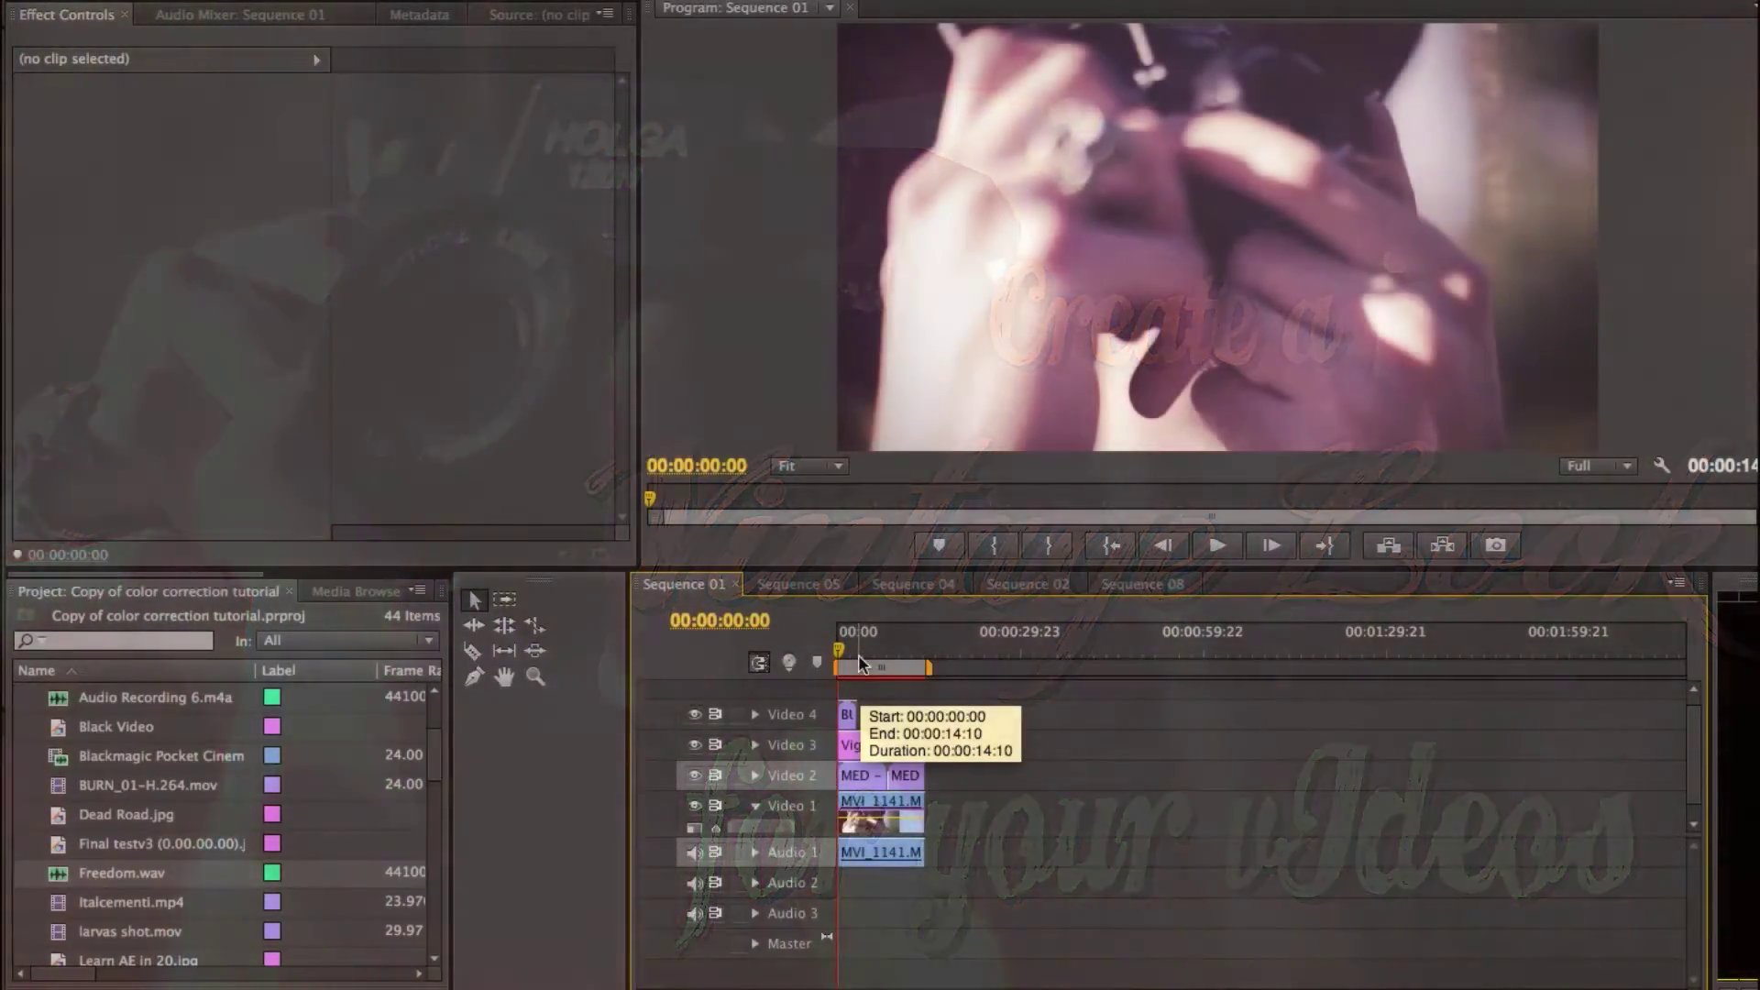
In Premiere, replace the MVI_1141.MOV clip with an After Effects composition.
{"action": "left_click", "coordinate": [880, 806]}
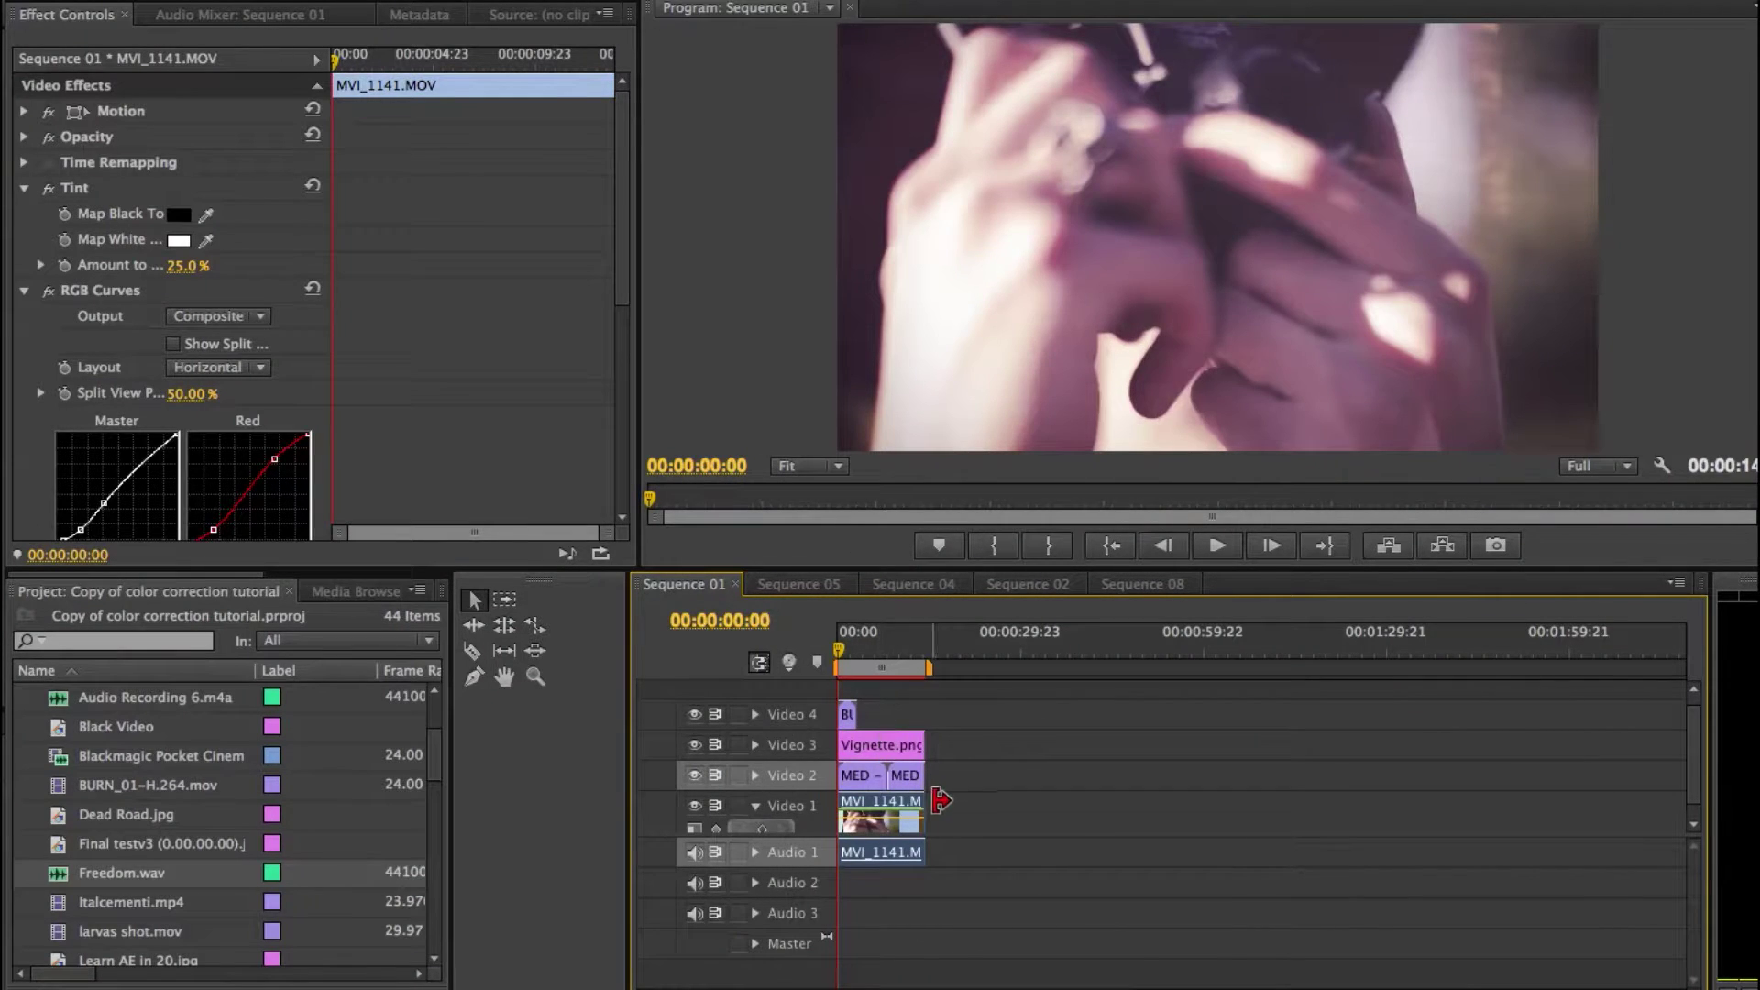
{"action": "left_click", "coordinate": [996, 804]}
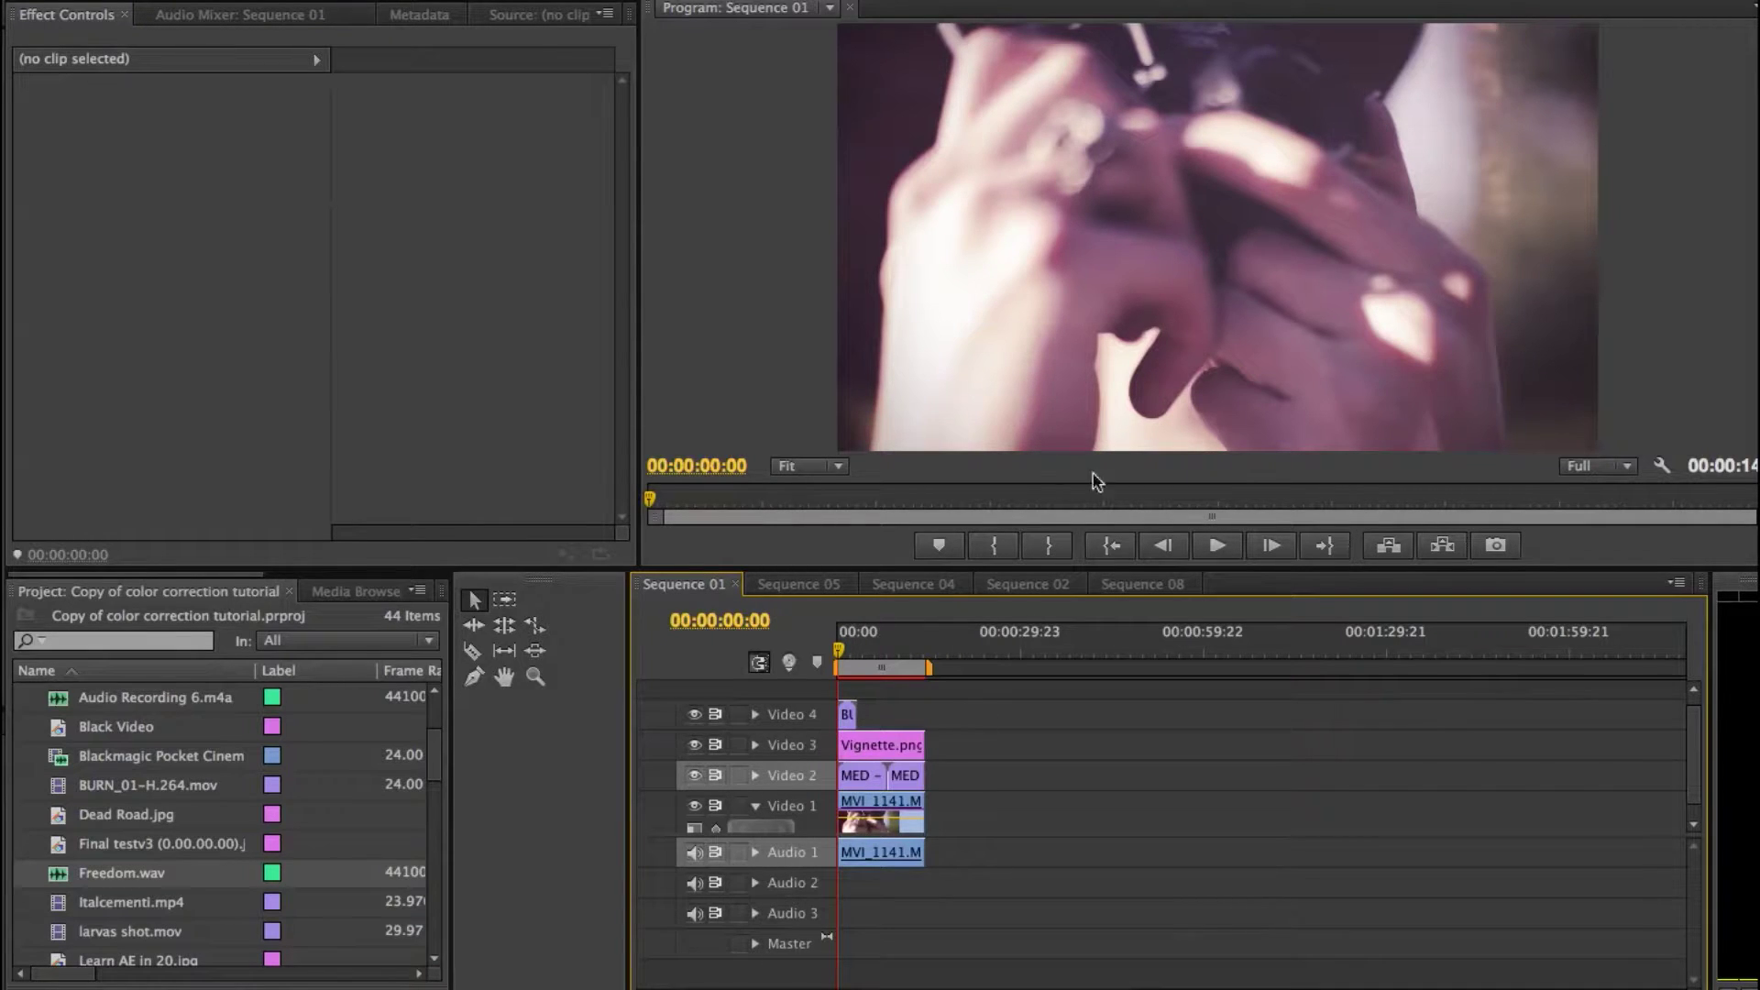
{"action": "left_click", "coordinate": [880, 814]}
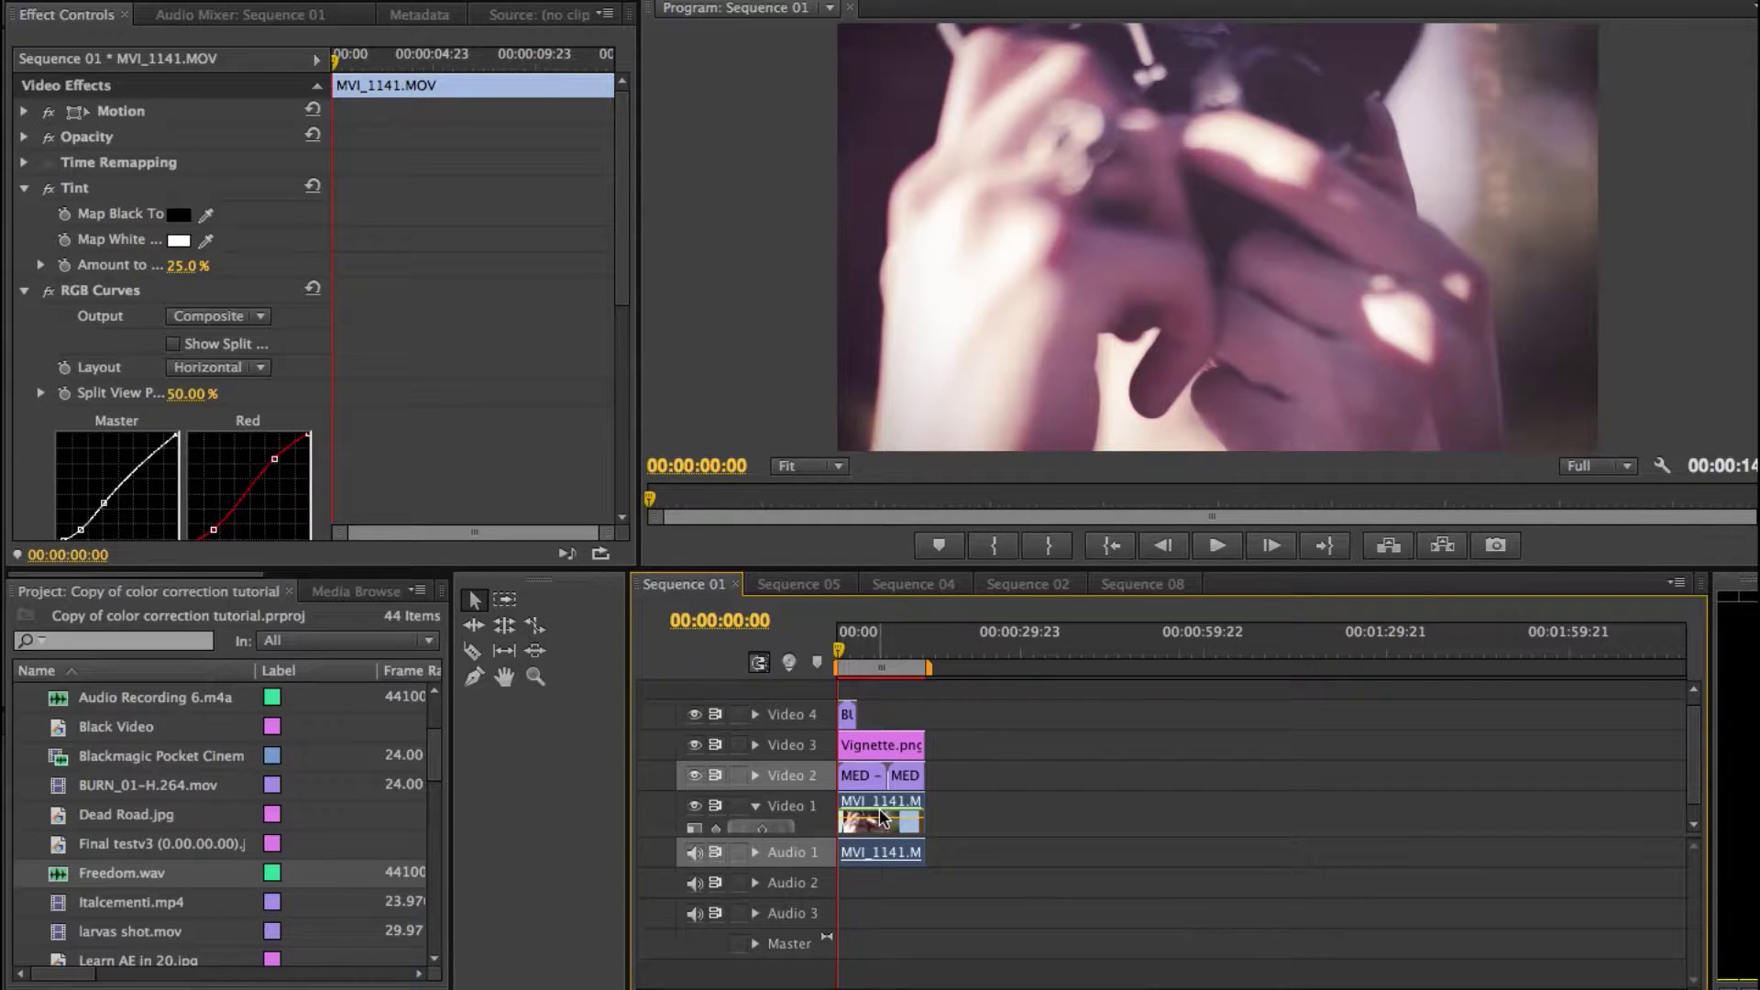
{"action": "right_click", "coordinate": [880, 814]}
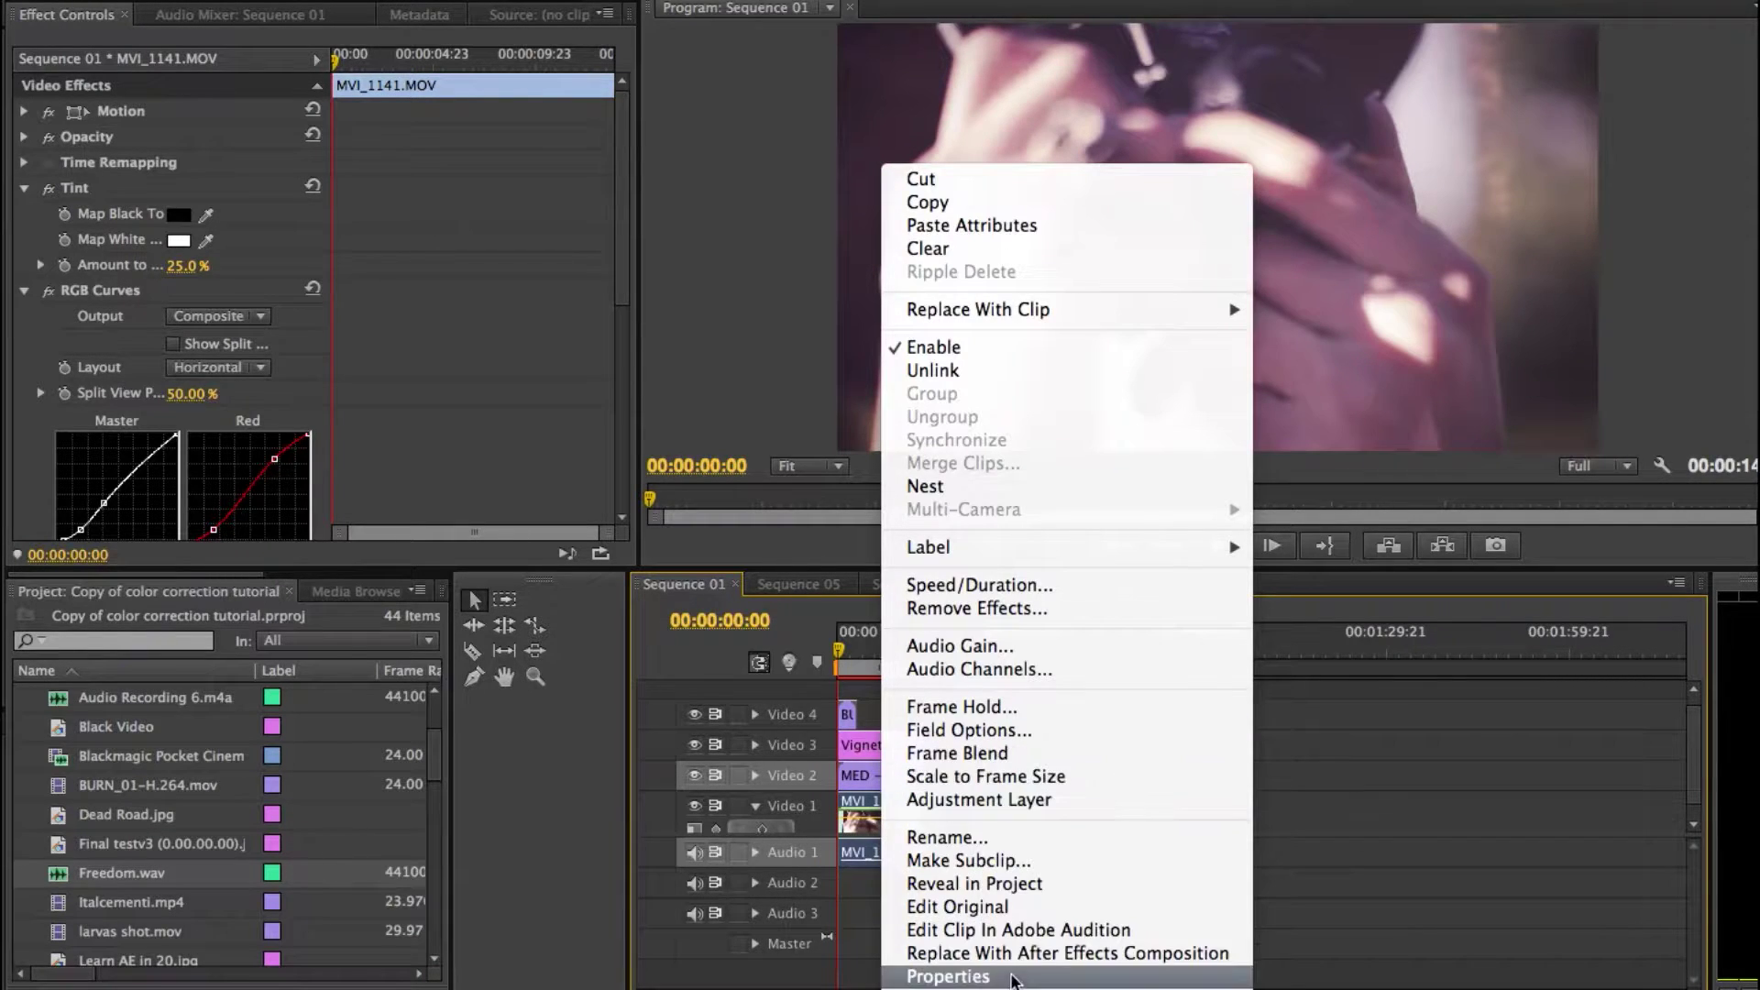
{"action": "left_click", "coordinate": [1072, 958]}
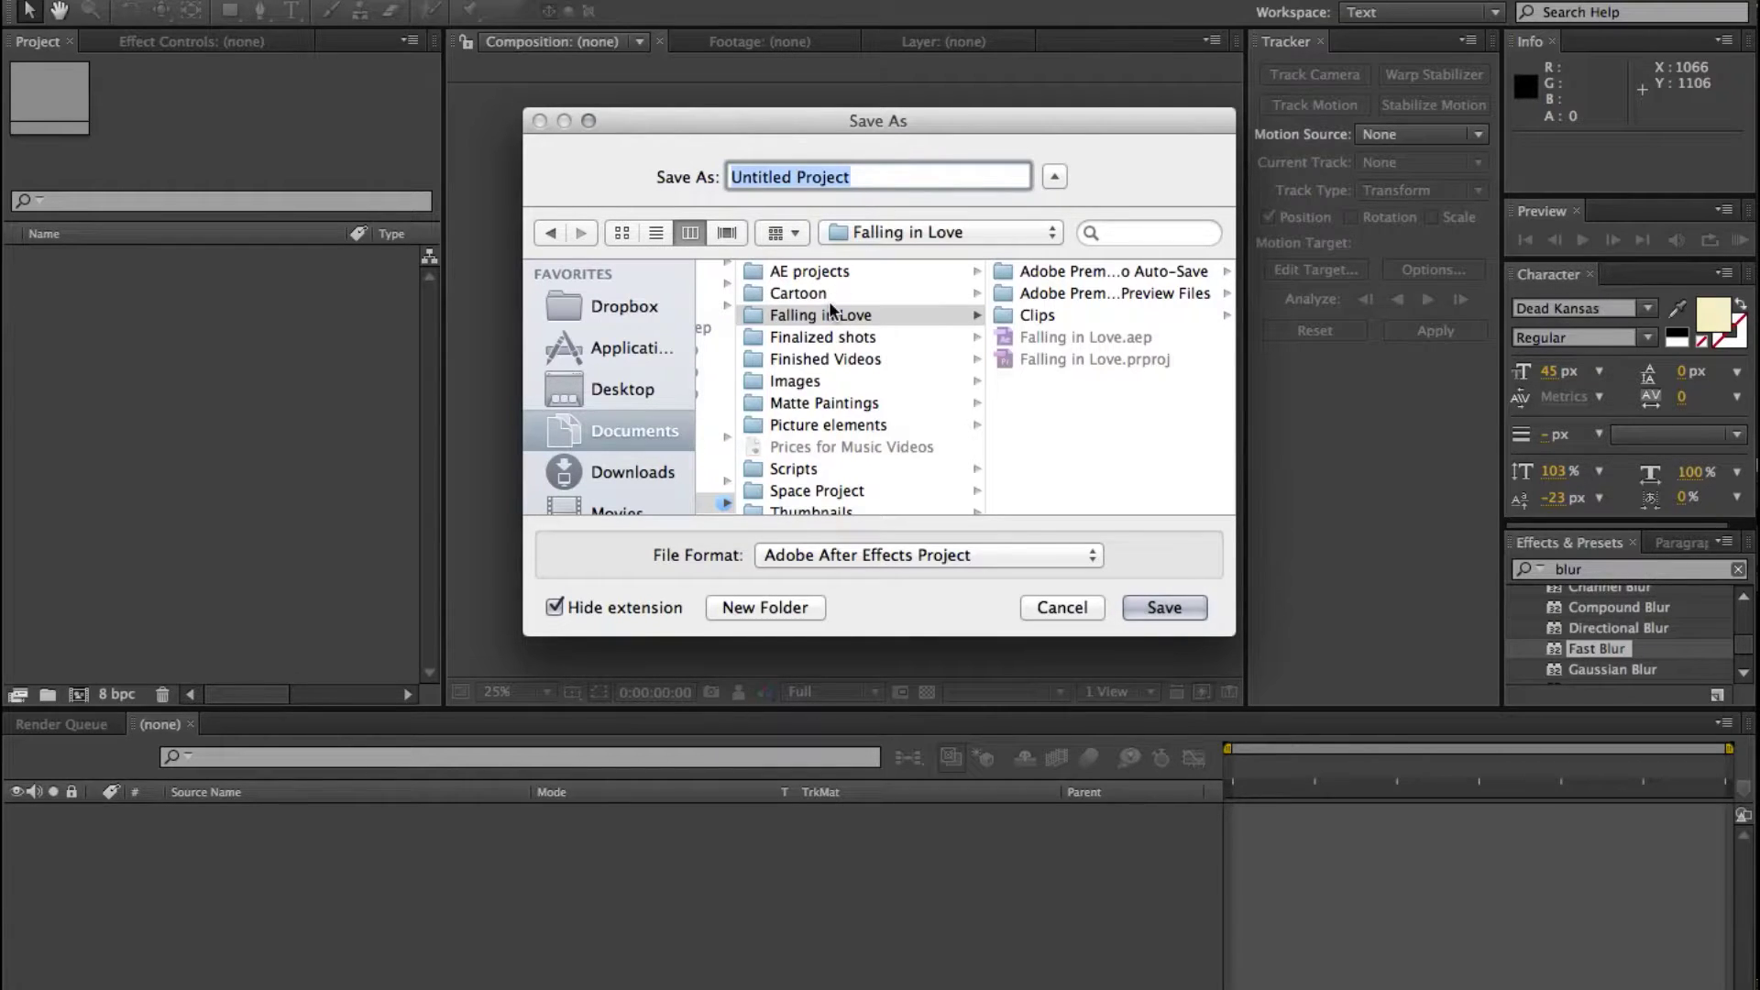
Save the new After Effects project as 'Vintage tutorial' in the AE projects folder.
{"action": "left_click", "coordinate": [810, 271]}
{"action": "type", "text": "Vintag"}
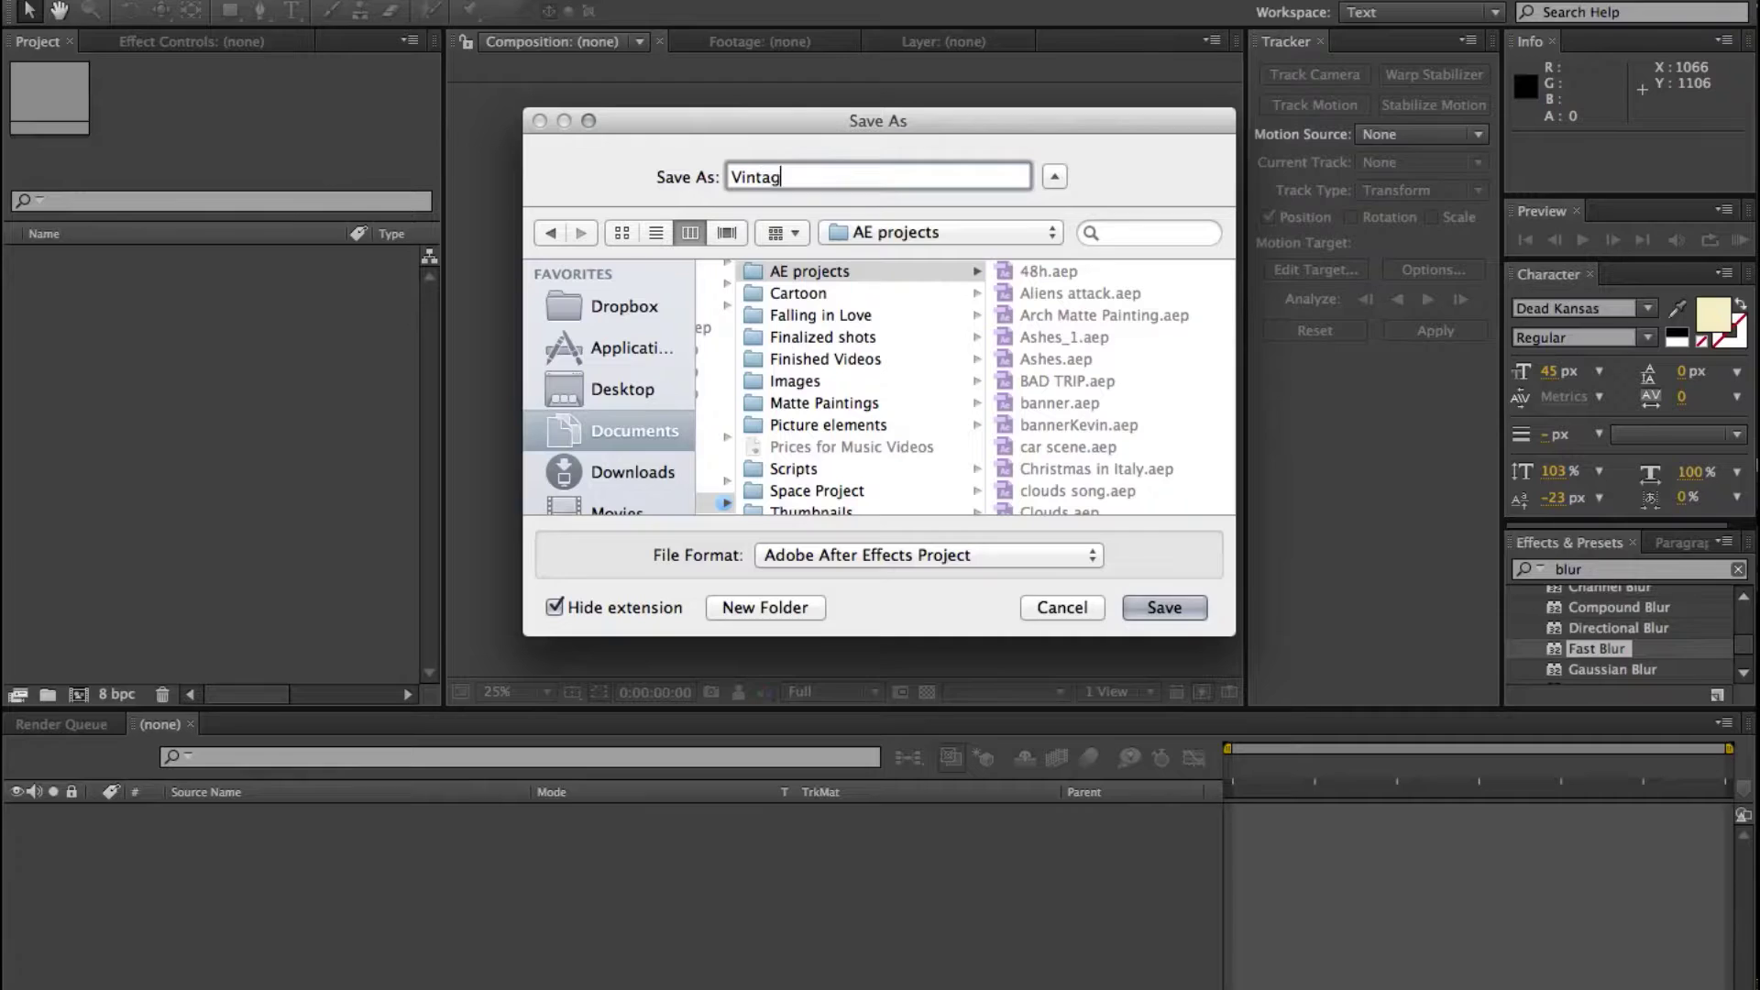
{"action": "type", "text": "e tutorial"}
{"action": "key", "text": "Return"}
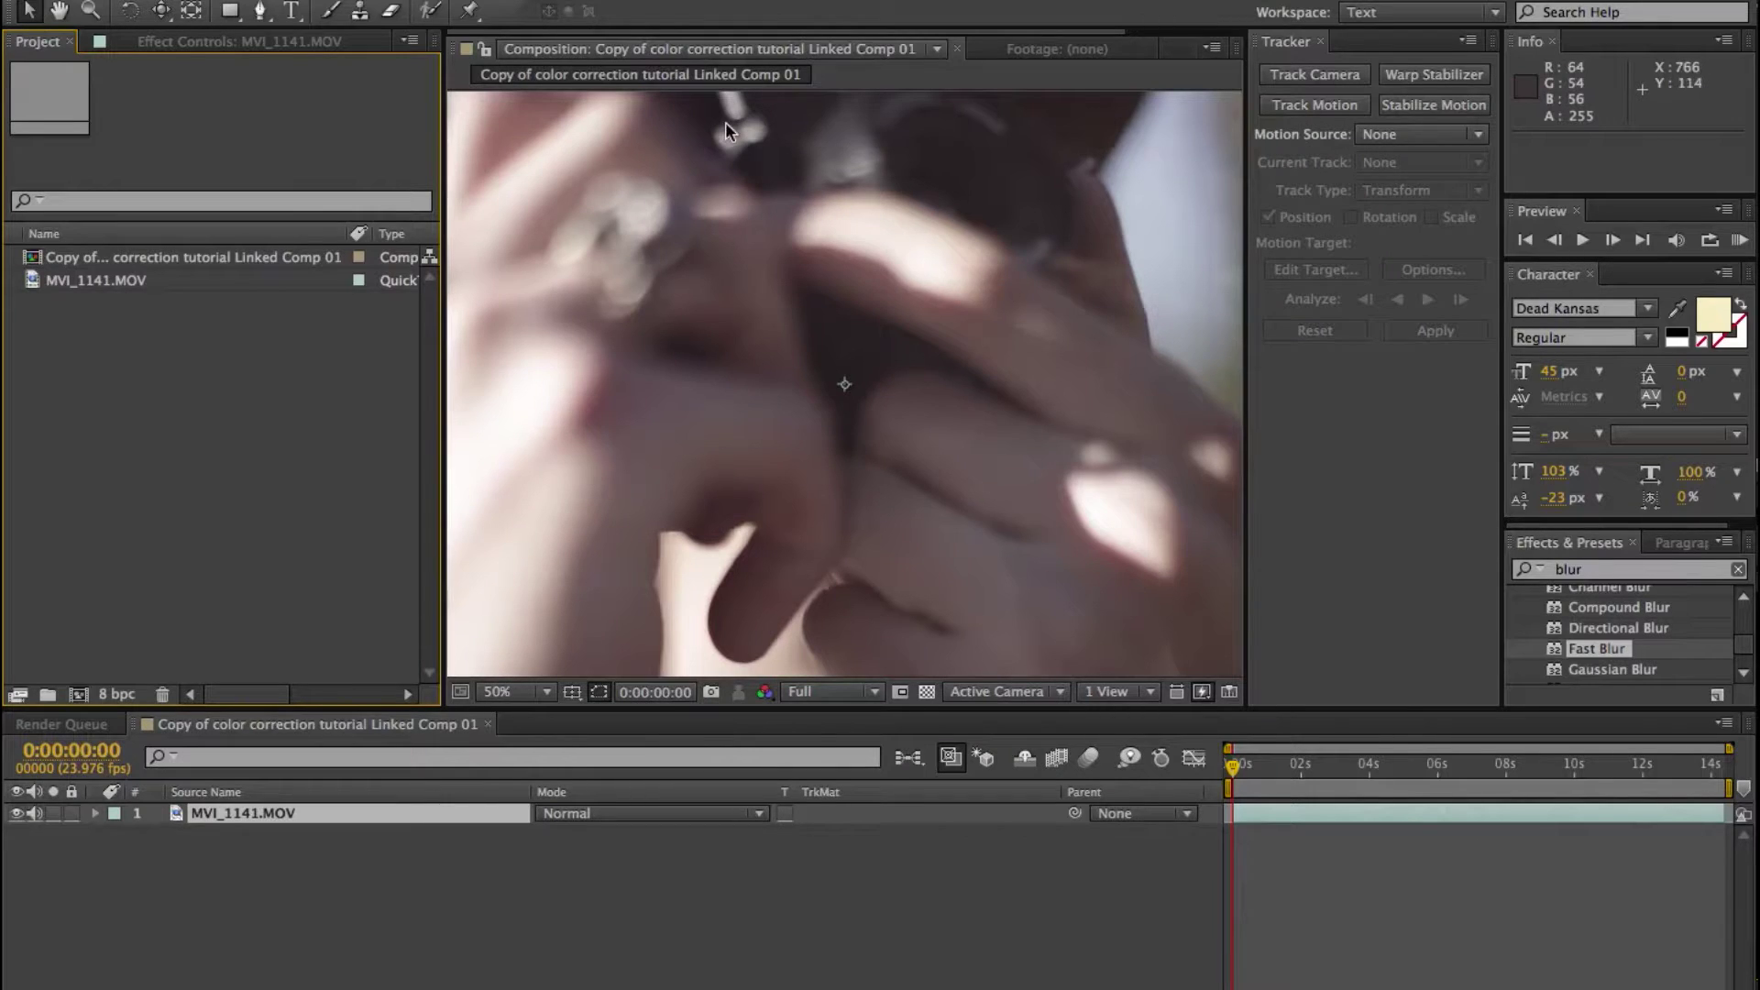
Zoom the viewer out to show the whole frame and show the footage's Effect Controls.
{"action": "key", "text": "comma"}
{"action": "key", "text": "comma"}
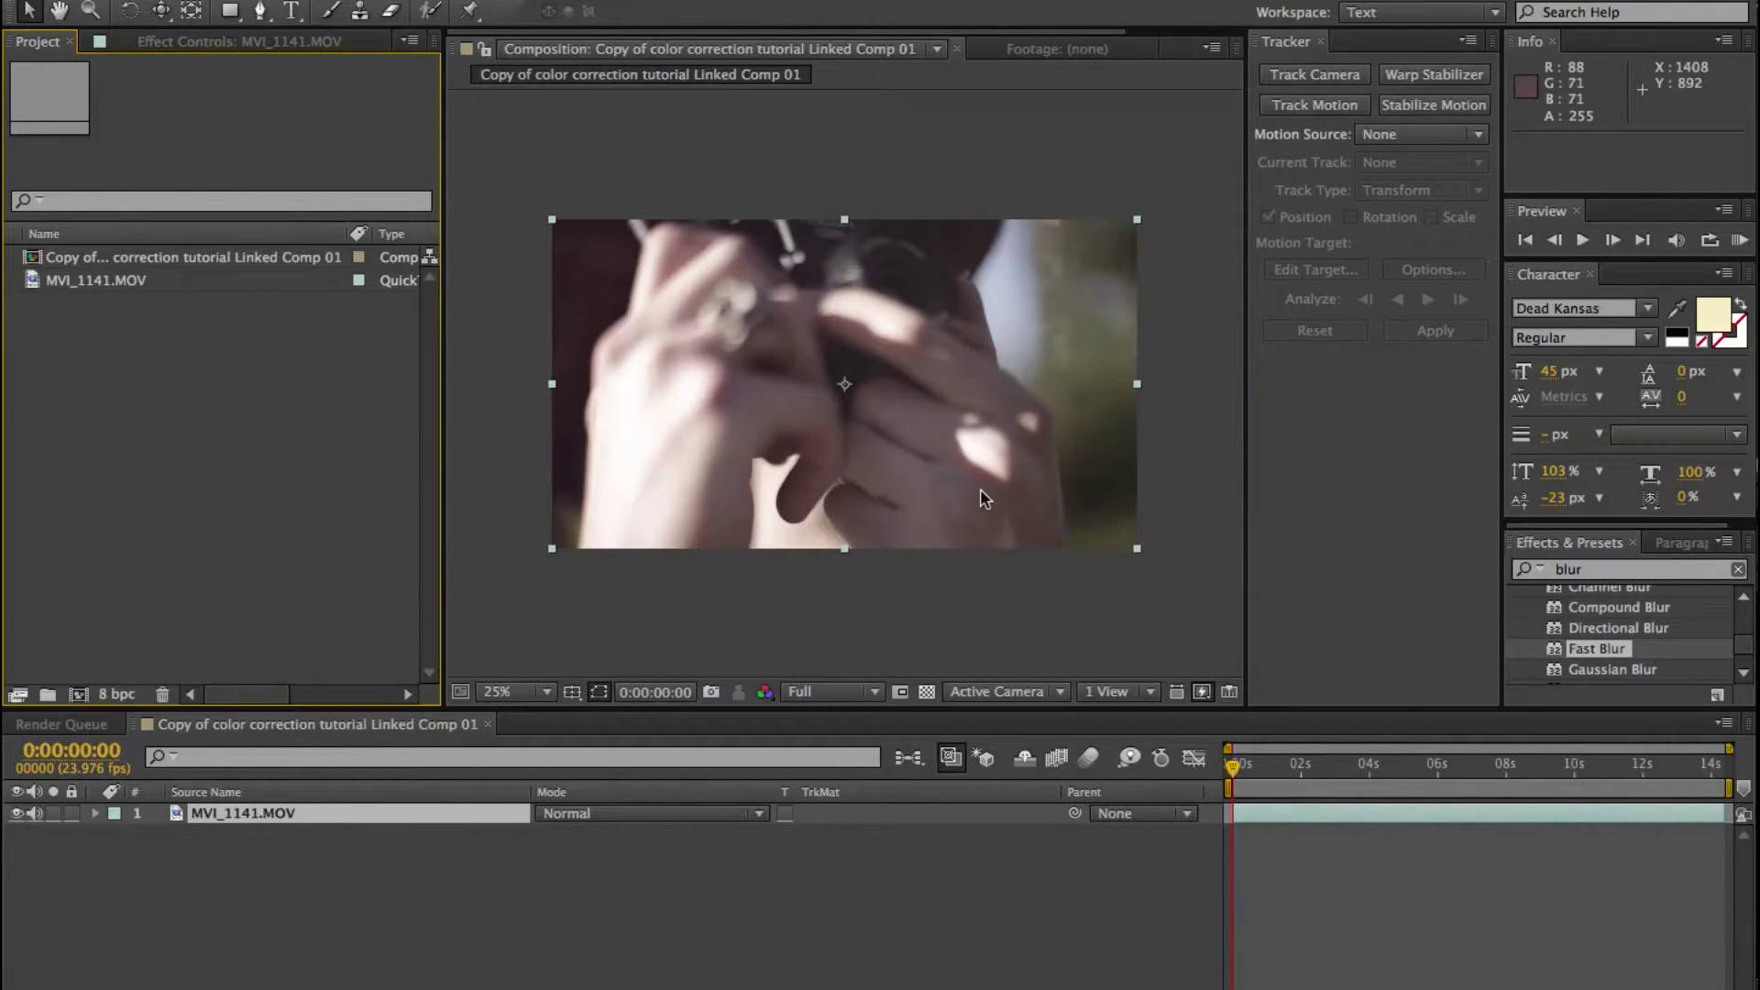
{"action": "key", "text": "F3"}
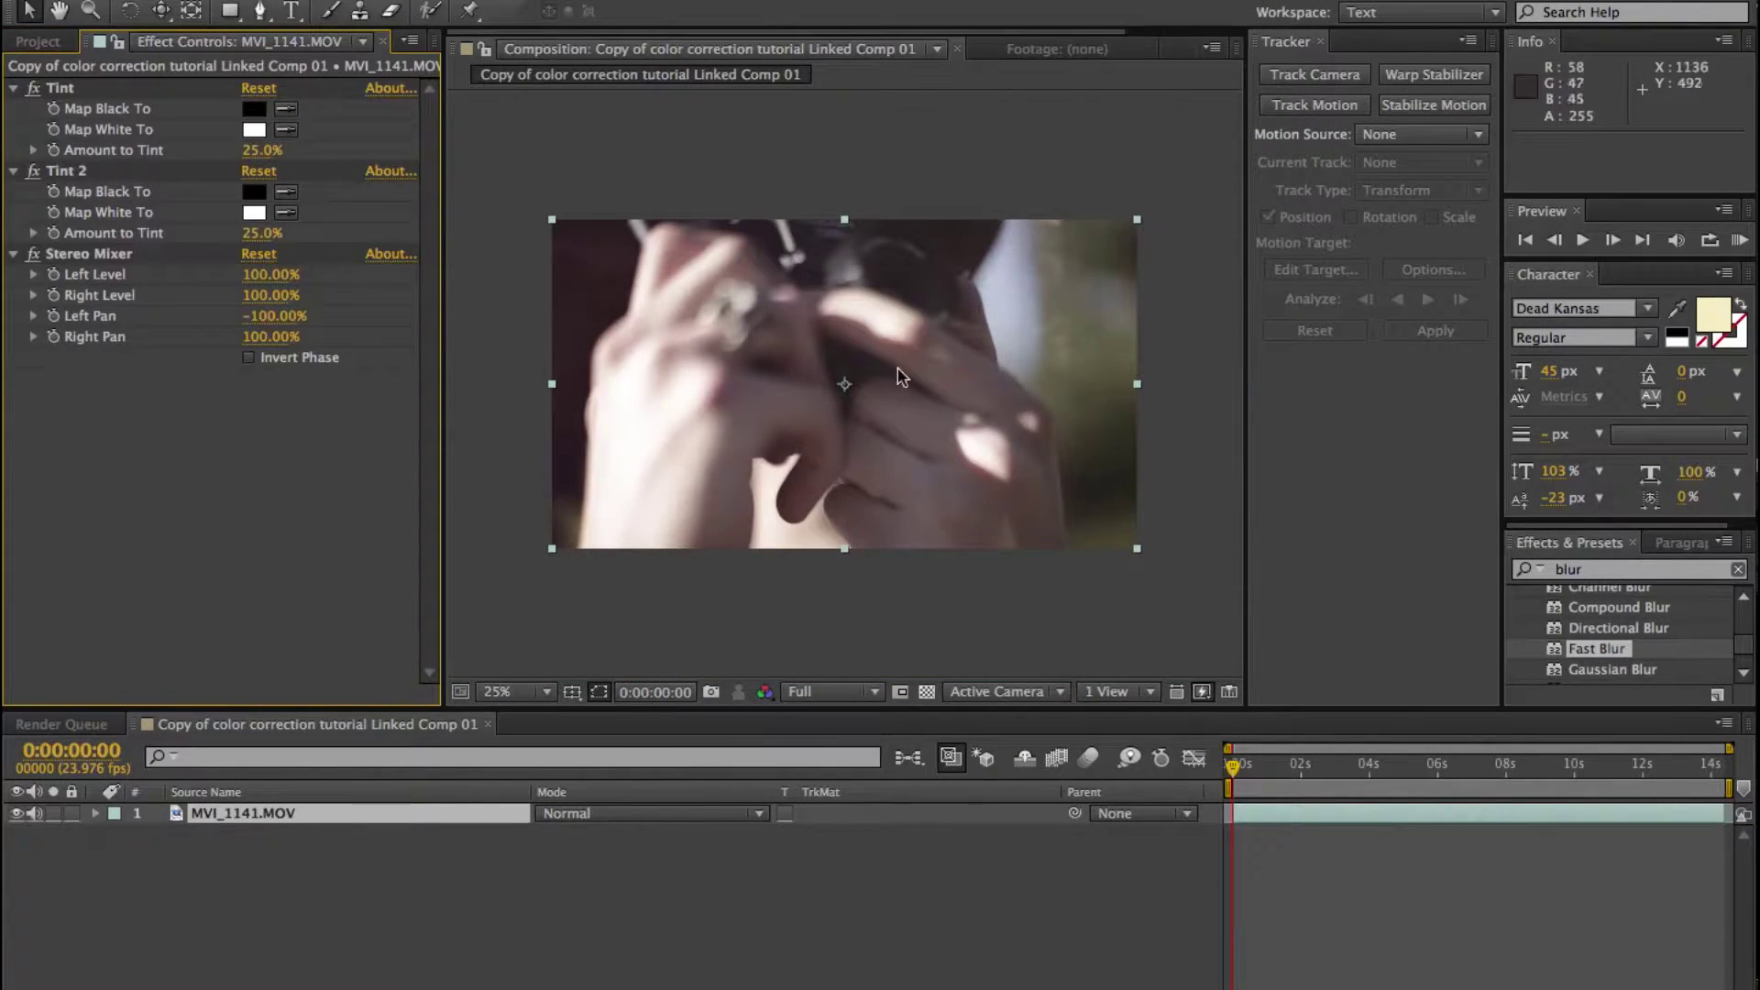
{"action": "mouse_move", "coordinate": [605, 974]}
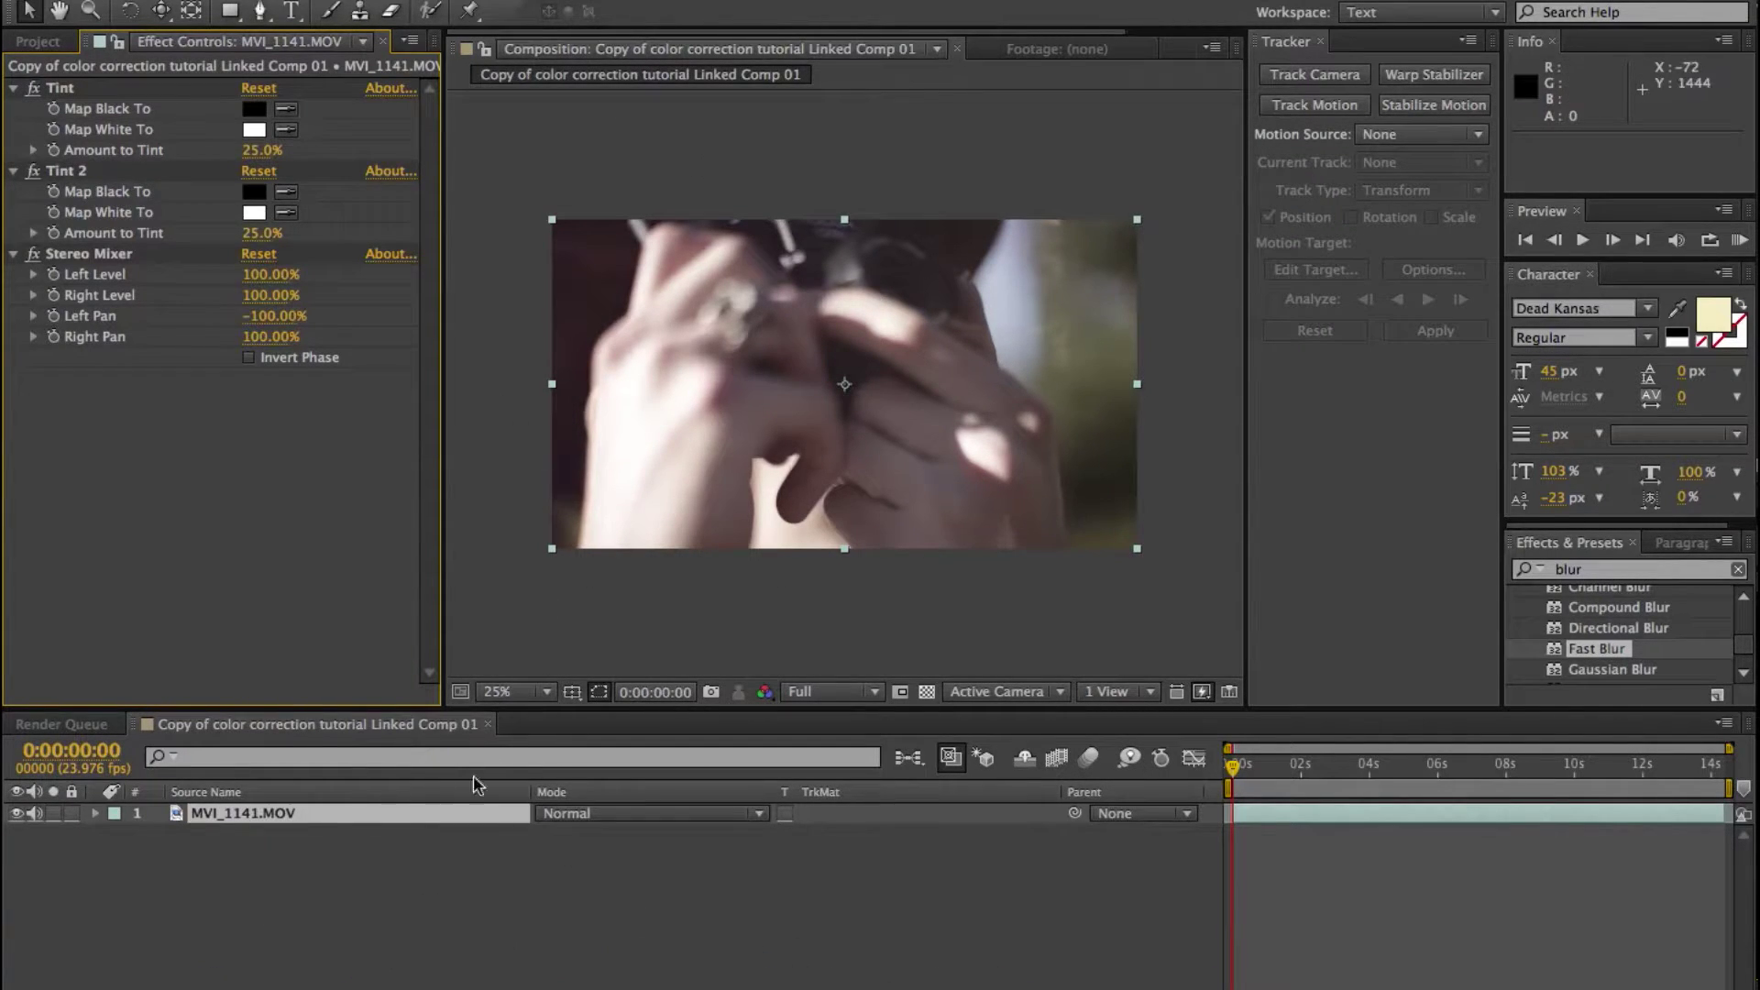
Add a 1920×1080 orange solid (FFB136), Orange Solid 1, above the footage.
{"action": "right_click", "coordinate": [458, 899]}
{"action": "mouse_move", "coordinate": [602, 794]}
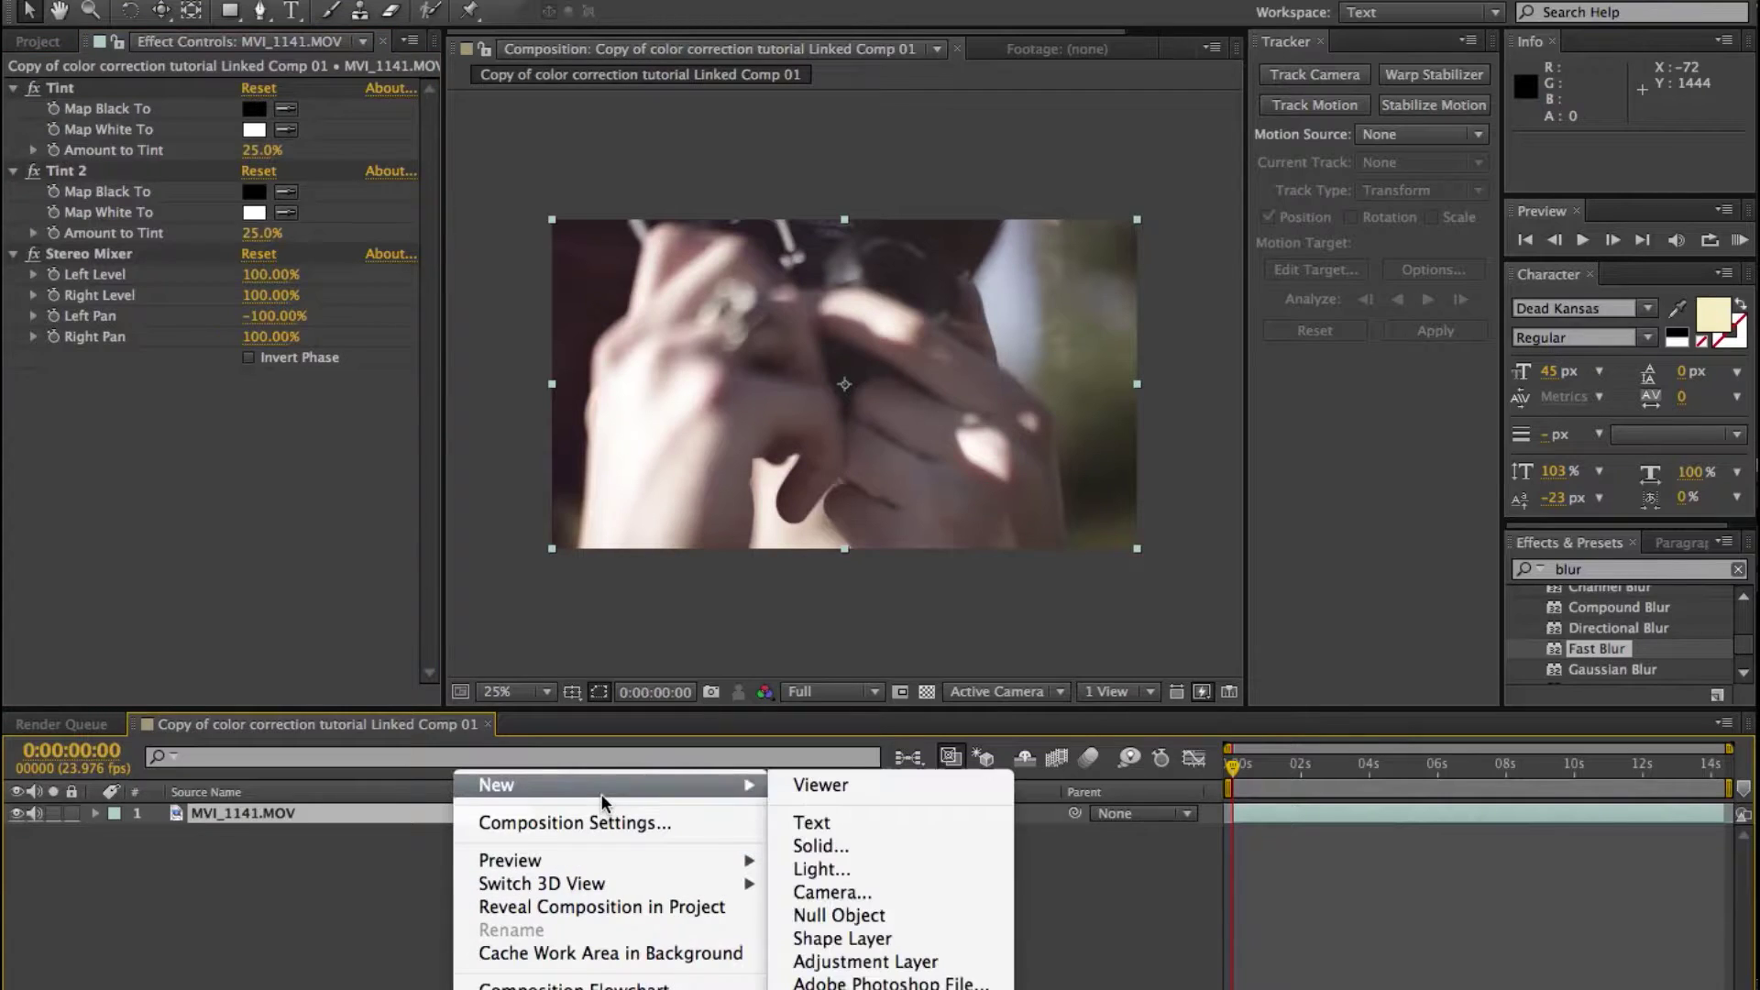
{"action": "left_click", "coordinate": [909, 849]}
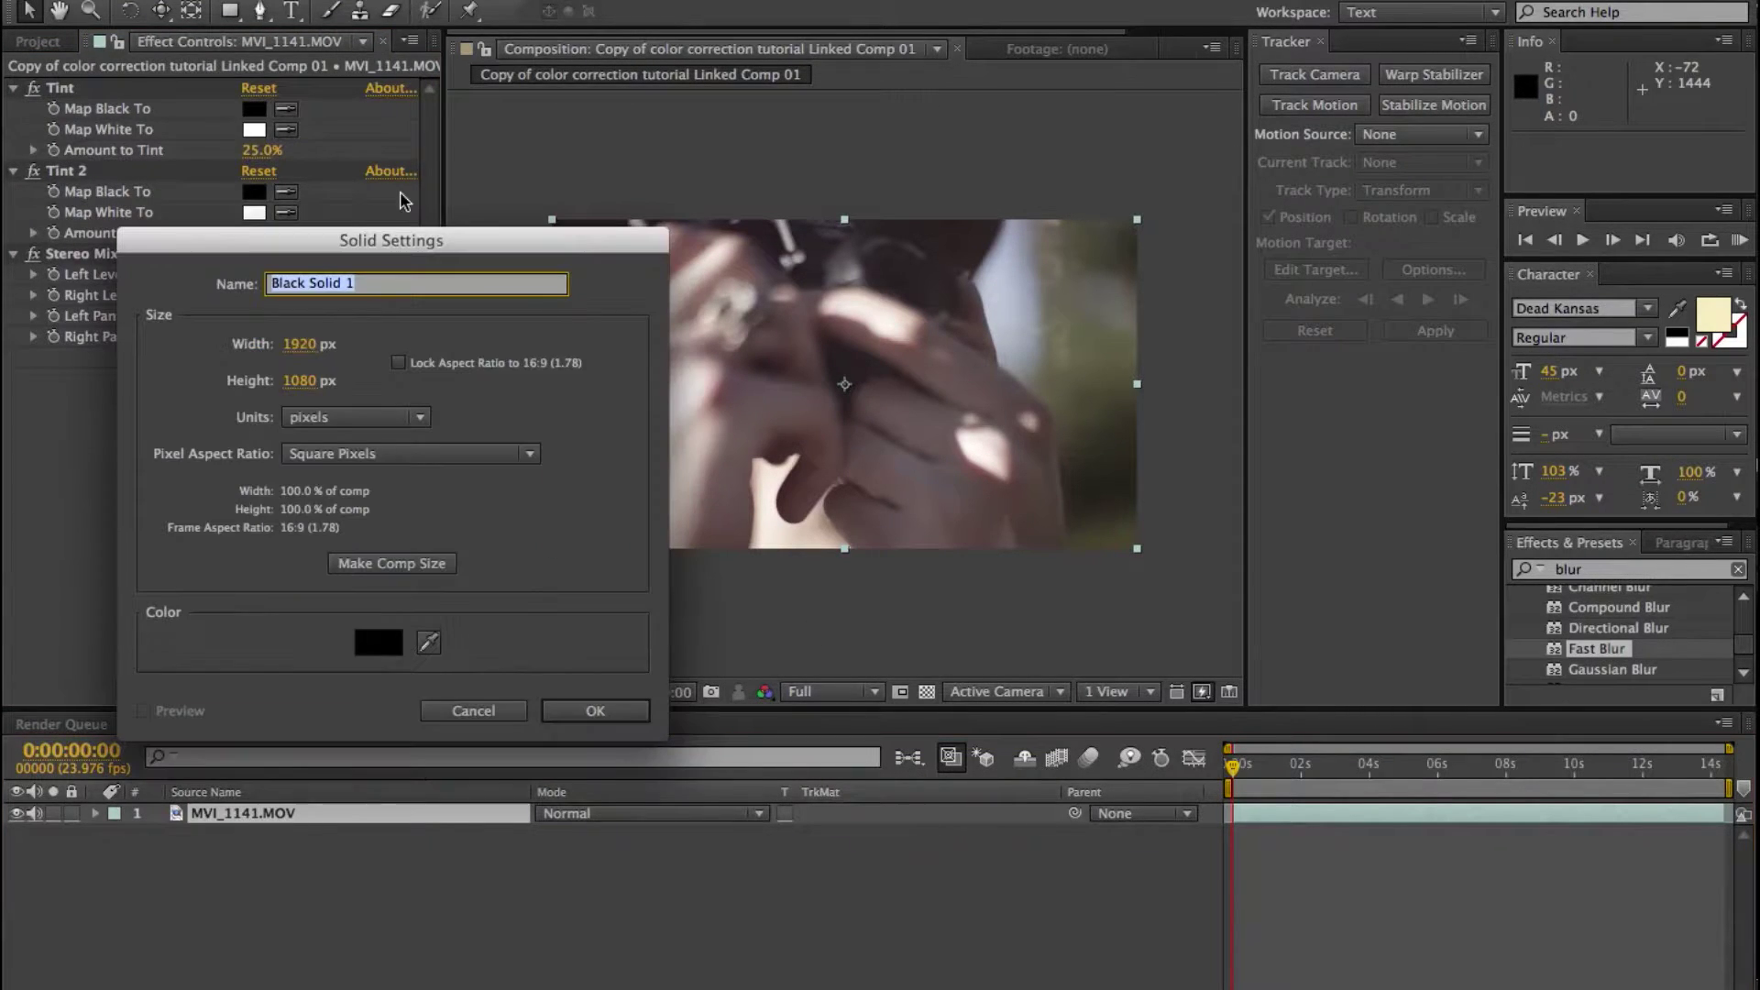
{"action": "left_click", "coordinate": [377, 642]}
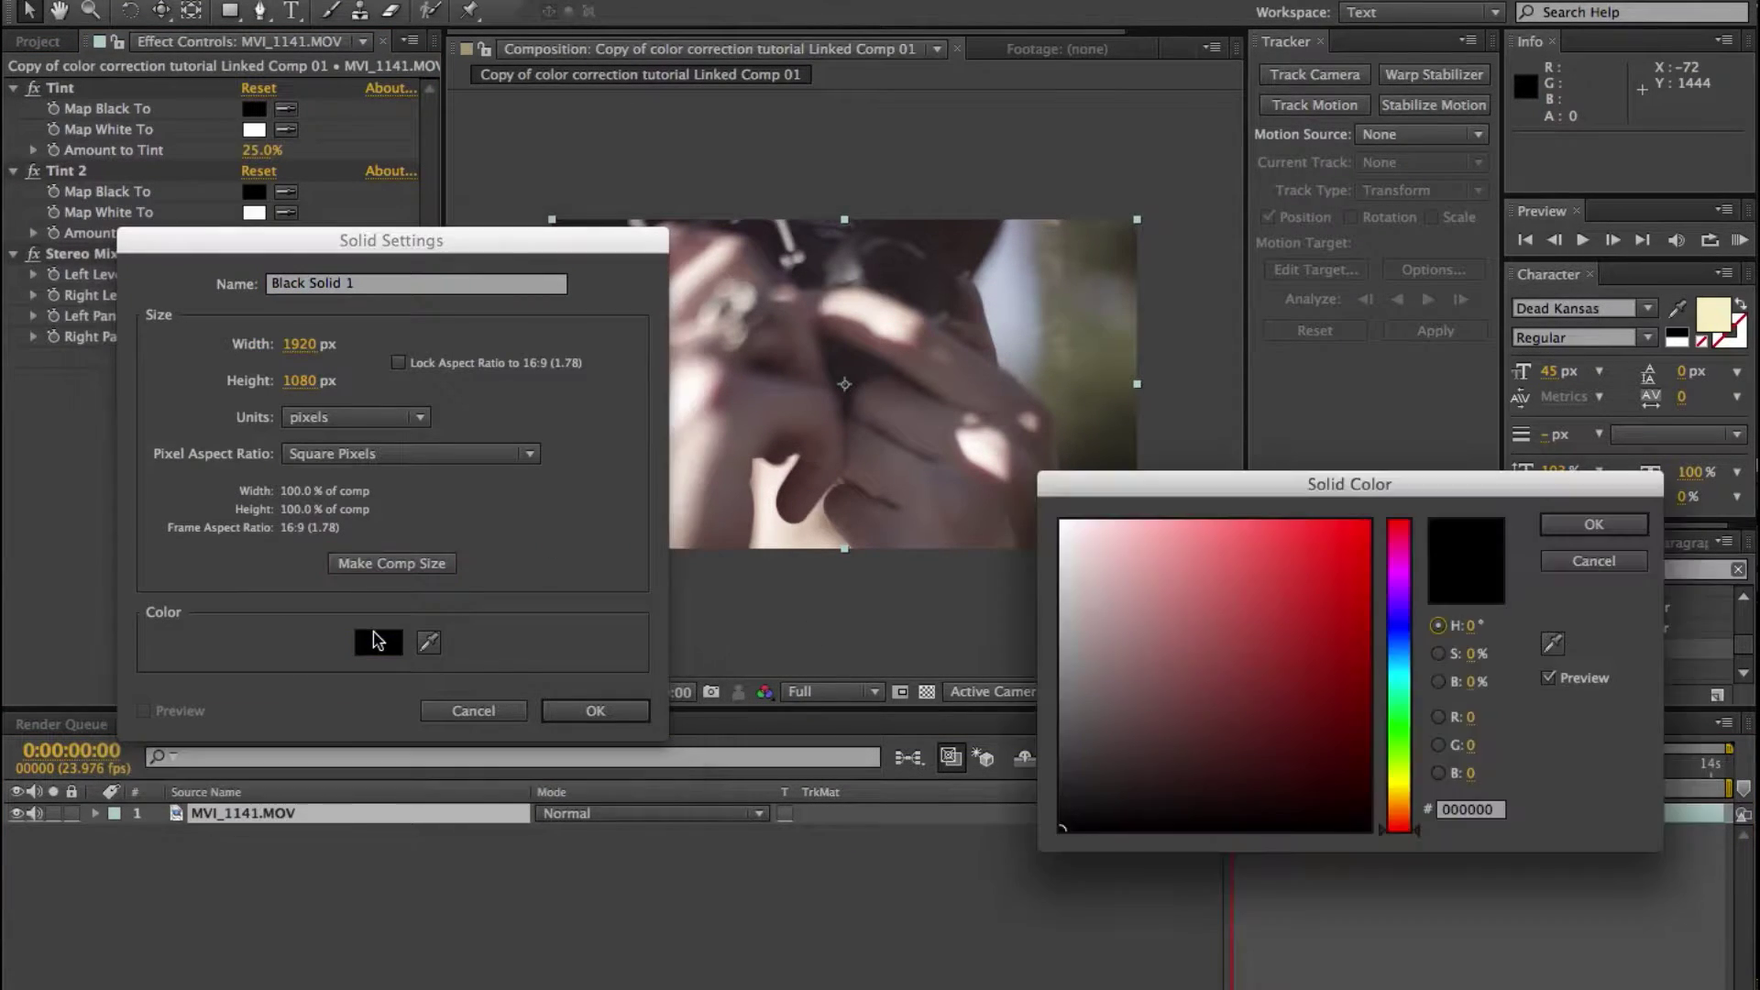
{"action": "left_click_drag", "start_coordinate": [1419, 779], "coordinate": [1404, 796]}
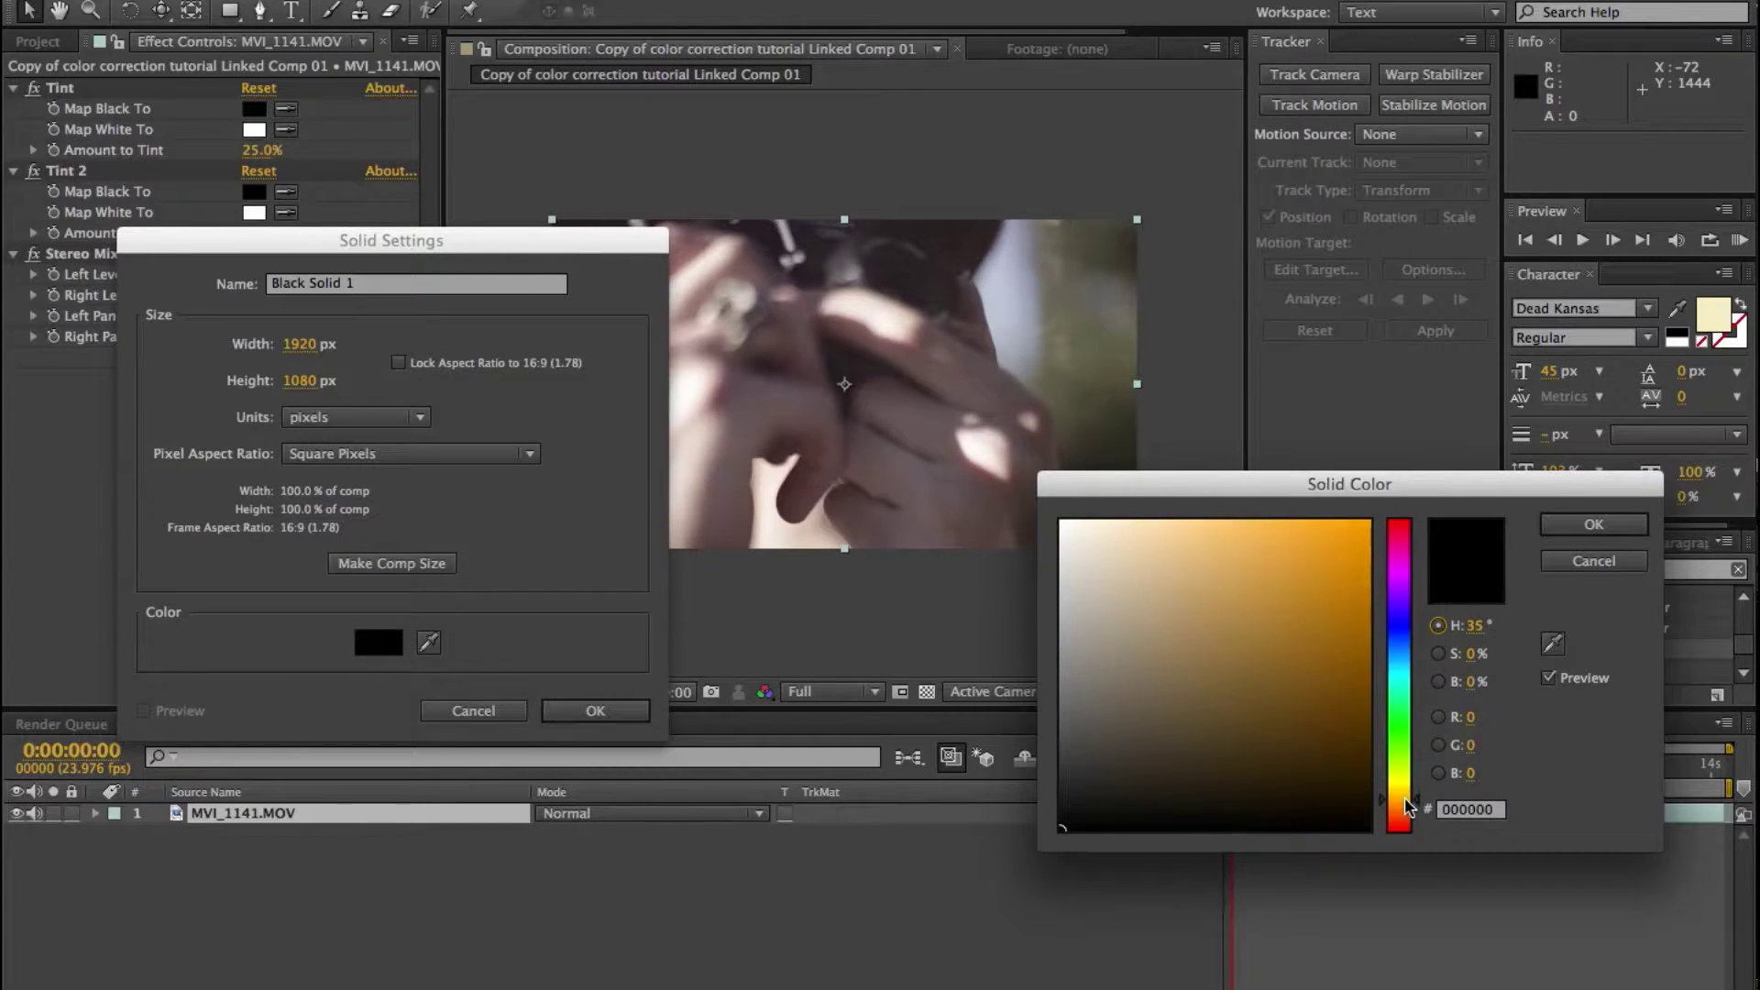
{"action": "mouse_move", "coordinate": [1311, 725]}
{"action": "left_mouse_down"}
{"action": "mouse_move", "coordinate": [1317, 458]}
{"action": "mouse_move", "coordinate": [1335, 453]}
{"action": "mouse_move", "coordinate": [1305, 447]}
{"action": "left_mouse_up"}
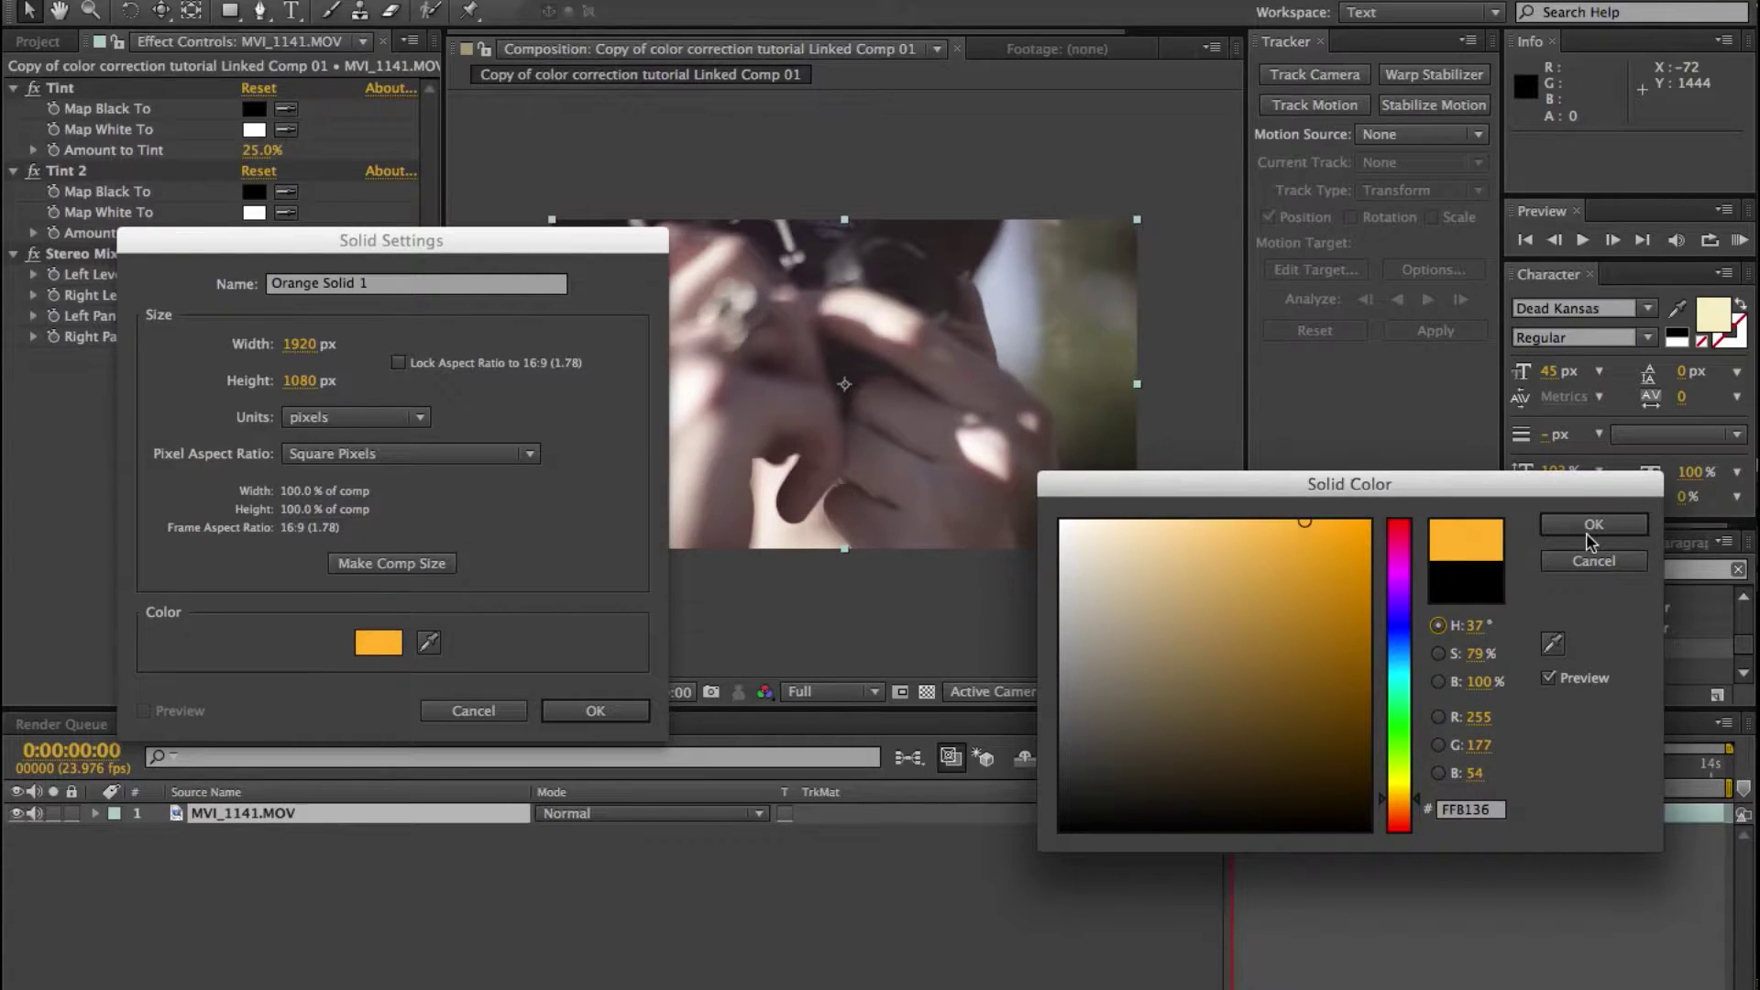
{"action": "left_click", "coordinate": [1592, 526]}
{"action": "left_click", "coordinate": [596, 711]}
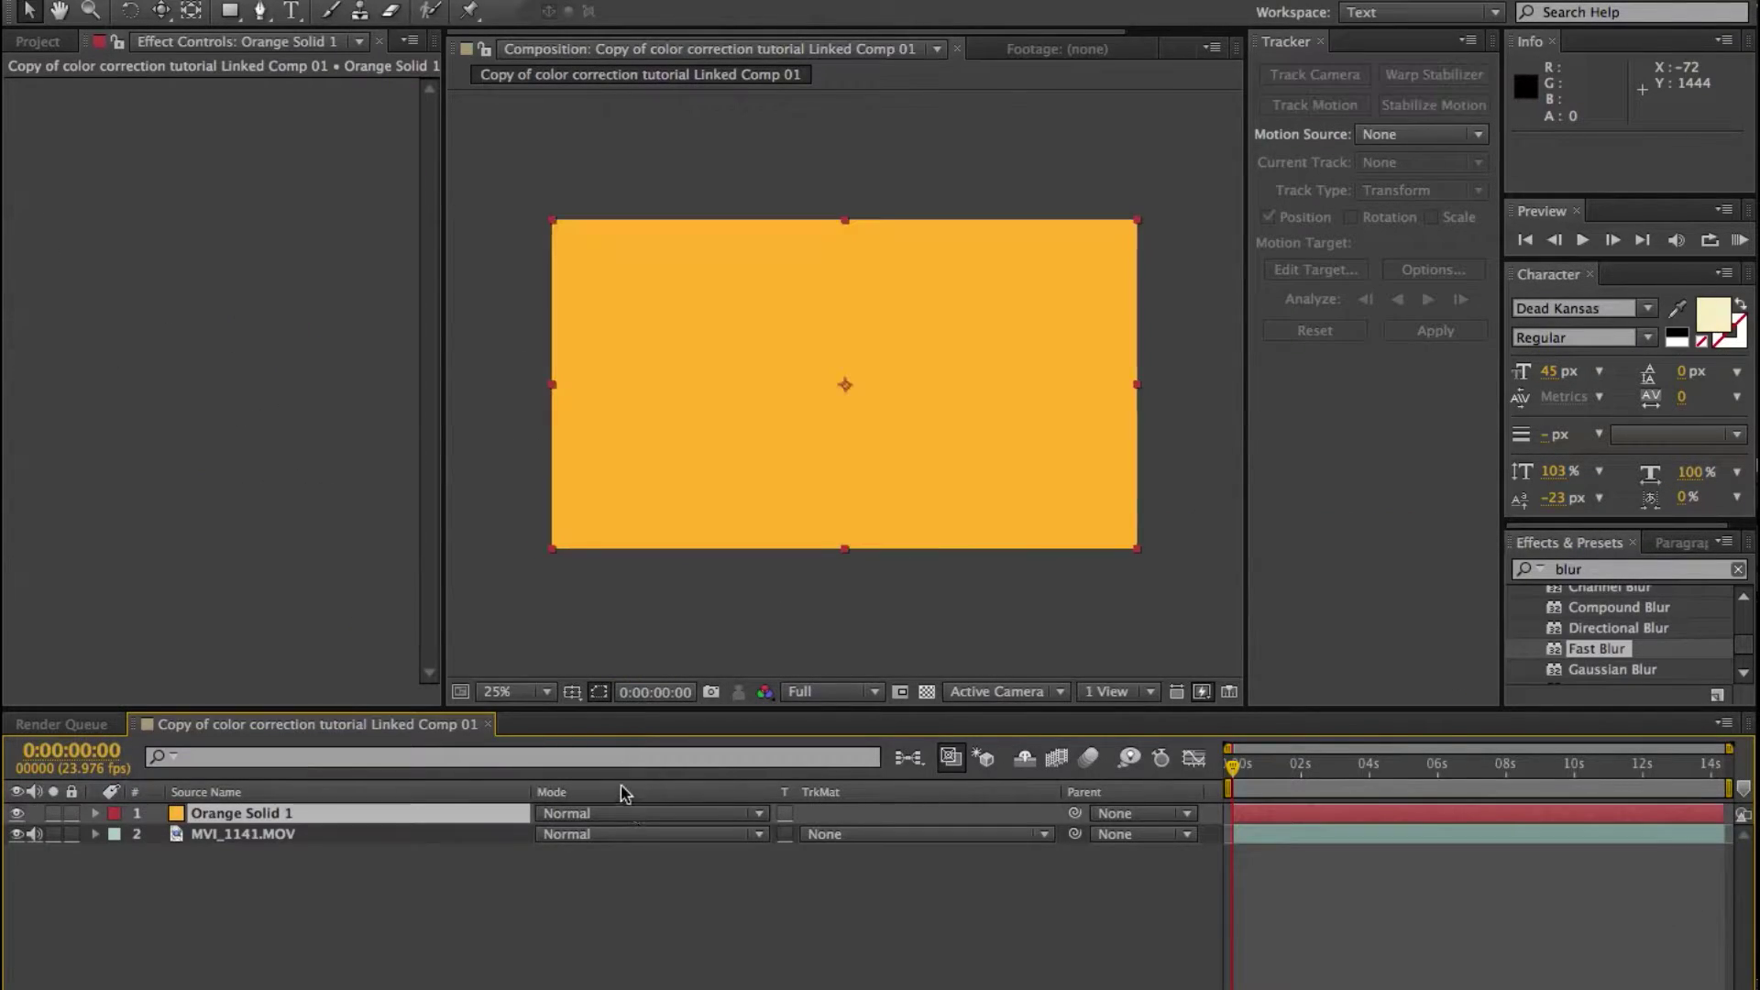
Draw a wide ellipse mask on Orange Solid 1 and feather it by 155 pixels.
{"action": "left_click_drag", "start_coordinate": [229, 11], "coordinate": [321, 68]}
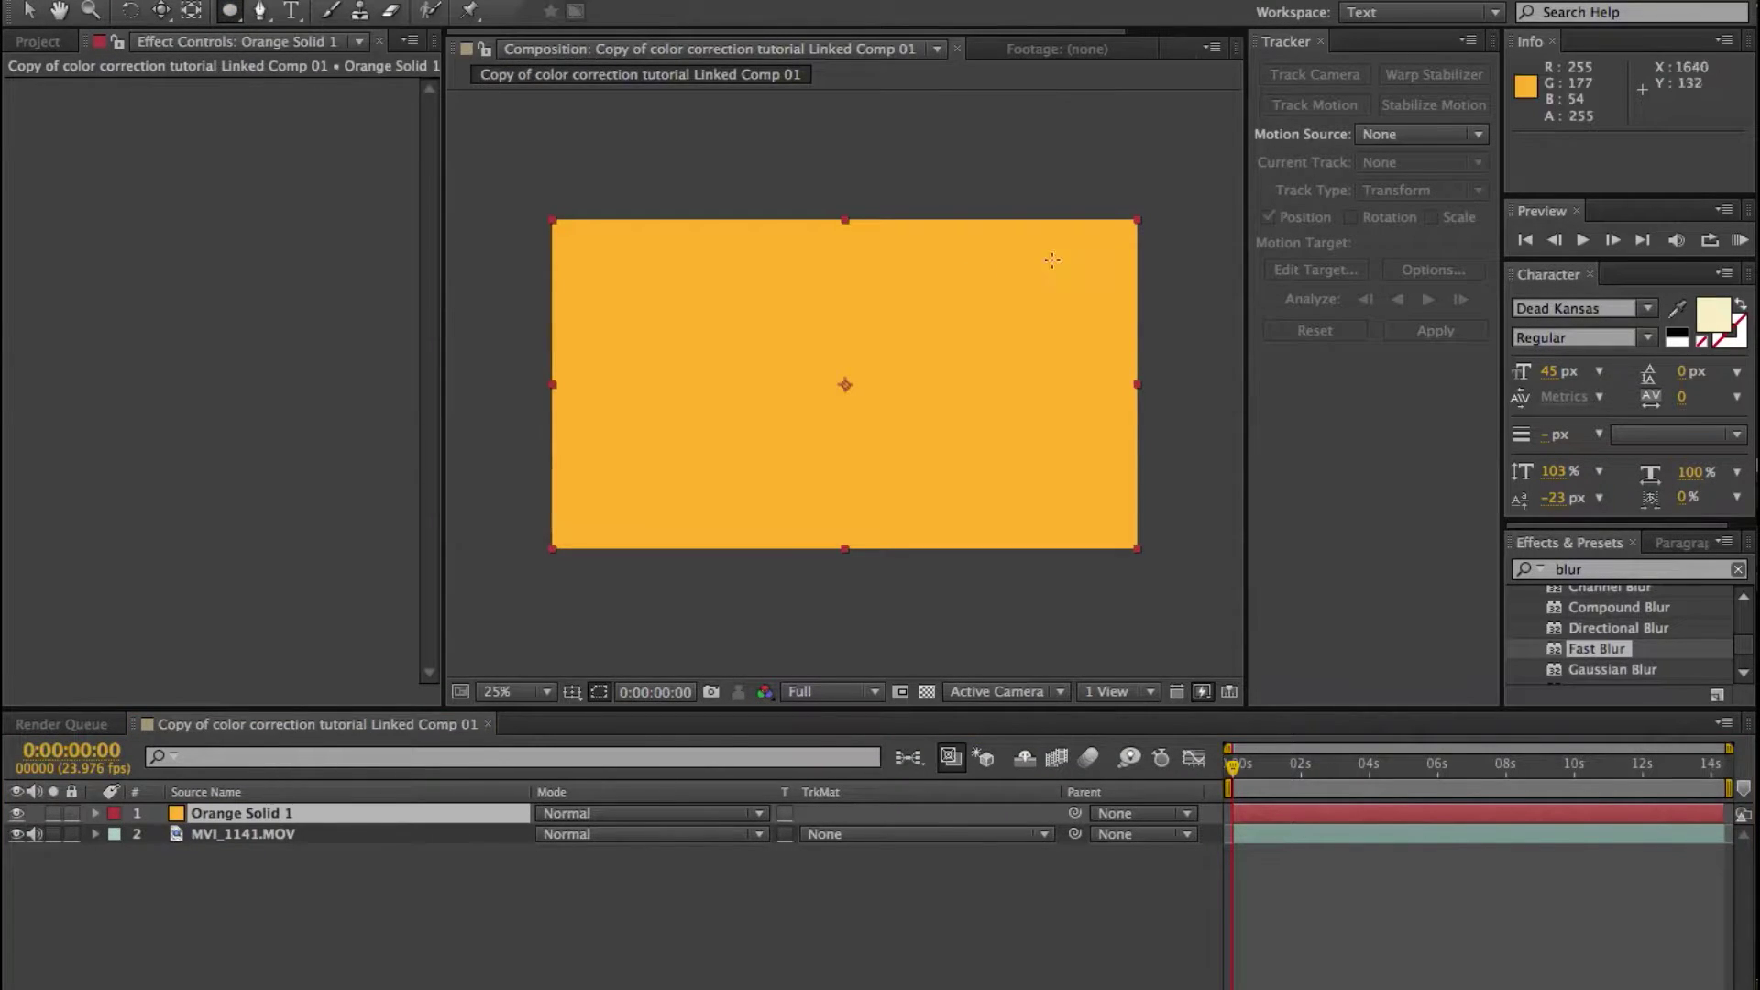
{"action": "mouse_move", "coordinate": [548, 341]}
{"action": "left_mouse_down"}
{"action": "mouse_move", "coordinate": [730, 385]}
{"action": "mouse_move", "coordinate": [1135, 424]}
{"action": "left_mouse_up"}
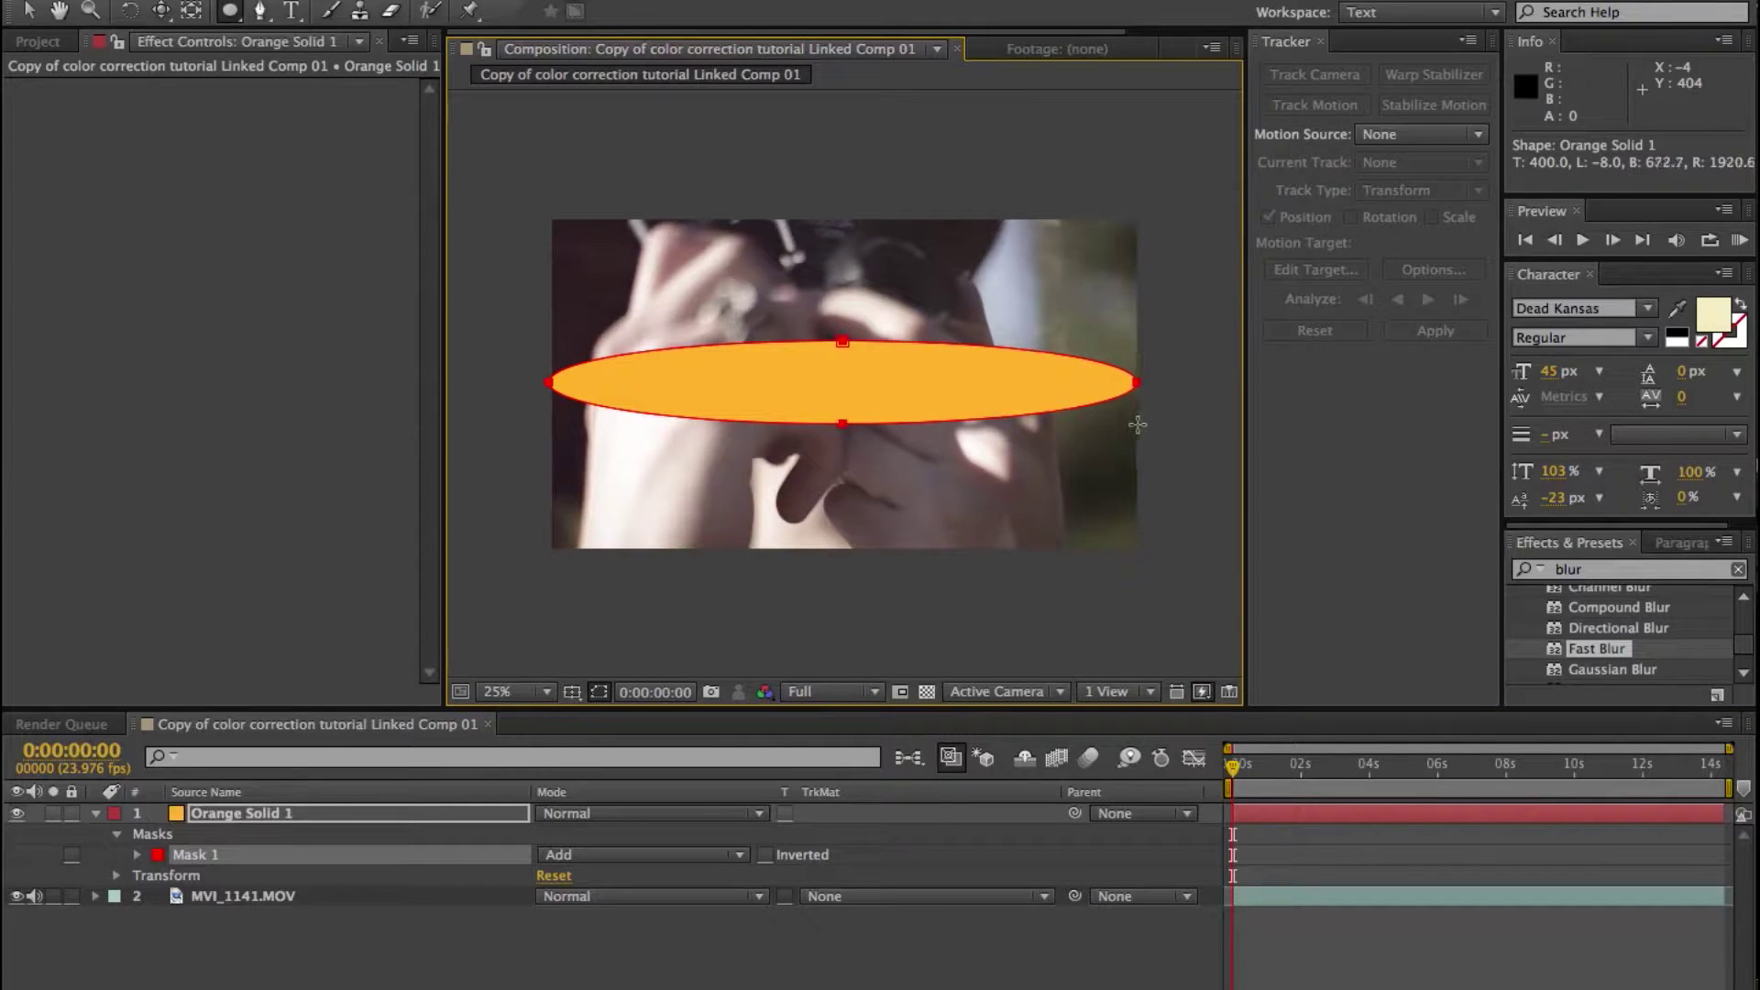
{"action": "left_click", "coordinate": [27, 11]}
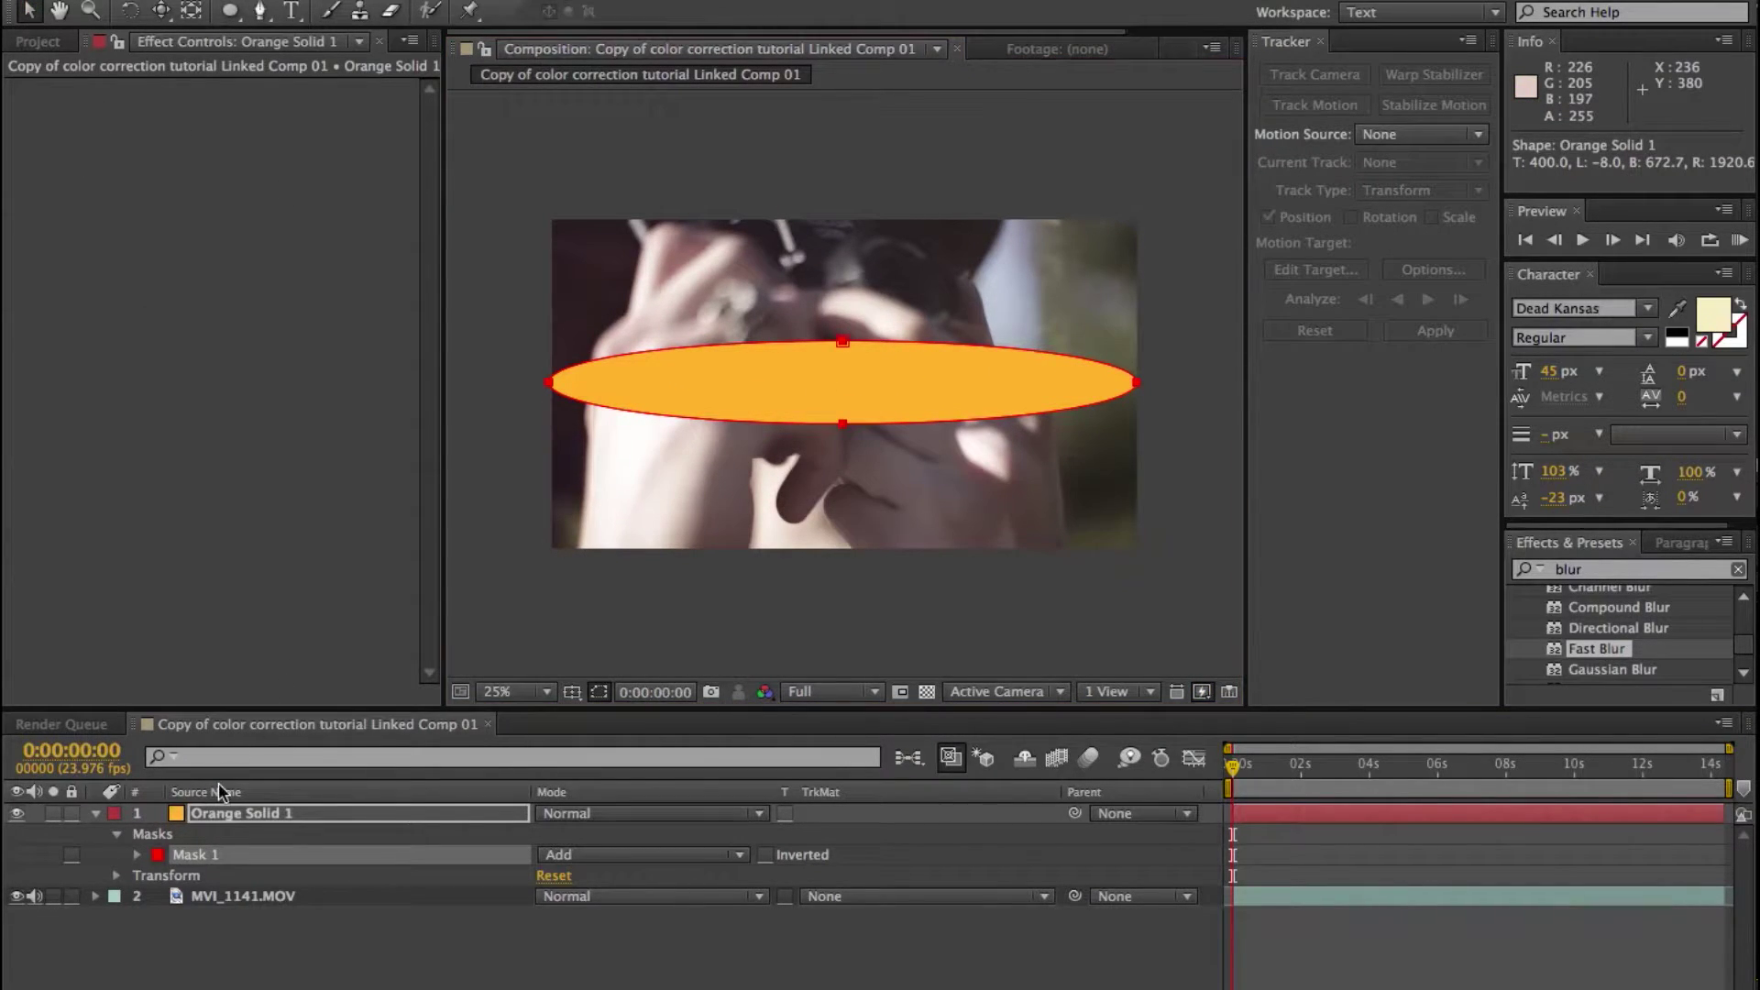
{"action": "left_click", "coordinate": [235, 809]}
{"action": "key", "text": "f"}
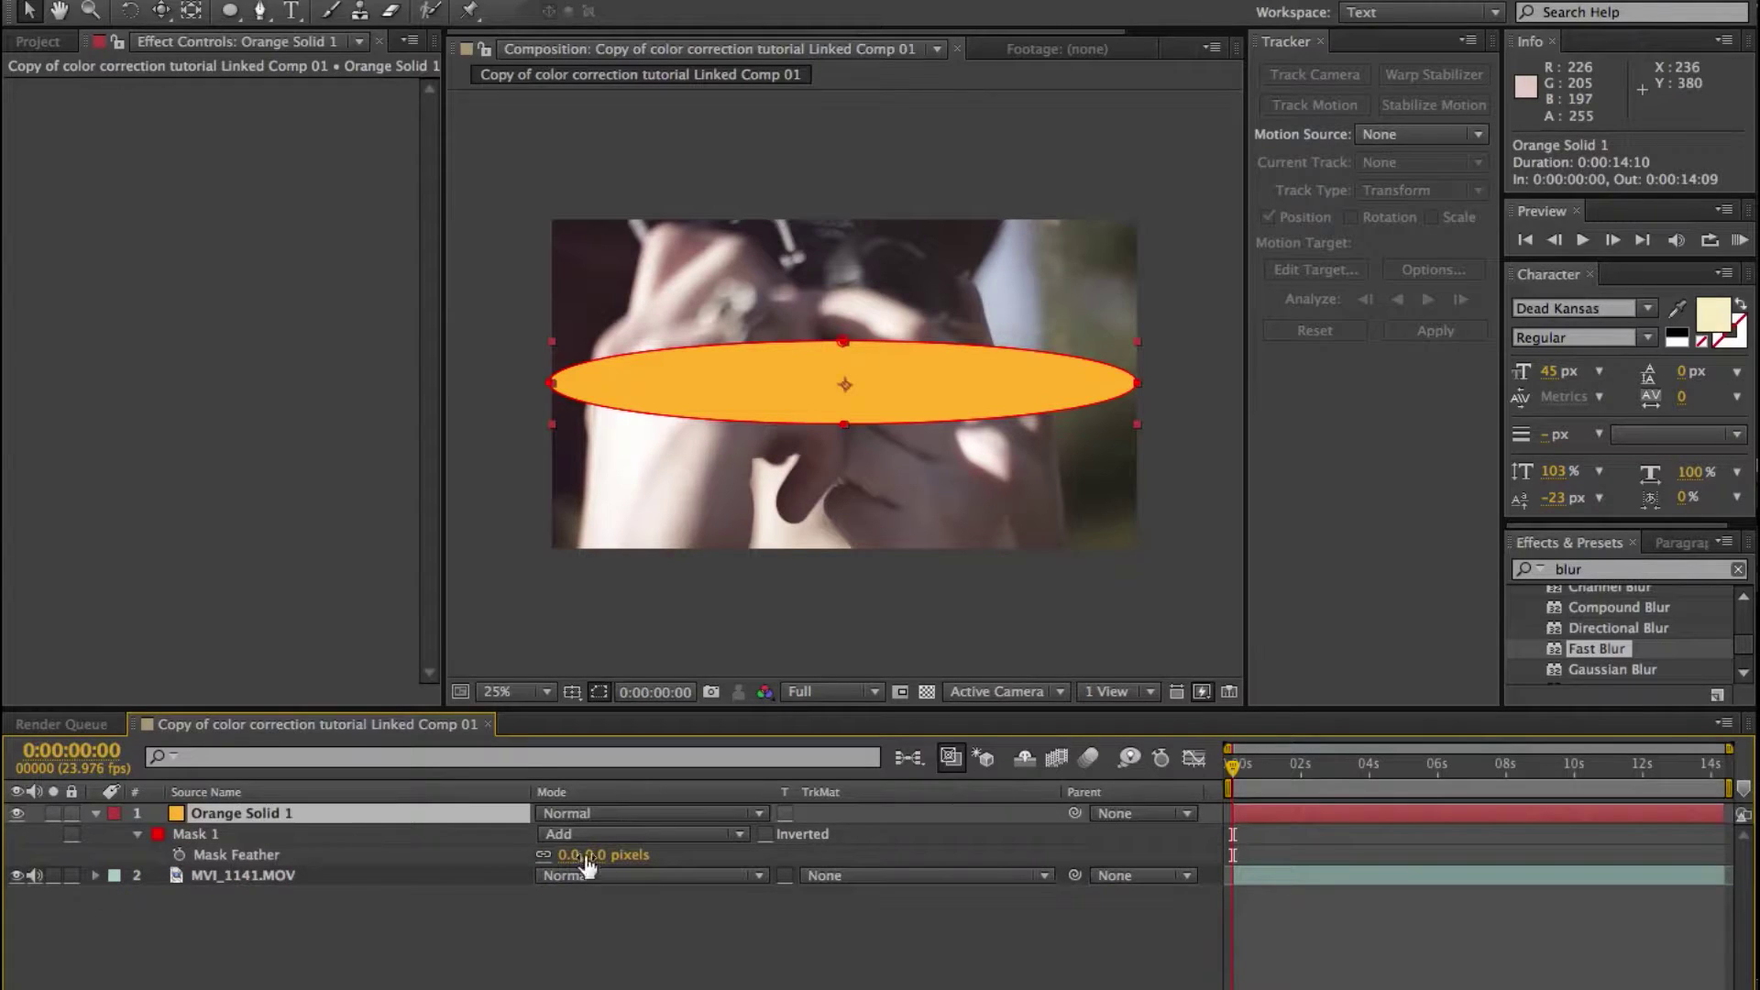
{"action": "left_click_drag", "start_coordinate": [567, 859], "coordinate": [781, 897]}
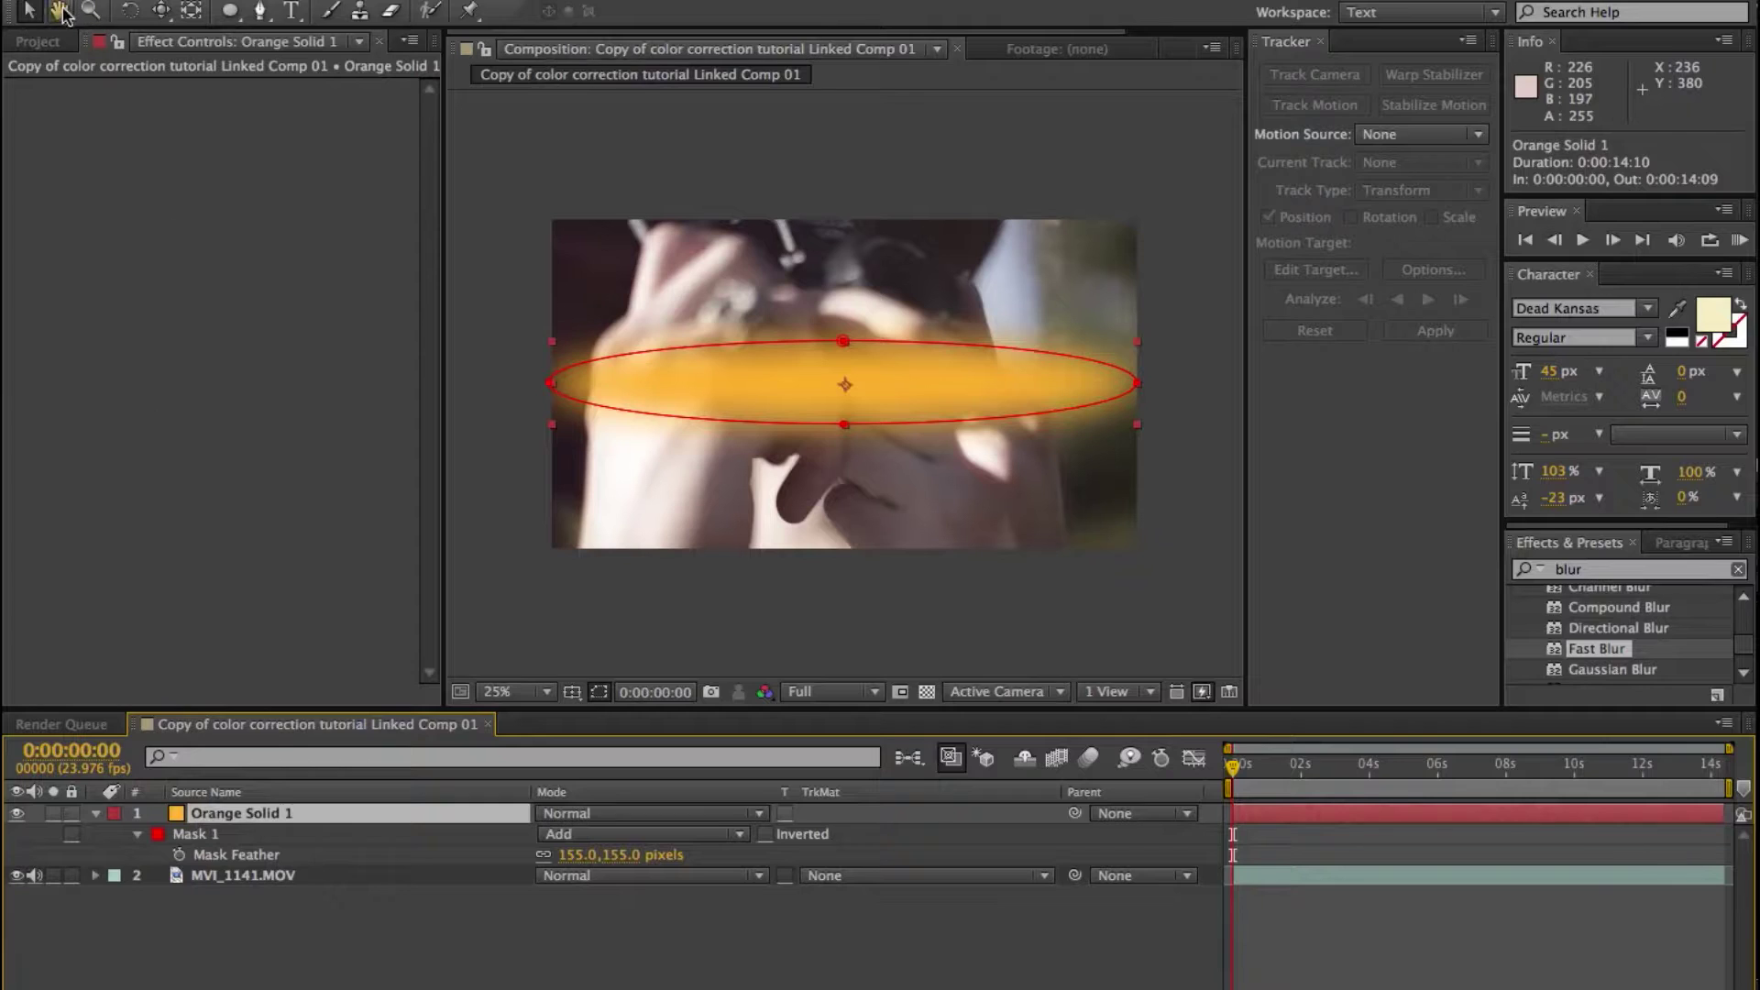
Move the feathered ellipse below the footage to position 960,1366.
{"action": "key", "text": "p"}
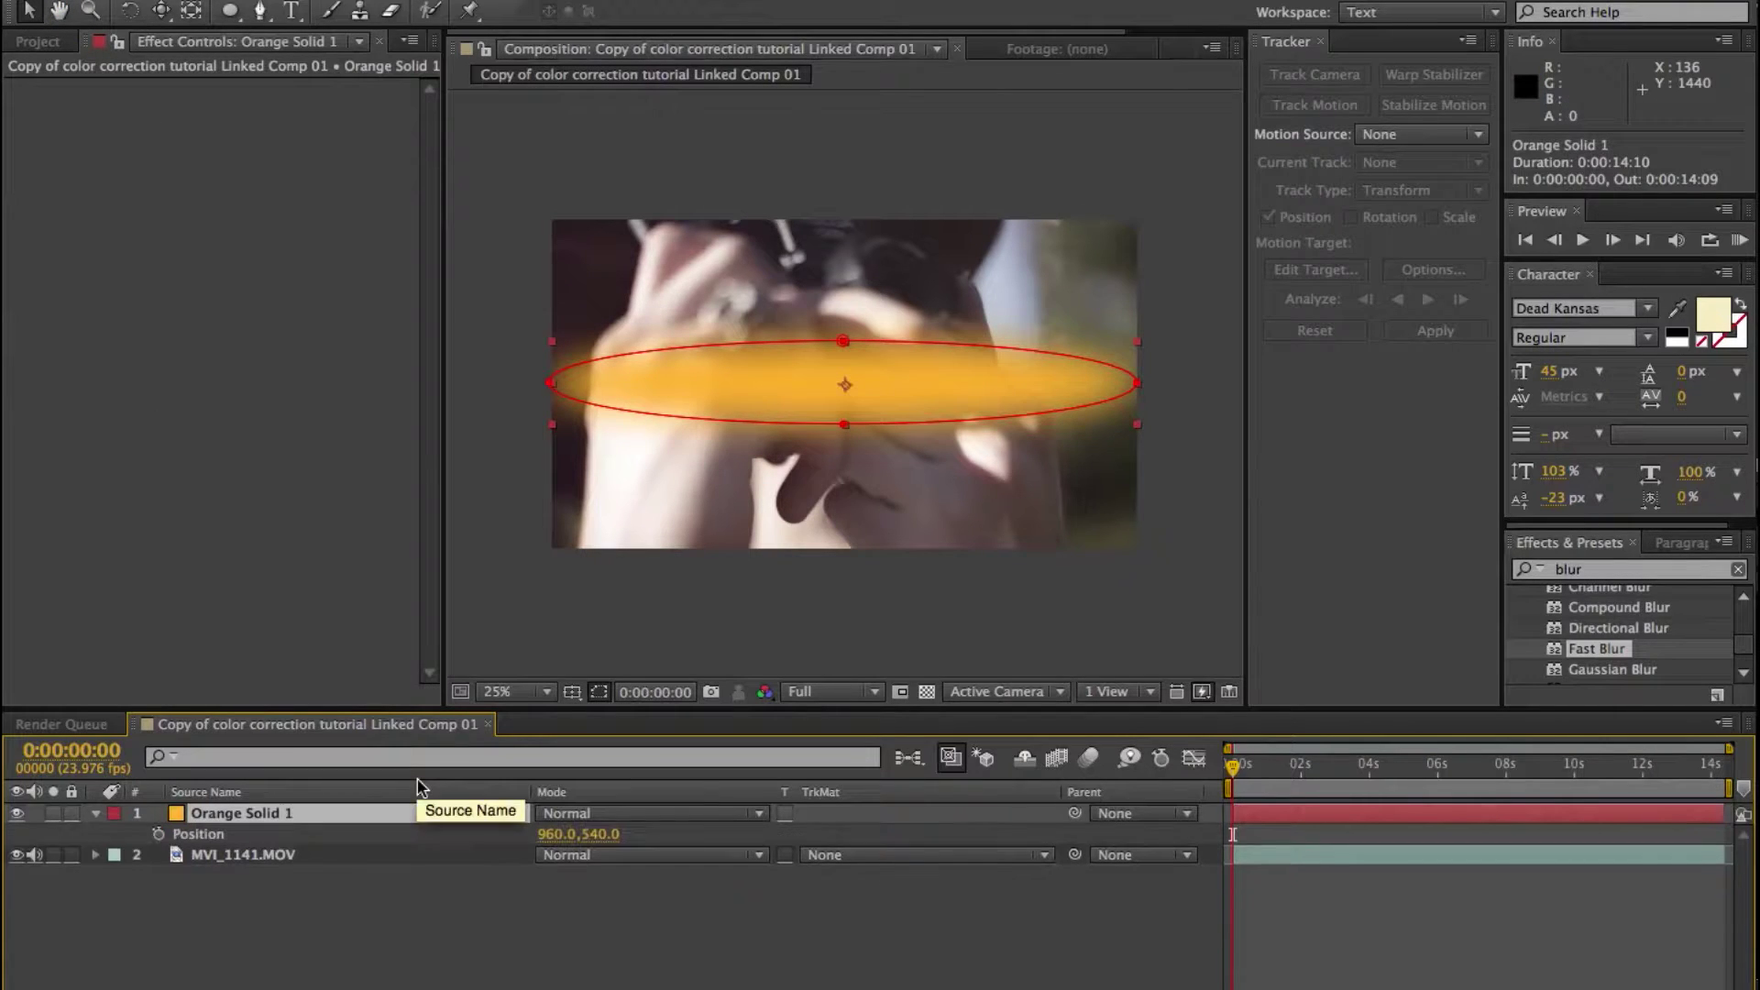
{"action": "left_click_drag", "start_coordinate": [594, 833], "coordinate": [1545, 886]}
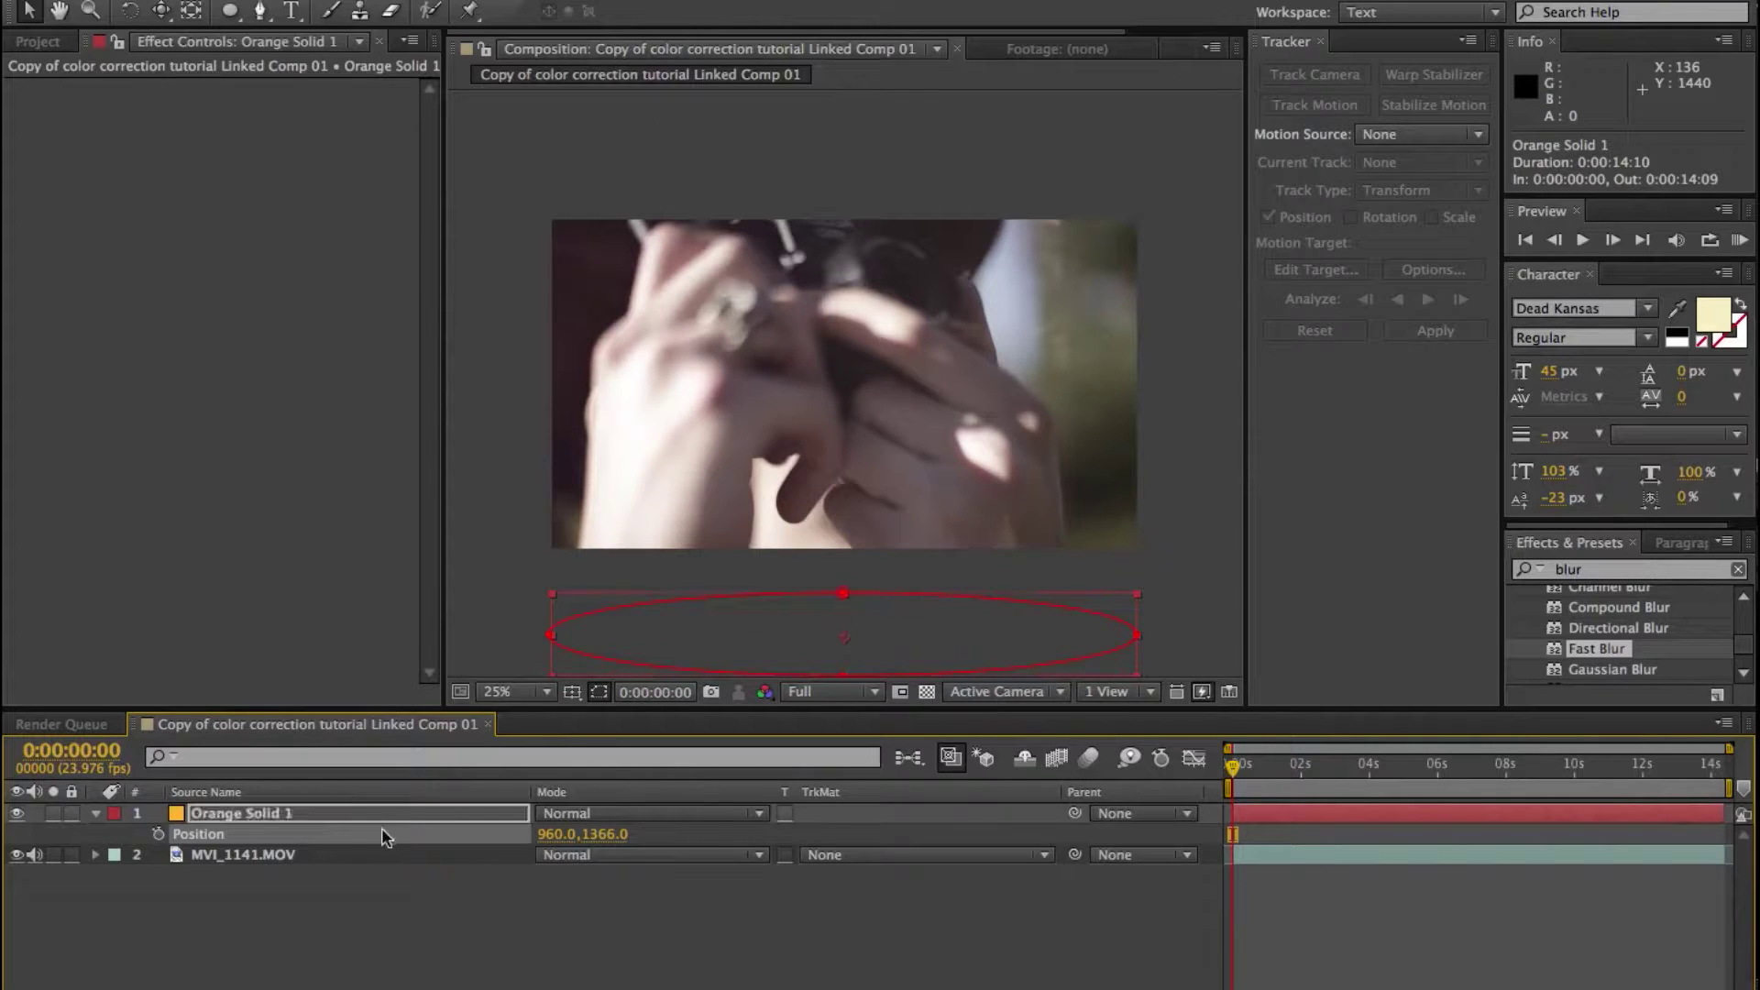
{"action": "left_click", "coordinate": [290, 816]}
Duplicate the ellipse, rotate the copy 90°, and move it past the right edge to 2228,506.
{"action": "key", "text": "ctrl+d"}
{"action": "key", "text": "r"}
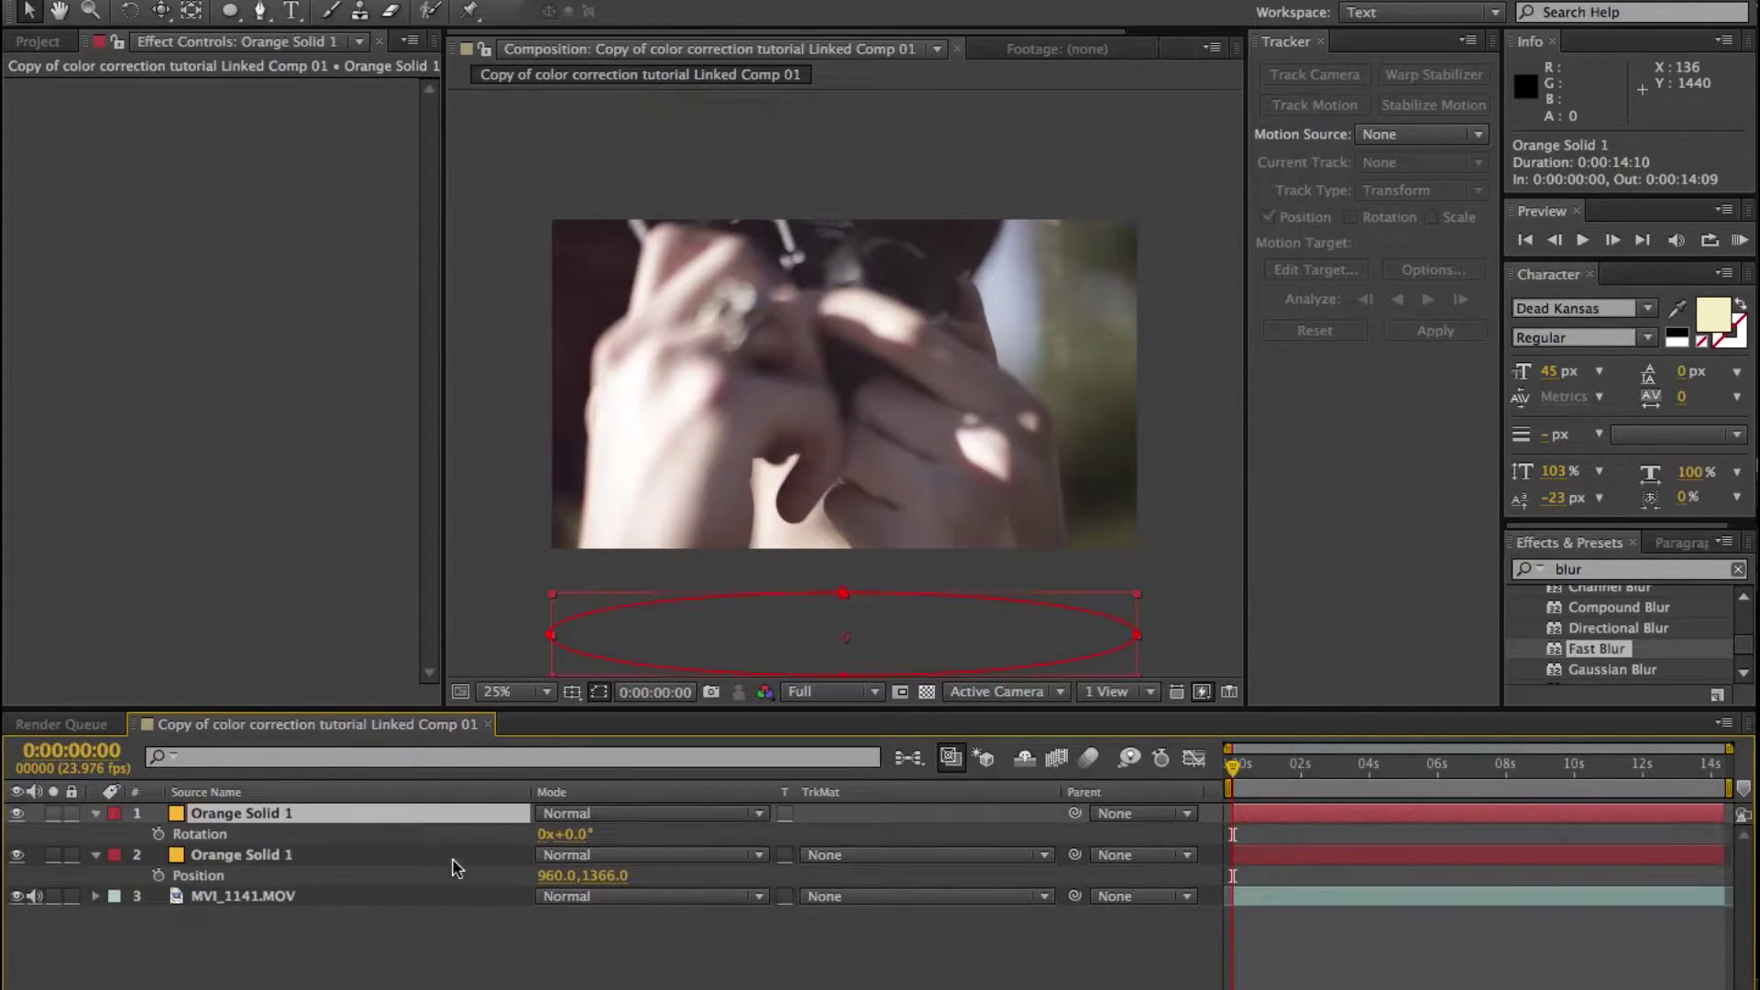
{"action": "left_click", "coordinate": [577, 834]}
{"action": "type", "text": "90"}
{"action": "key", "text": "Return"}
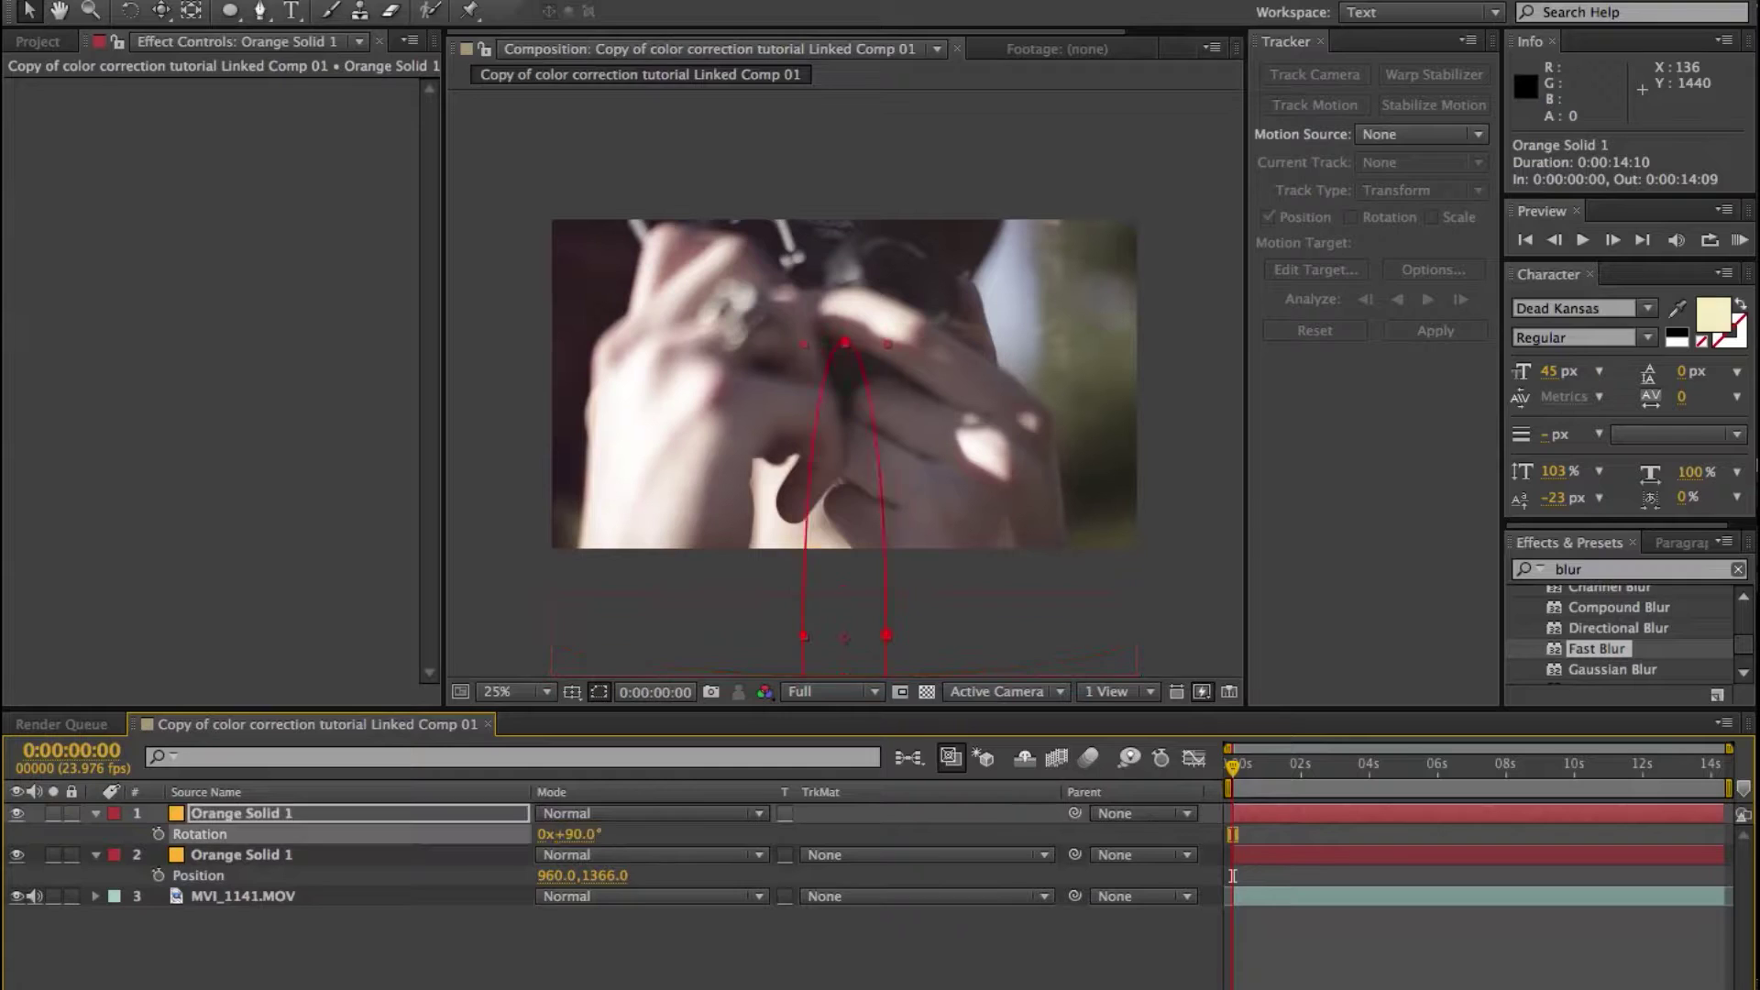
{"action": "key", "text": "p"}
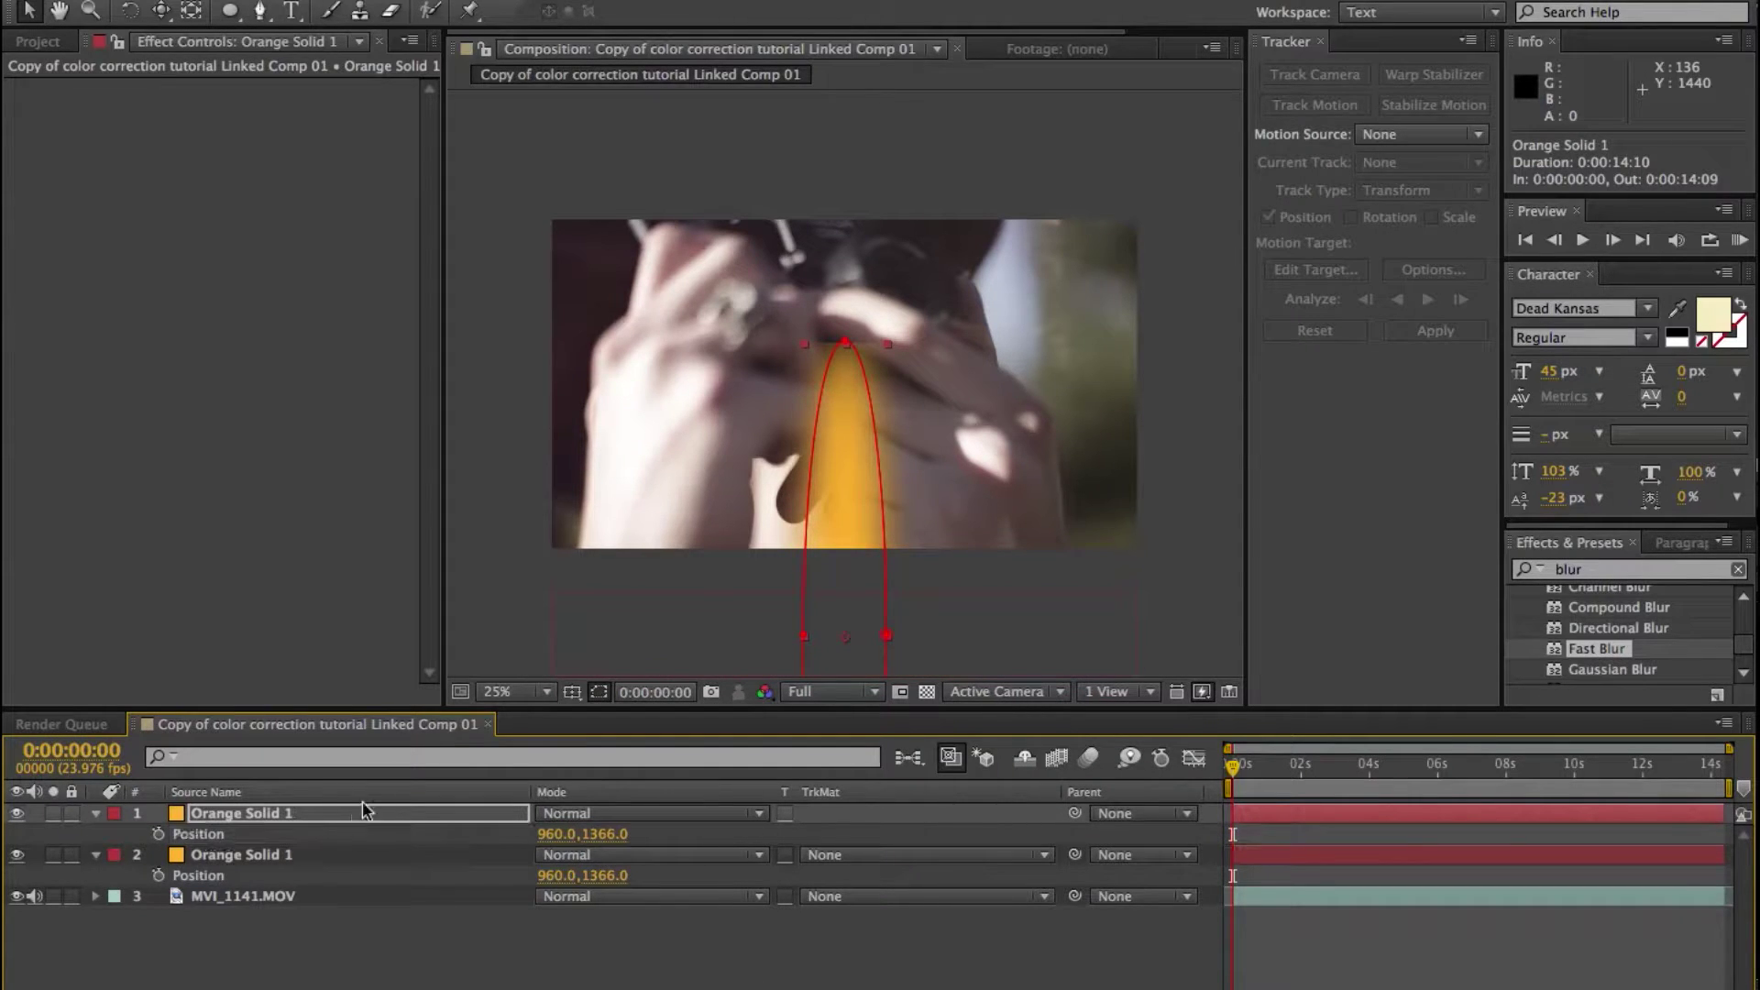
{"action": "left_click_drag", "start_coordinate": [839, 465], "coordinate": [1229, 215]}
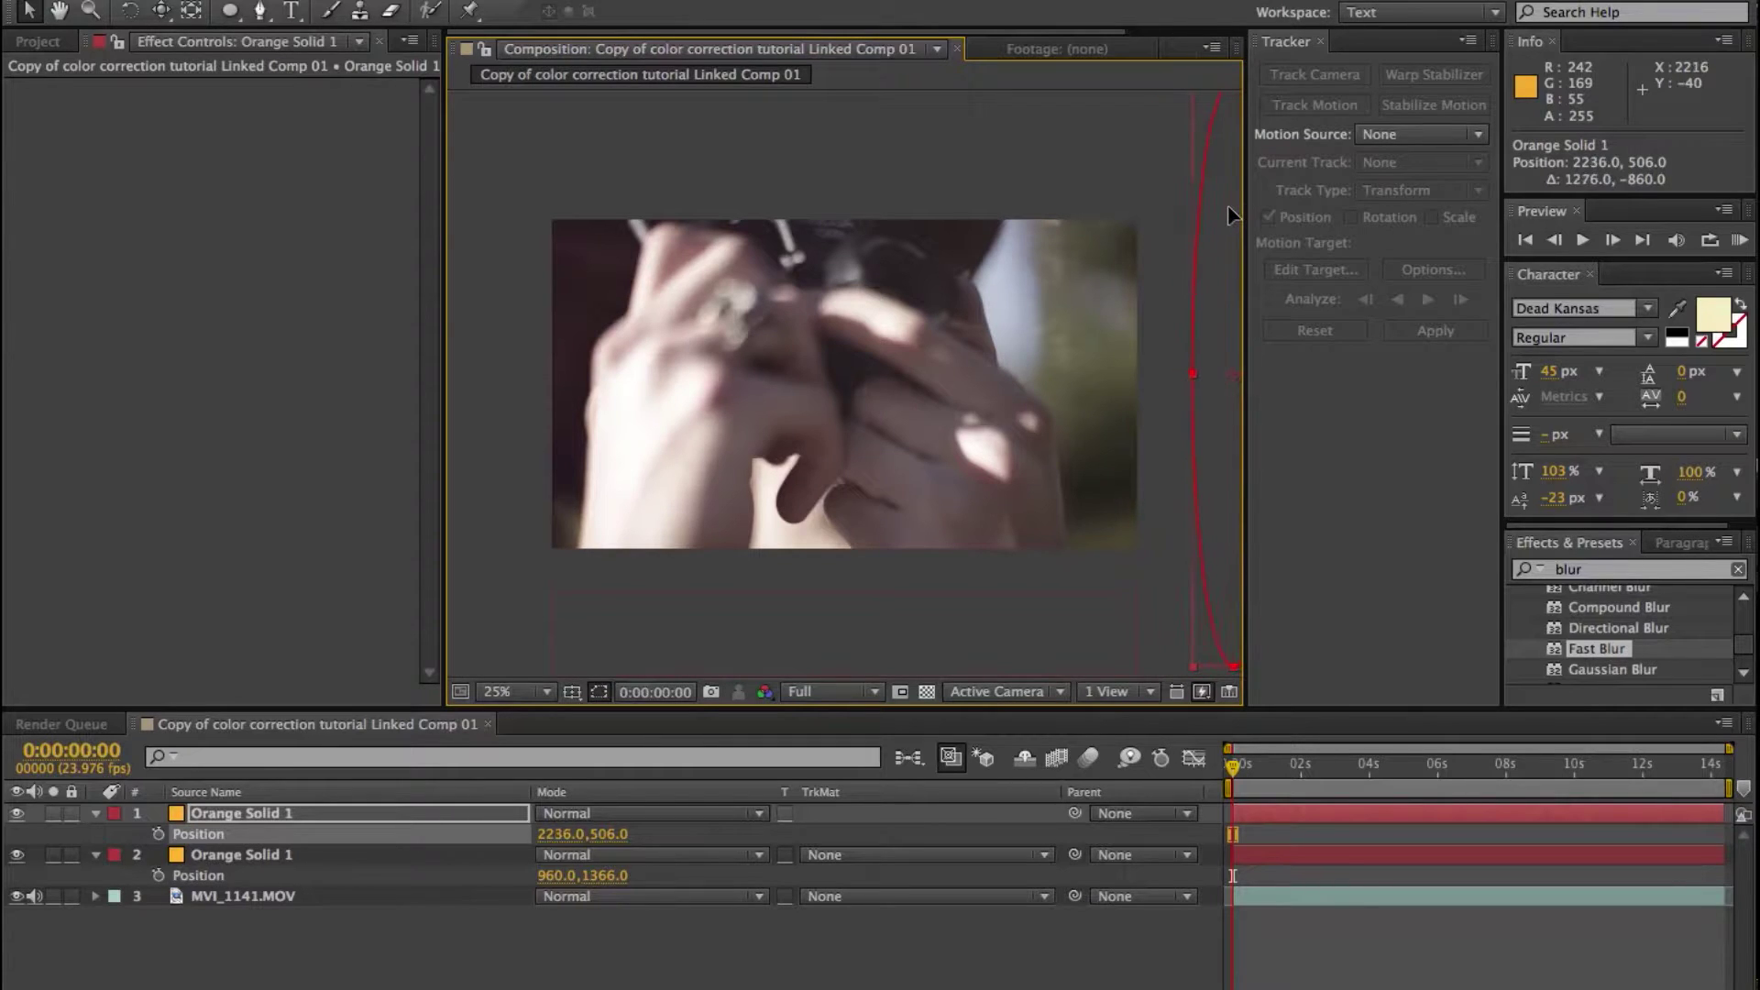
{"action": "left_click_drag", "start_coordinate": [966, 343], "coordinate": [901, 326]}
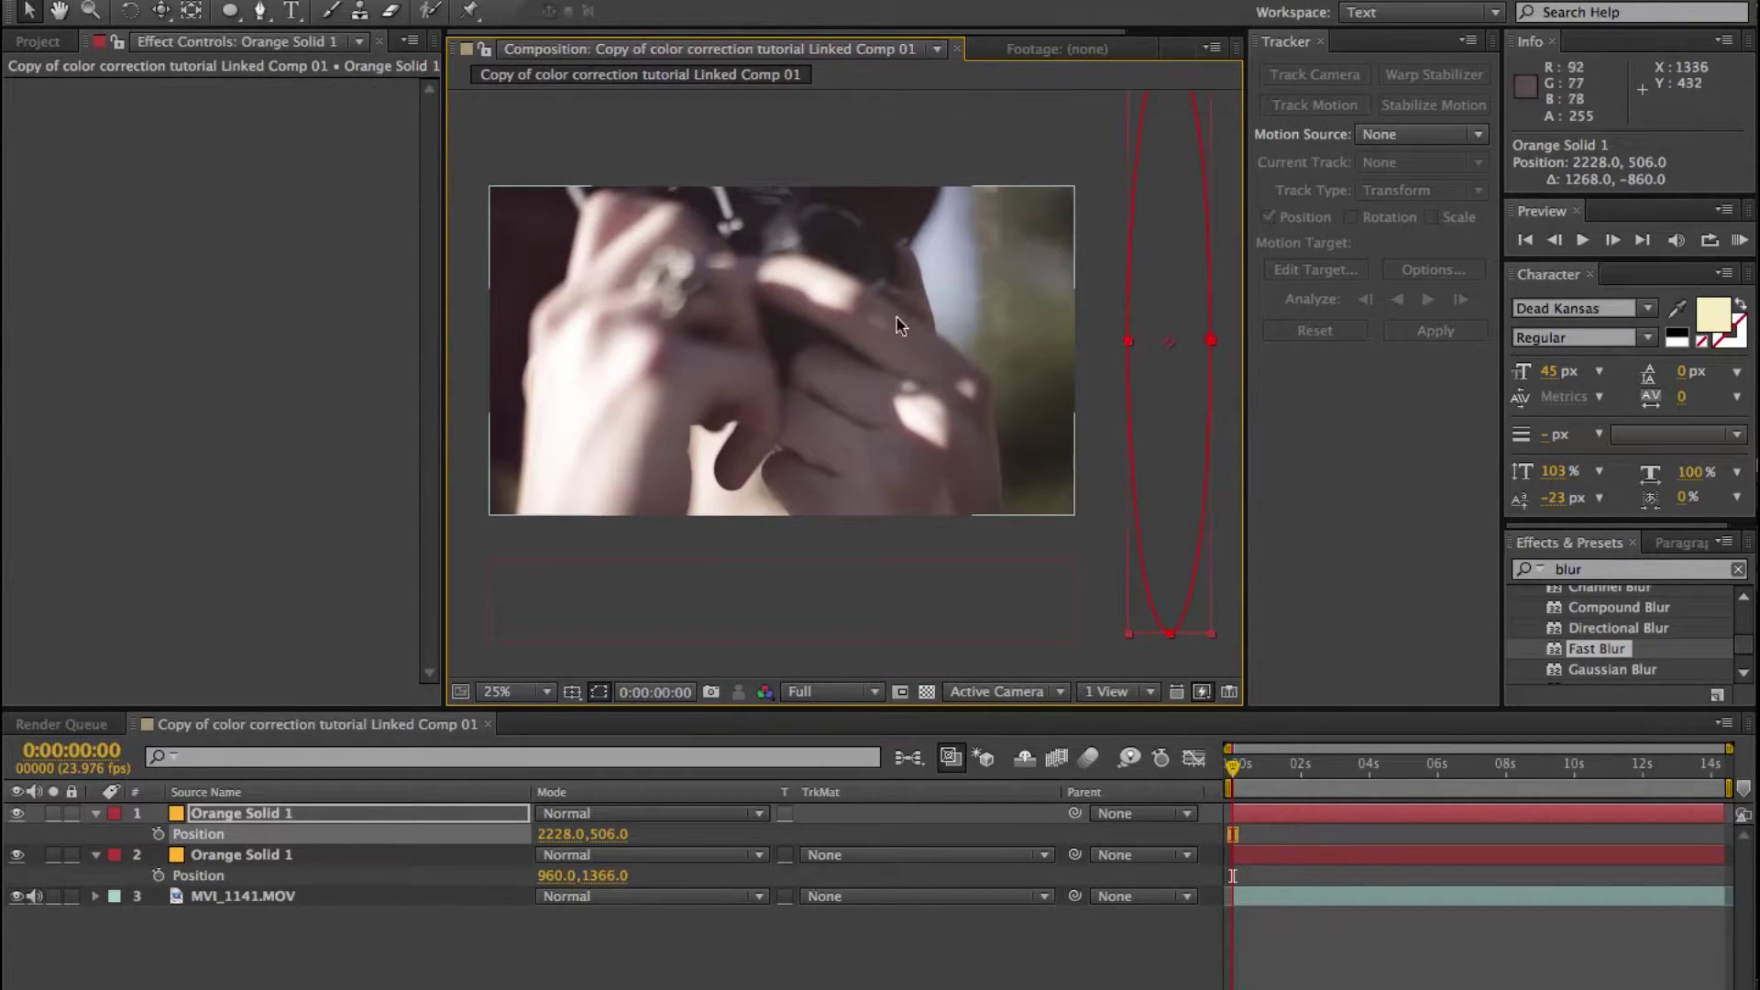
{"action": "left_click", "coordinate": [240, 814]}
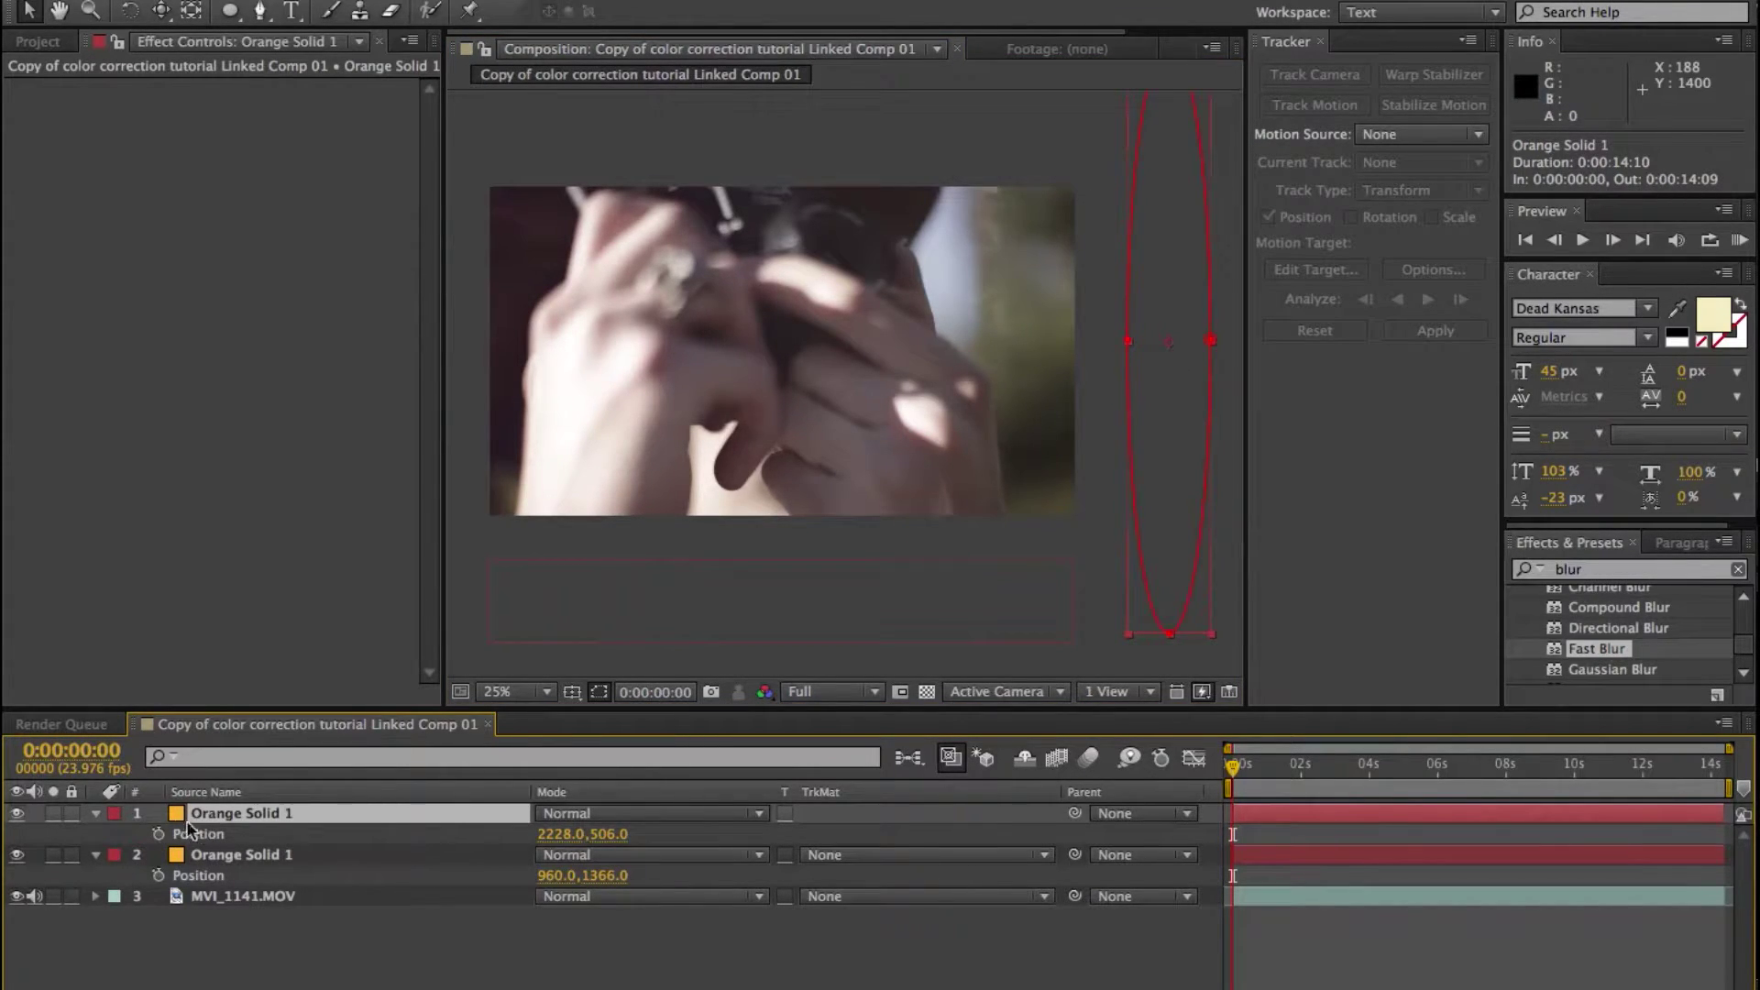
Add a wiggle(10,150) expression to the top solid's Position.
{"action": "left_click", "coordinate": [157, 835], "text": "alt"}
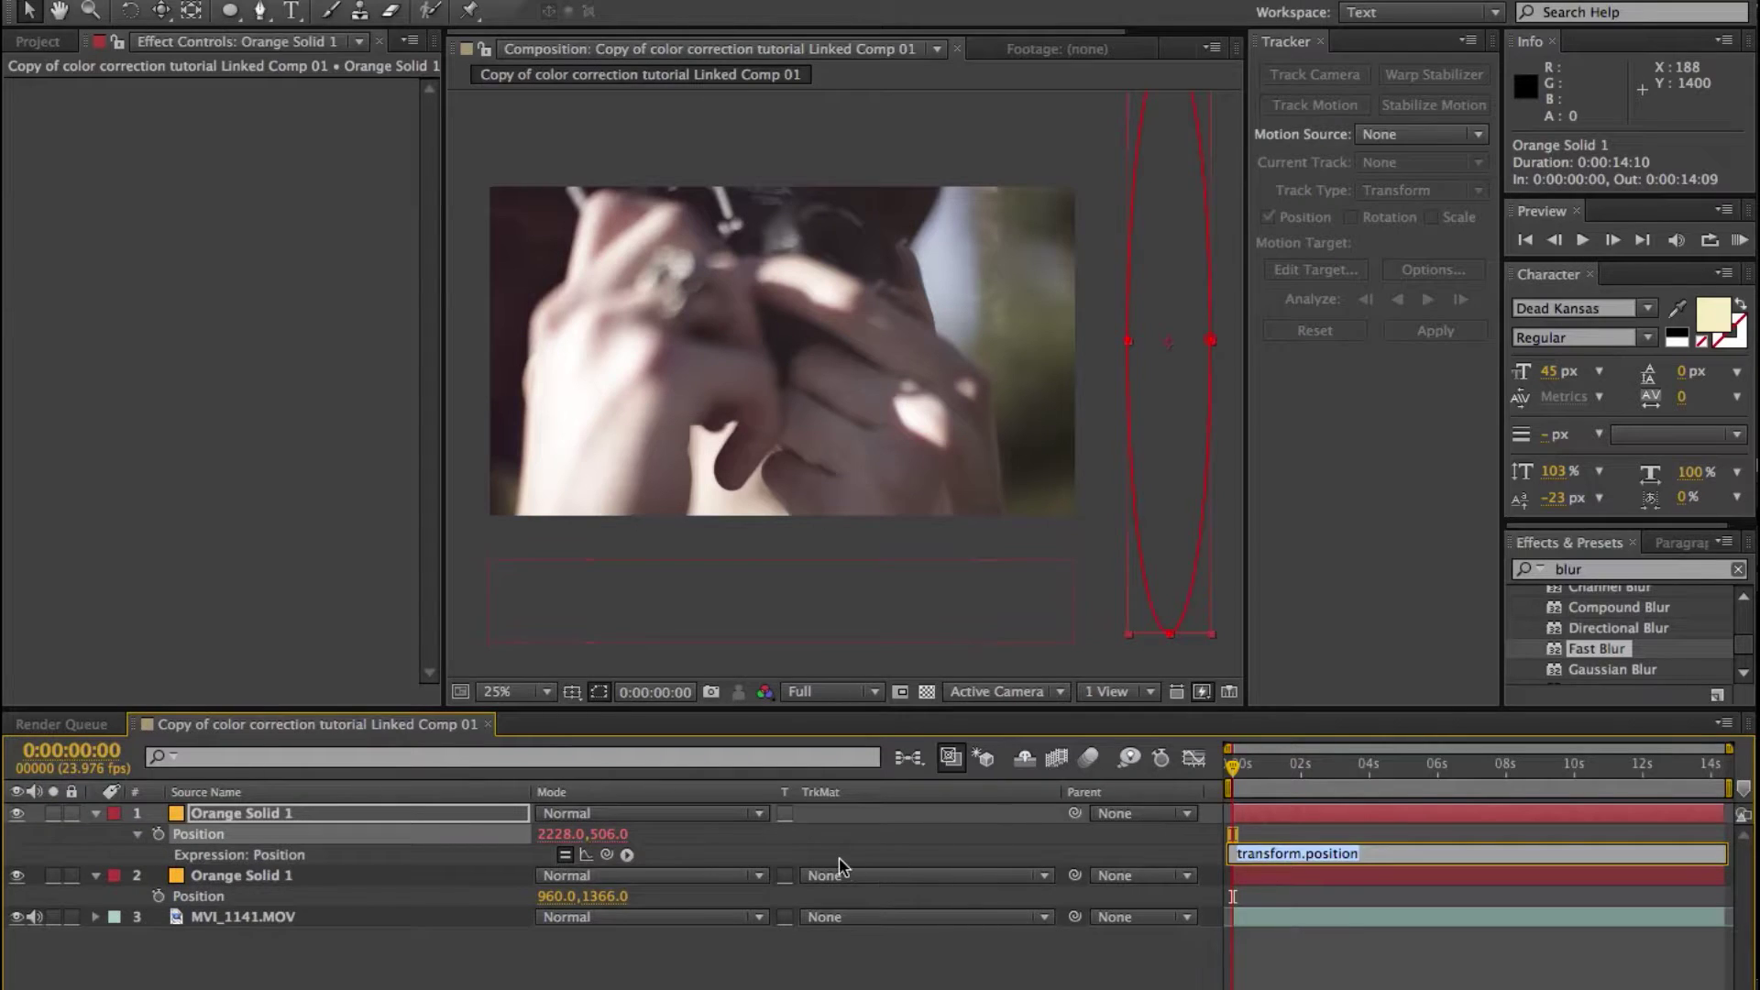
{"action": "type", "text": "wiggle(100,20"}
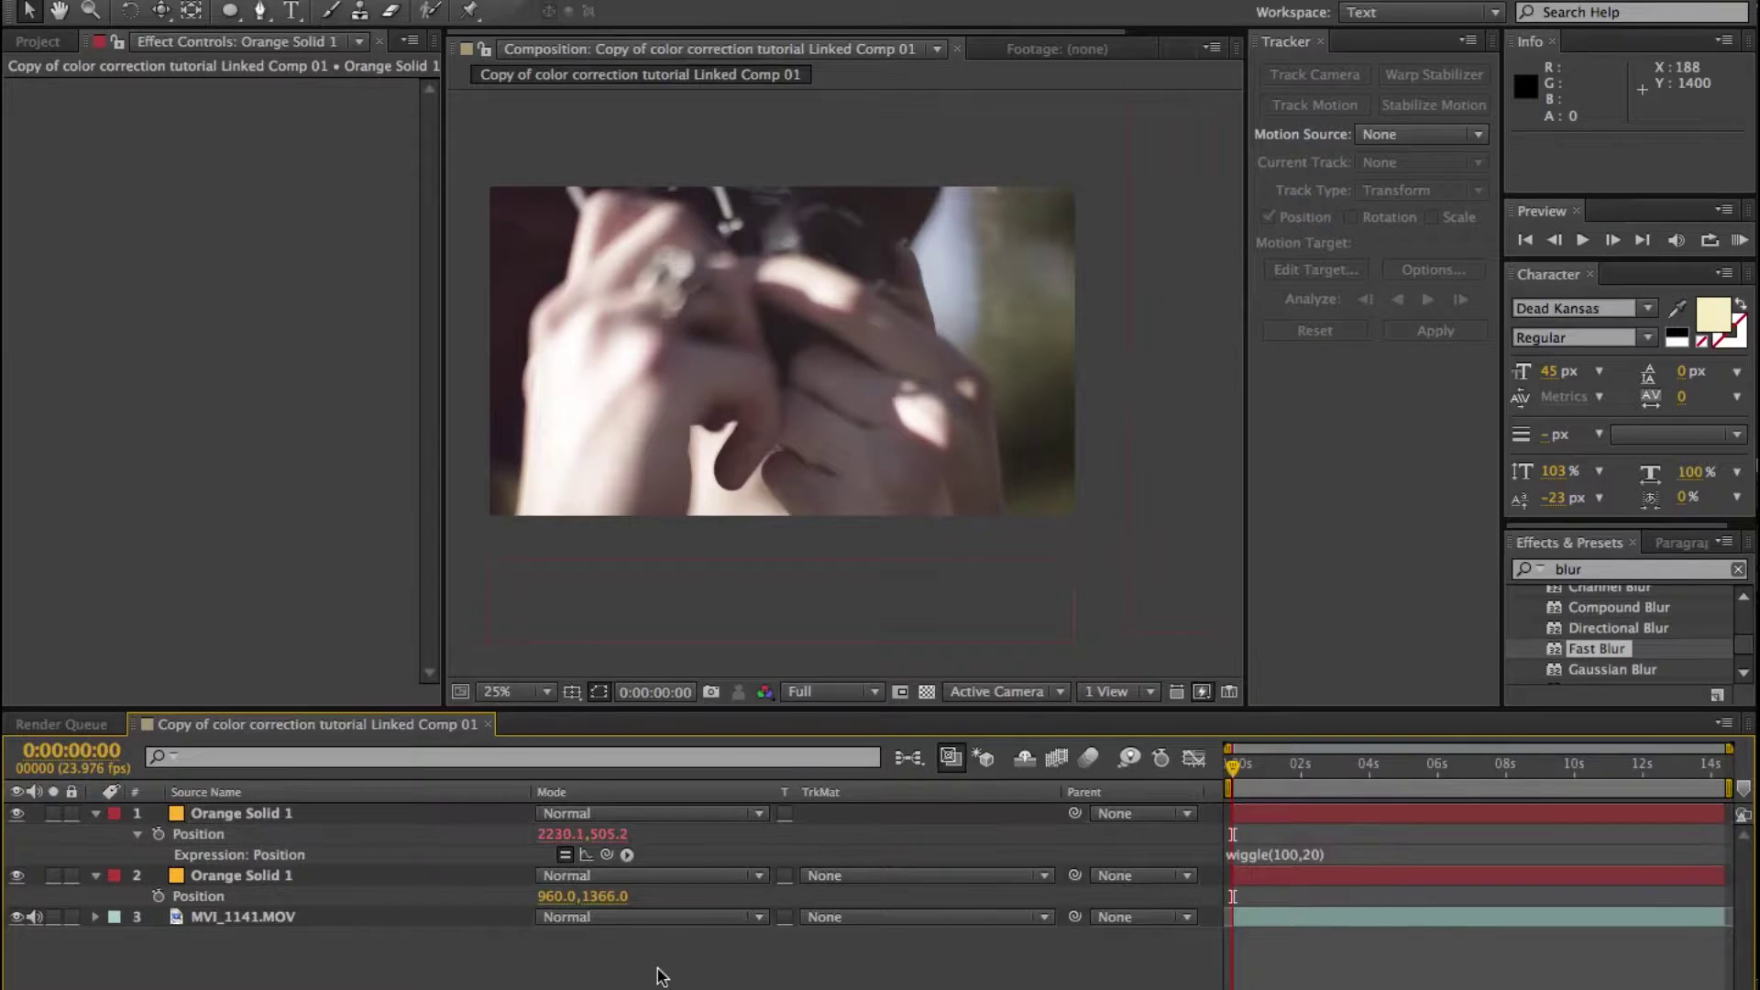
{"action": "left_click", "coordinate": [1316, 854]}
{"action": "left_click", "coordinate": [1315, 853]}
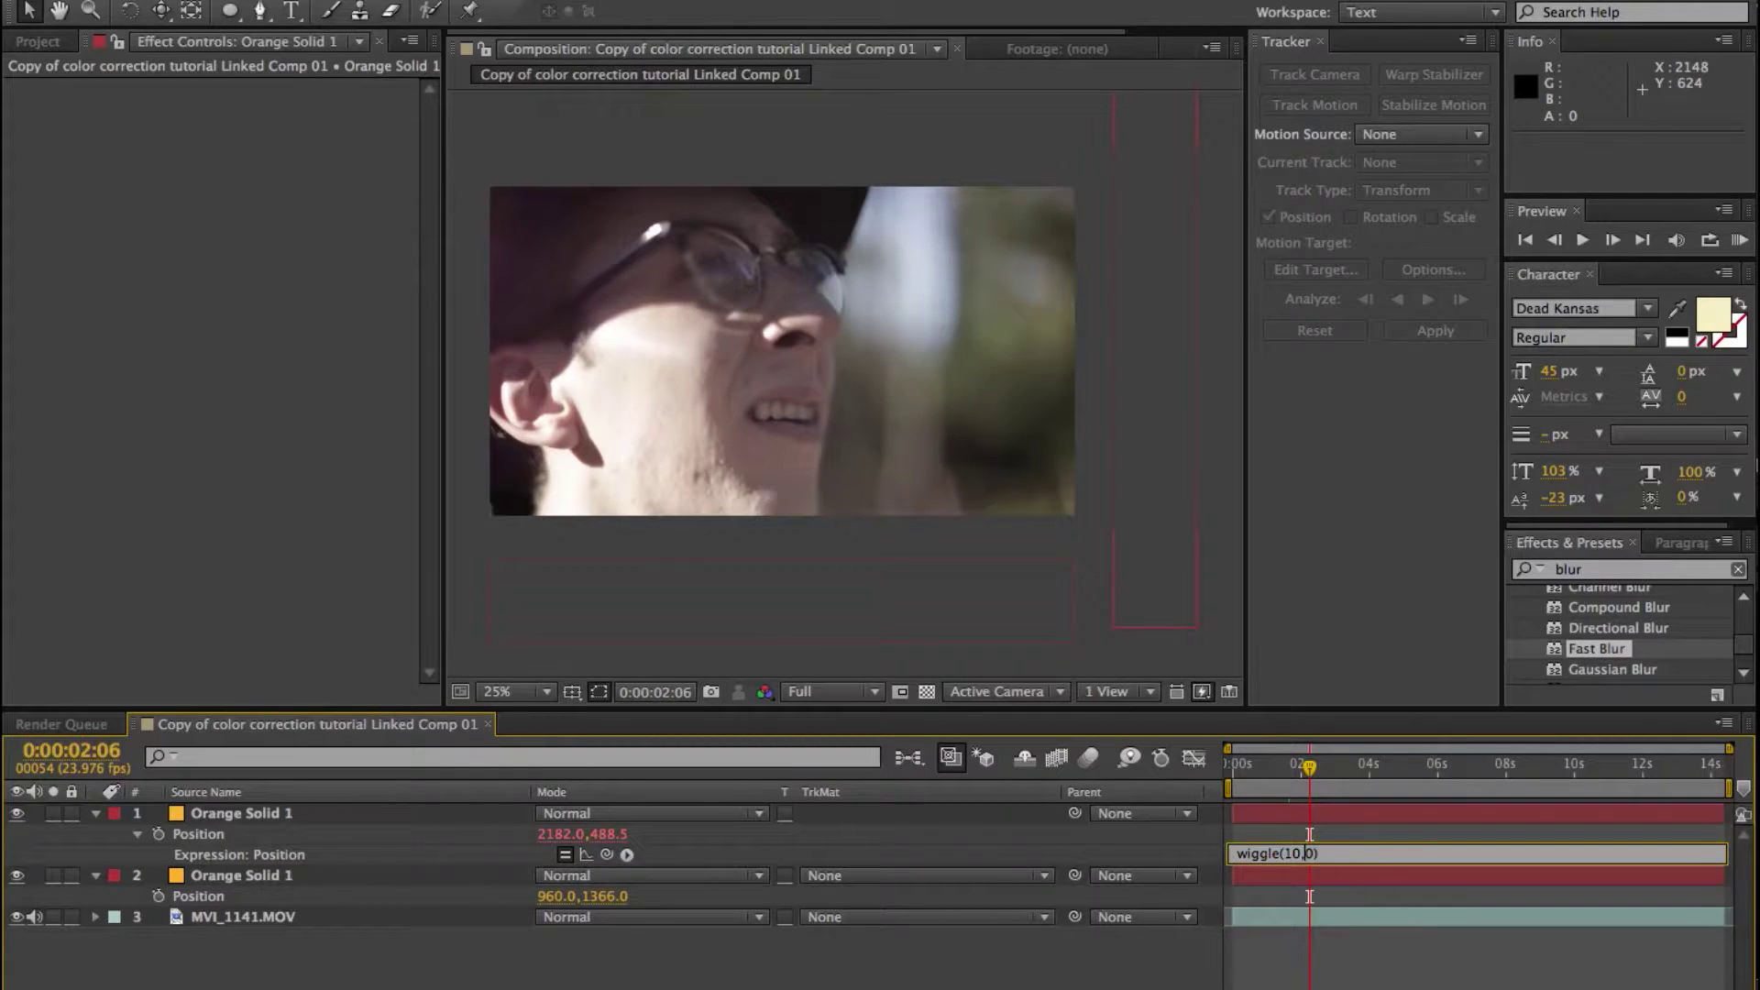
{"action": "left_click", "coordinate": [1162, 956]}
At about four seconds, move the top solid's oval left onto the frame's right edge.
{"action": "left_click_drag", "start_coordinate": [1250, 773], "coordinate": [1385, 787]}
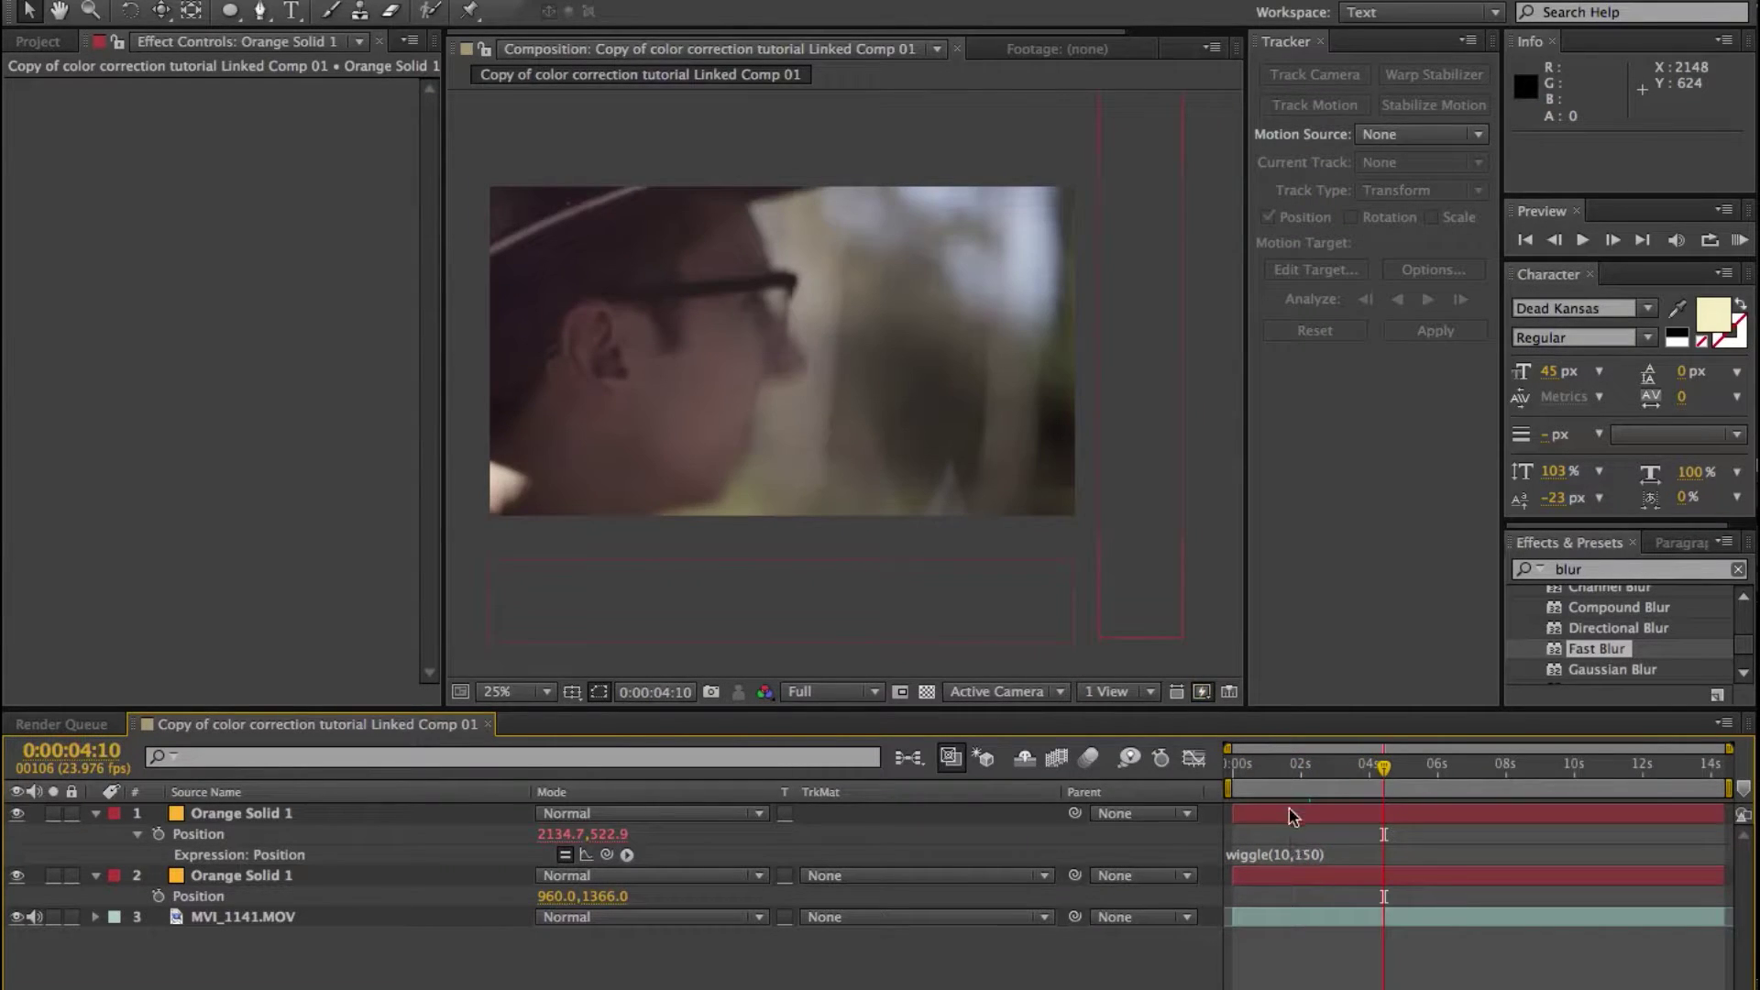
{"action": "left_click", "coordinate": [1293, 816]}
{"action": "left_click_drag", "start_coordinate": [1136, 450], "coordinate": [1109, 440]}
Raise the top solid's mask feather to 307 pixels and preview the light leak.
{"action": "key", "text": "f"}
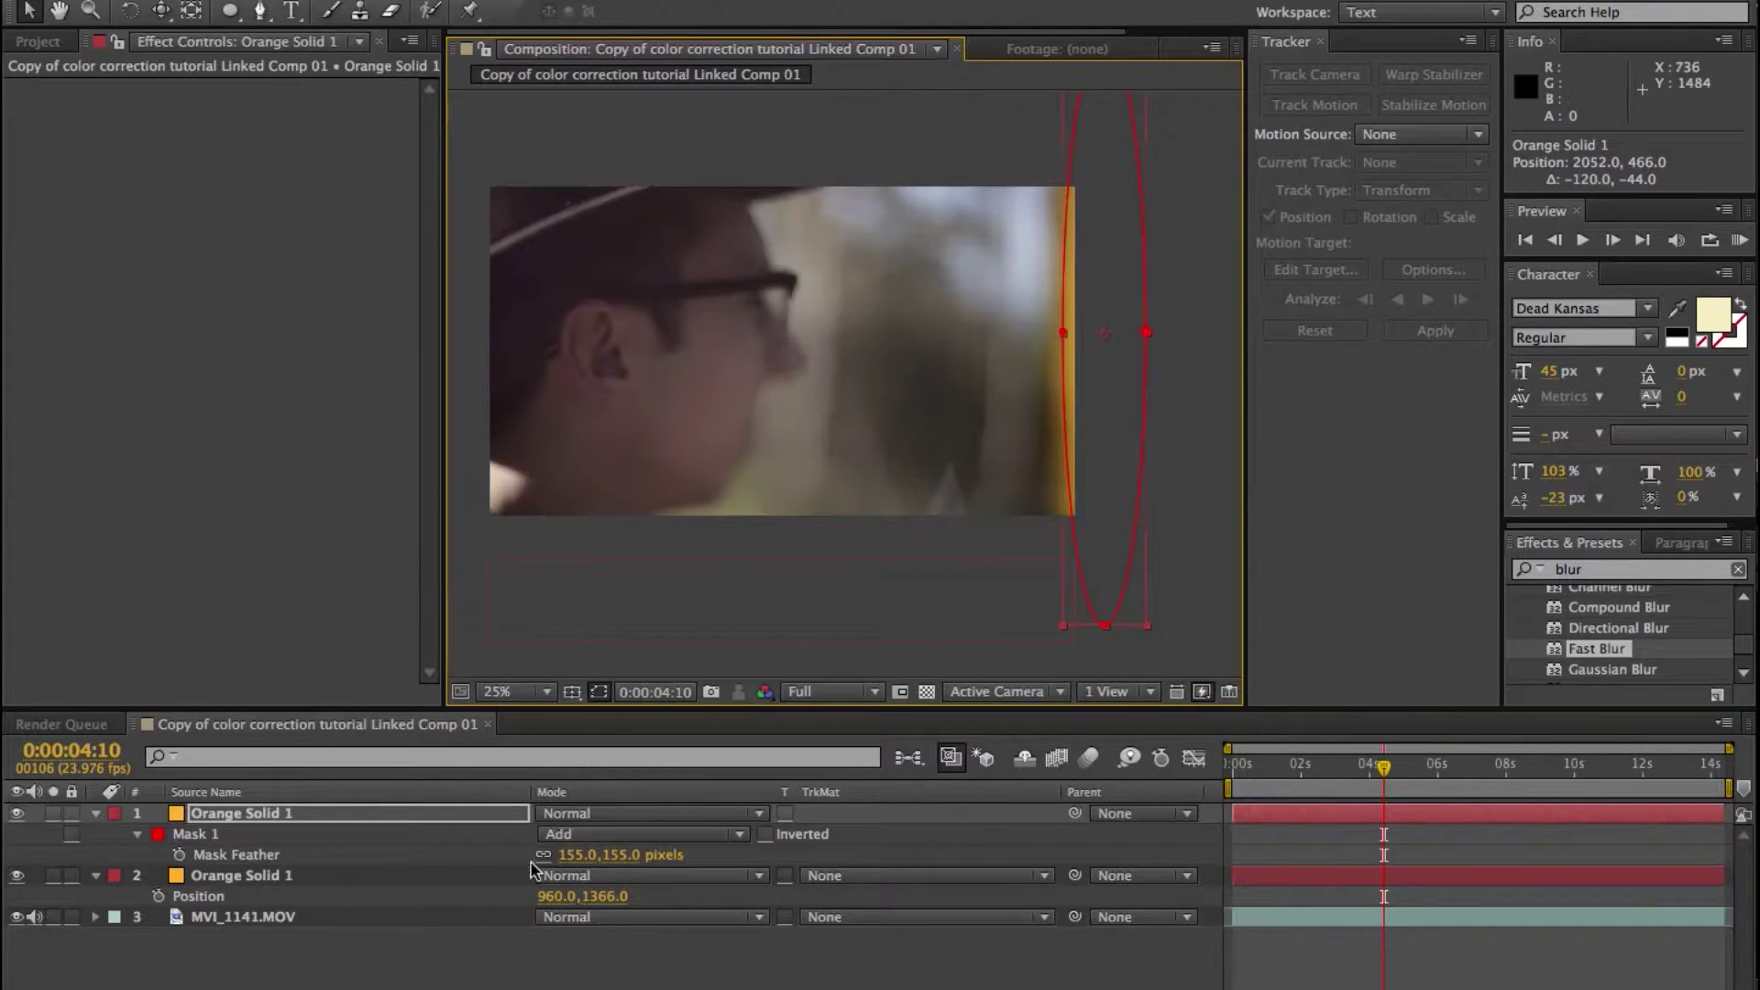
{"action": "left_click_drag", "start_coordinate": [573, 854], "coordinate": [767, 870]}
{"action": "key", "text": "F2"}
{"action": "left_click", "coordinate": [1248, 769]}
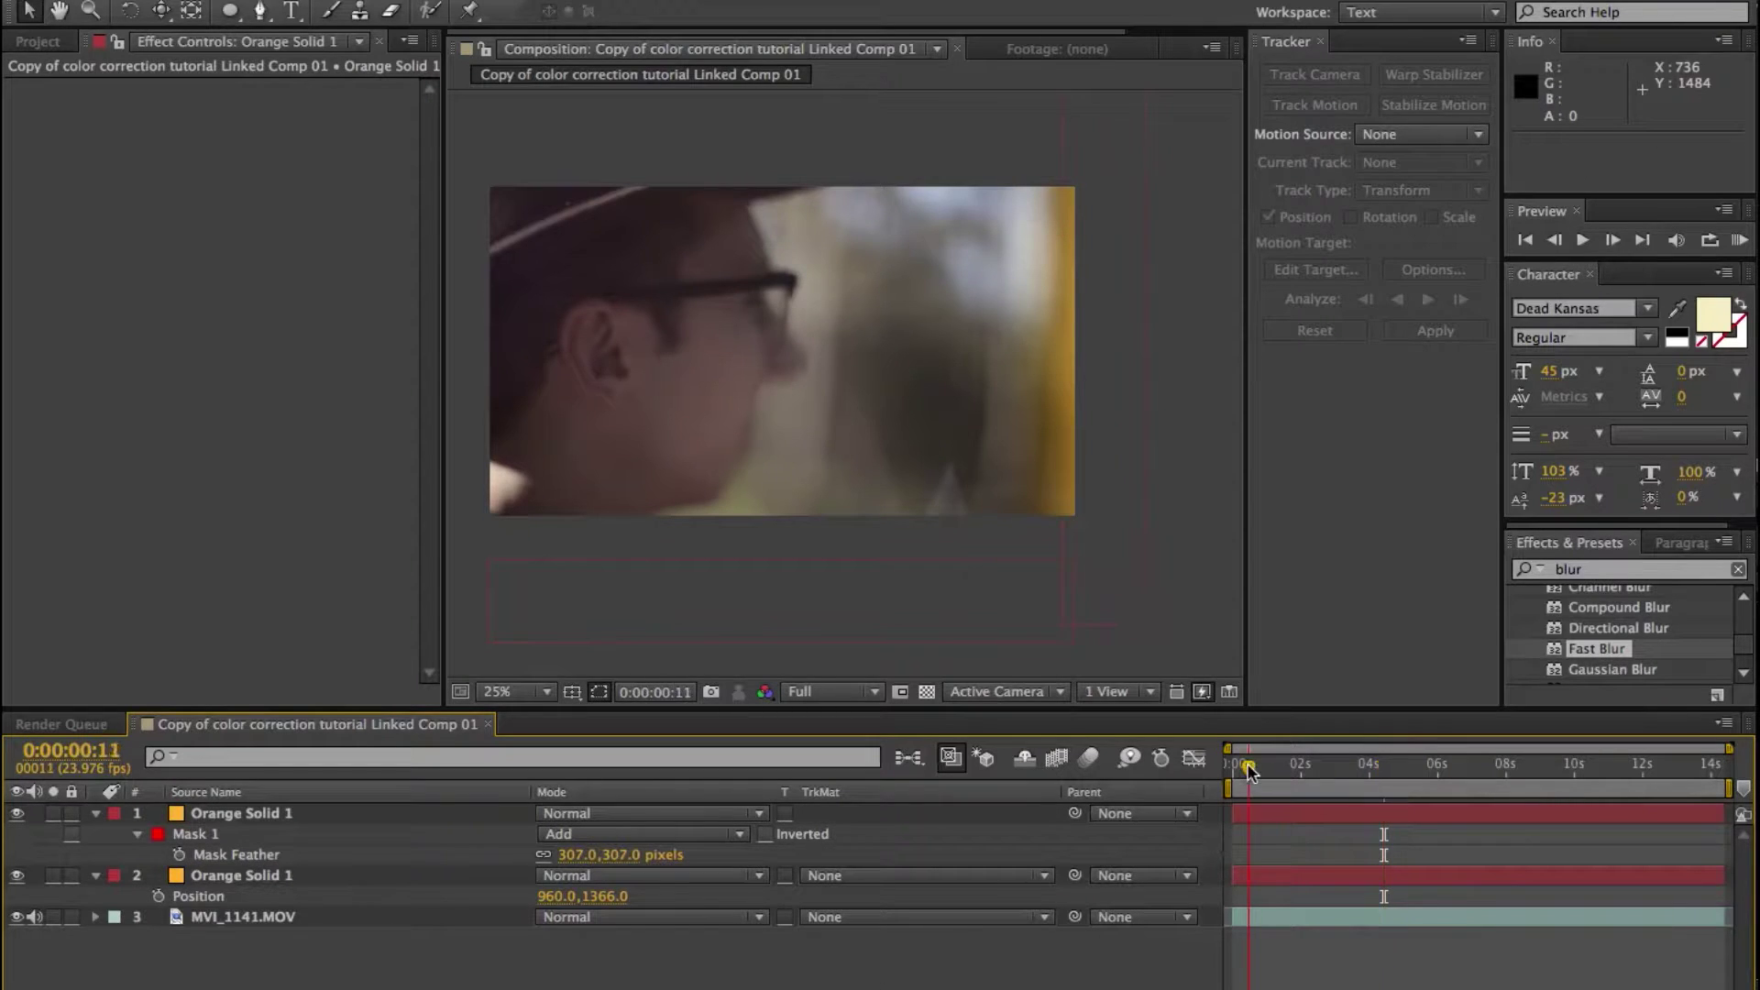
{"action": "key", "text": "space"}
{"action": "left_click", "coordinate": [1334, 775]}
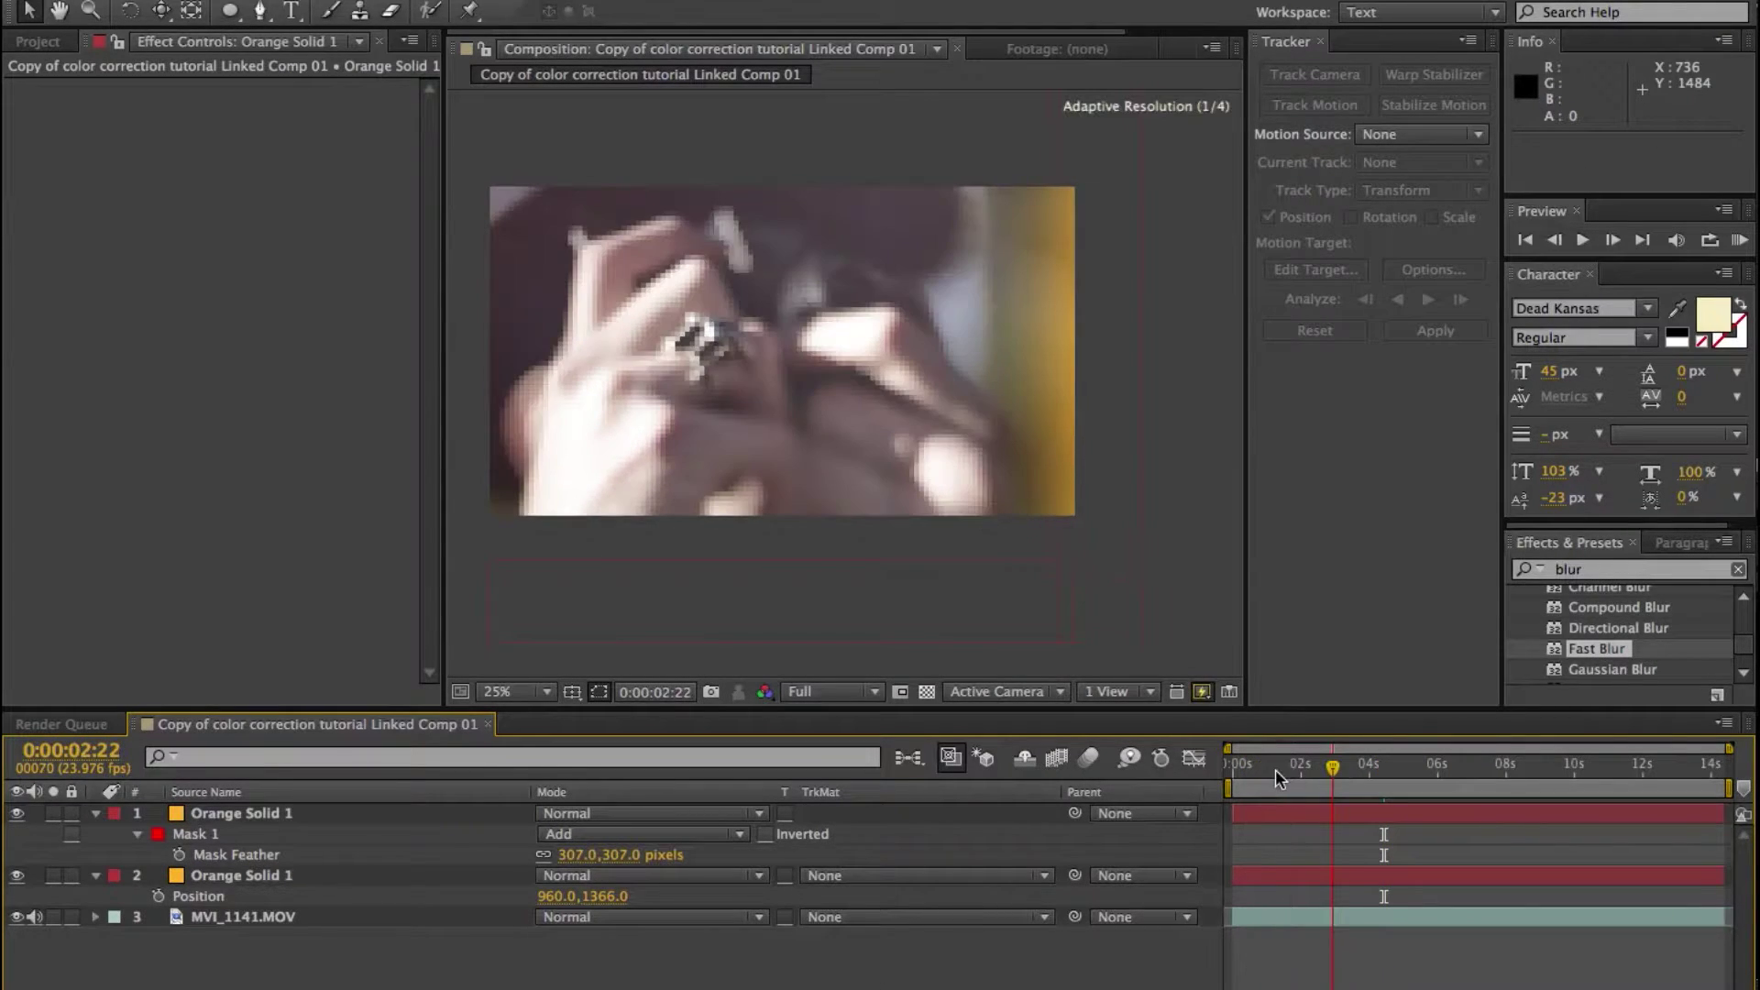
{"action": "key", "text": "space"}
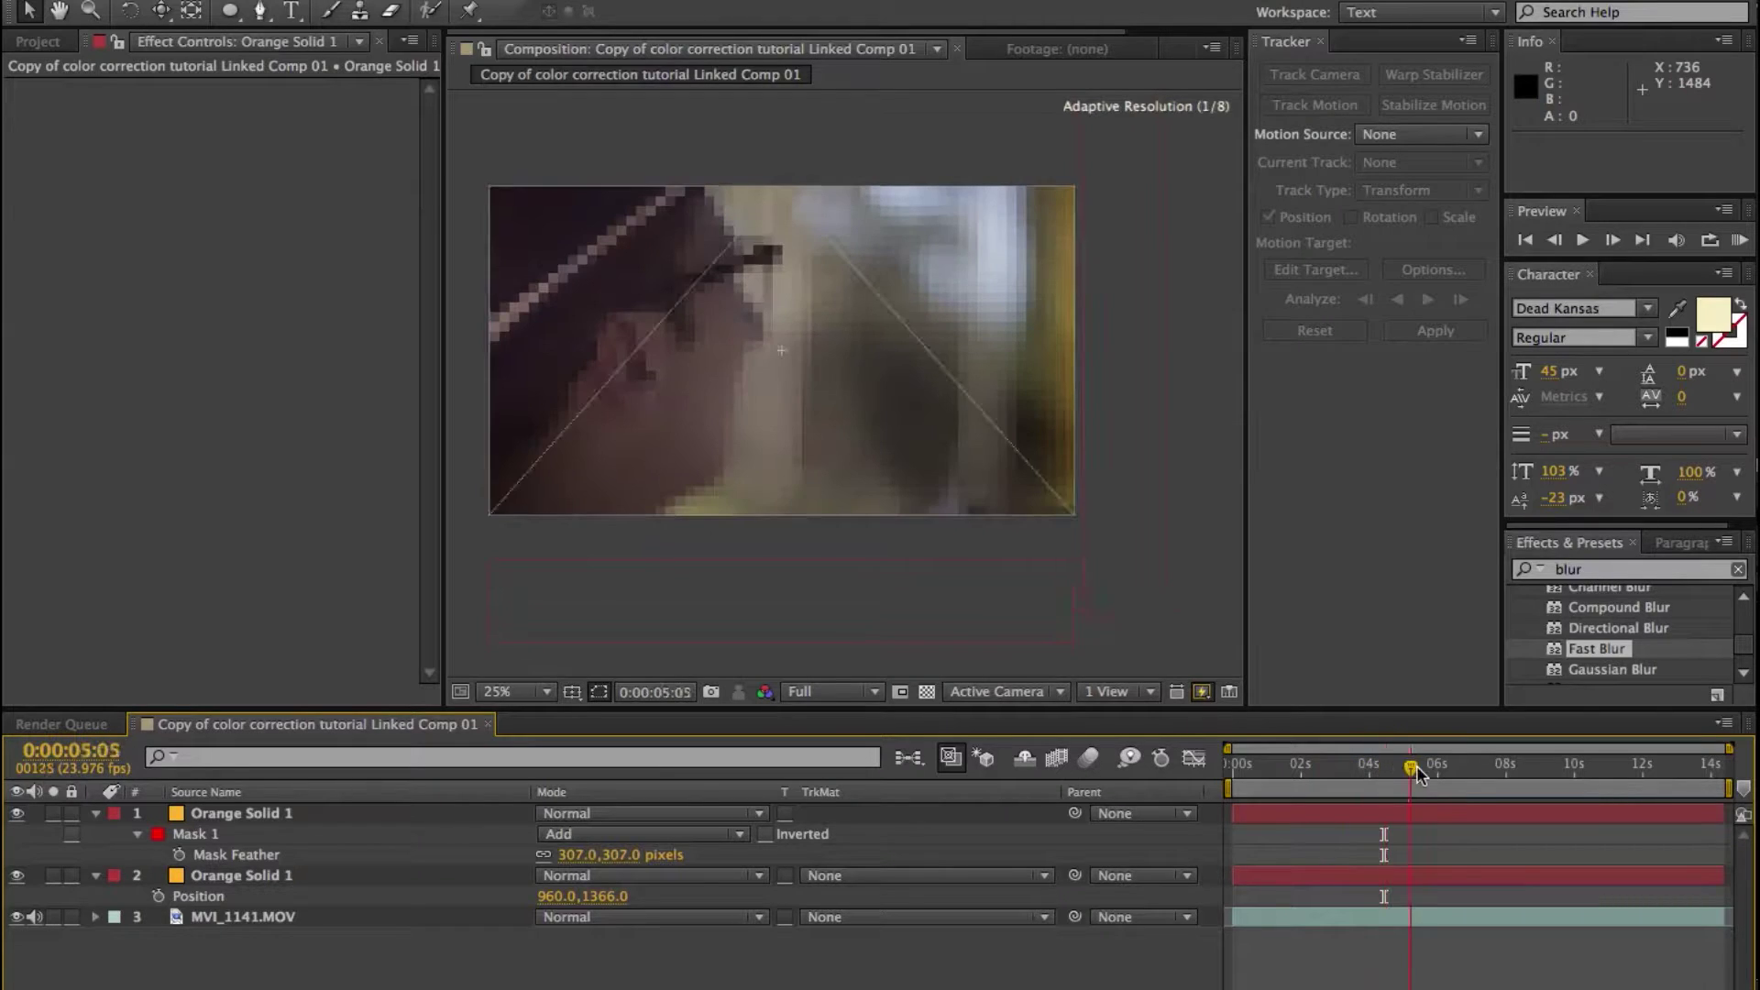
{"action": "left_click", "coordinate": [1288, 767]}
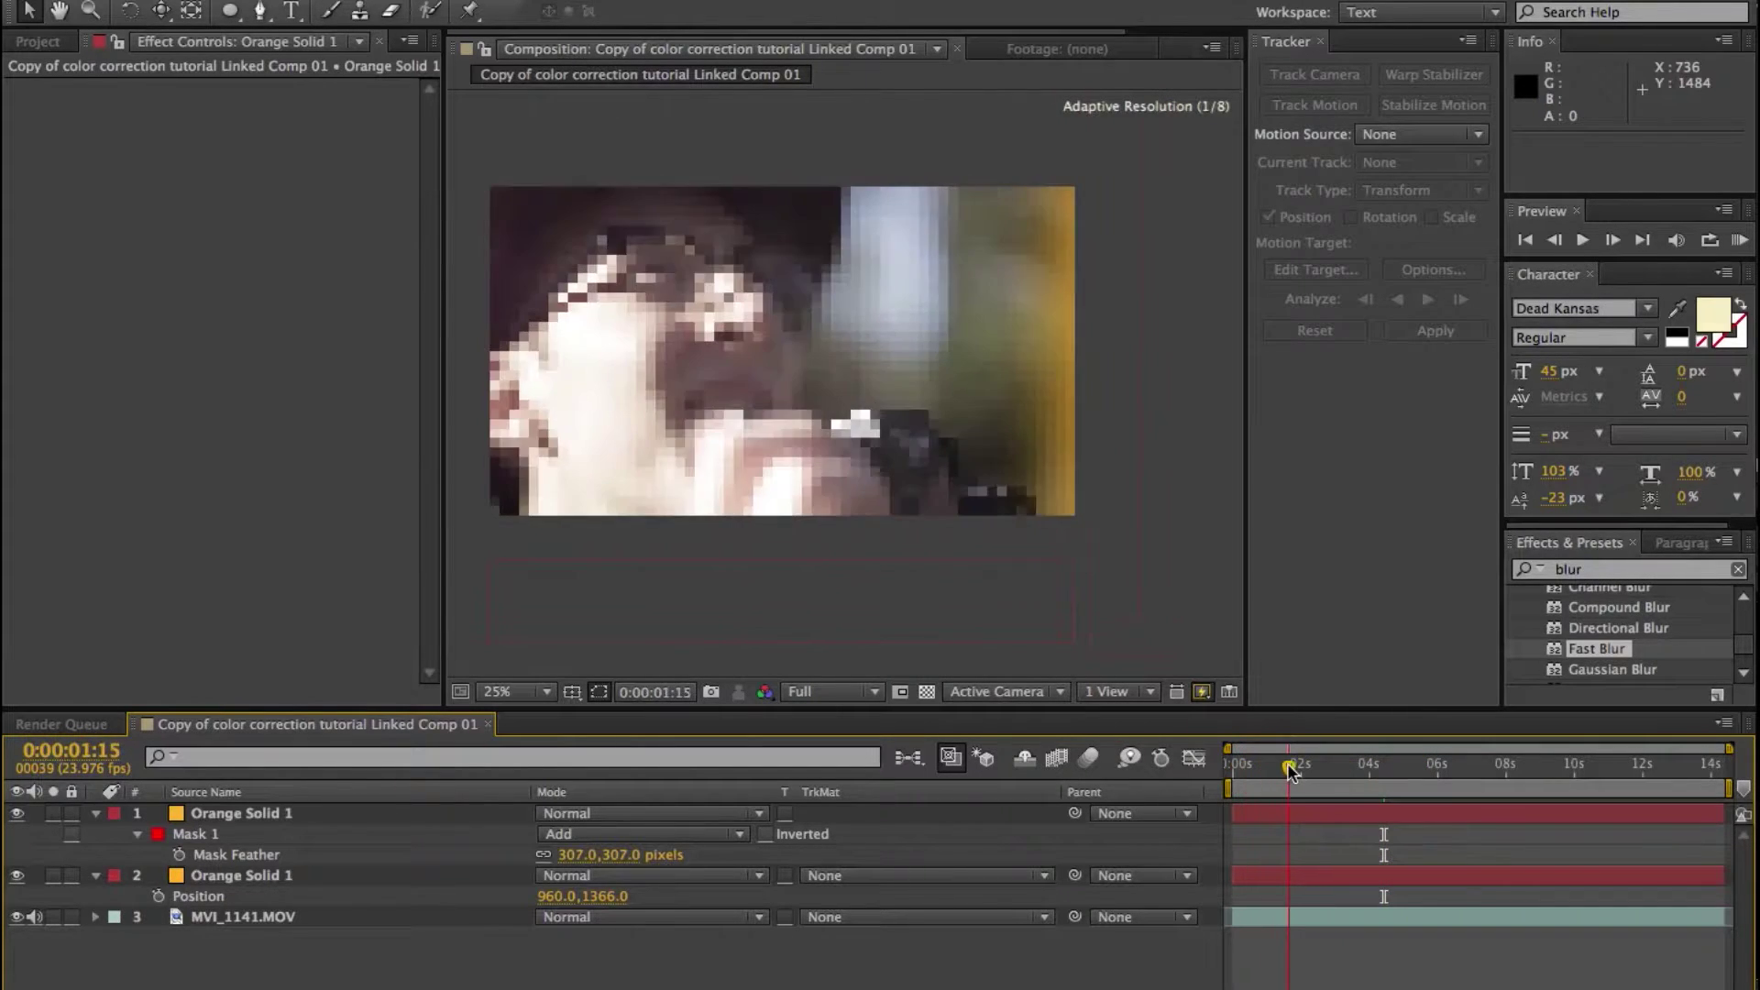
Blend the top orange solid in Add mode at 60% opacity.
{"action": "left_click", "coordinate": [565, 815]}
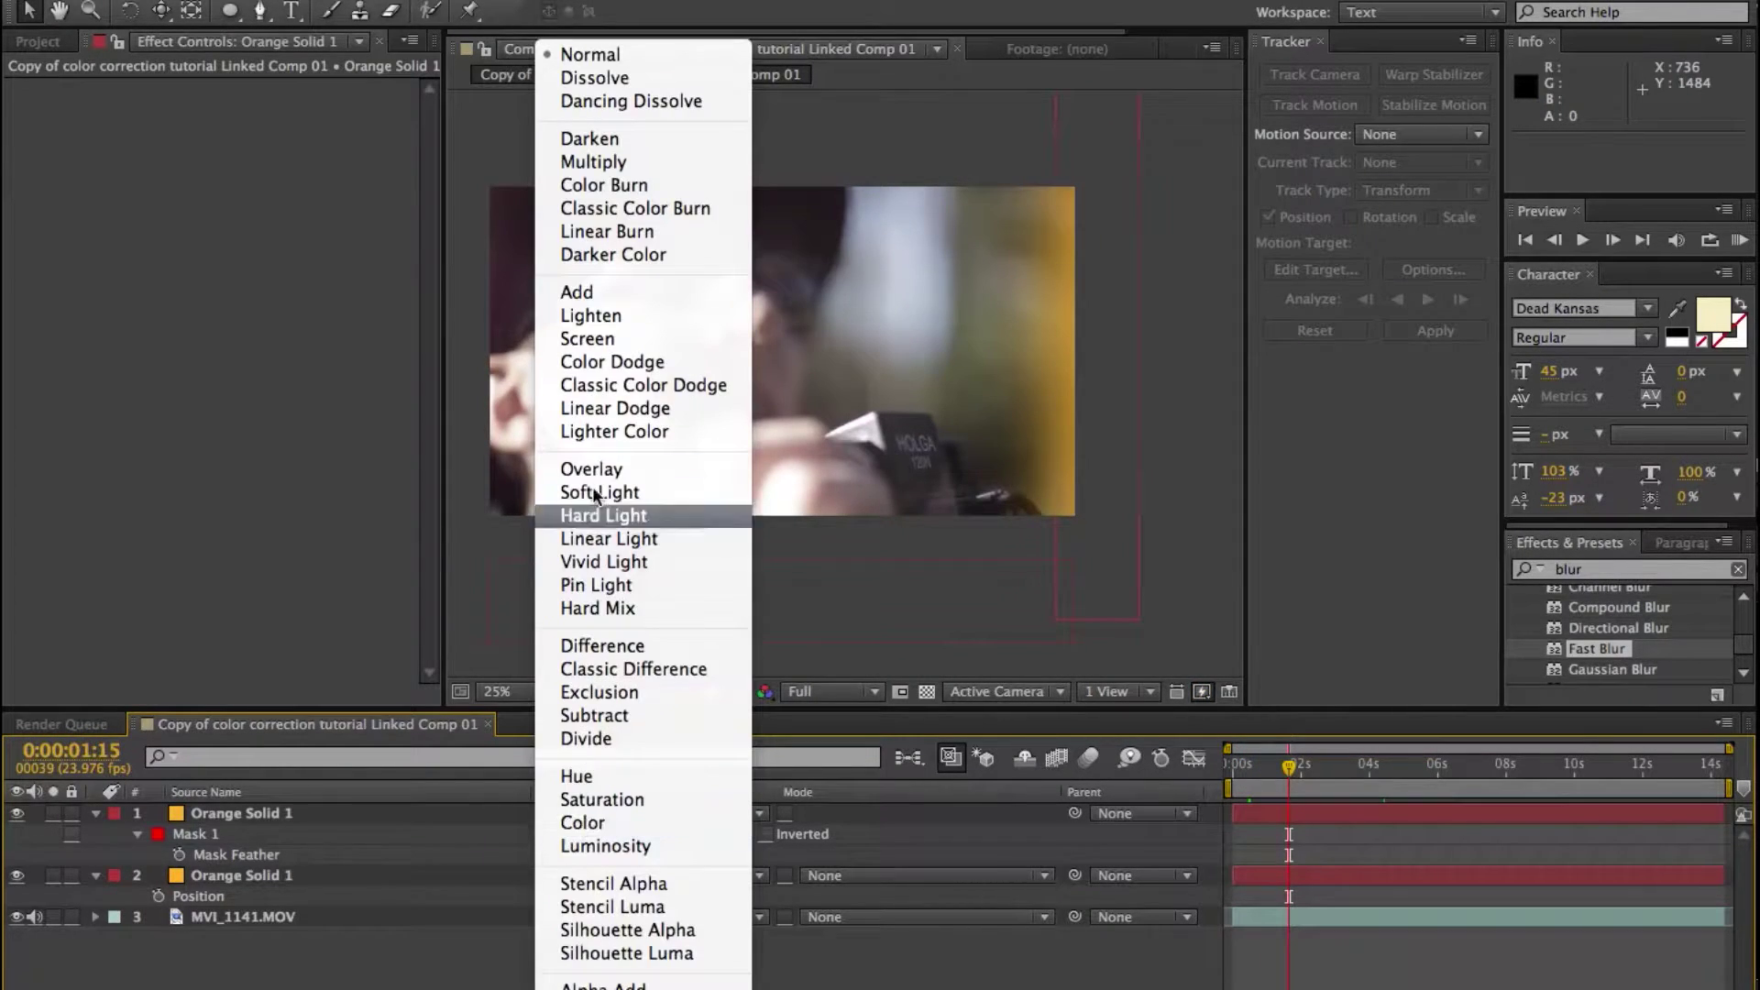
{"action": "left_click", "coordinate": [618, 290]}
{"action": "key", "text": "space"}
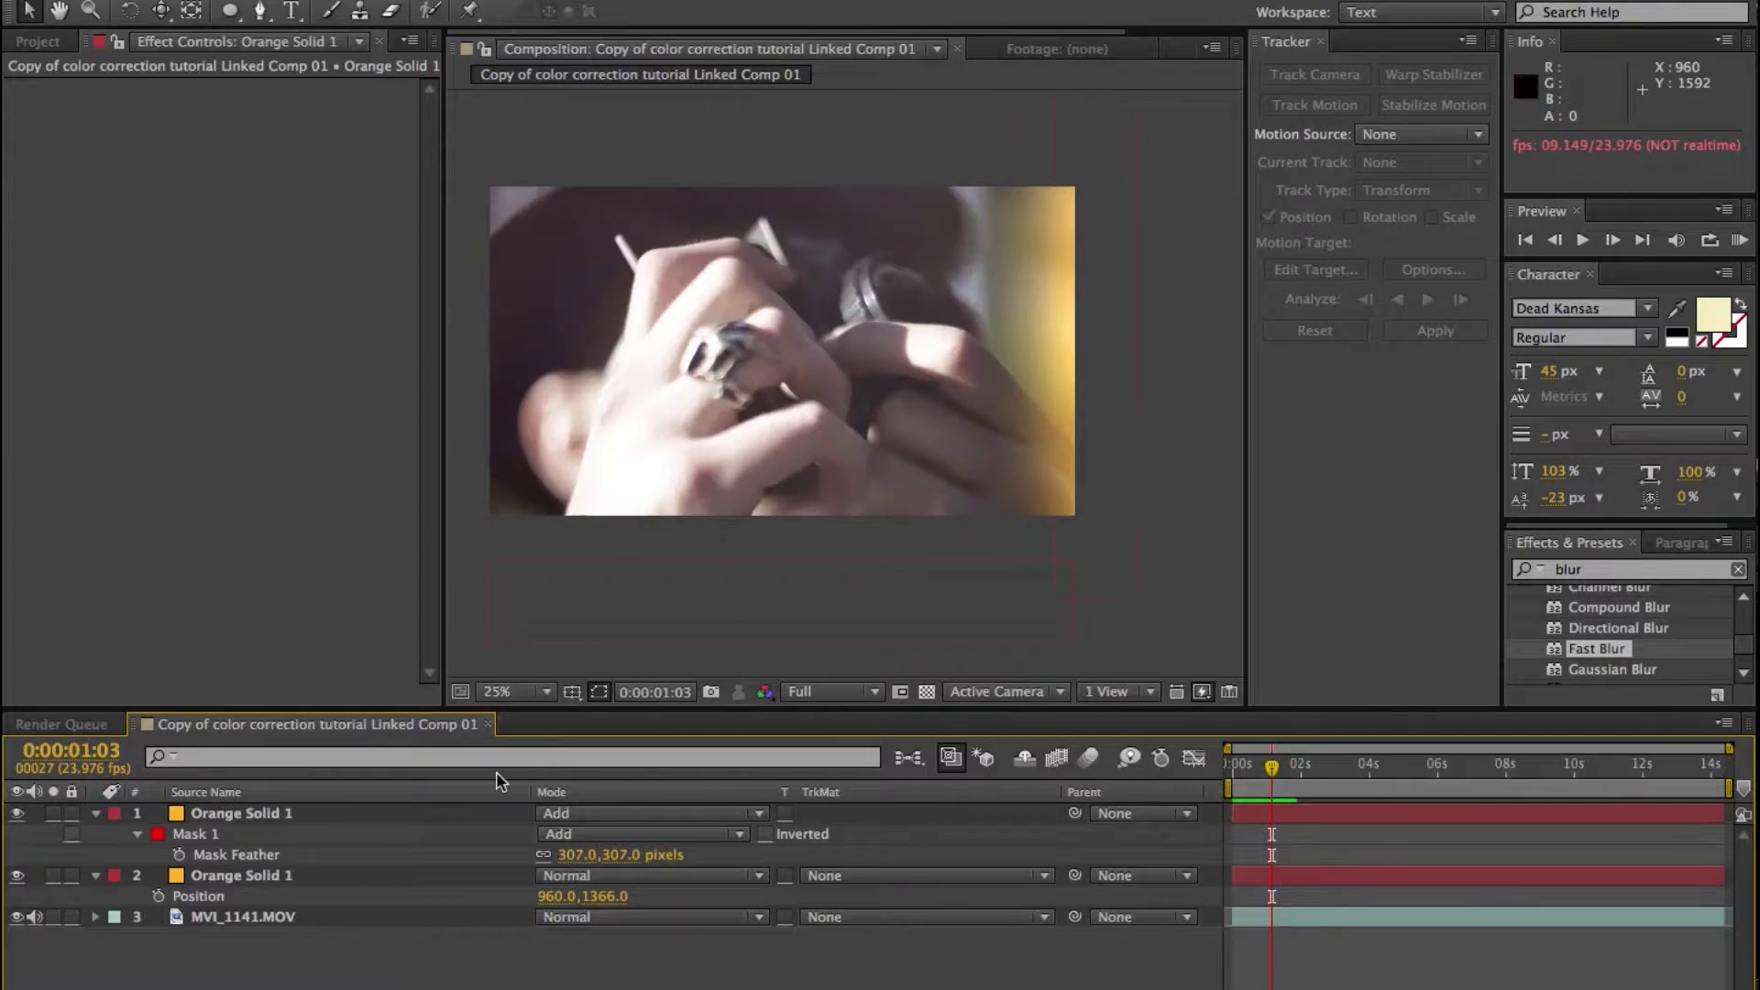
{"action": "left_click", "coordinate": [201, 813]}
{"action": "key", "text": "t"}
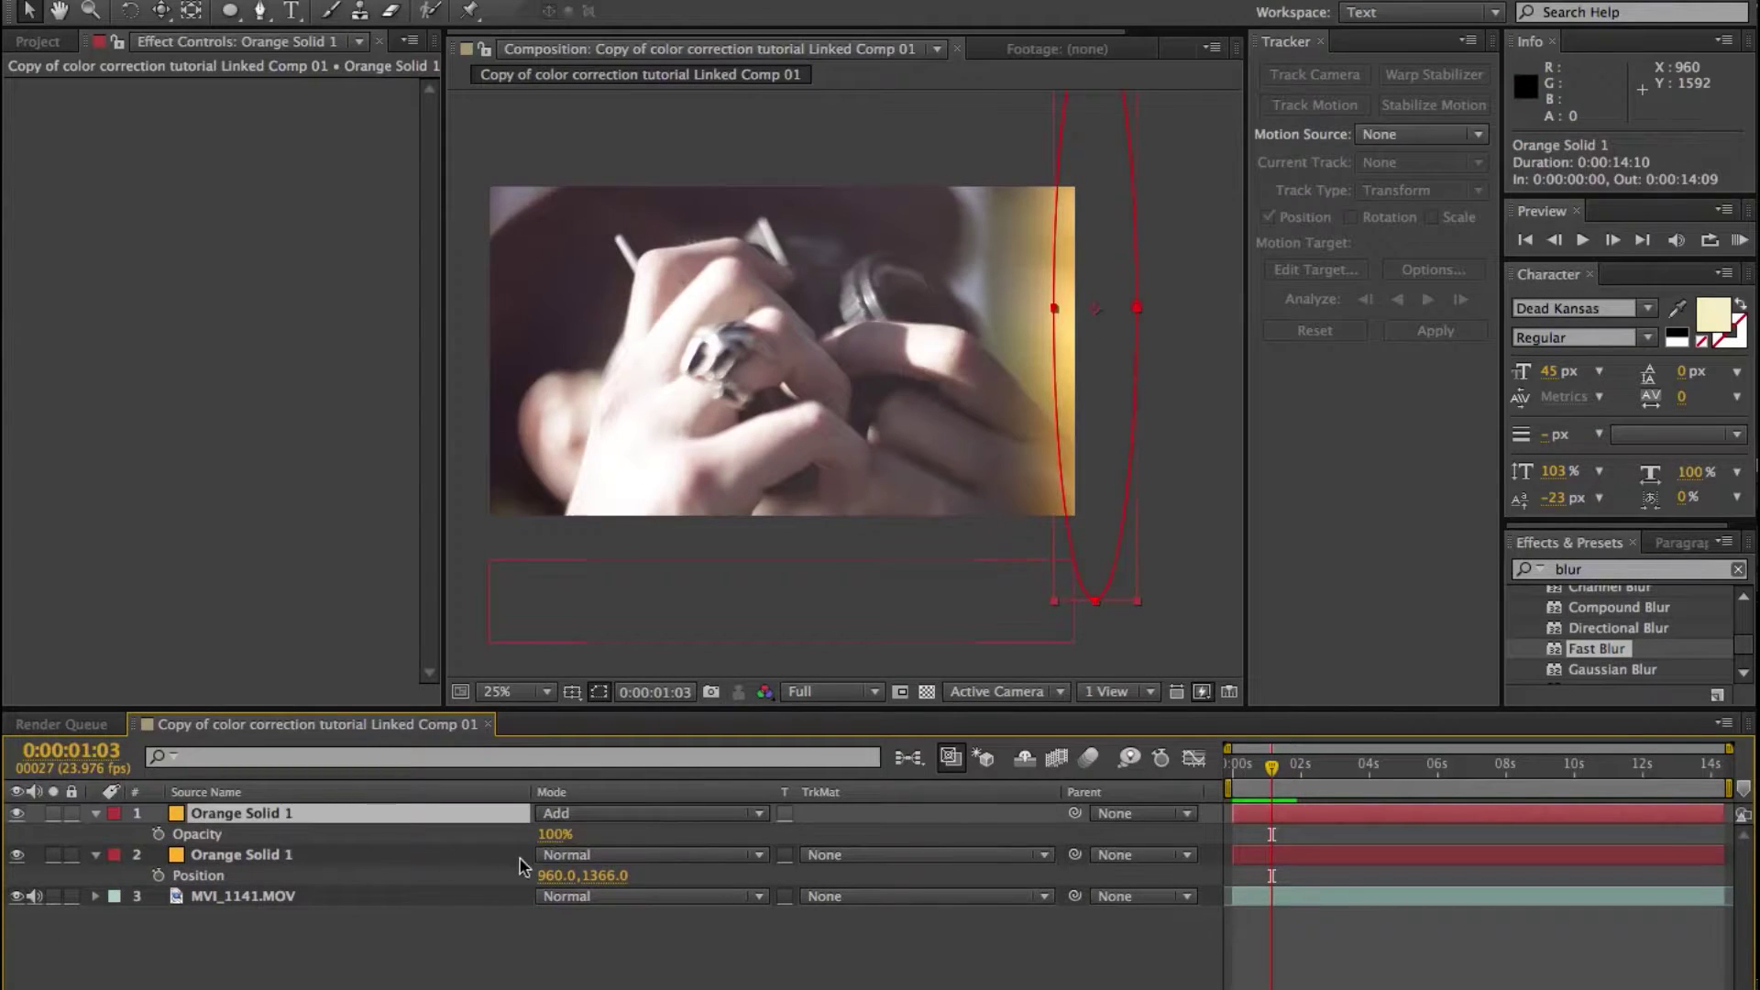
{"action": "left_click", "coordinate": [550, 834]}
{"action": "type", "text": "60"}
{"action": "key", "text": "Return"}
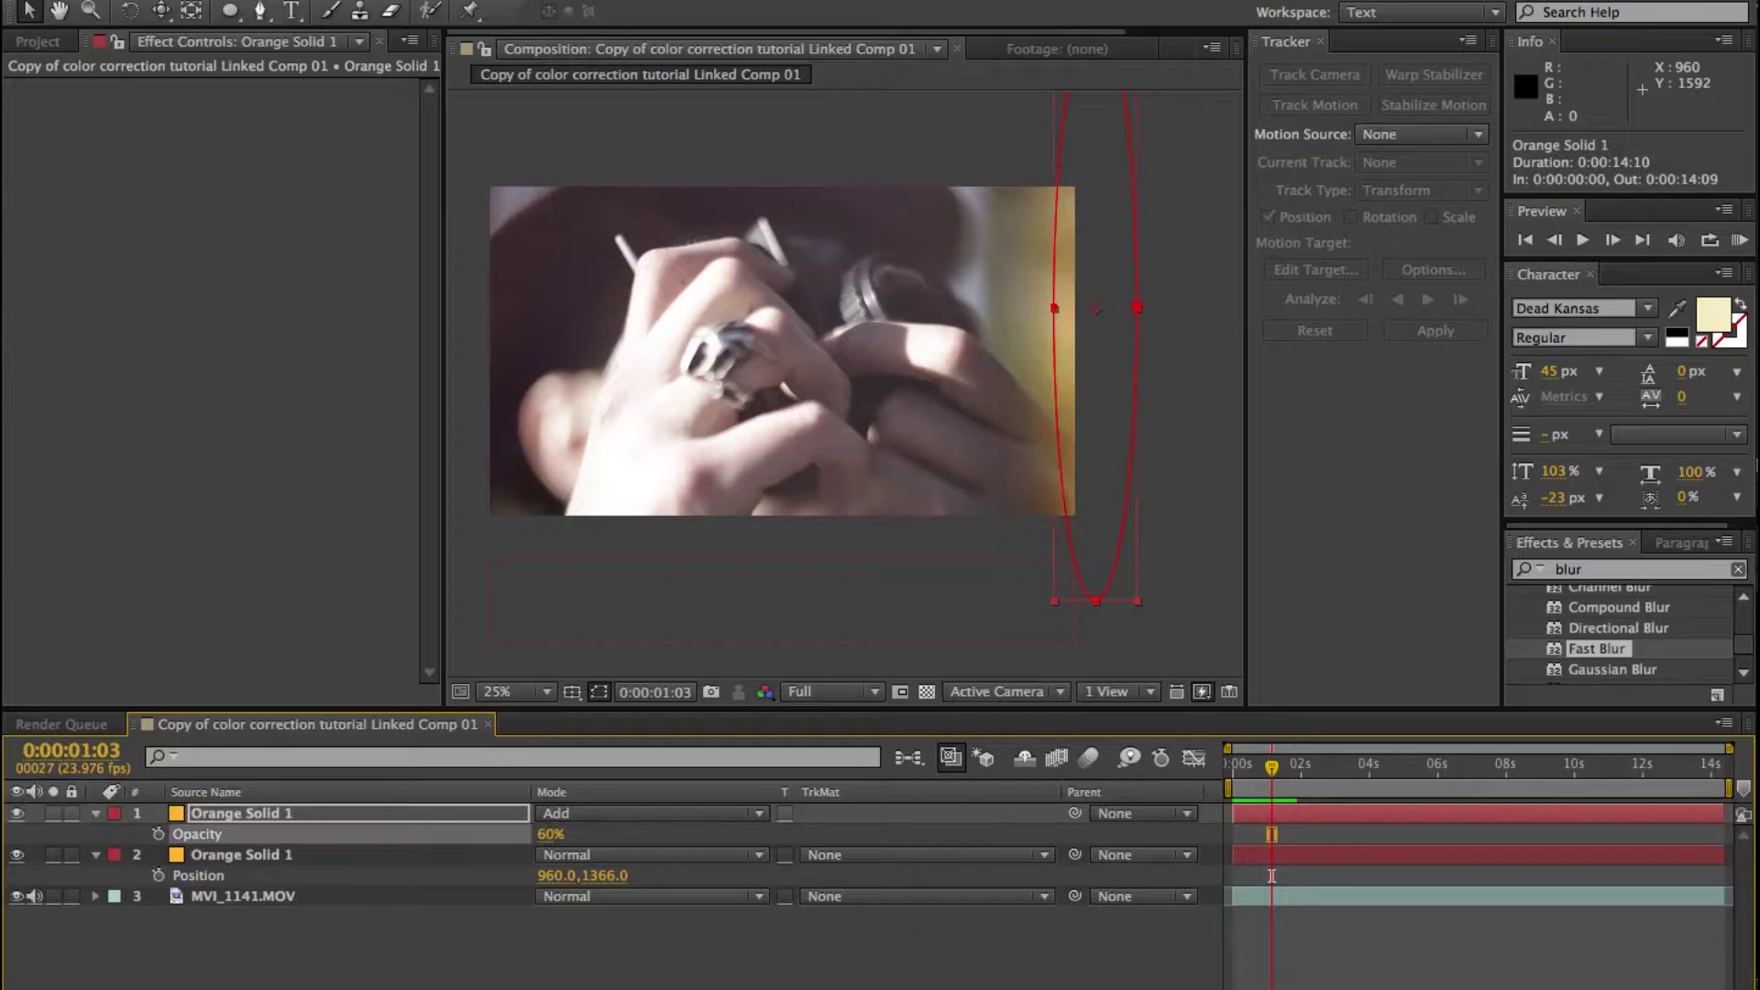
{"action": "left_click", "coordinate": [629, 981]}
{"action": "left_click", "coordinate": [307, 870]}
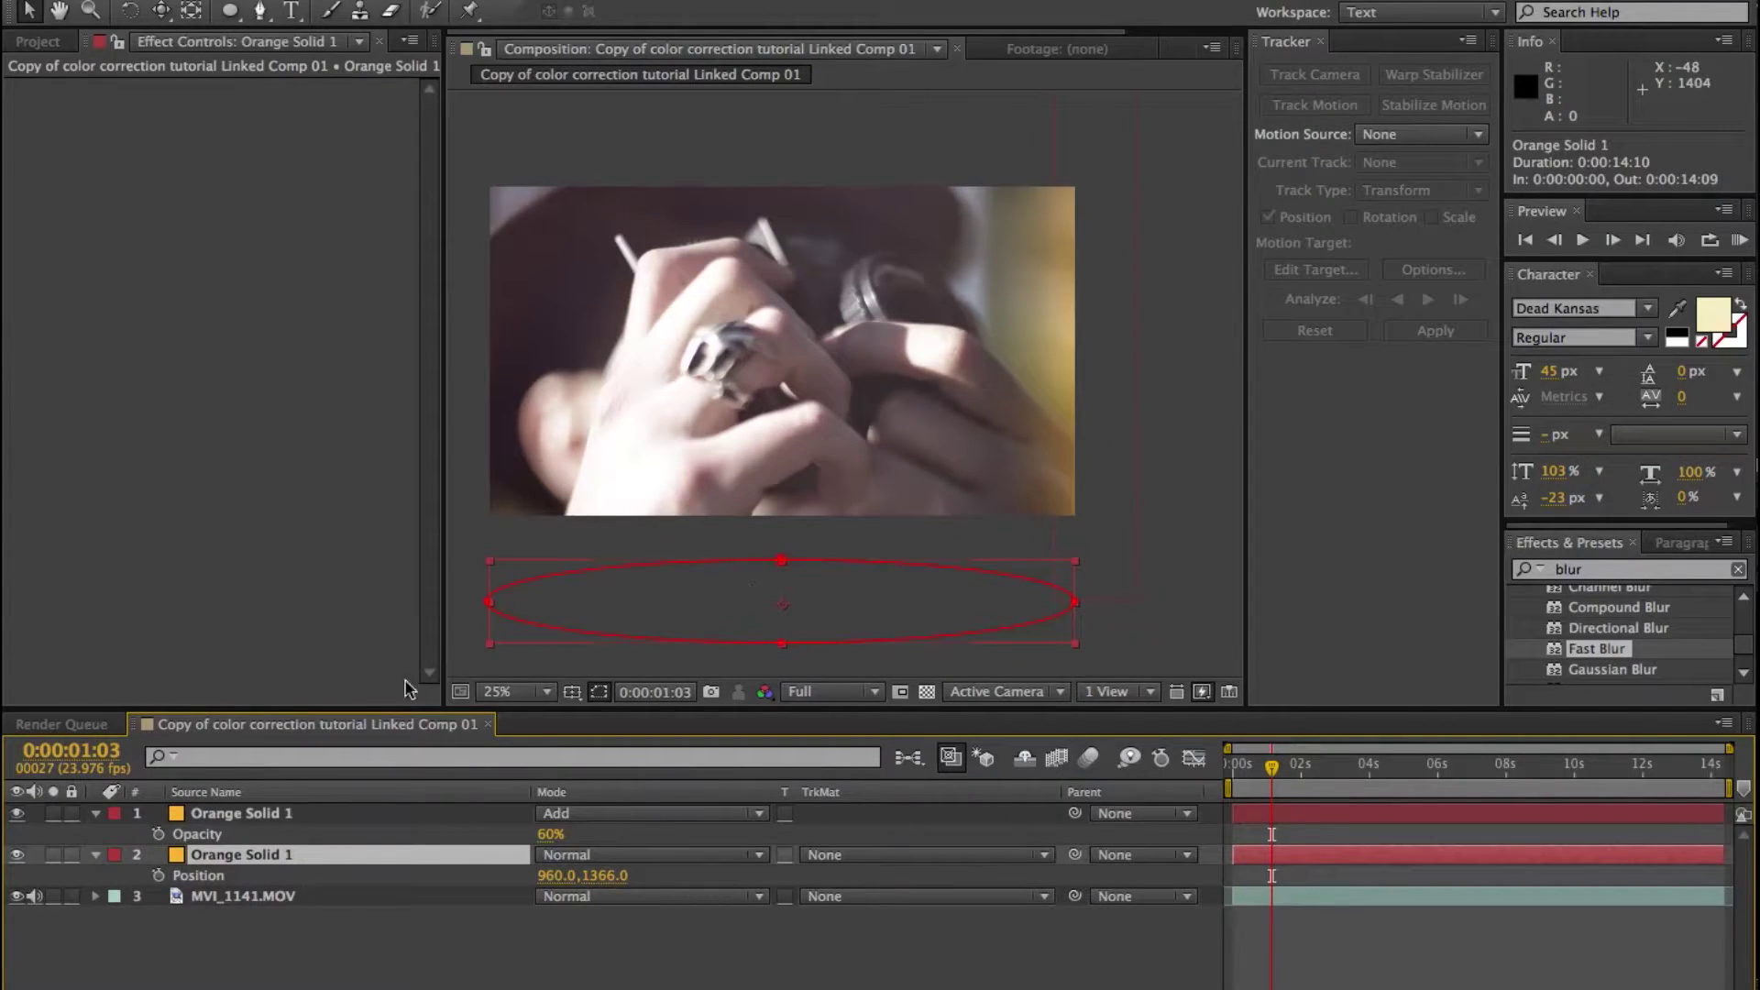
Drive the second orange solid's Position with wiggle(5,200) and scrub to watch it drift.
{"action": "left_click", "coordinate": [158, 875], "text": "alt"}
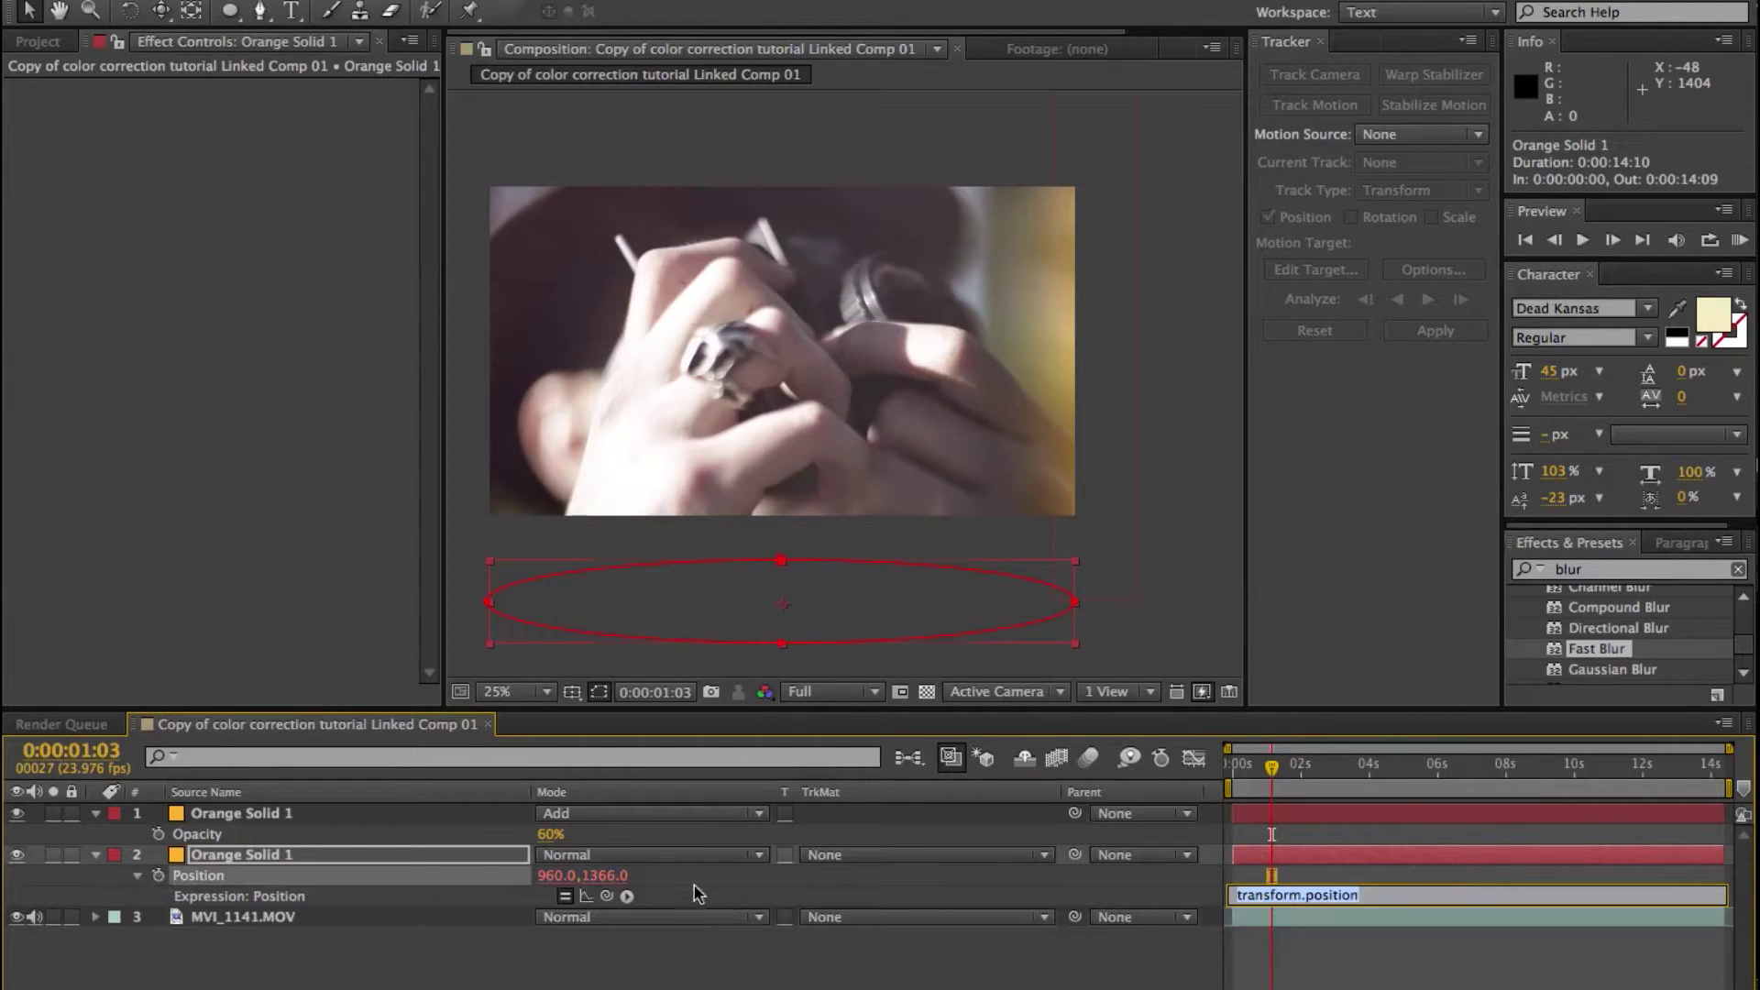
{"action": "type", "text": "wiggle(5,200"}
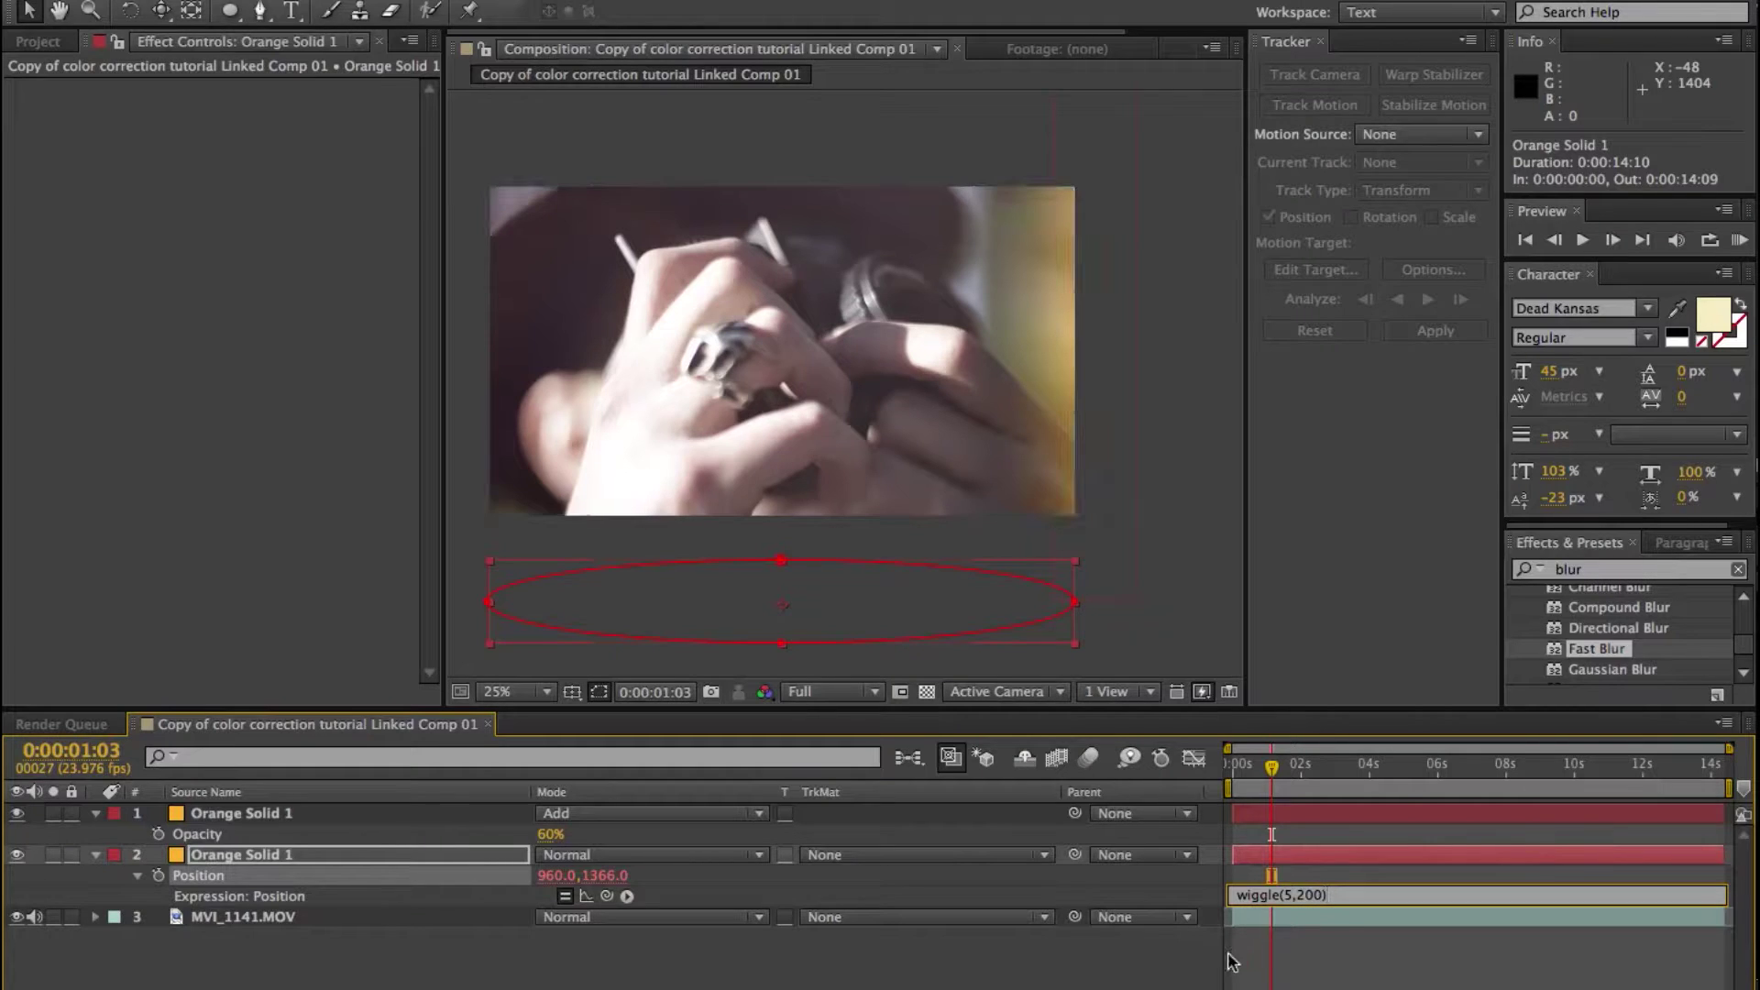
{"action": "left_click", "coordinate": [1272, 834]}
{"action": "left_click", "coordinate": [1236, 770]}
{"action": "left_click_drag", "start_coordinate": [1235, 777], "coordinate": [1437, 779]}
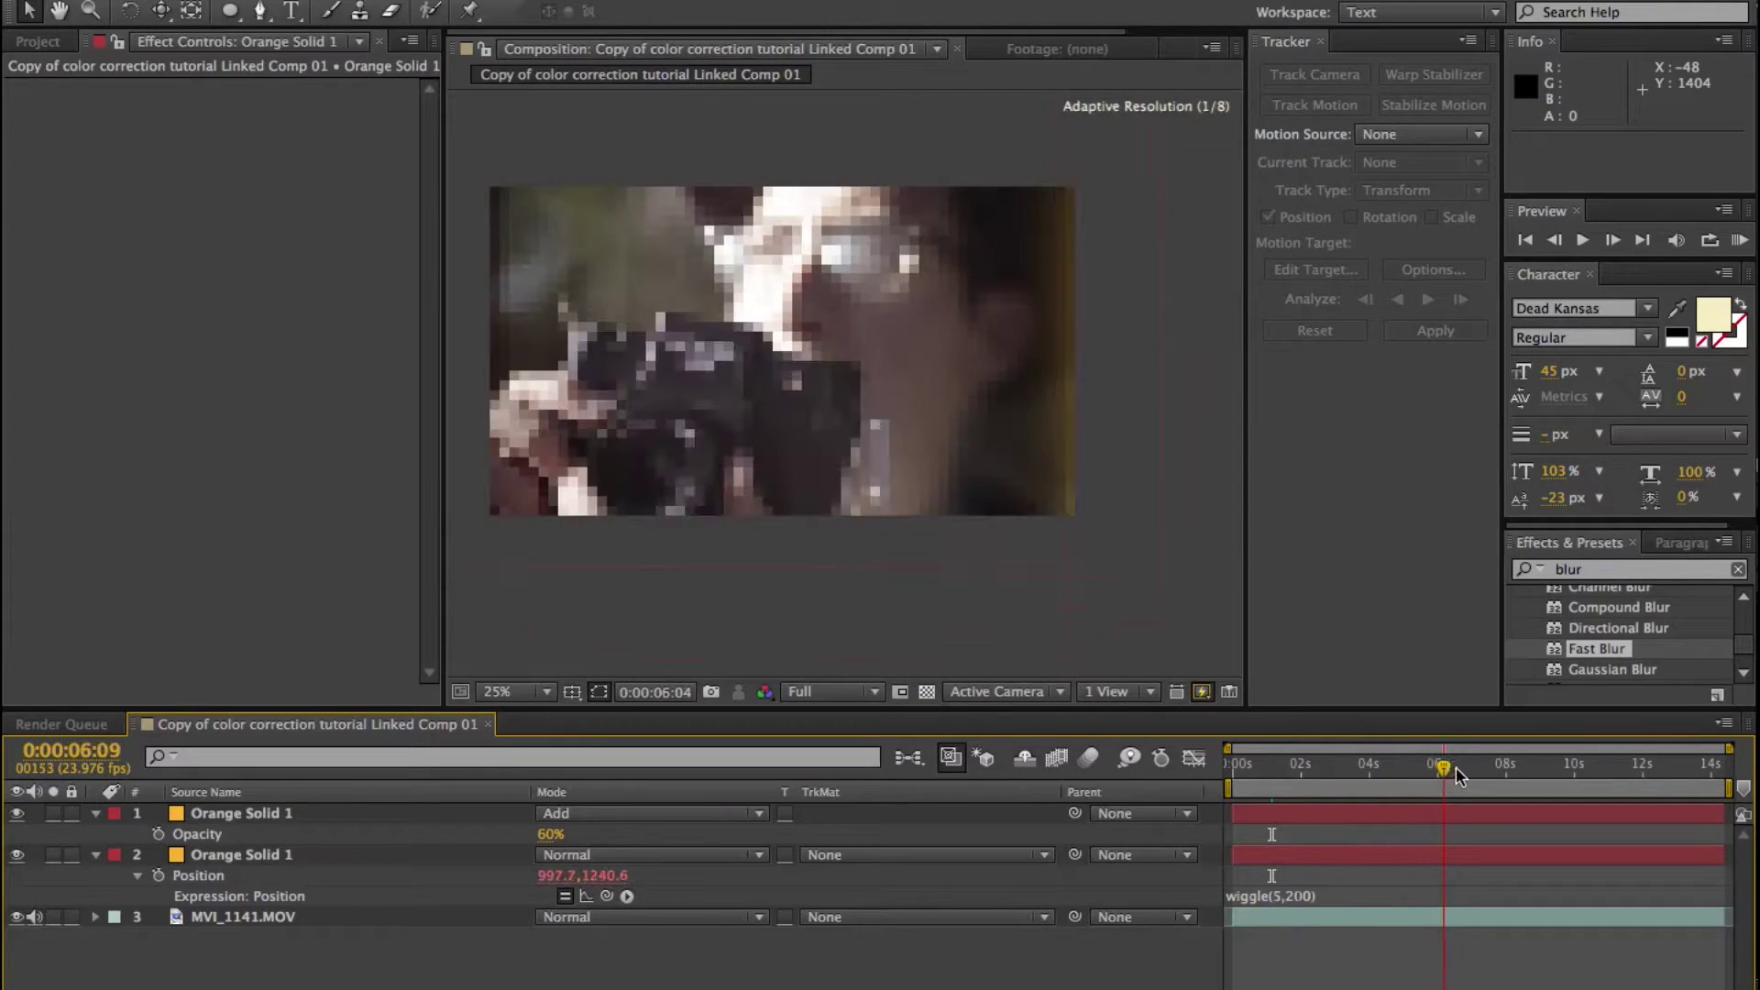
{"action": "left_click_drag", "start_coordinate": [1456, 767], "coordinate": [1403, 766]}
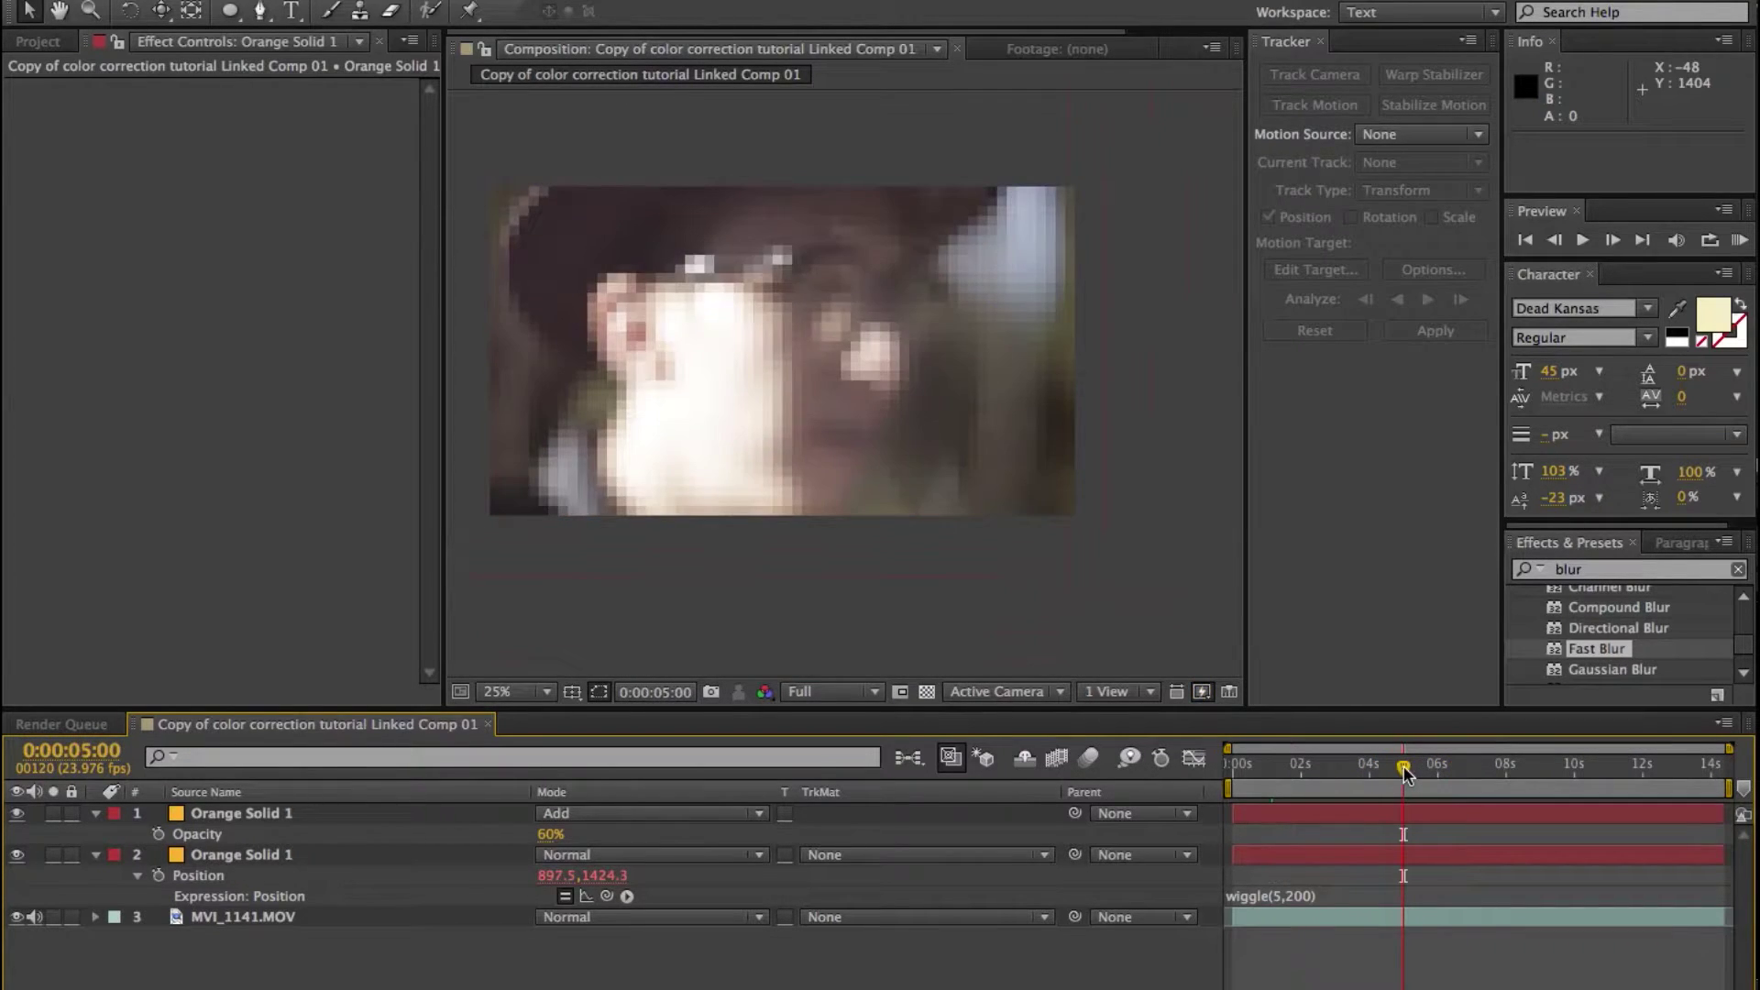
Scale the second orange solid to 162% and preview from the start.
{"action": "left_click", "coordinate": [284, 813]}
{"action": "left_click", "coordinate": [293, 851]}
{"action": "key", "text": "s"}
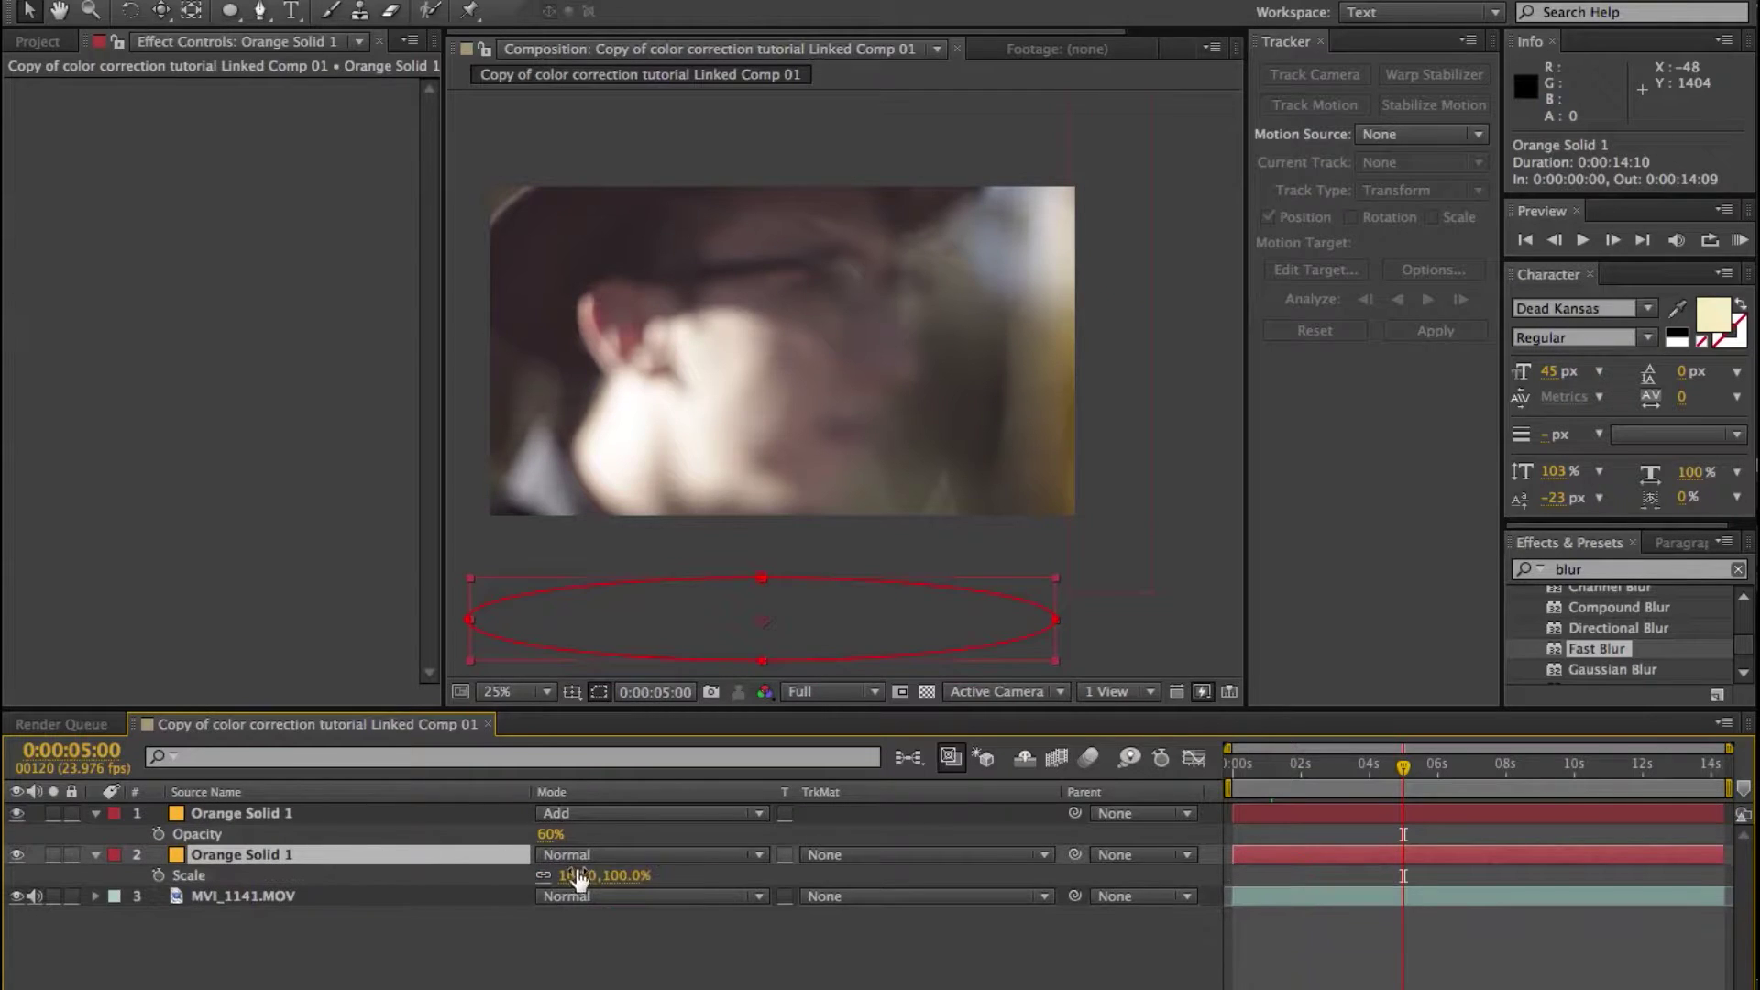
{"action": "left_click_drag", "start_coordinate": [578, 876], "coordinate": [712, 875]}
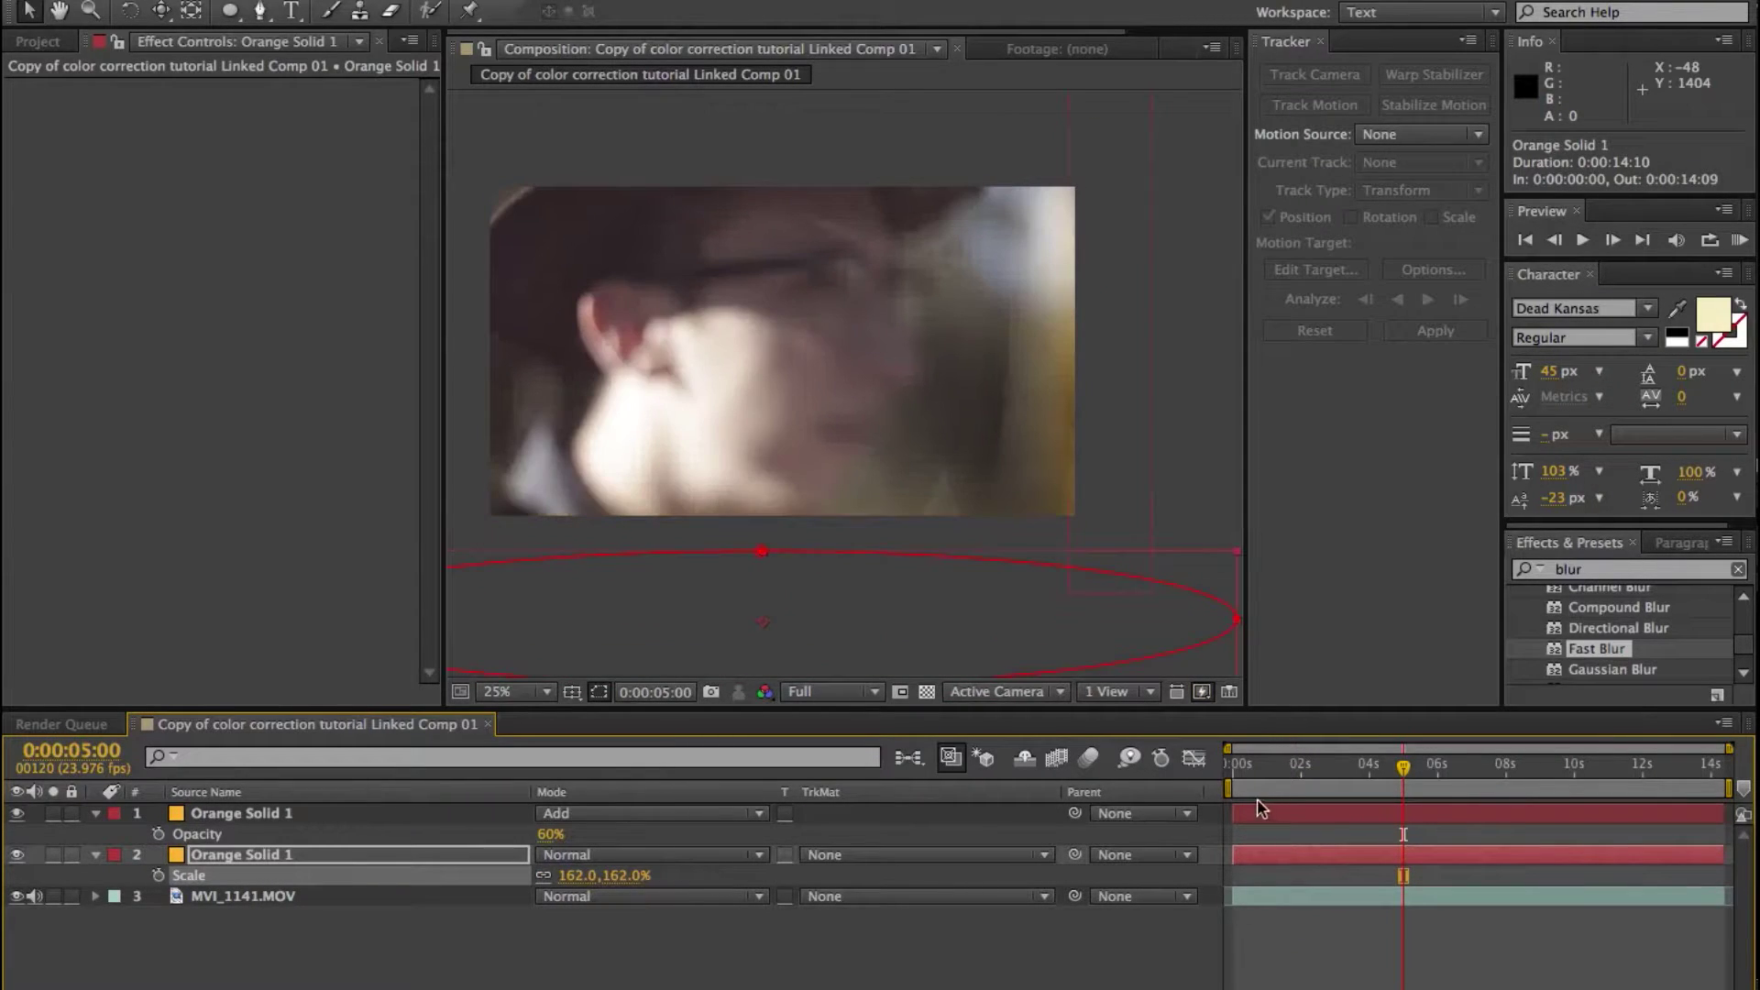
{"action": "left_click_drag", "start_coordinate": [1251, 767], "coordinate": [1230, 767]}
{"action": "key", "text": "space"}
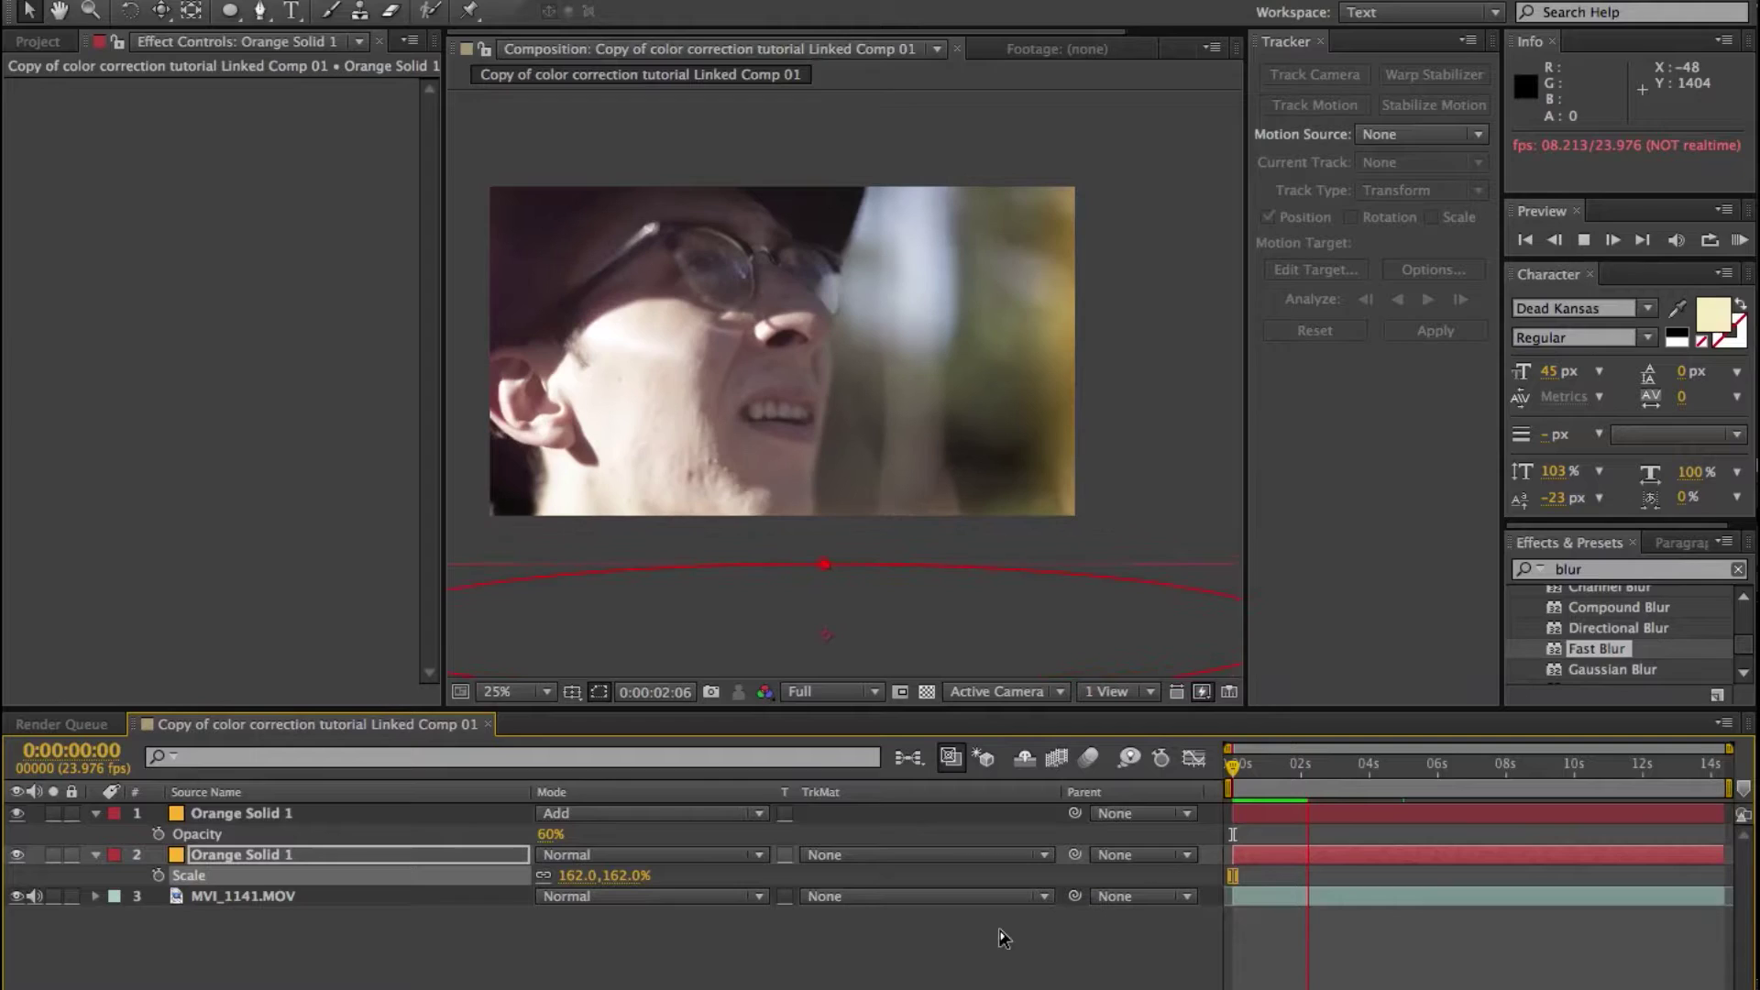
{"action": "key", "text": "space"}
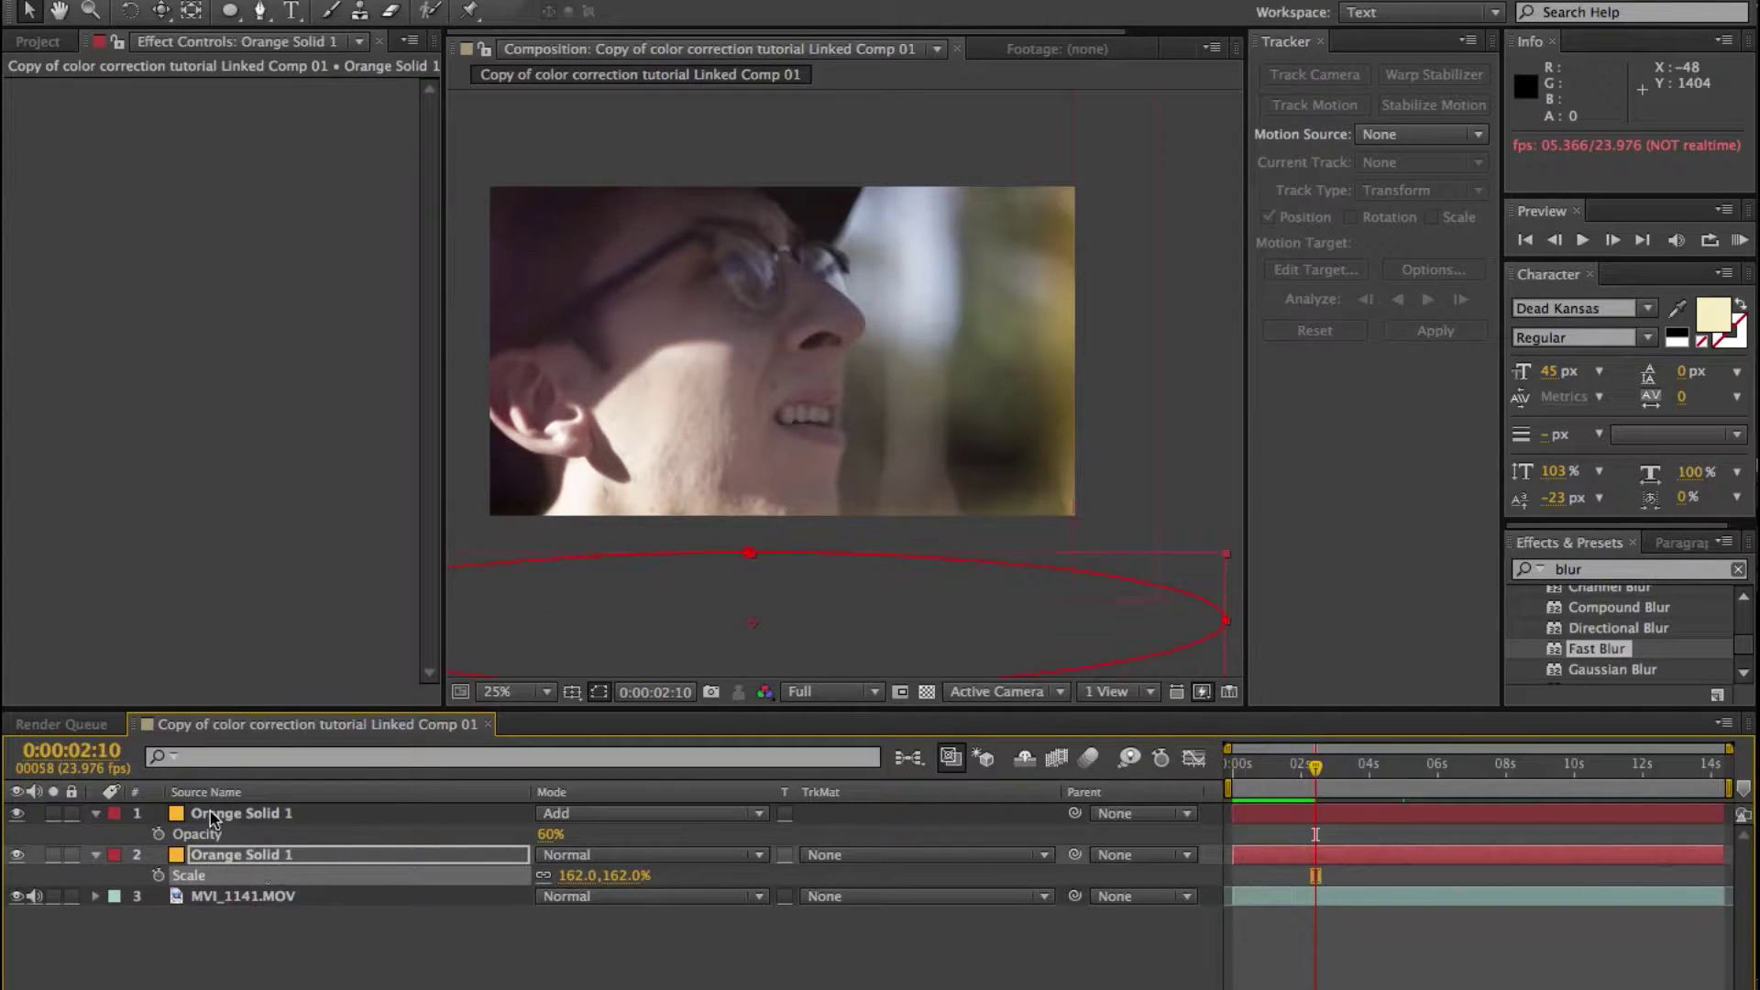
Push the top solid's oval further right, scale it to 168%, and preview.
{"action": "left_click", "coordinate": [210, 815]}
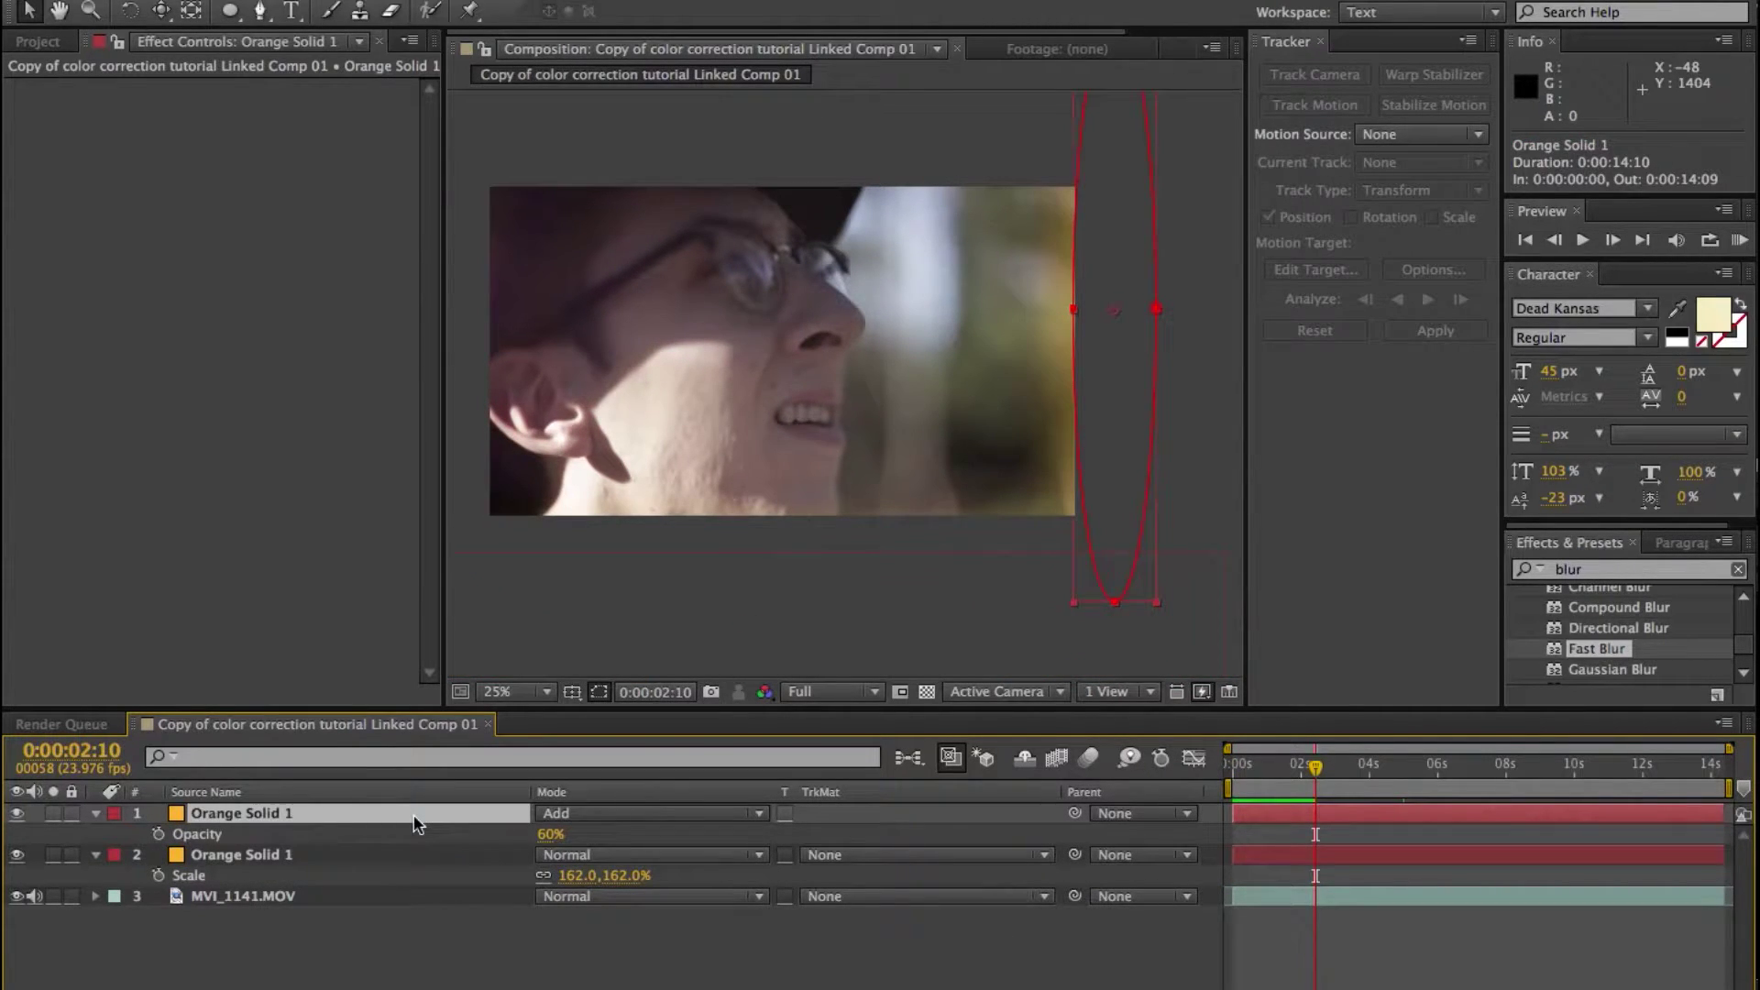
{"action": "left_click_drag", "start_coordinate": [1102, 355], "coordinate": [1162, 355]}
{"action": "key", "text": "s"}
{"action": "left_click_drag", "start_coordinate": [642, 841], "coordinate": [696, 839]}
{"action": "key", "text": "space"}
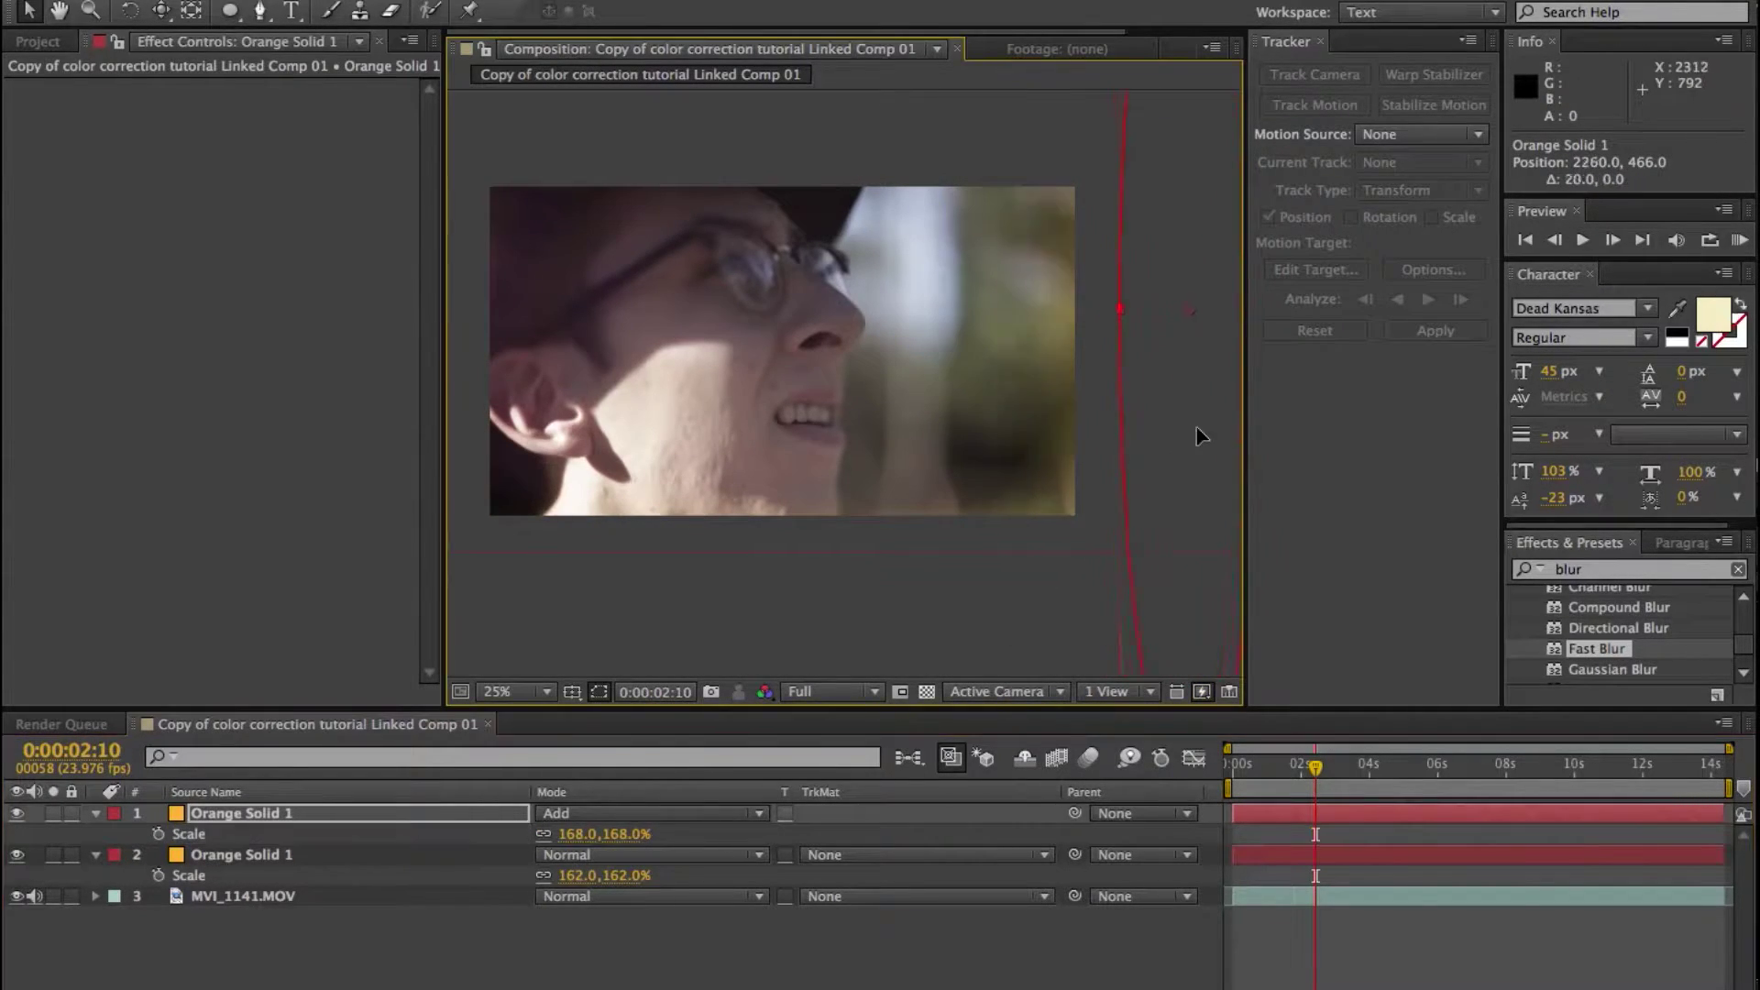
{"action": "left_click", "coordinate": [246, 855]}
Feather the second solid's mask to 312 pixels and set its blend mode to Add.
{"action": "key", "text": "f"}
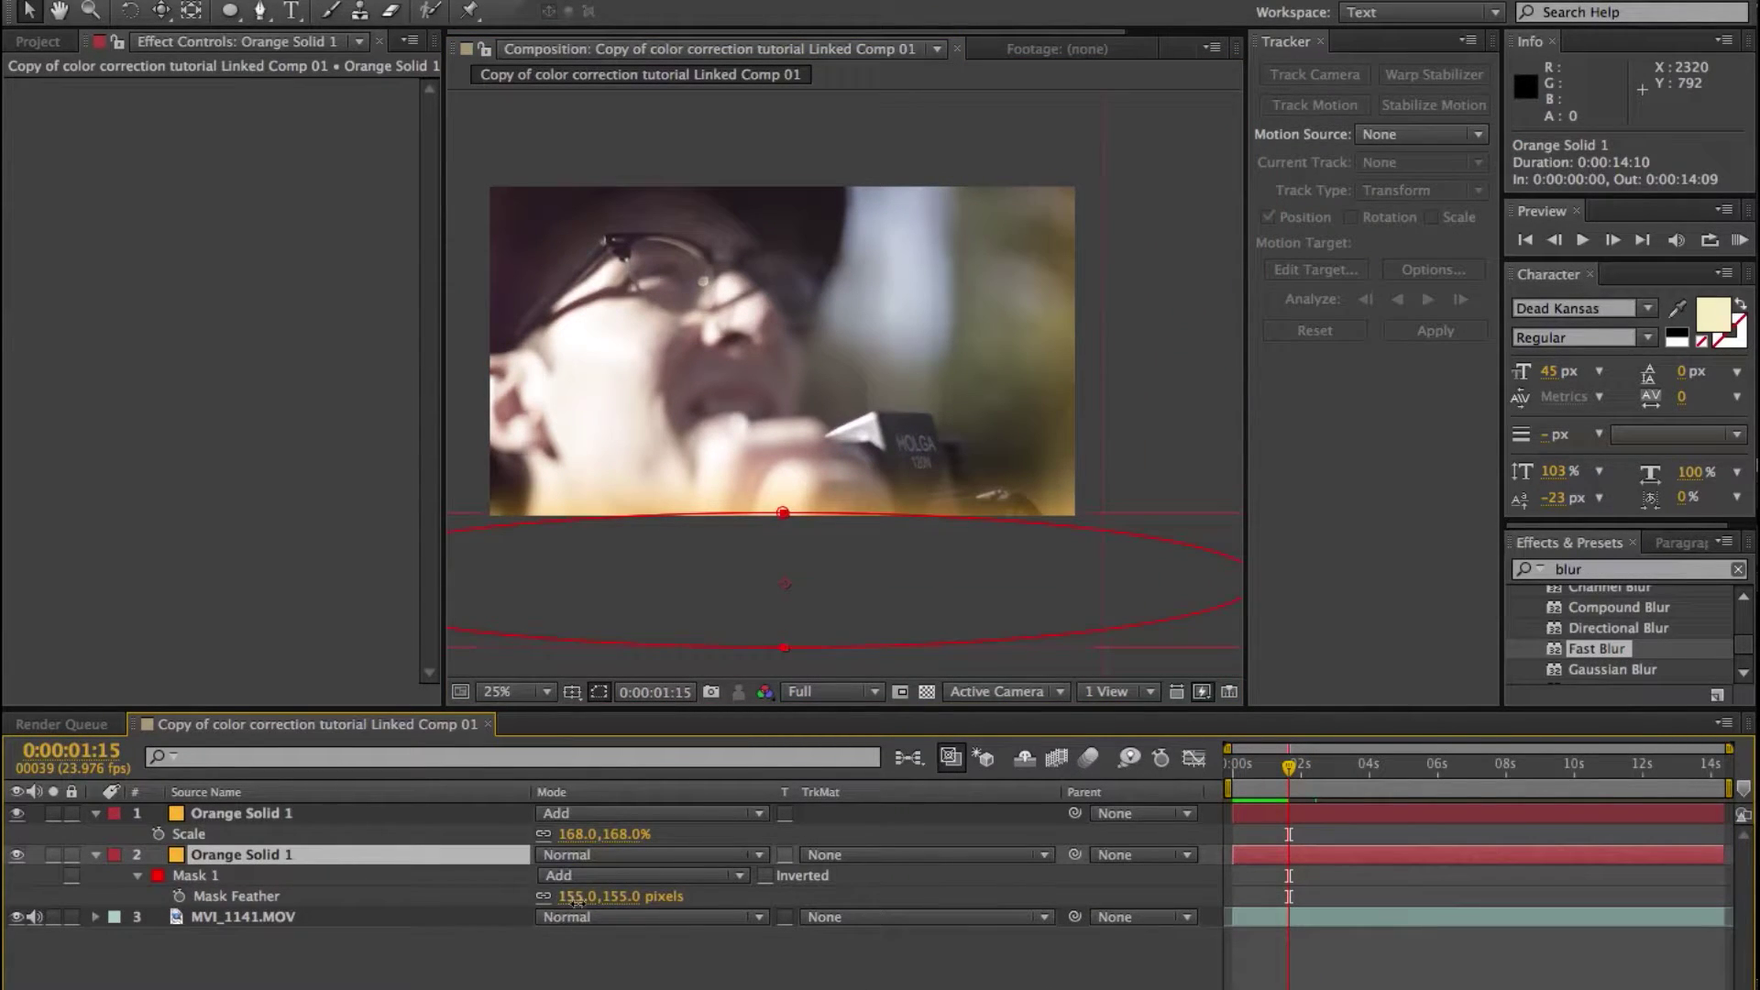
{"action": "left_click_drag", "start_coordinate": [577, 896], "coordinate": [781, 917]}
{"action": "left_click", "coordinate": [970, 961]}
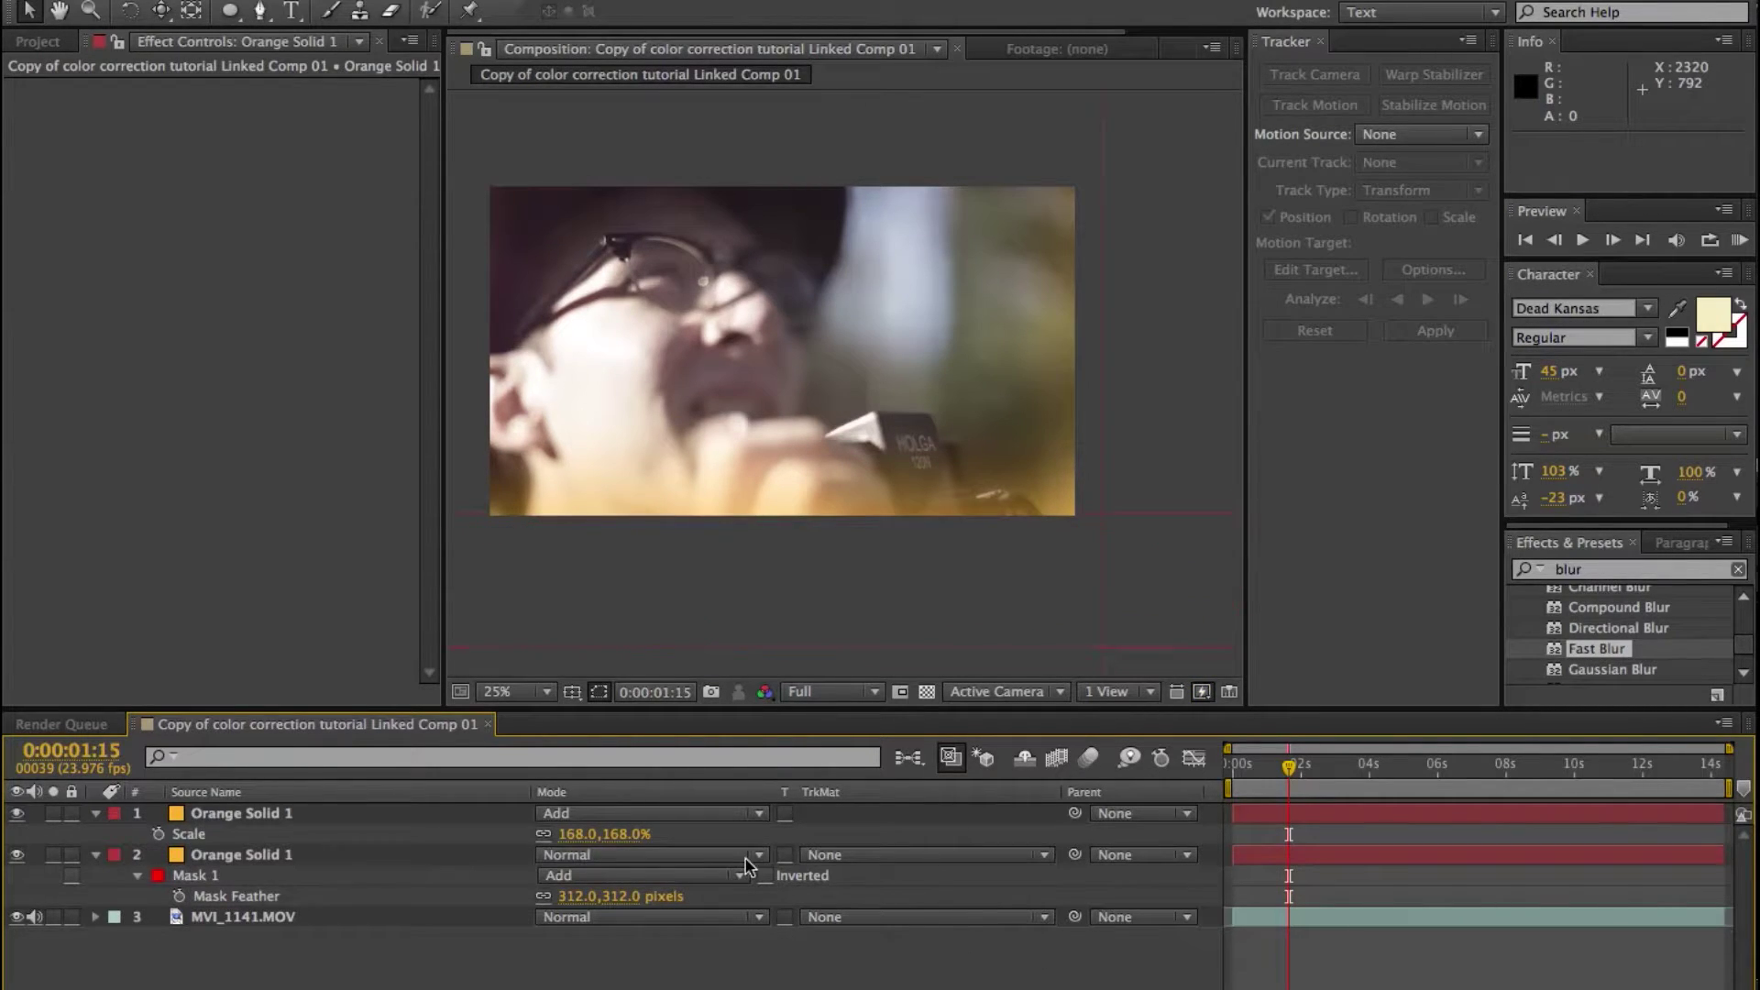
{"action": "left_click", "coordinate": [583, 853]}
{"action": "left_click", "coordinate": [578, 300]}
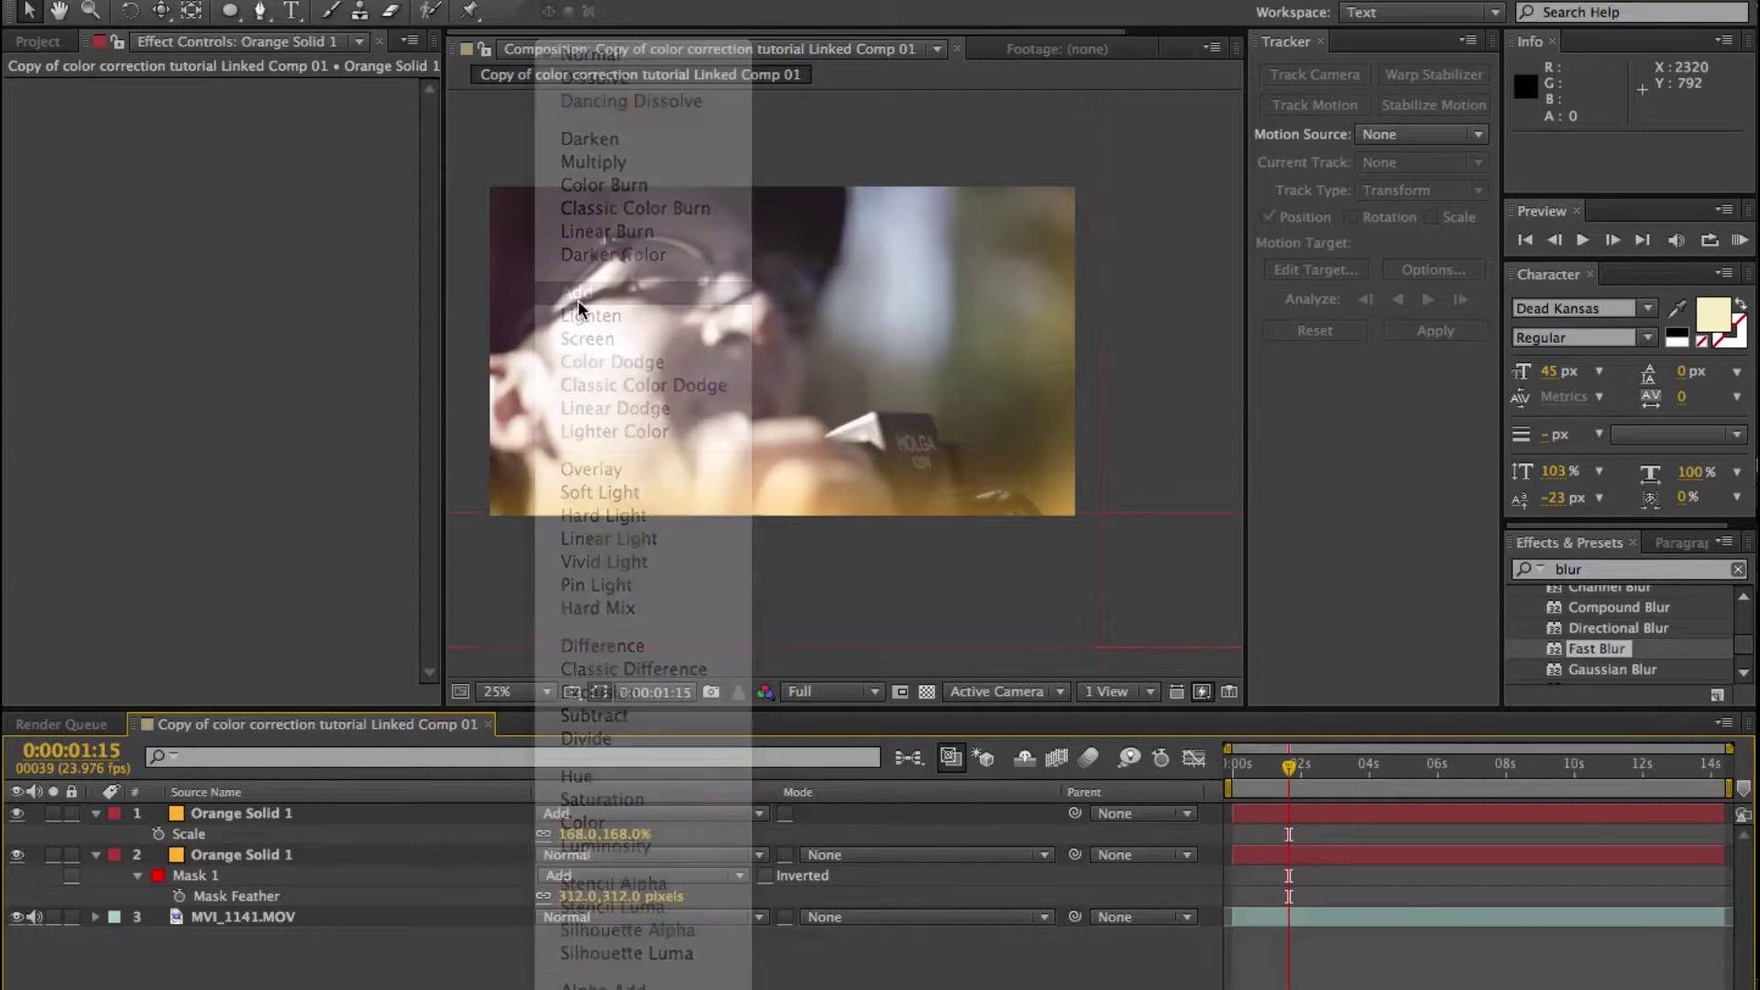
{"action": "left_click", "coordinate": [1256, 773]}
{"action": "mouse_move", "coordinate": [1256, 773]}
{"action": "left_mouse_down"}
{"action": "mouse_move", "coordinate": [1296, 770]}
{"action": "mouse_move", "coordinate": [1273, 771]}
{"action": "left_mouse_up"}
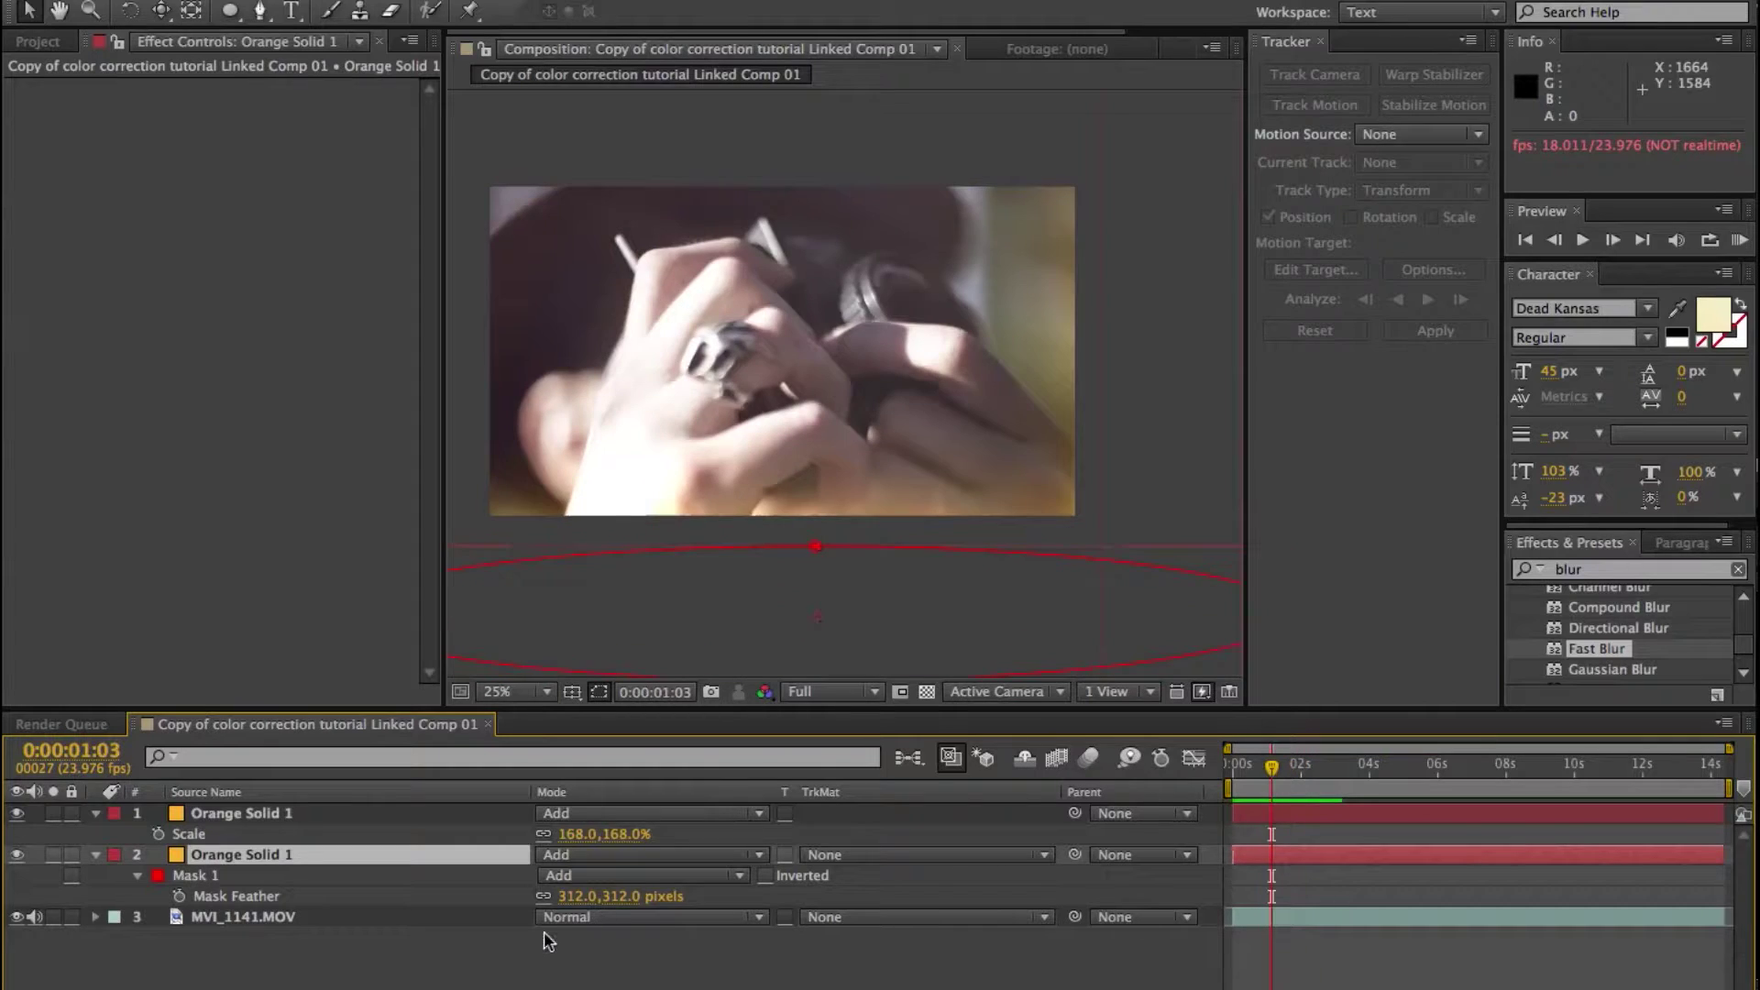
{"action": "left_click", "coordinate": [241, 814]}
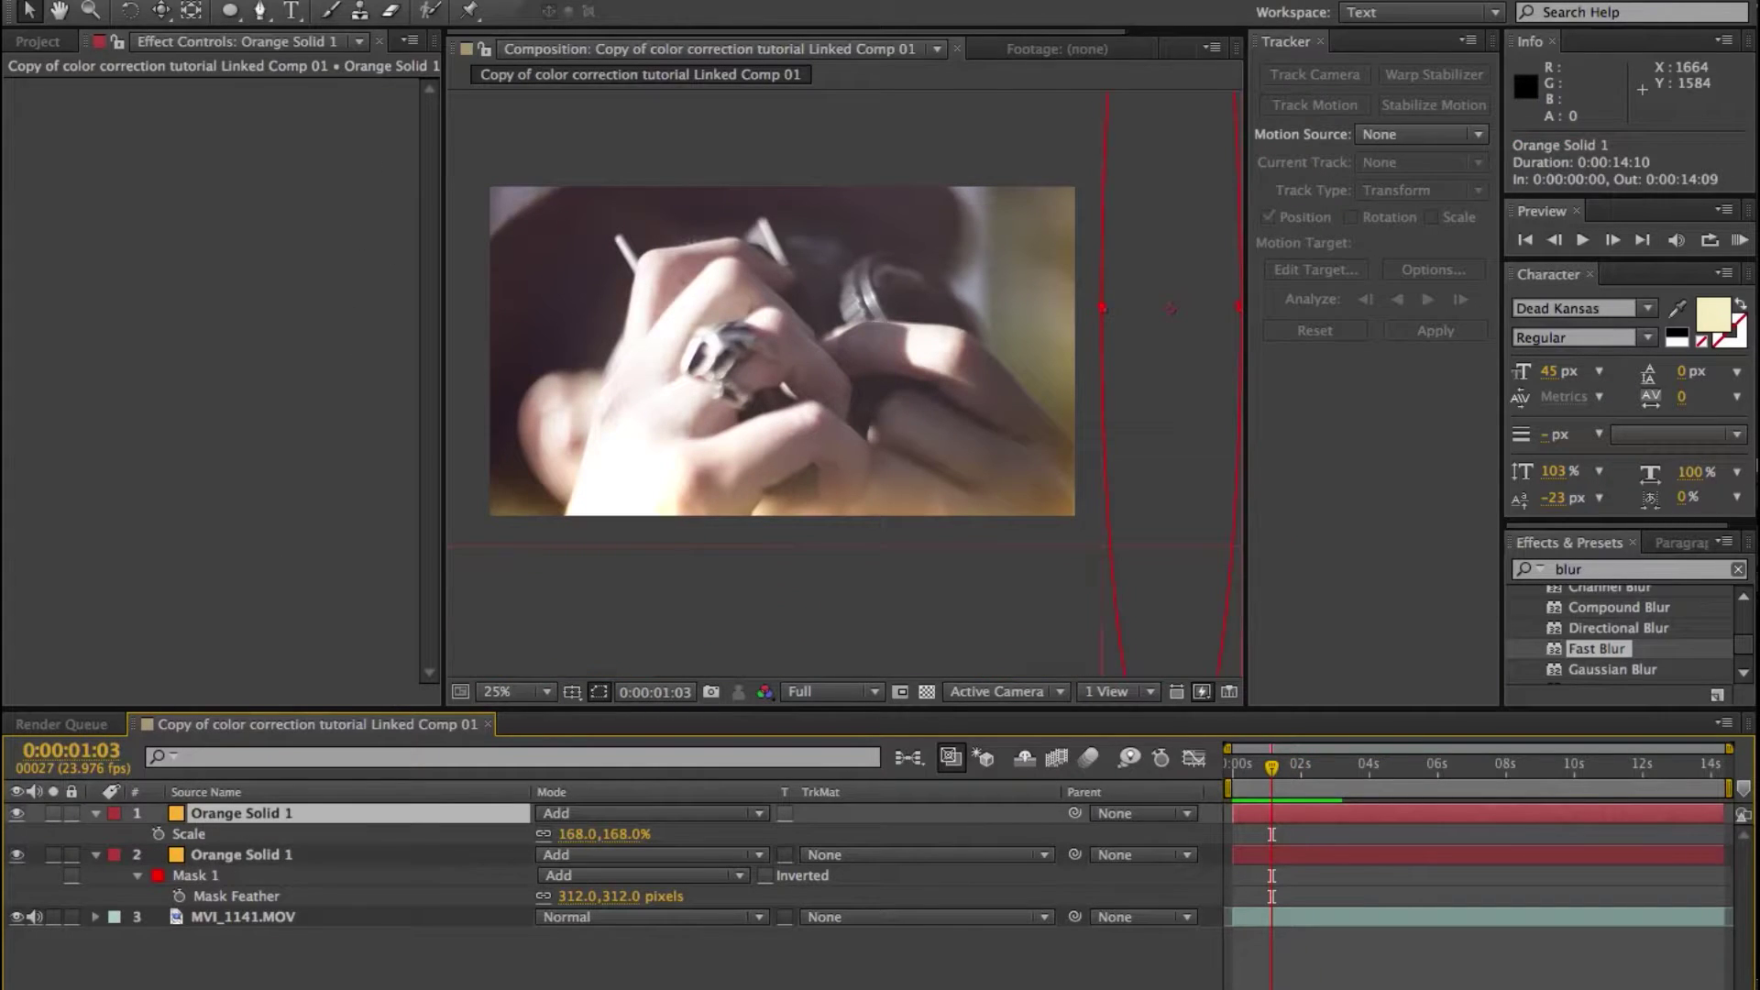
Recolor the top solid to deep magenta-red in Solid Settings.
{"action": "left_click", "coordinate": [519, 12]}
{"action": "left_click", "coordinate": [1361, 574]}
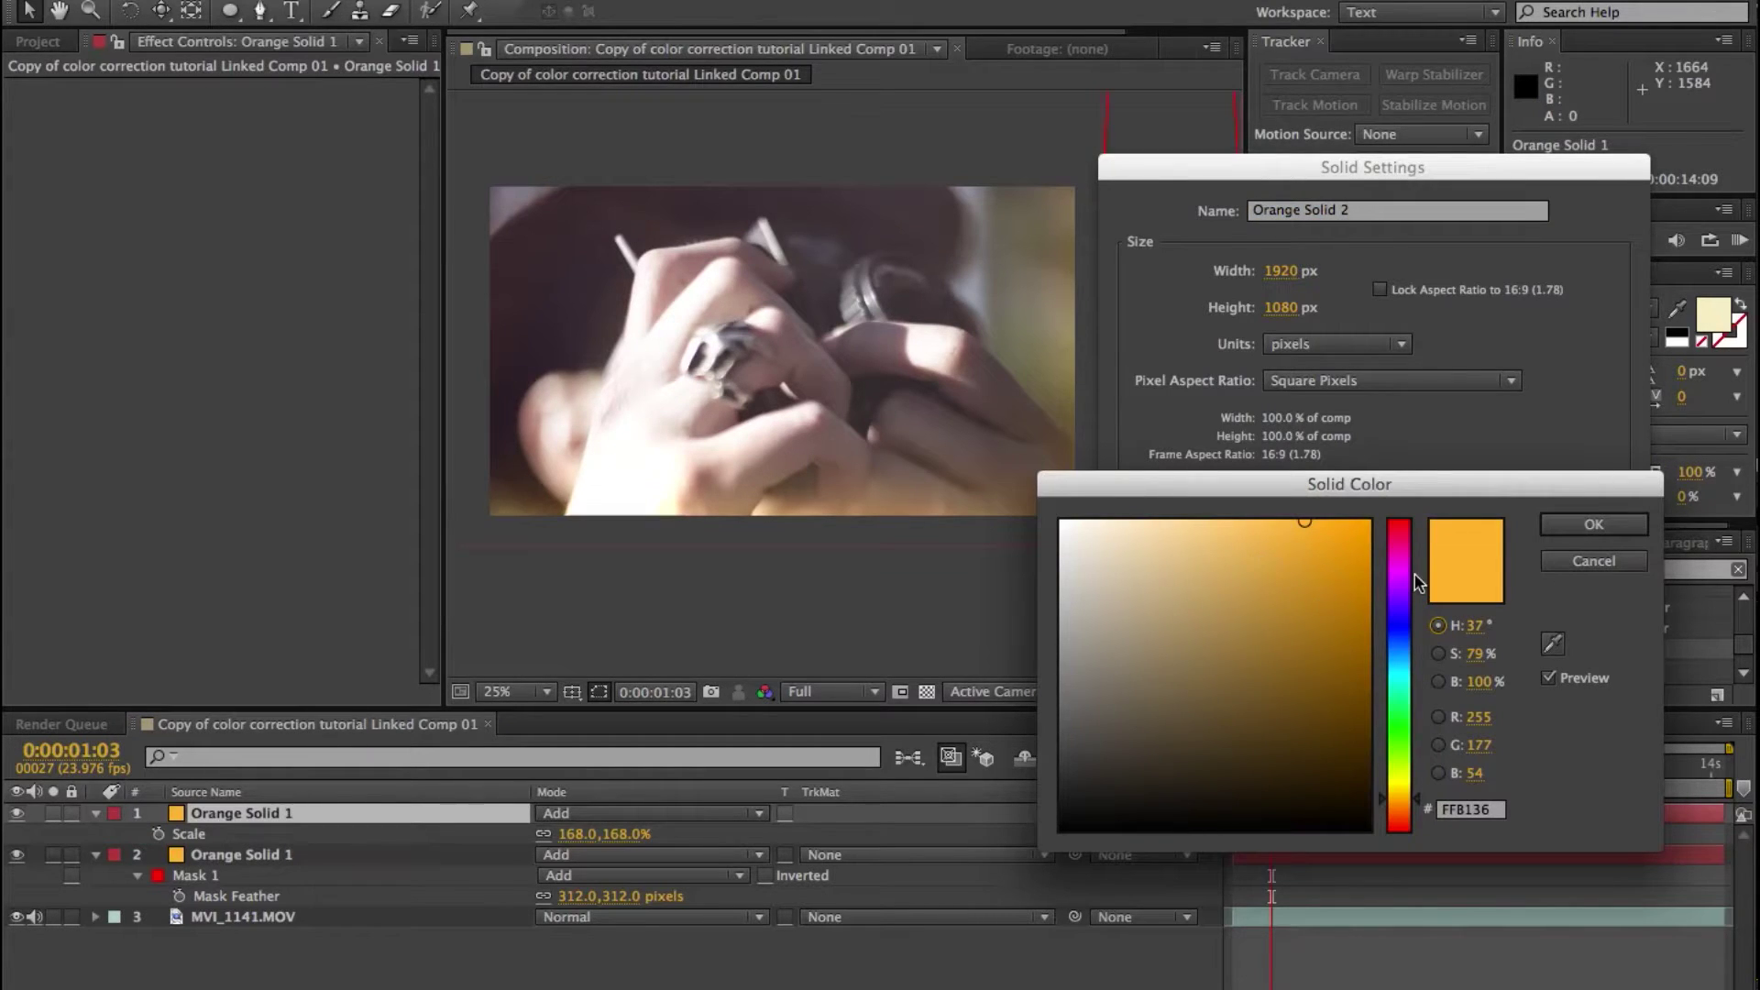
{"action": "left_click", "coordinate": [1411, 575]}
{"action": "left_click_drag", "start_coordinate": [1411, 583], "coordinate": [1444, 667]}
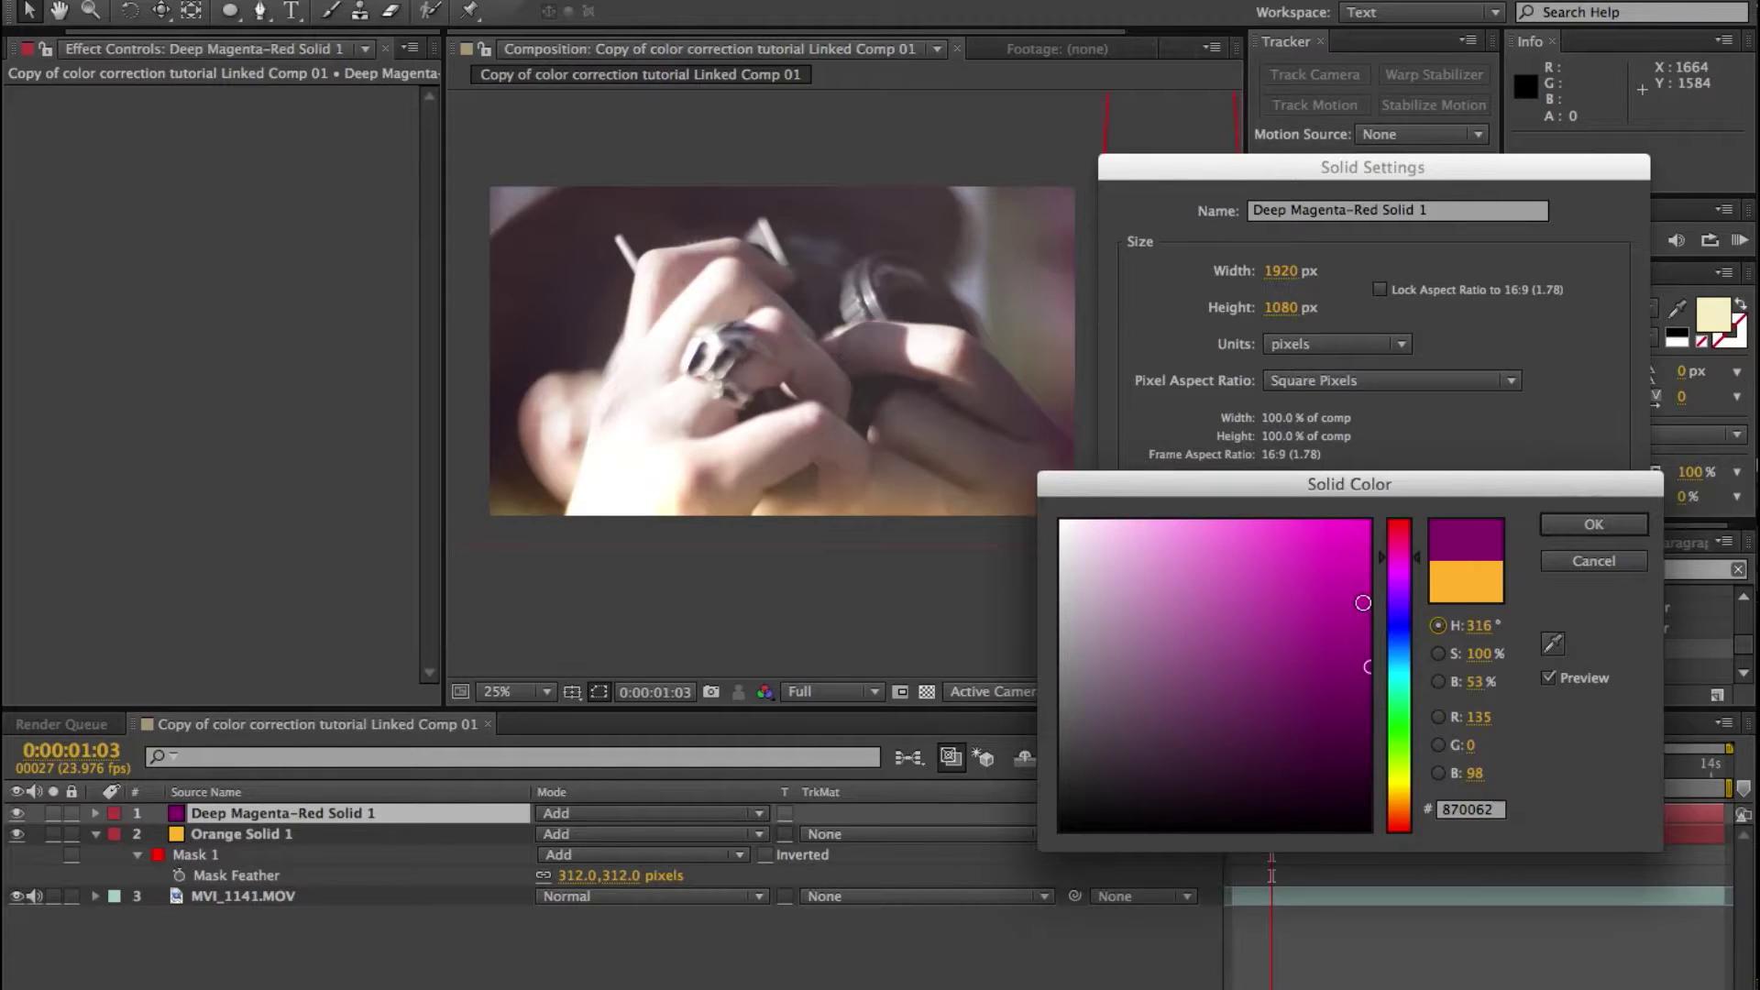
{"action": "left_click_drag", "start_coordinate": [1364, 602], "coordinate": [1365, 594]}
{"action": "left_click", "coordinate": [1593, 524]}
{"action": "left_click", "coordinate": [1568, 694]}
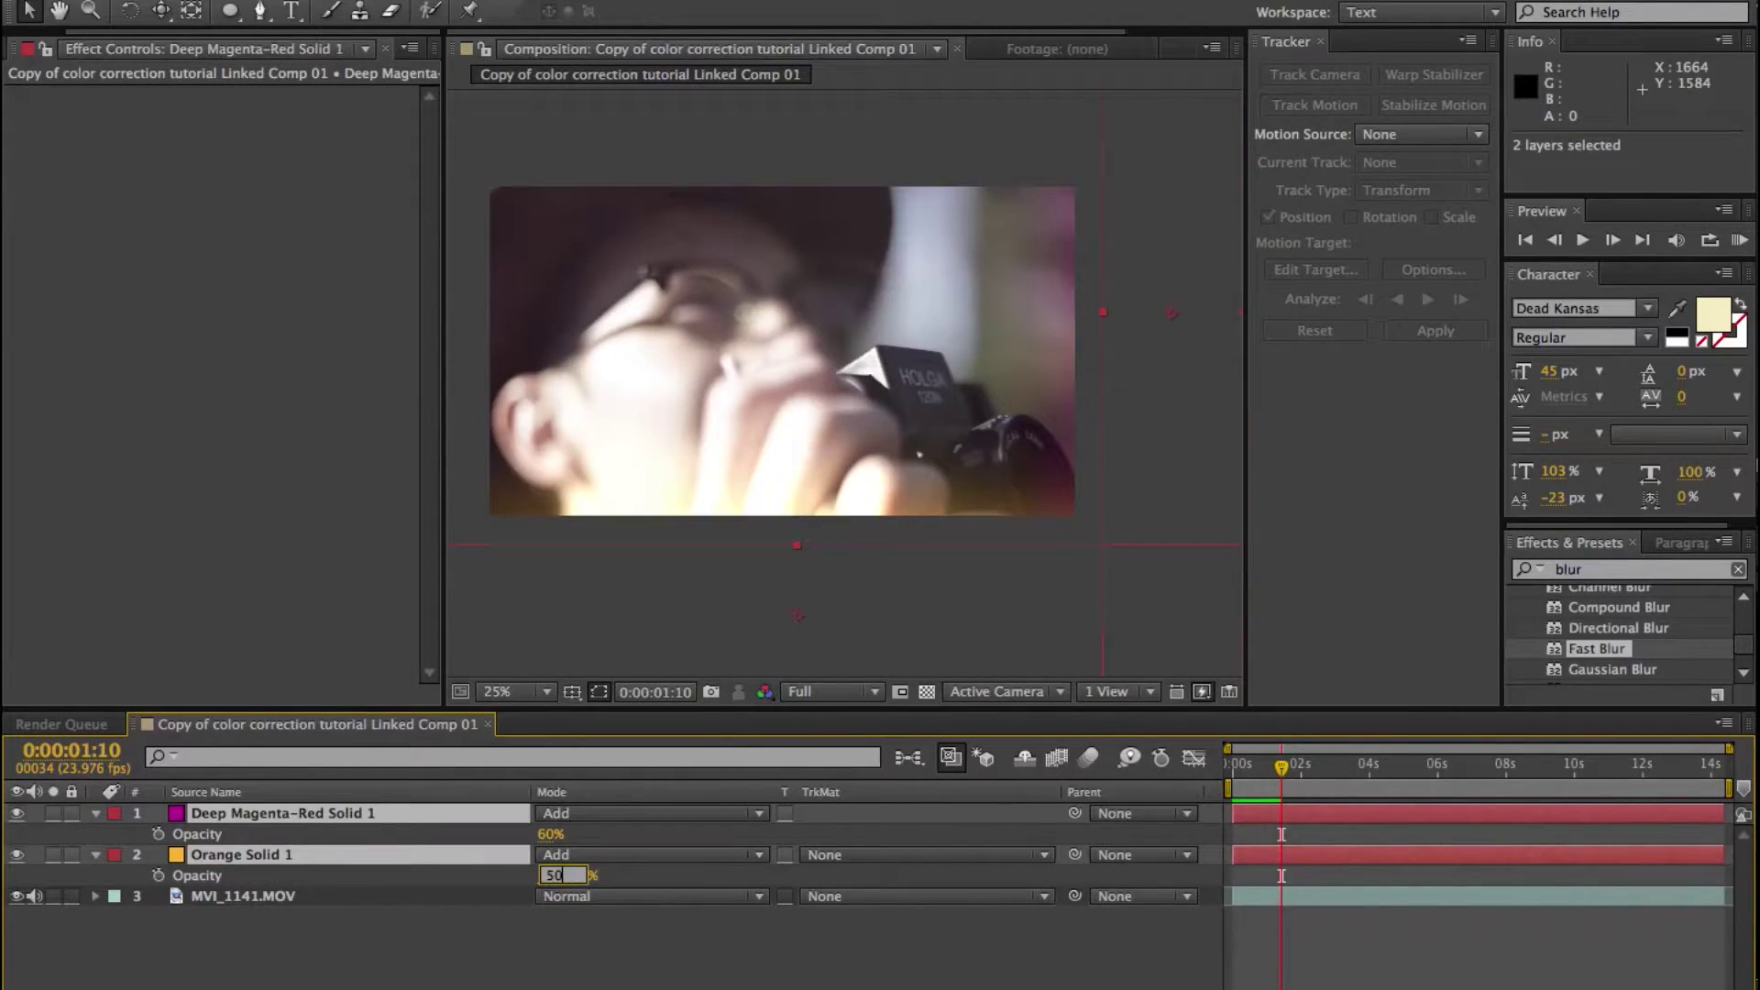
Set the solids to 50% opacity, then the magenta solid to 20%.
{"action": "key", "text": "Return"}
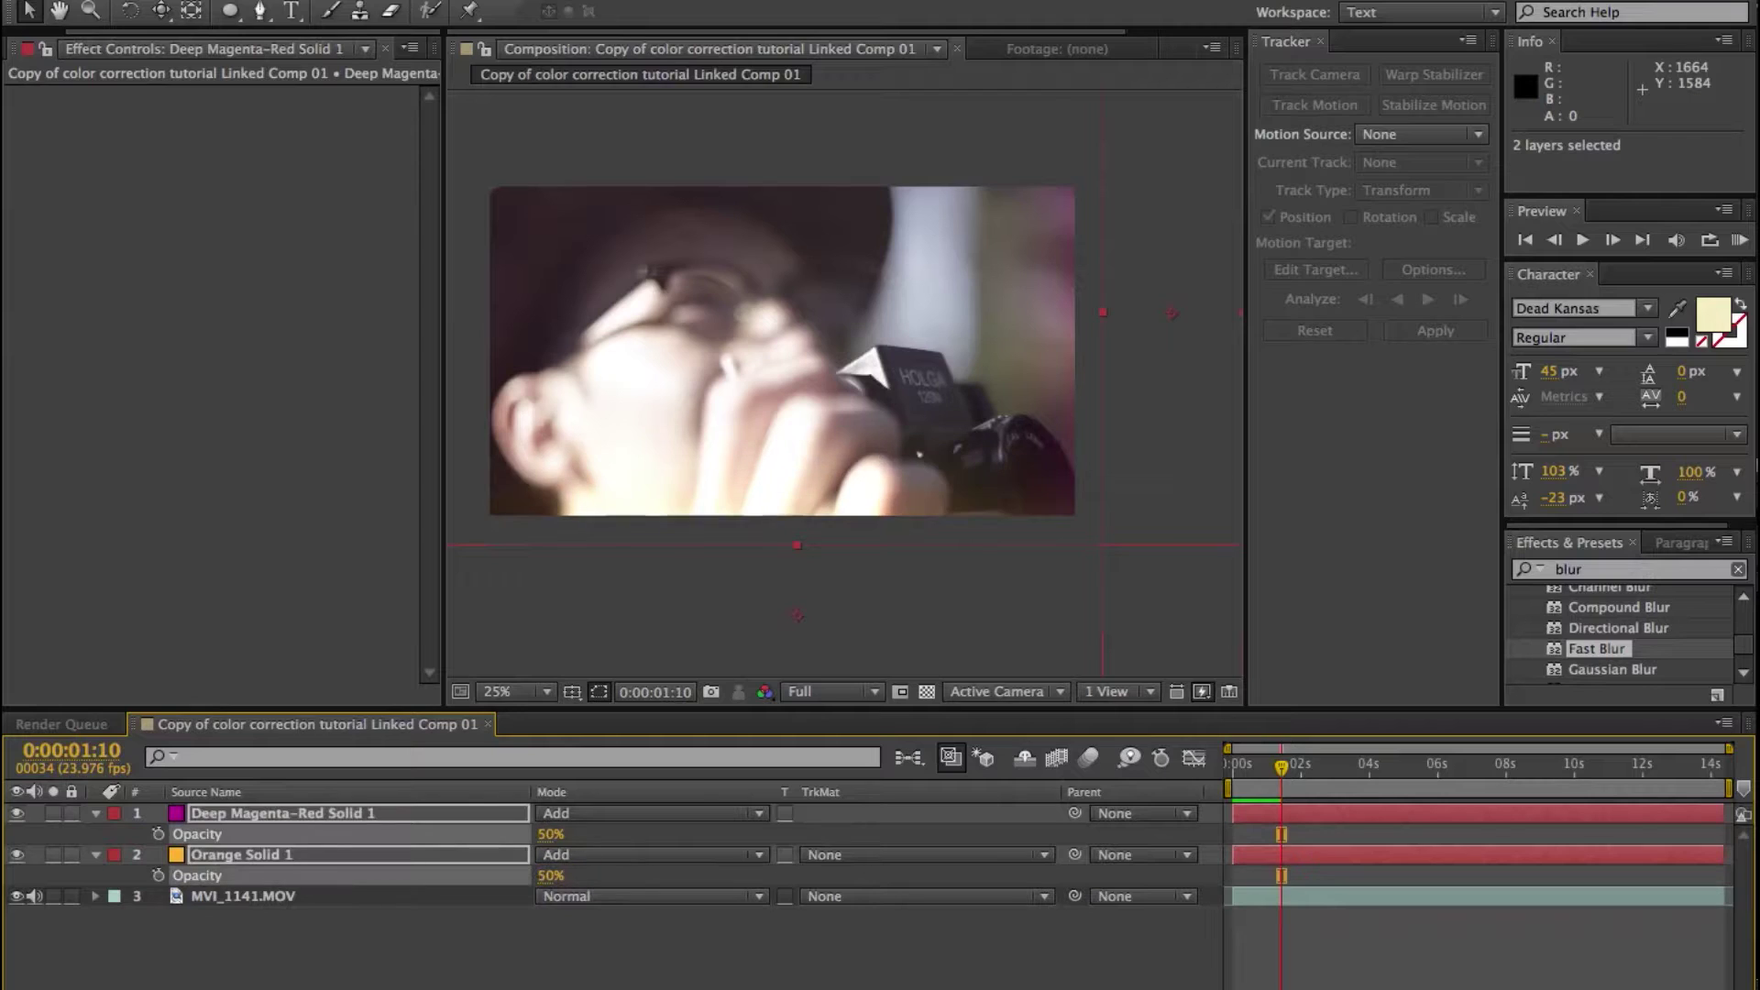
{"action": "key", "text": "F2"}
{"action": "left_click", "coordinate": [548, 834]}
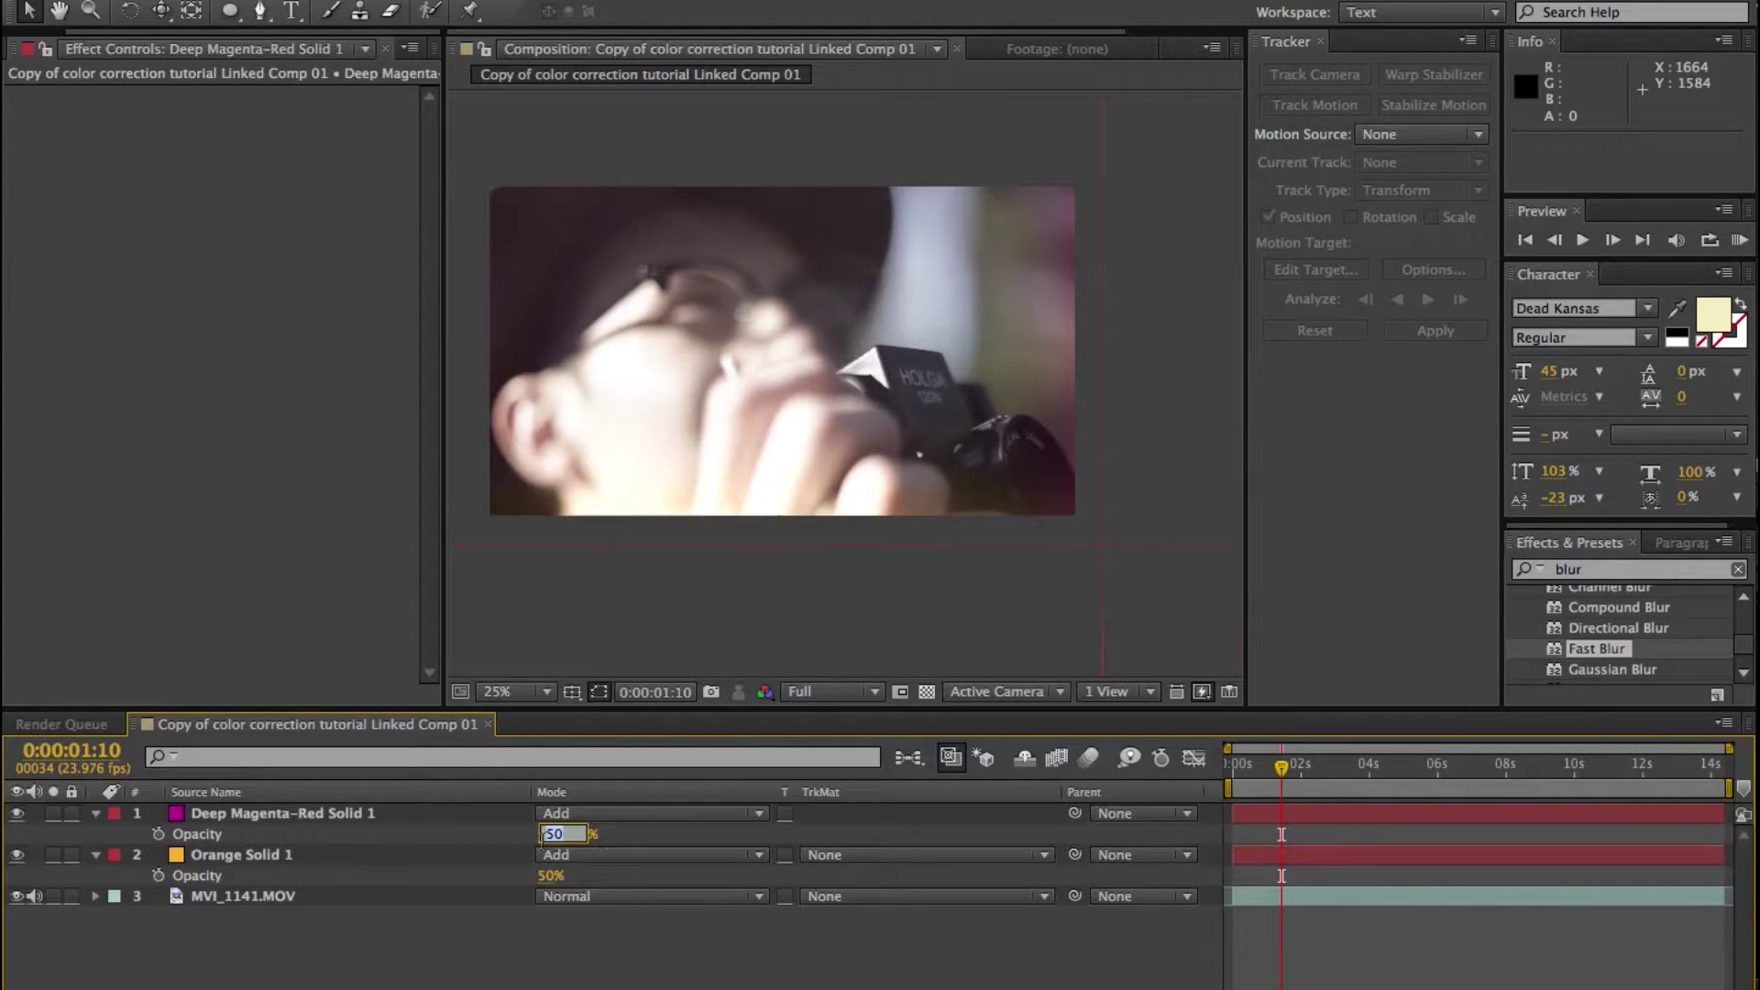
{"action": "type", "text": "20"}
{"action": "key", "text": "Return"}
Deselect the layers and RAM-preview the blended comp from the start.
{"action": "left_click", "coordinate": [827, 919]}
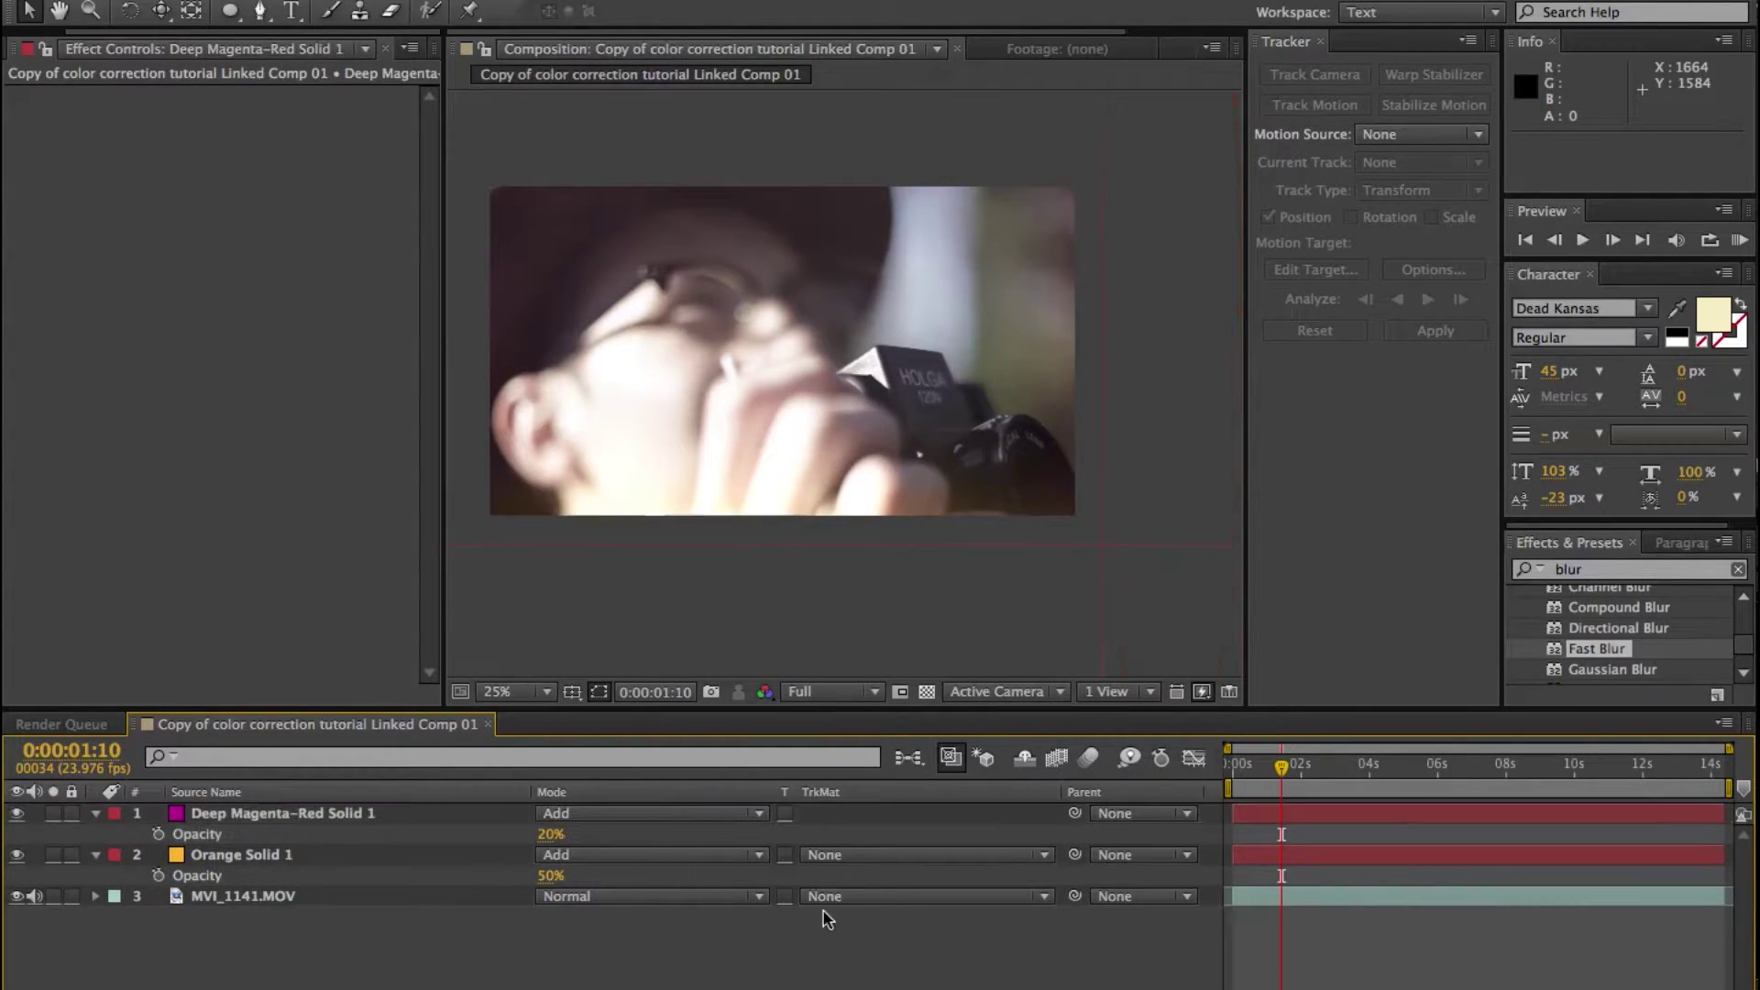
{"action": "key", "text": "KP_0"}
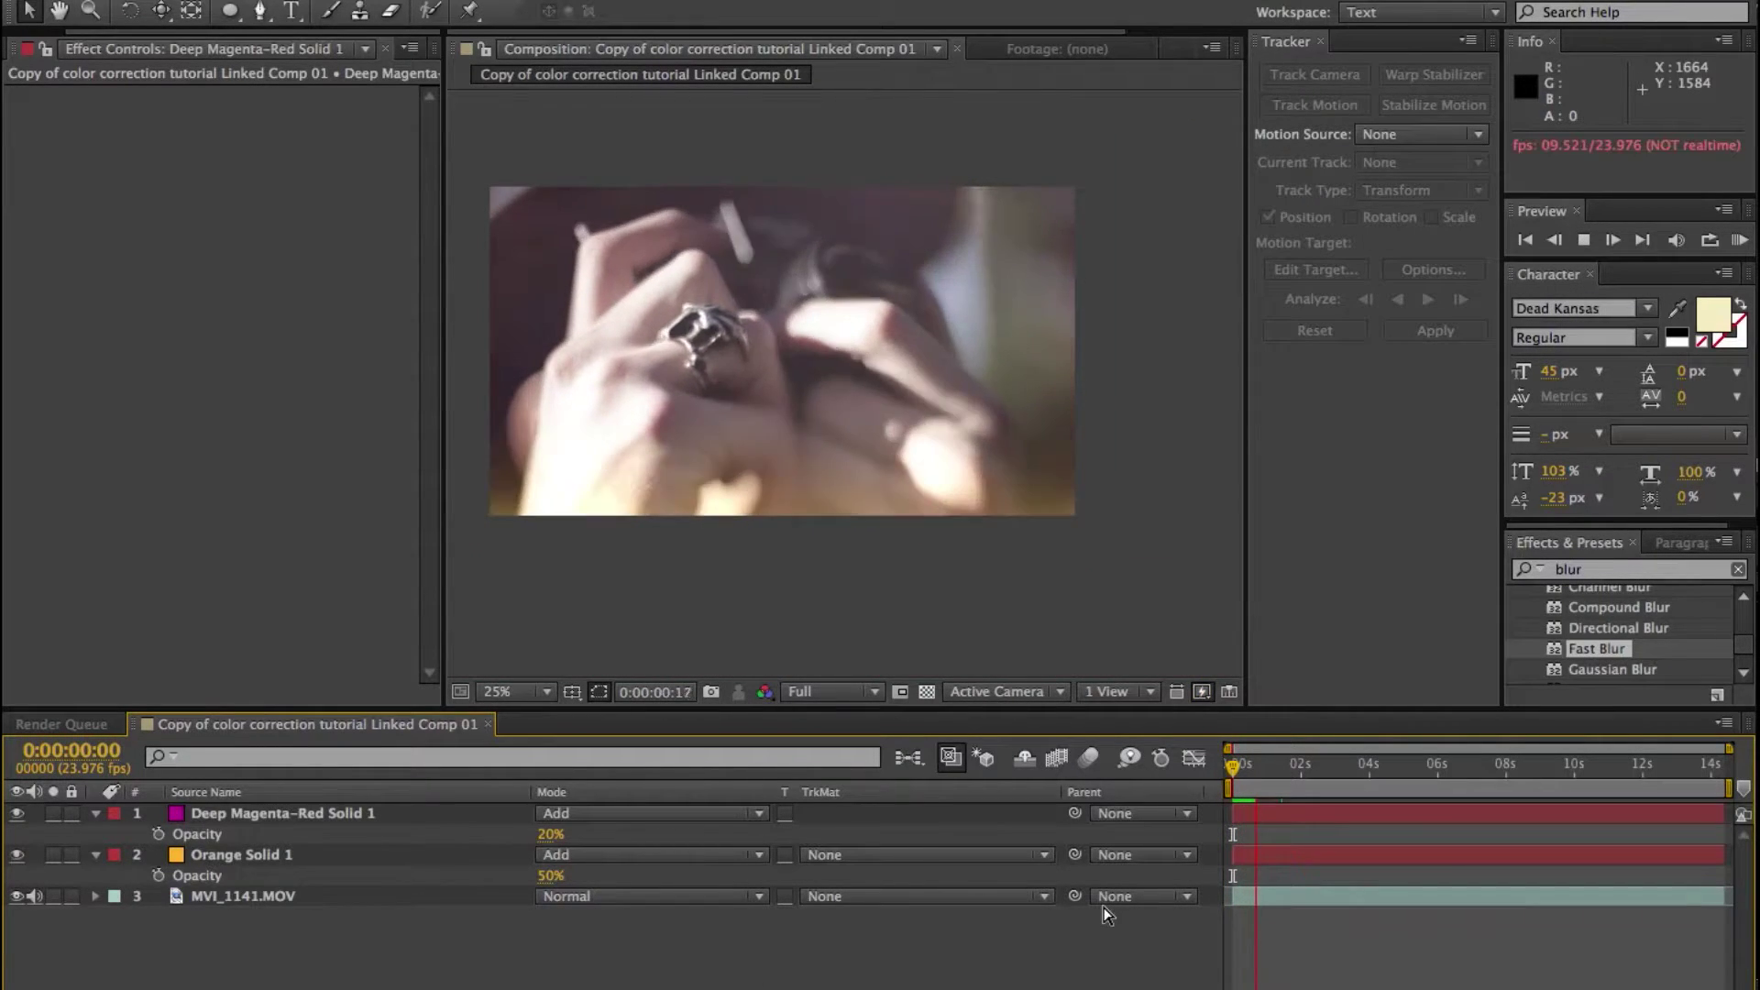
{"action": "left_click", "coordinate": [960, 451]}
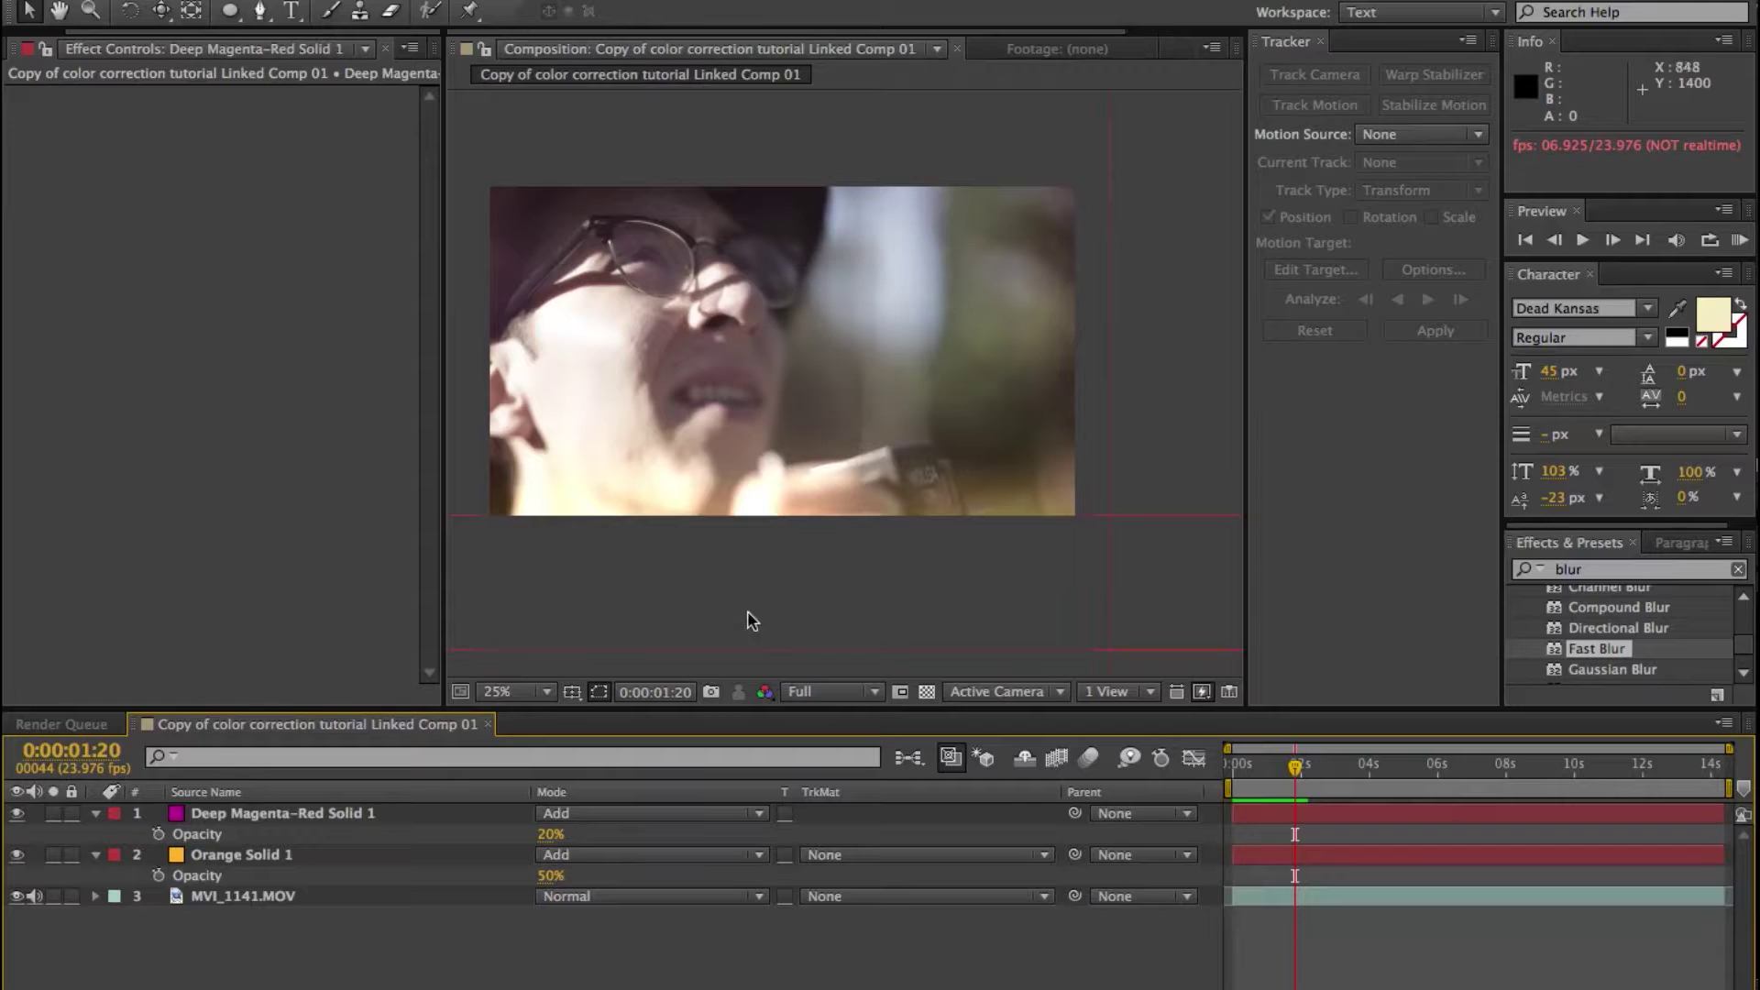
{"action": "right_click", "coordinate": [473, 957]}
Create a full-frame black solid named OF at the top of the comp.
{"action": "mouse_move", "coordinate": [624, 784]}
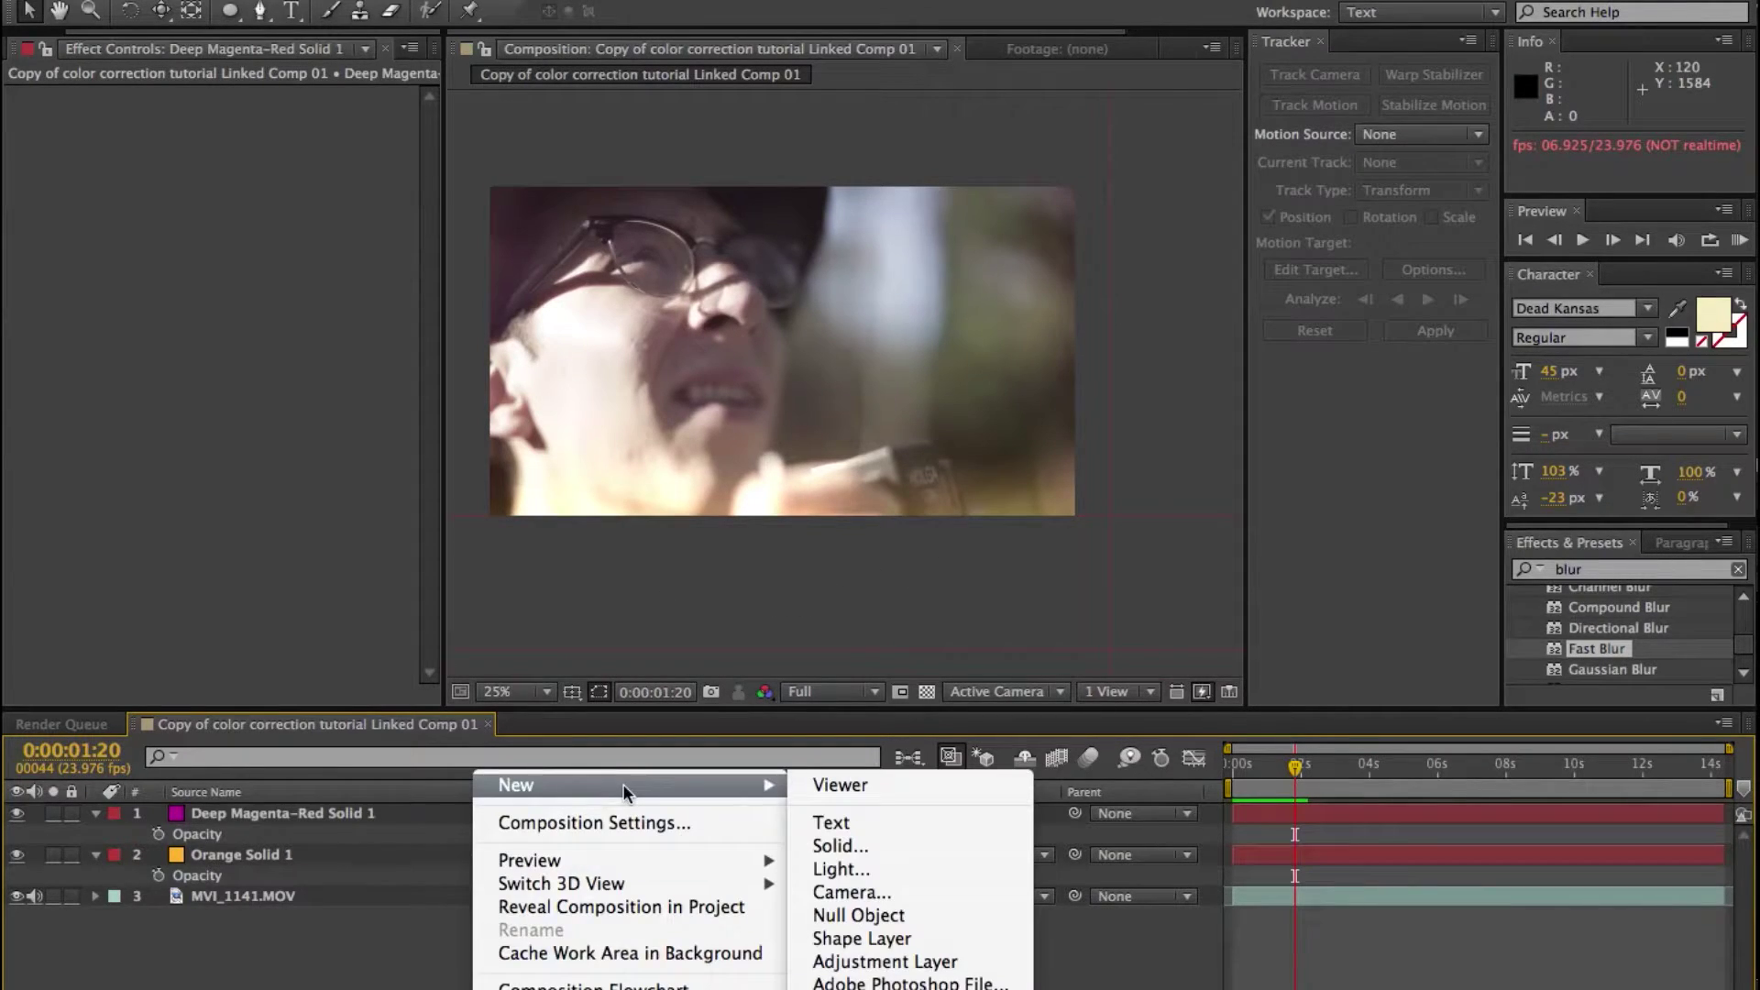
{"action": "left_click", "coordinate": [869, 847]}
{"action": "left_click", "coordinate": [377, 642]}
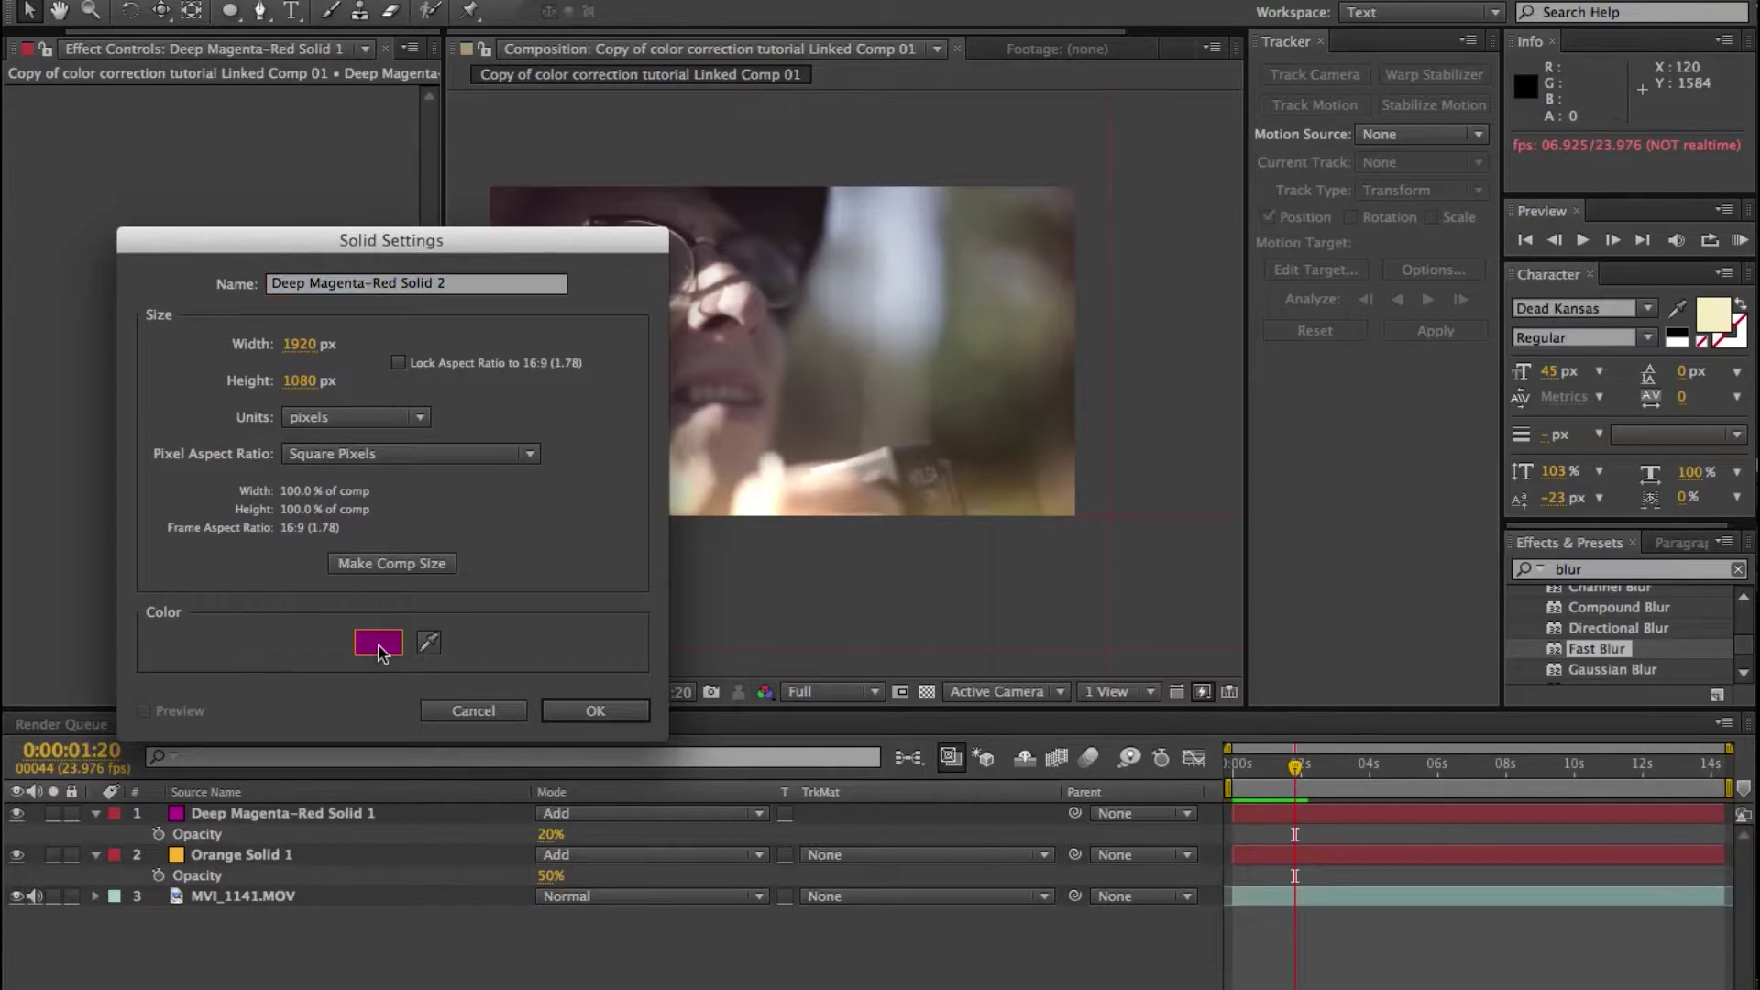
{"action": "left_click_drag", "start_coordinate": [1109, 605], "coordinate": [961, 879]}
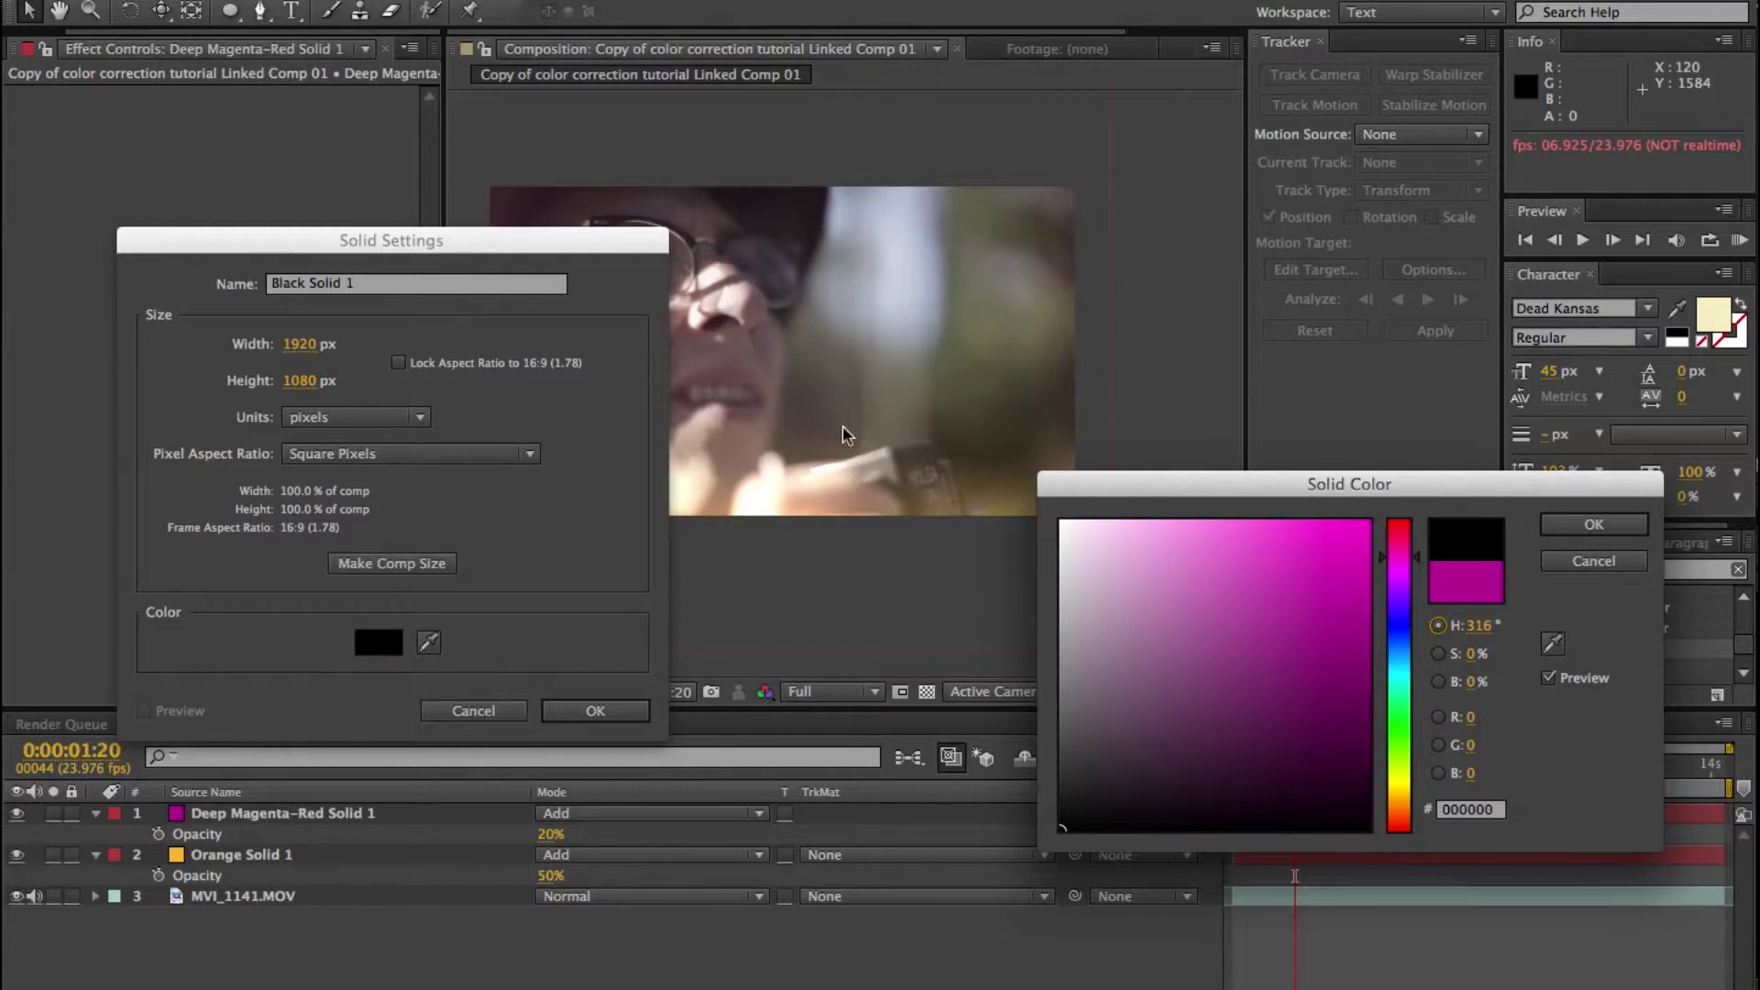
{"action": "left_click", "coordinate": [1601, 529]}
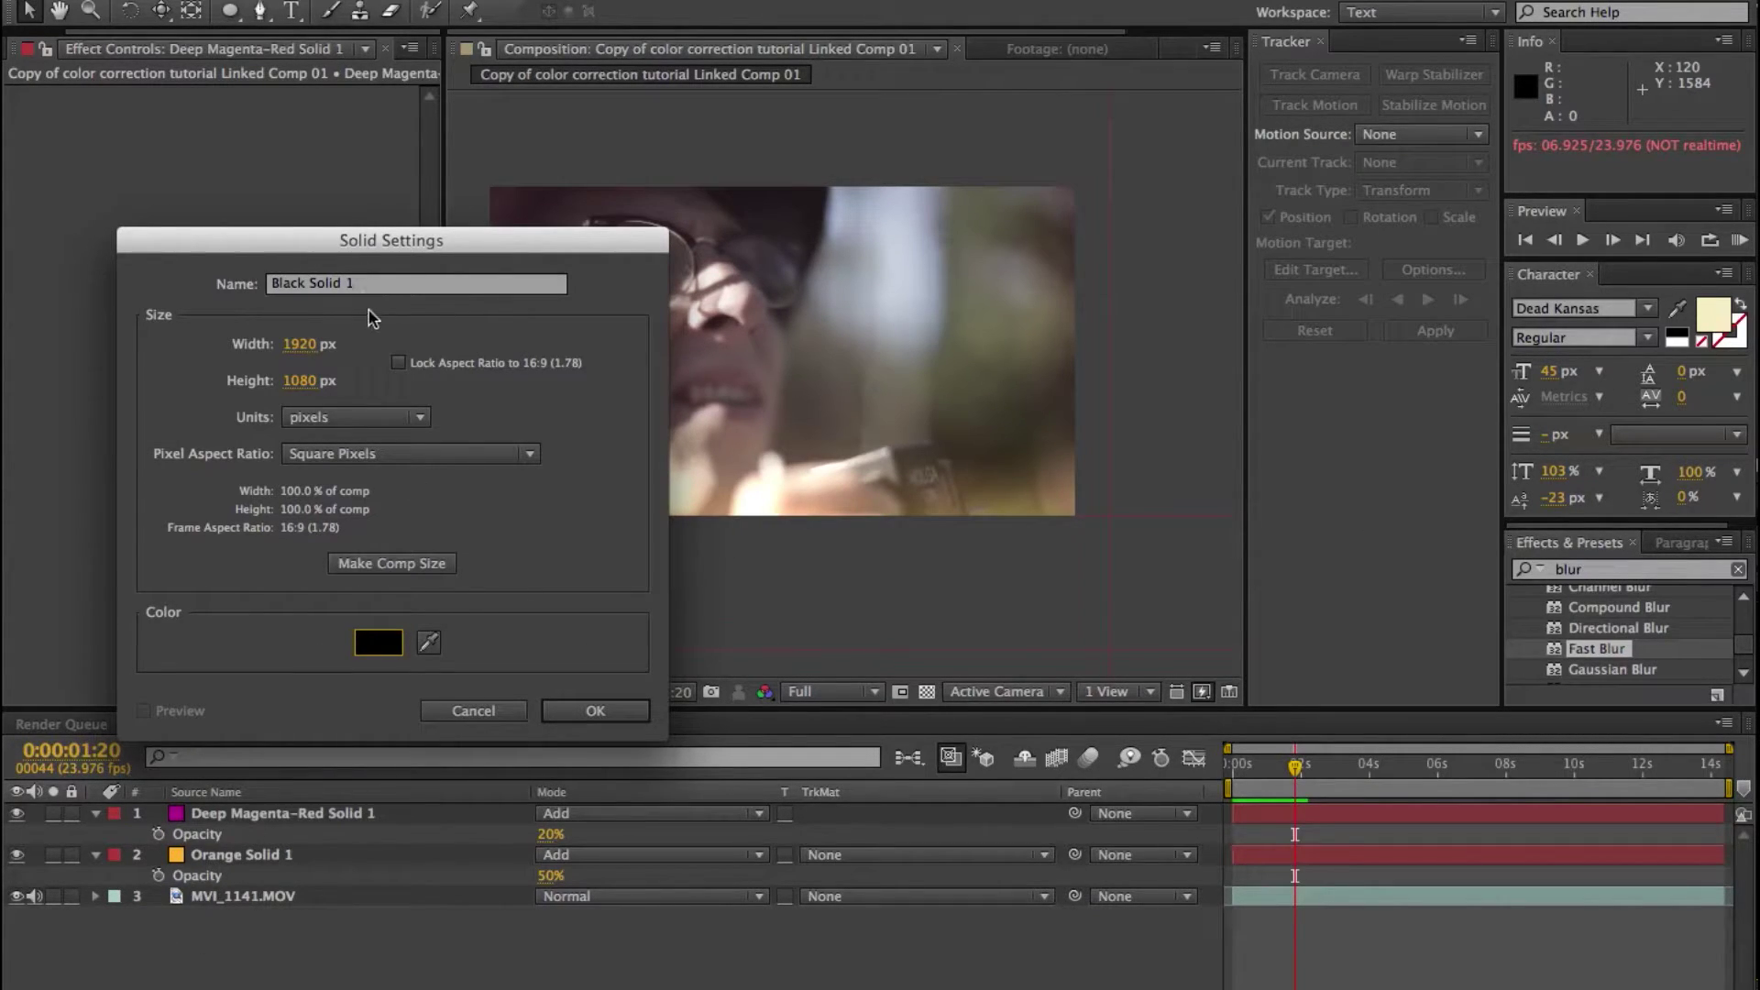
{"action": "triple_click", "coordinate": [409, 283]}
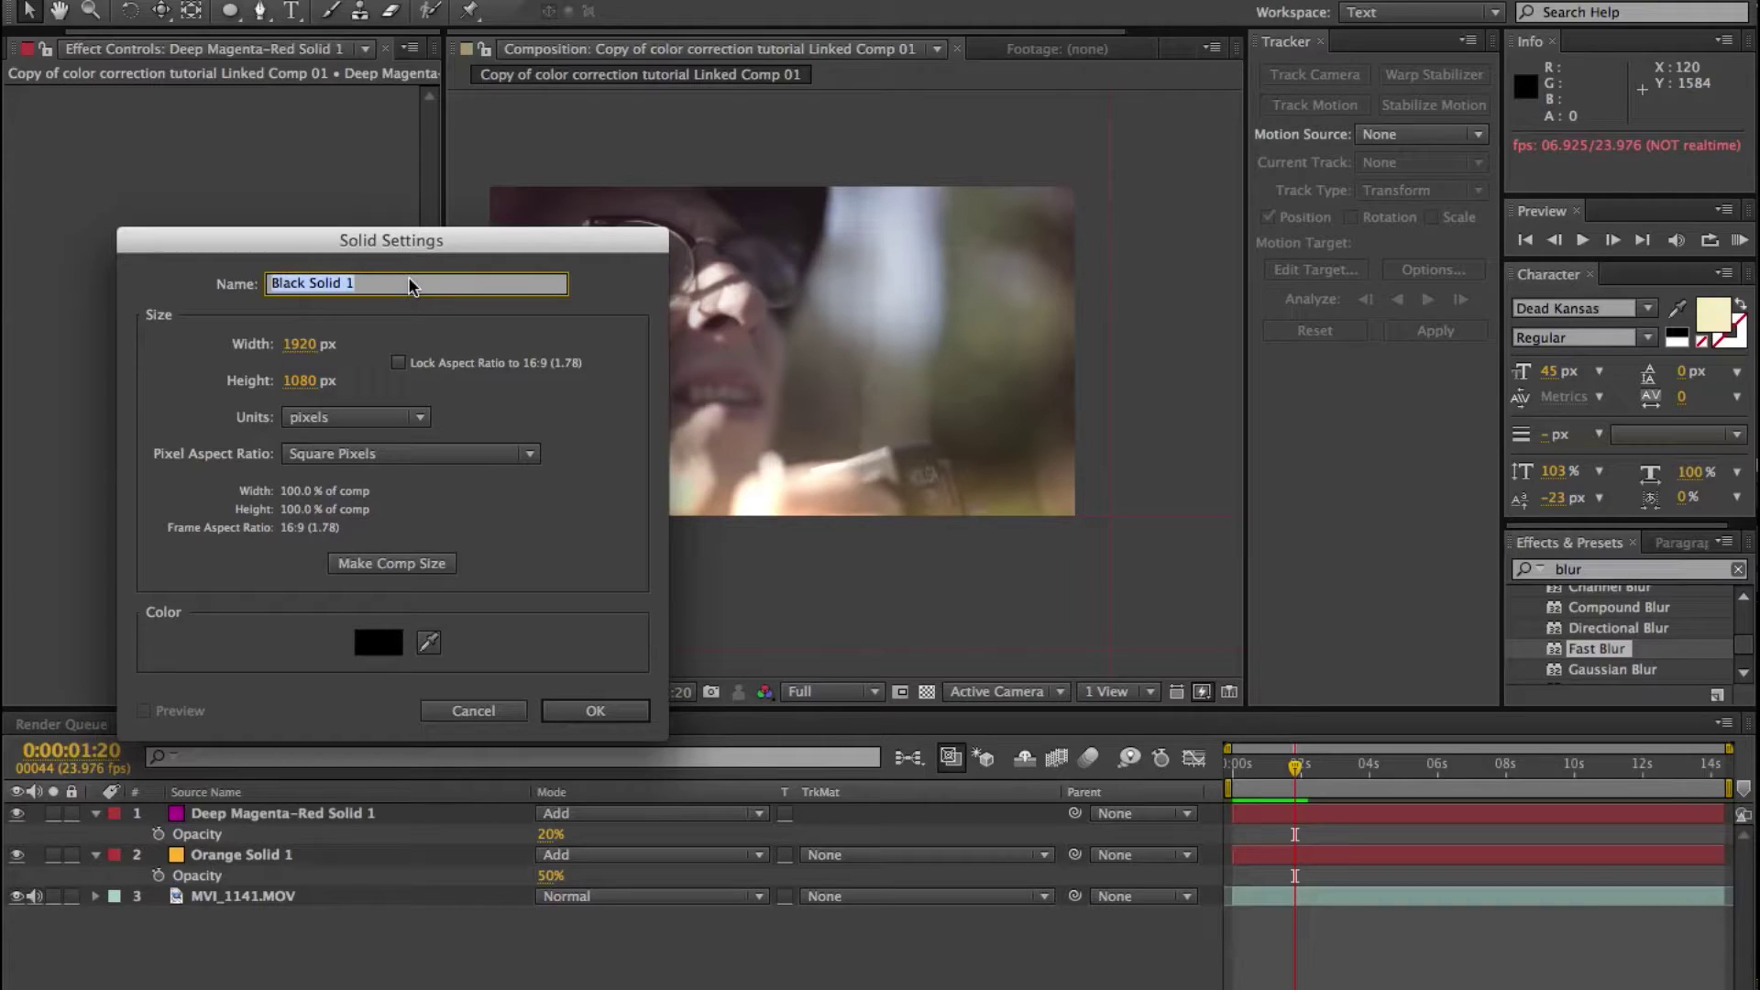
{"action": "type", "text": "Or"}
{"action": "left_click", "coordinate": [586, 711]}
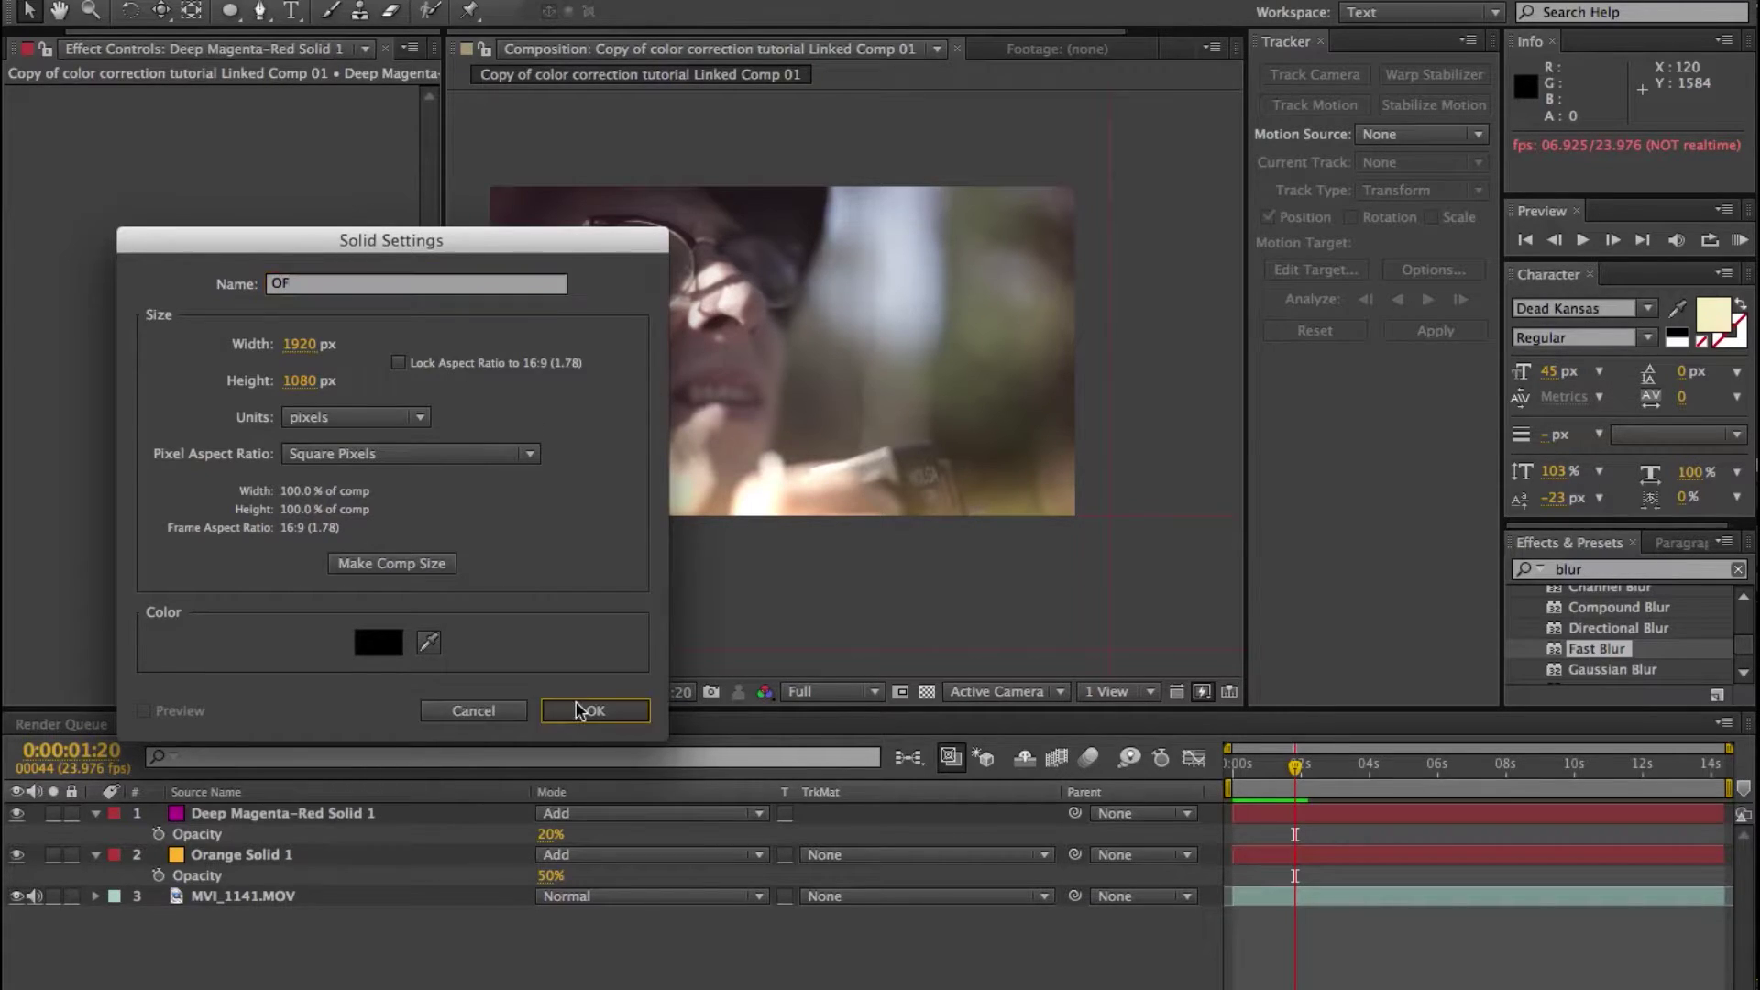
Apply Video Copilot Optical Flares to the OF layer.
{"action": "left_click", "coordinate": [513, 0]}
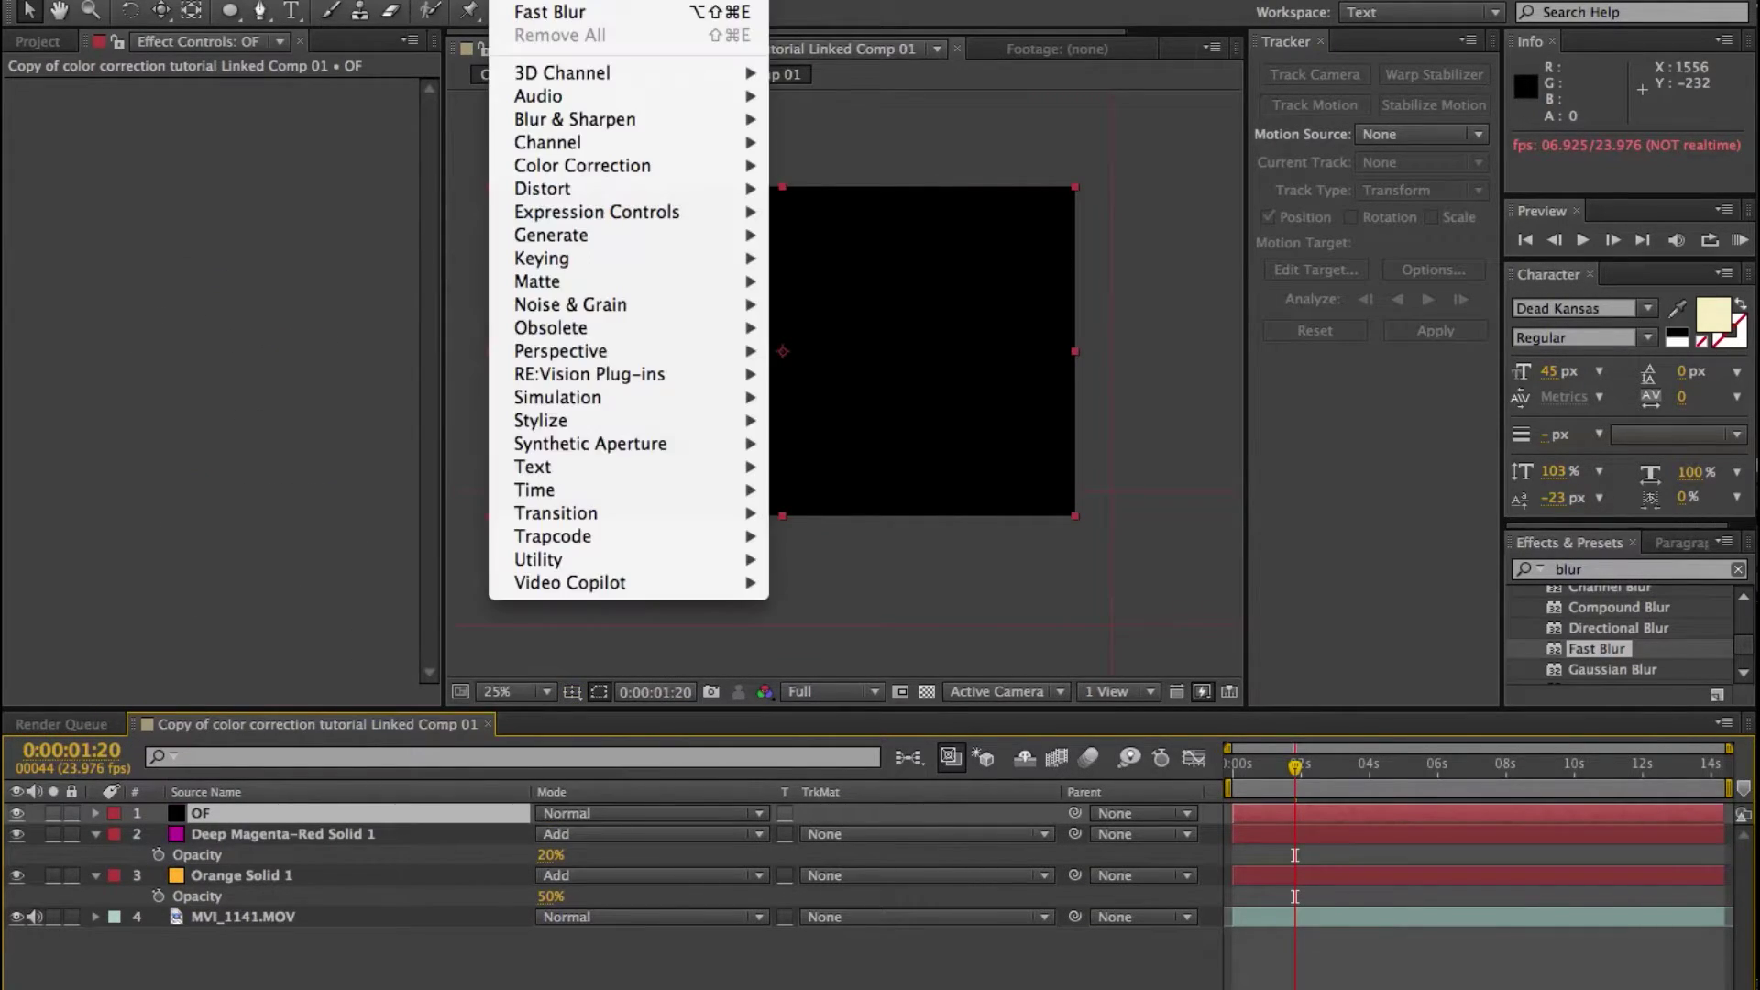
{"action": "mouse_move", "coordinate": [629, 586]}
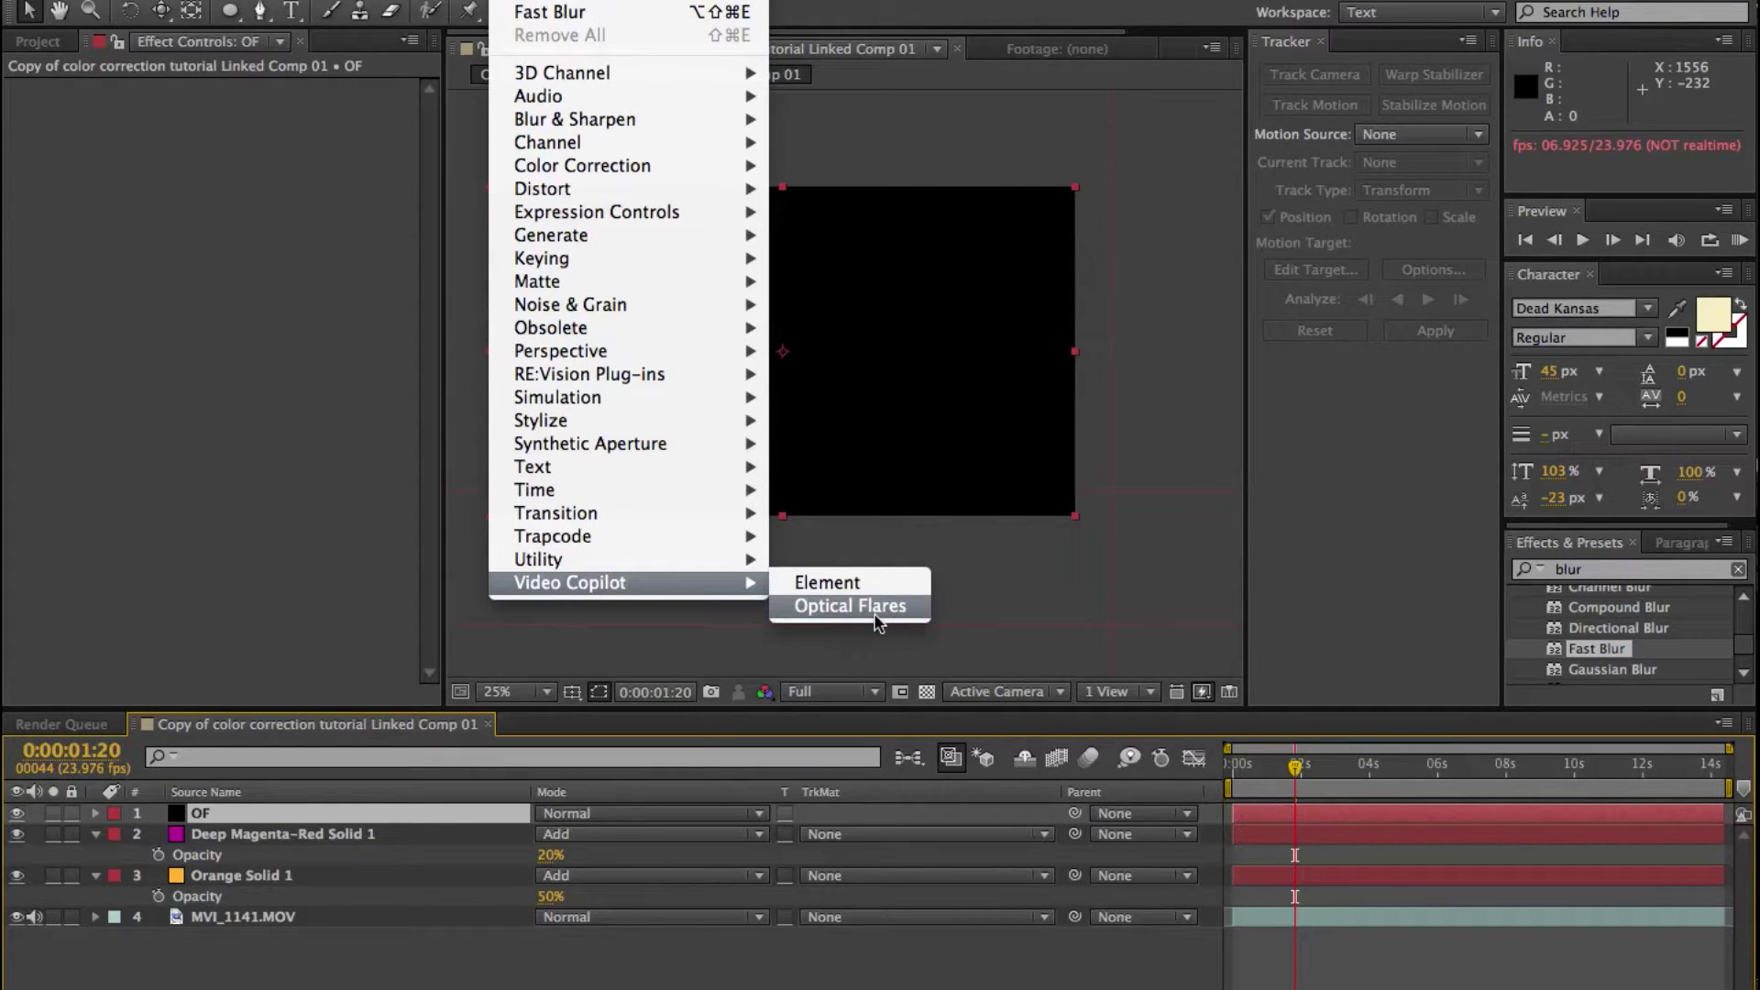
{"action": "left_click", "coordinate": [875, 616]}
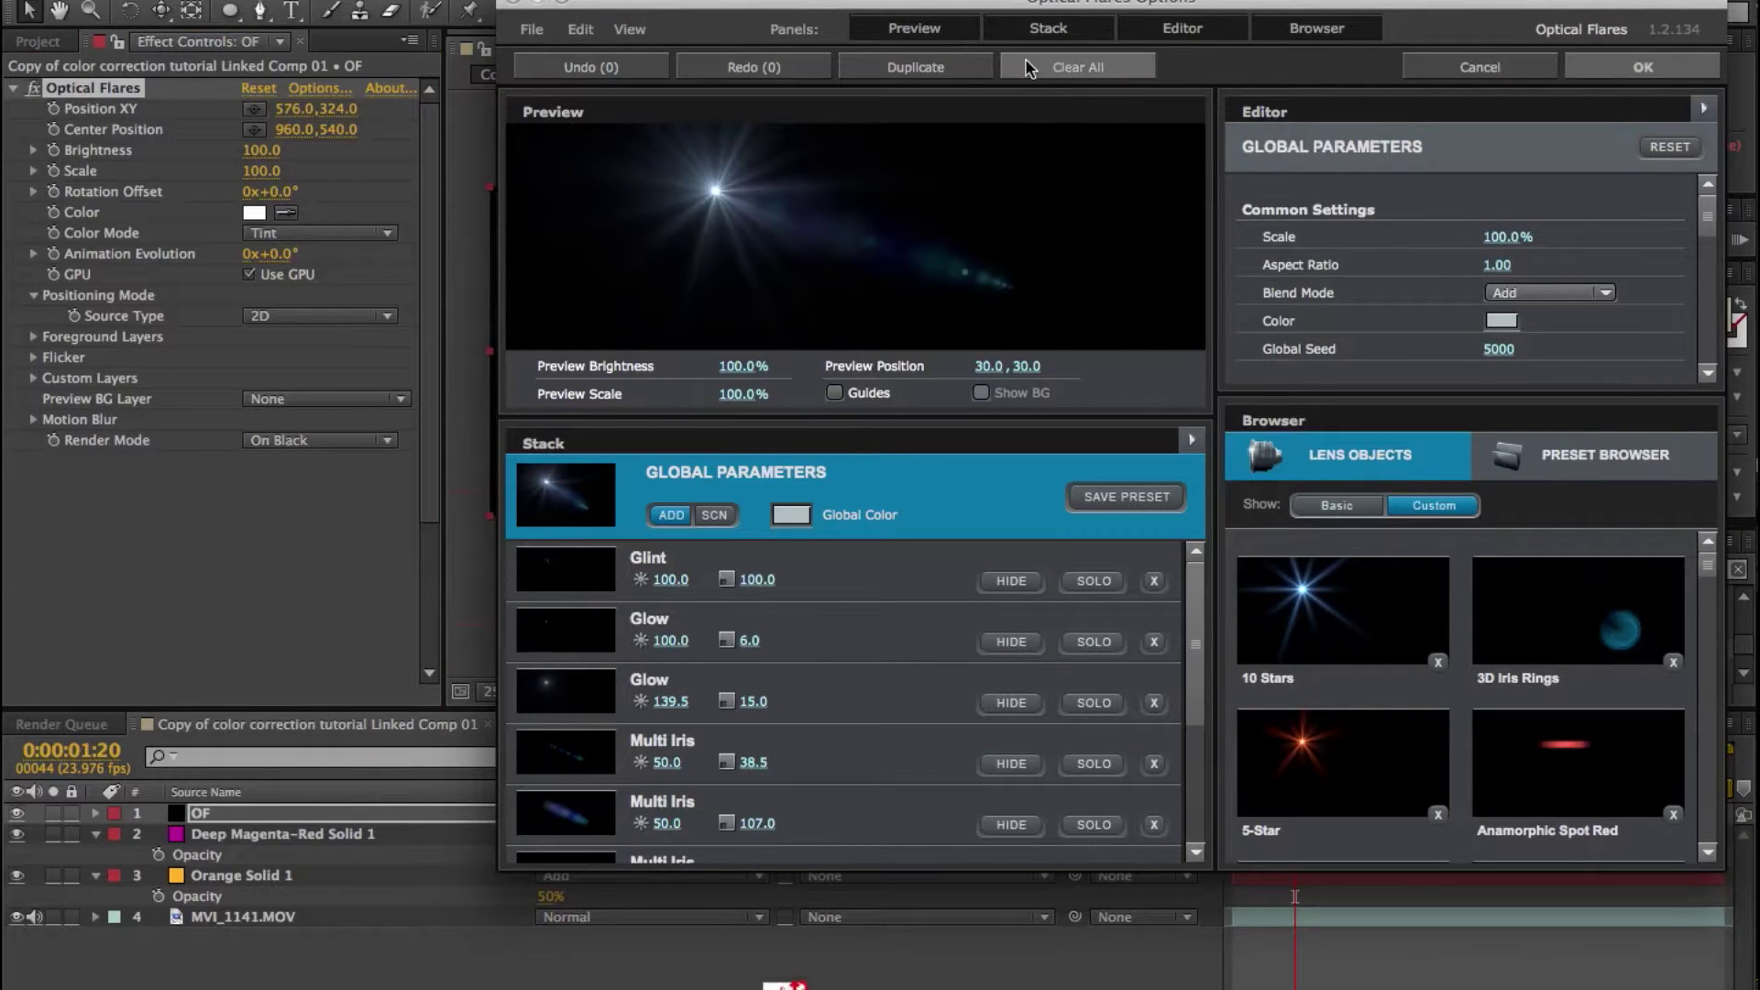
Clear all default flare elements, add Edge Color Flash, and position the flare in the preview.
{"action": "left_click", "coordinate": [1036, 64]}
{"action": "left_click", "coordinate": [1040, 469]}
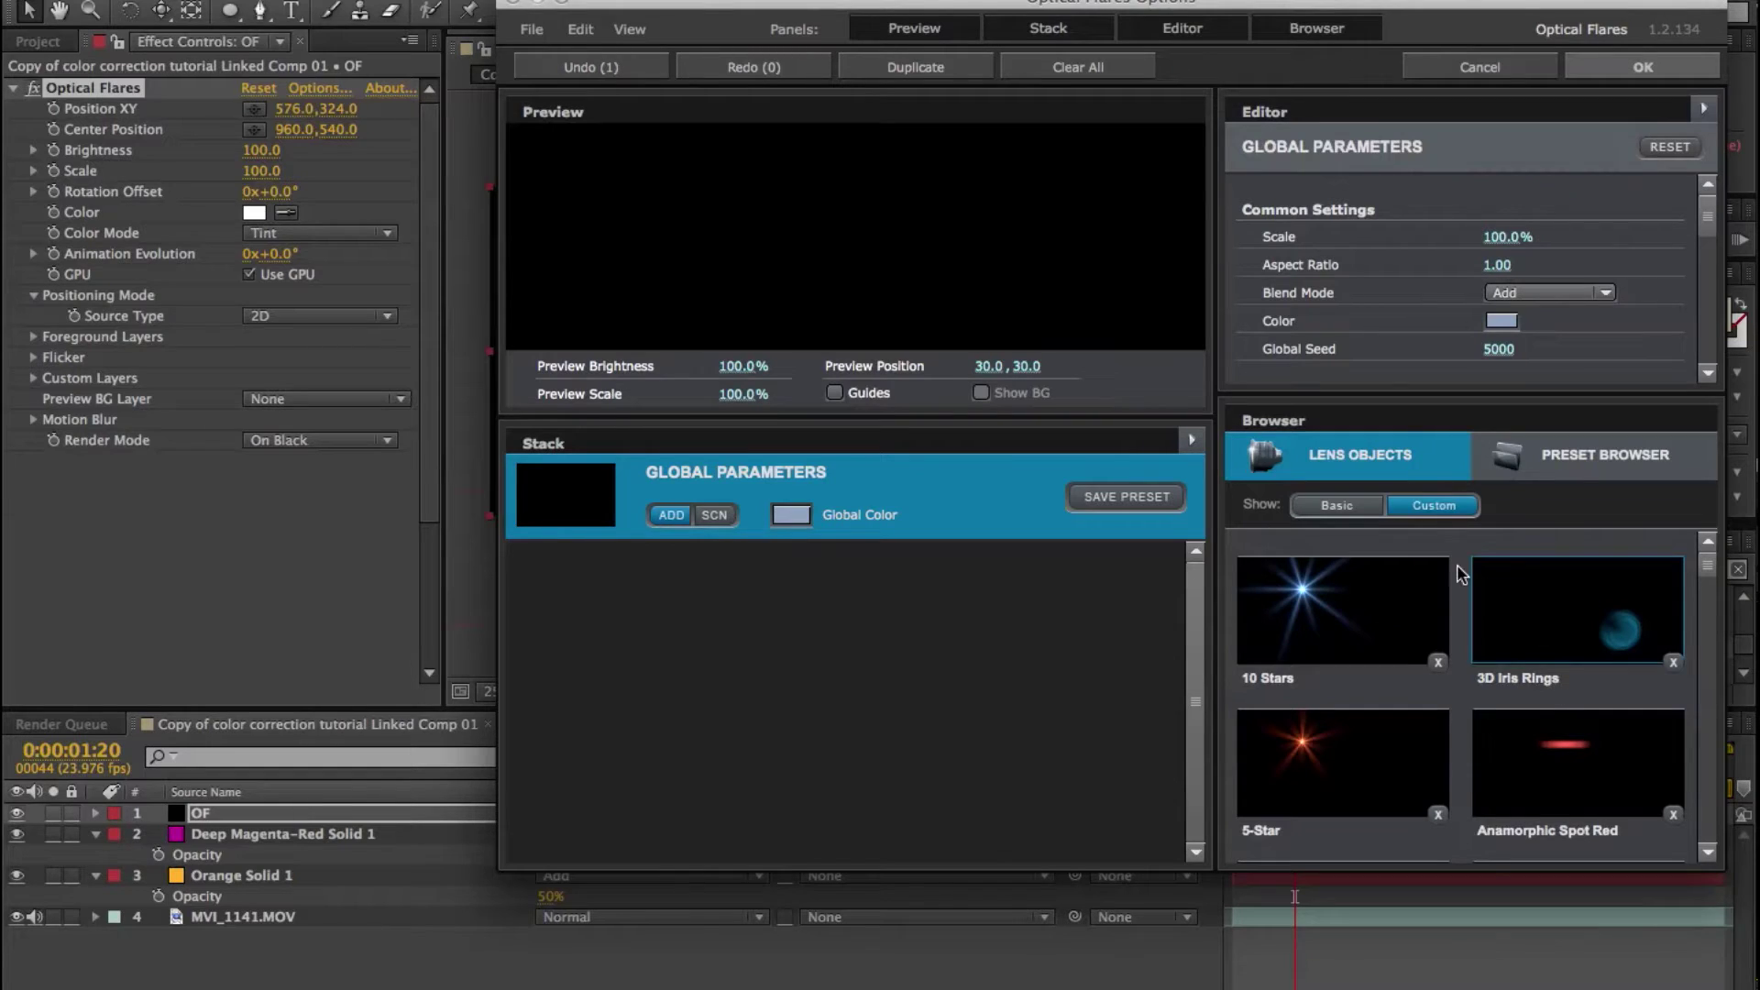
{"action": "scroll", "coordinate": [1462, 575], "scroll_direction": "down", "scroll_amount": 10}
{"action": "scroll", "coordinate": [1461, 575], "scroll_direction": "down", "scroll_amount": 1}
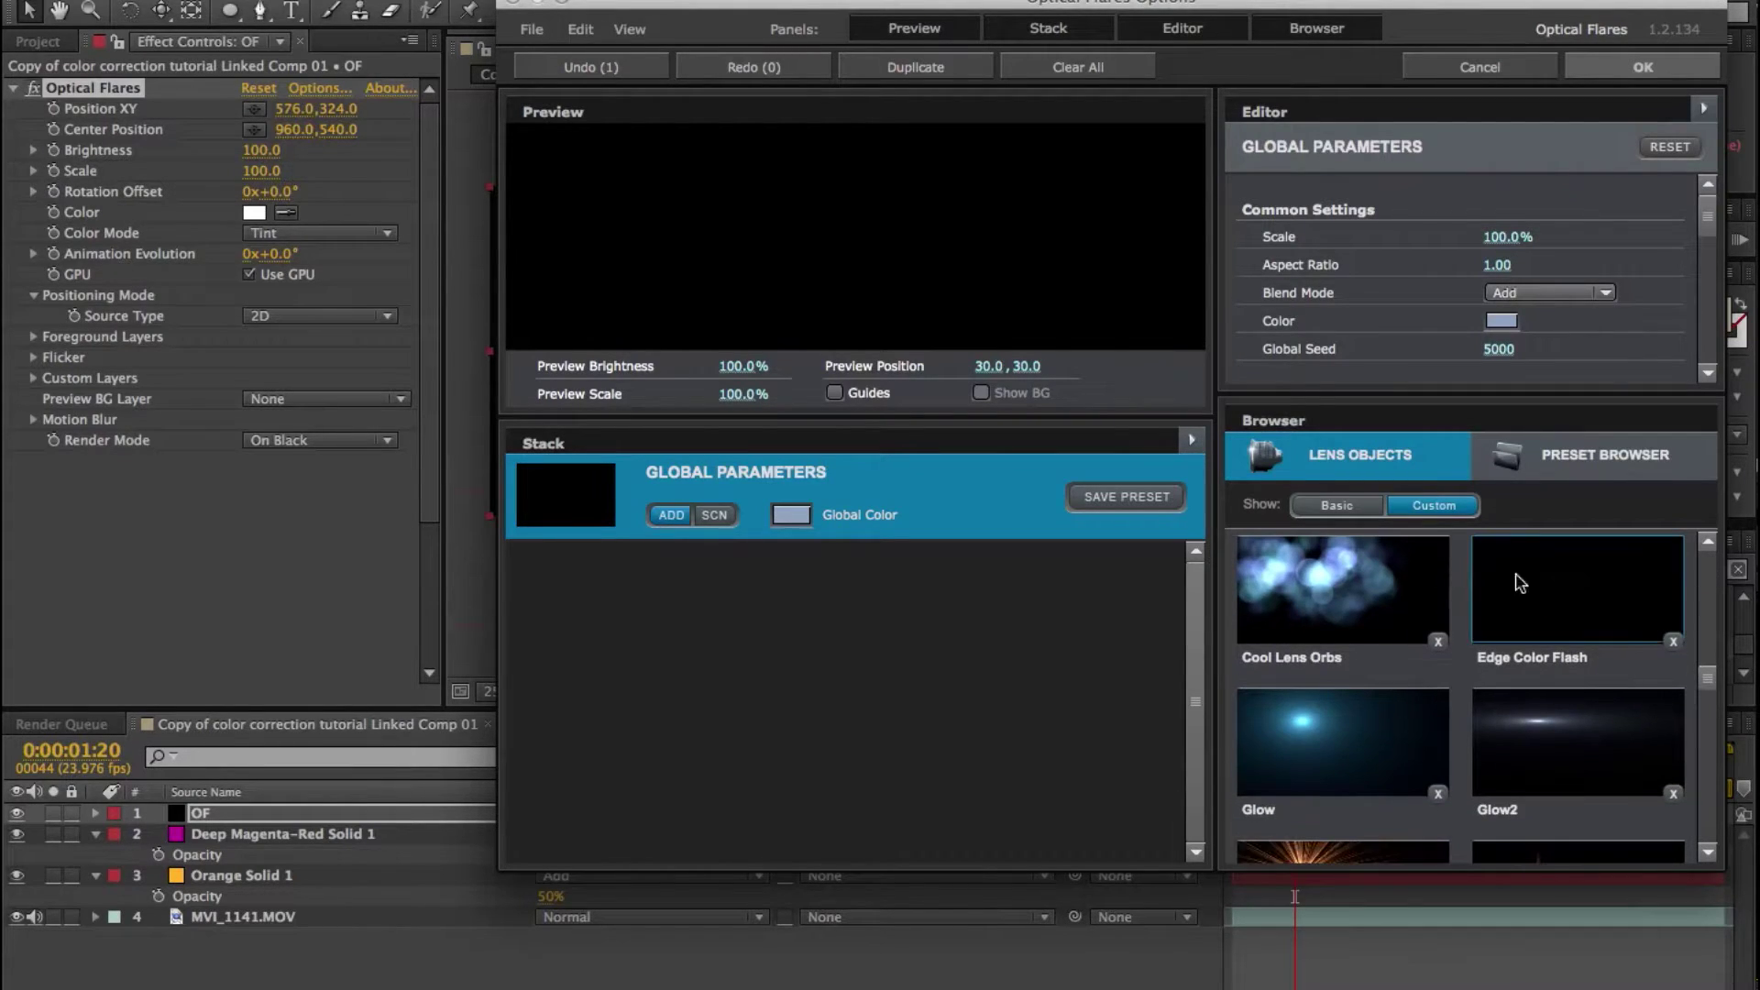
{"action": "left_click", "coordinate": [1595, 592]}
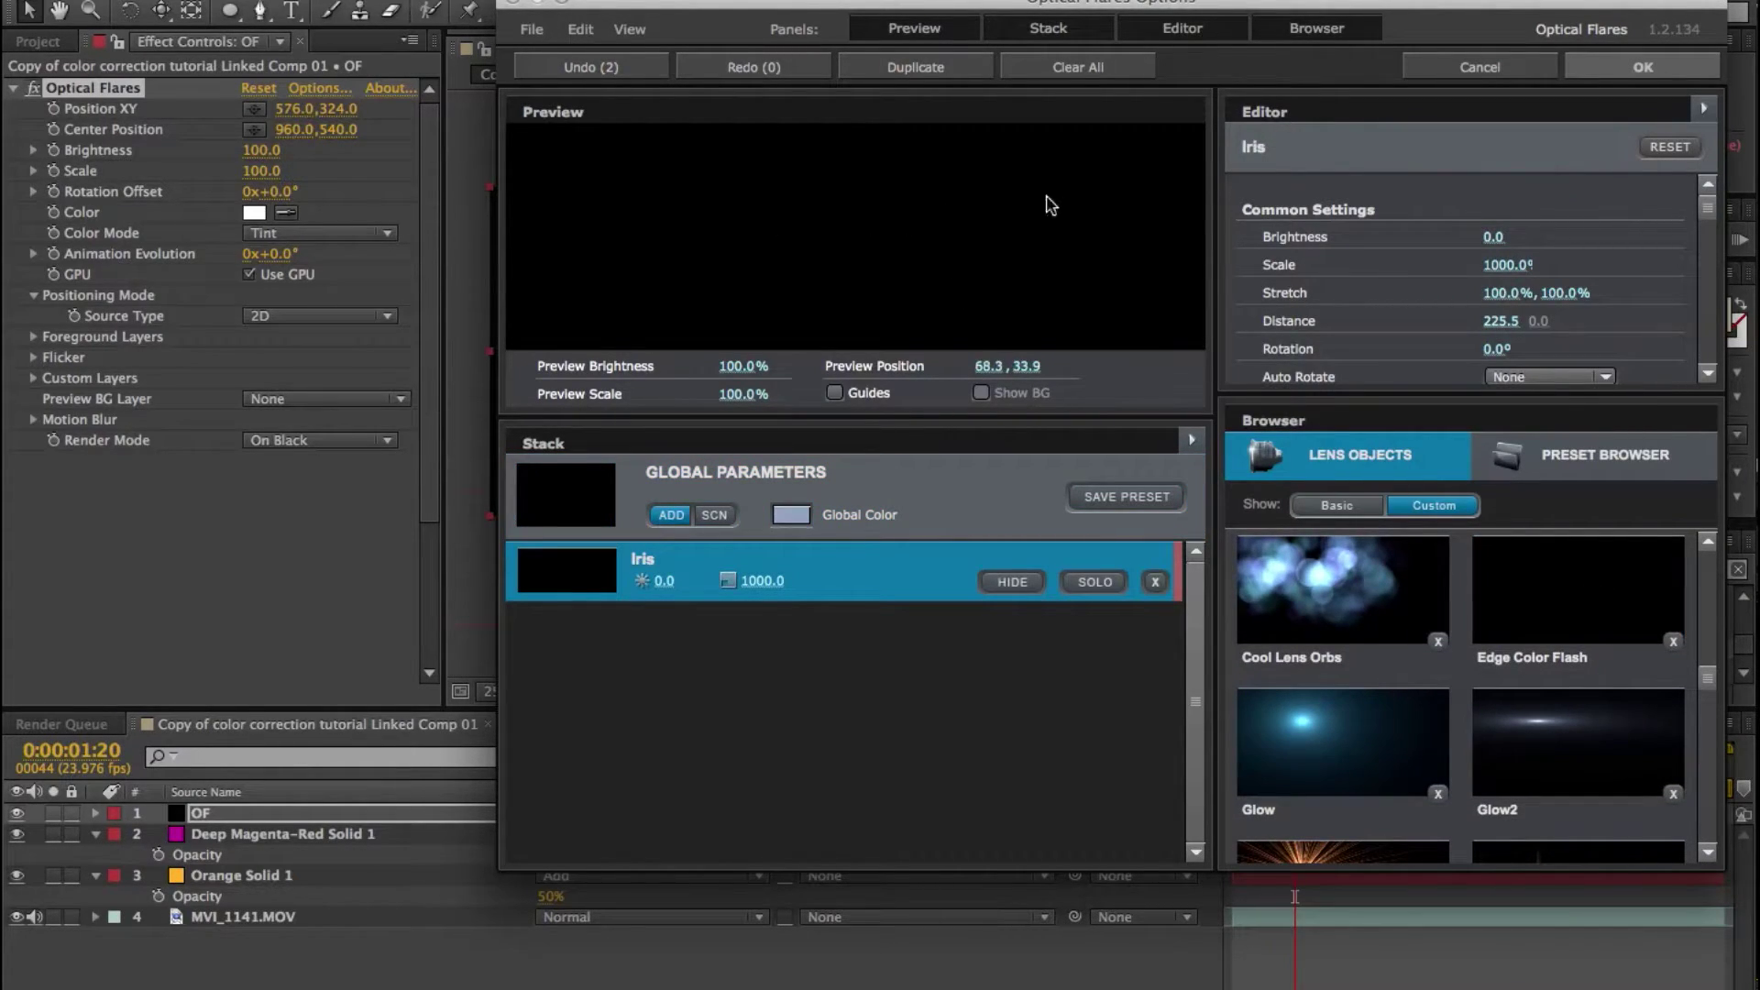
{"action": "left_click_drag", "start_coordinate": [1050, 206], "coordinate": [1290, 184]}
{"action": "left_click_drag", "start_coordinate": [1187, 206], "coordinate": [1015, 213]}
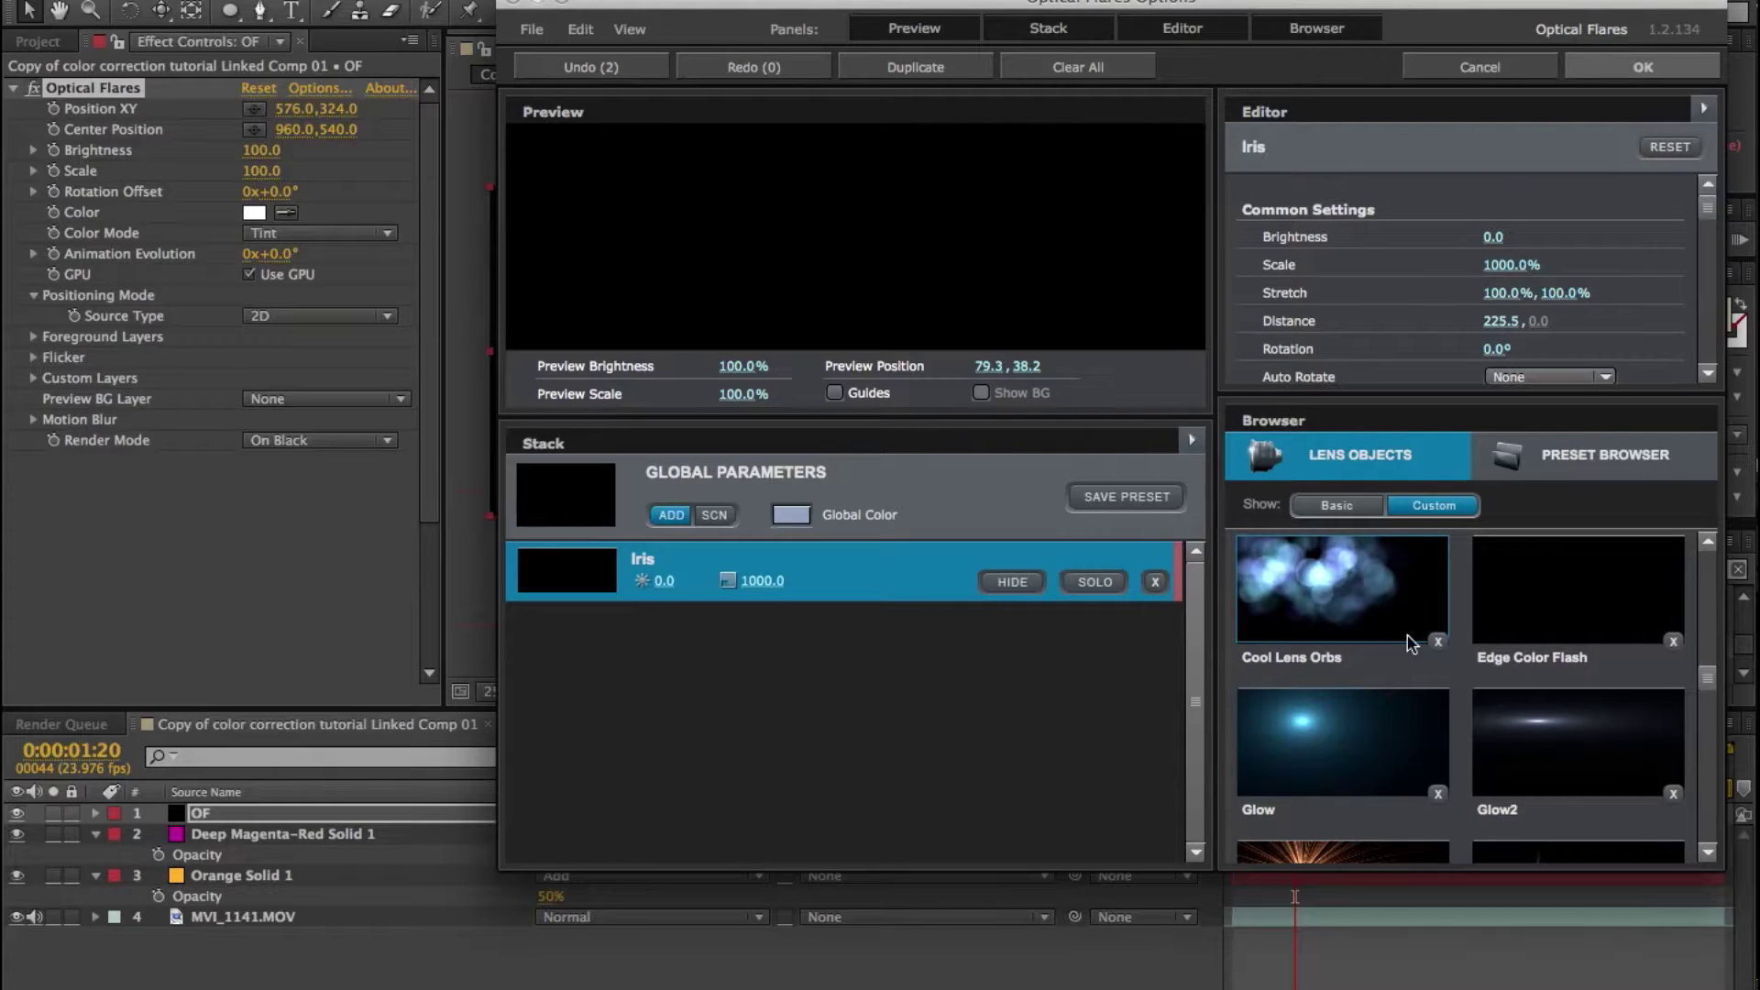
Add Soft Light Iris and a Basic Glow element, and move the flare lower.
{"action": "scroll", "coordinate": [1412, 644], "scroll_direction": "down", "scroll_amount": 15}
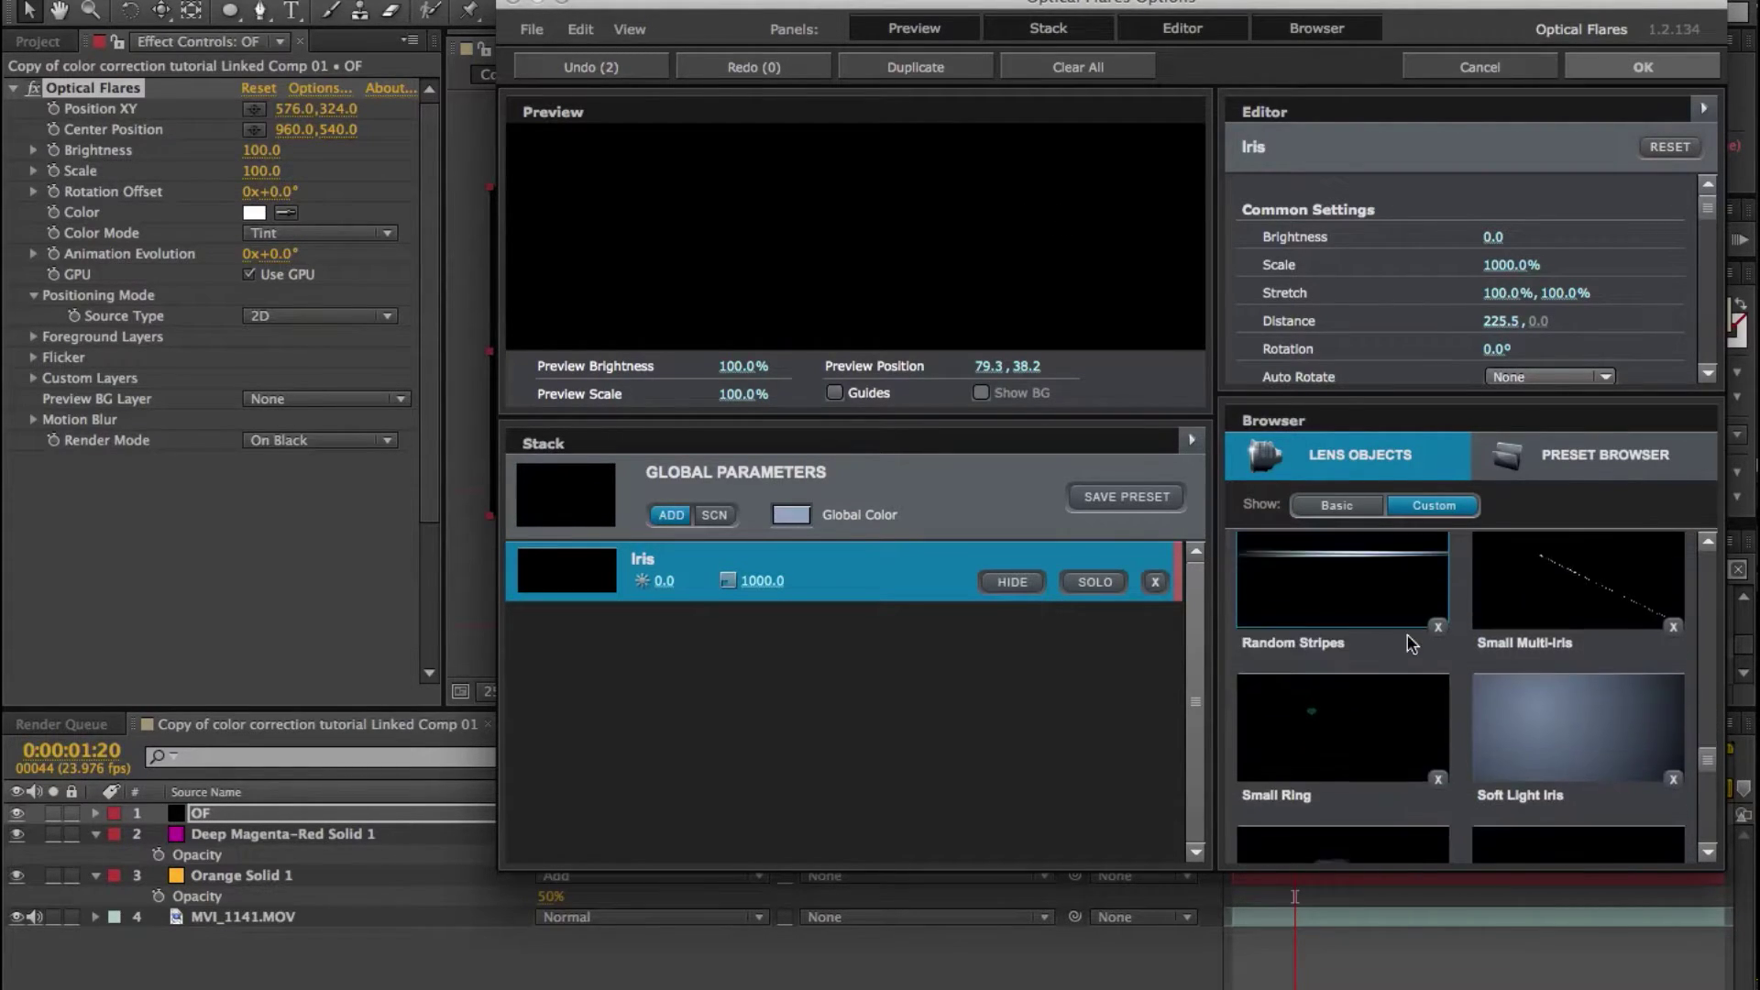
{"action": "scroll", "coordinate": [1412, 643], "scroll_direction": "down", "scroll_amount": 5}
{"action": "left_click", "coordinate": [1579, 573]}
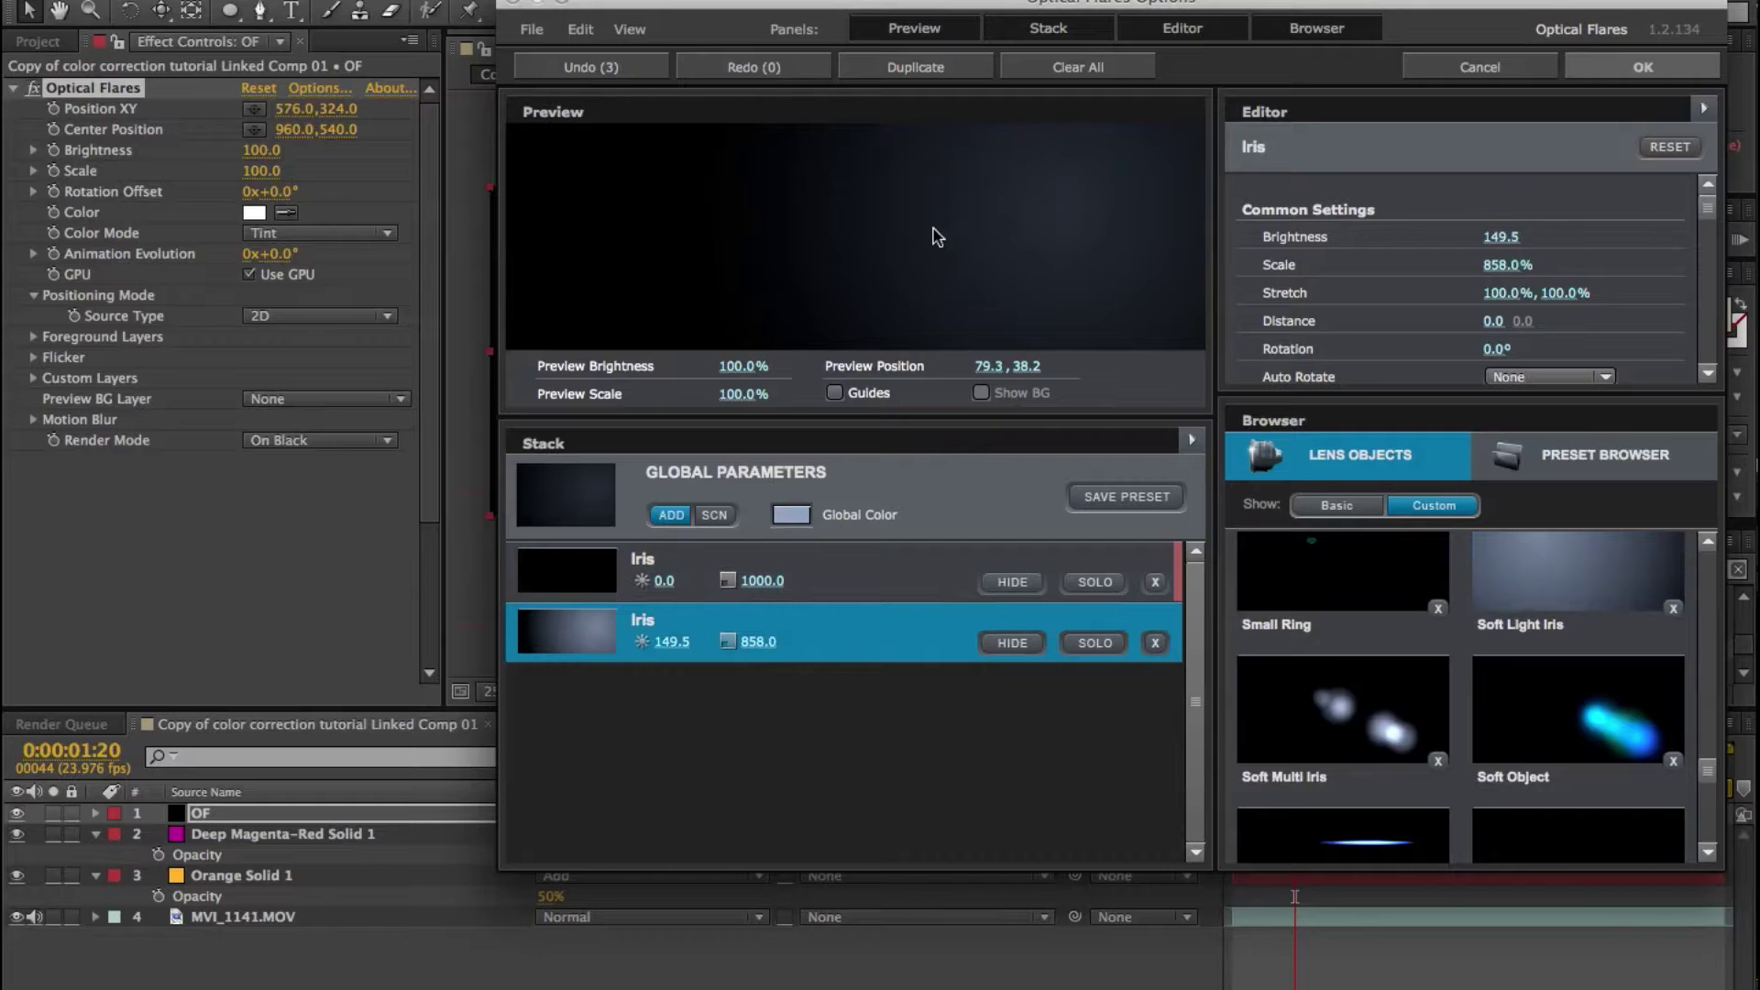
{"action": "left_click", "coordinate": [1331, 505]}
{"action": "left_click", "coordinate": [1344, 644]}
{"action": "left_click_drag", "start_coordinate": [1036, 266], "coordinate": [1288, 194]}
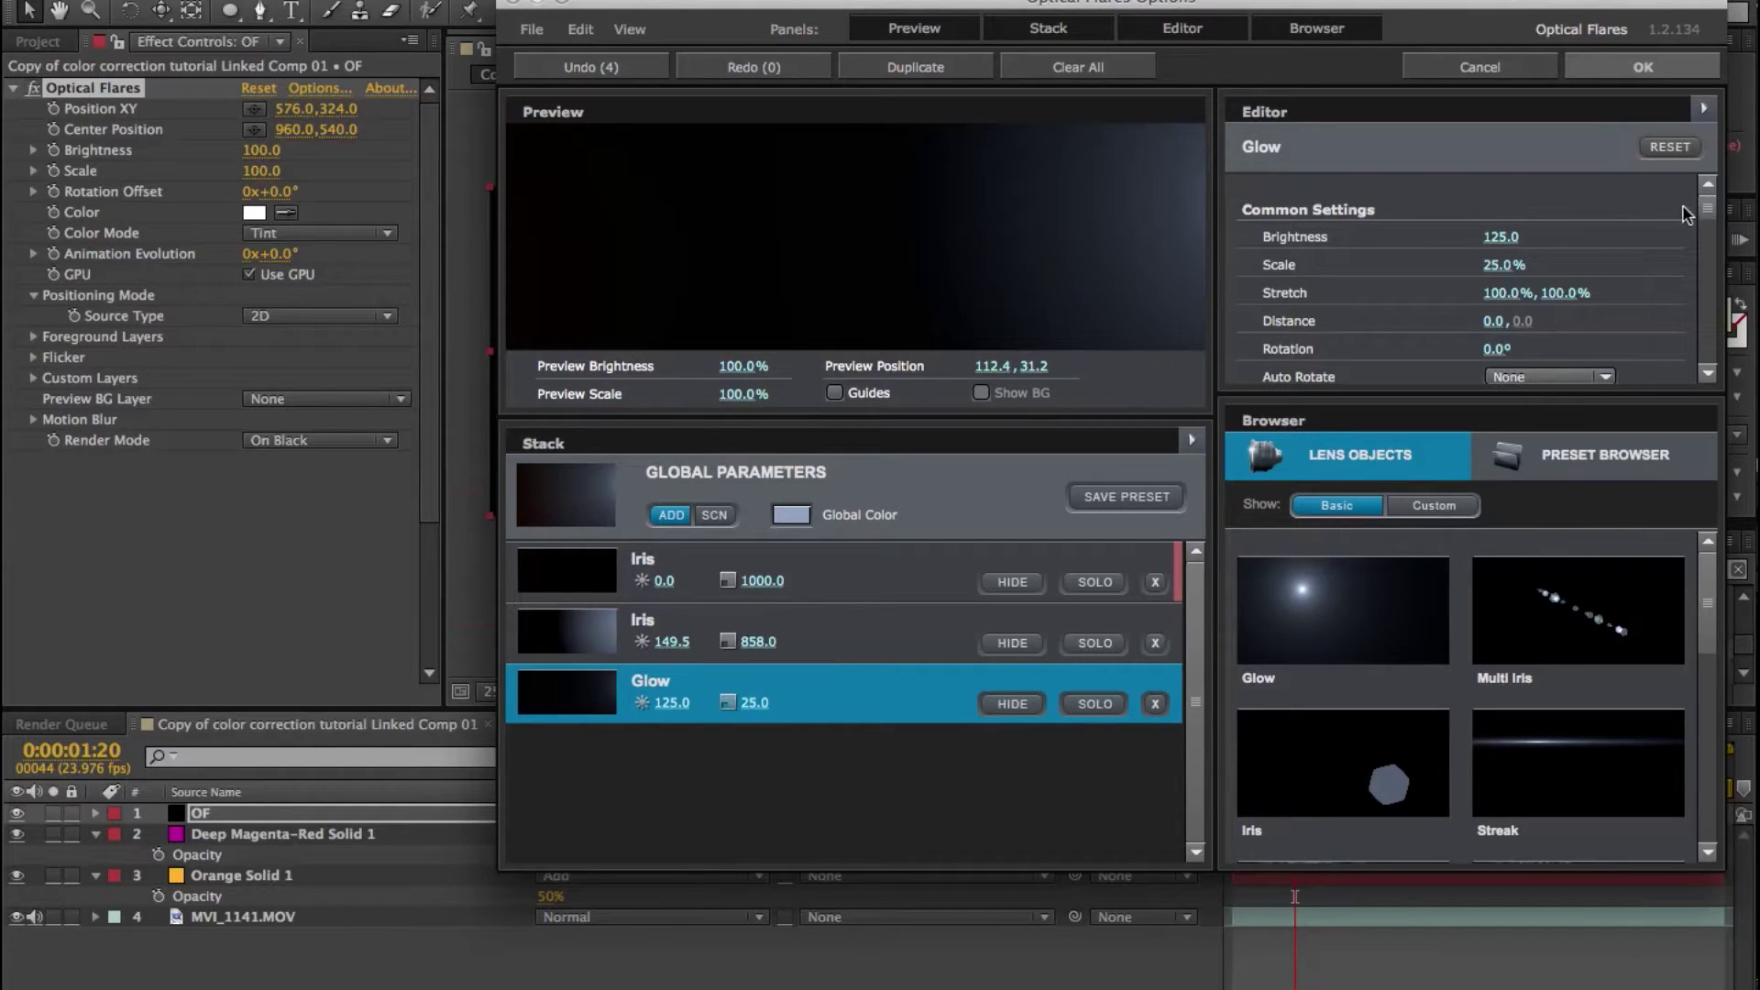
Bring up the flare's global parameters and the lens texture image choices.
{"action": "left_click_drag", "start_coordinate": [1711, 213], "coordinate": [1710, 209]}
{"action": "left_click", "coordinate": [1050, 496]}
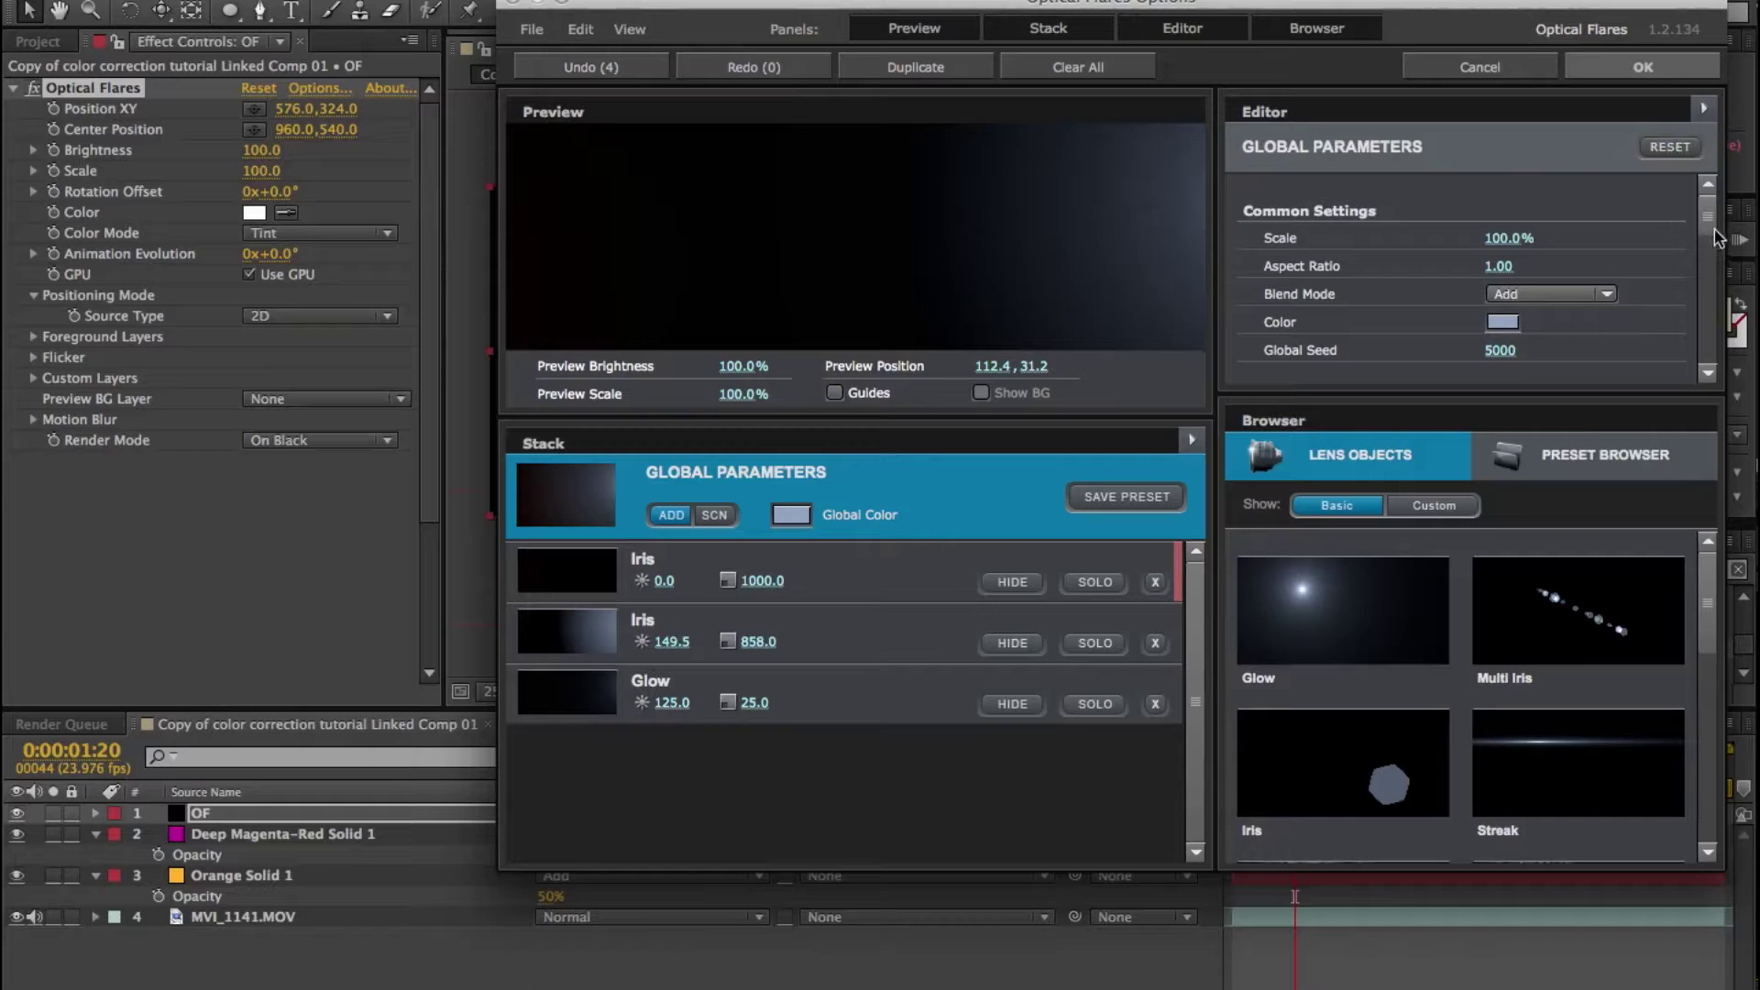
{"action": "left_click_drag", "start_coordinate": [1710, 224], "coordinate": [1723, 279]}
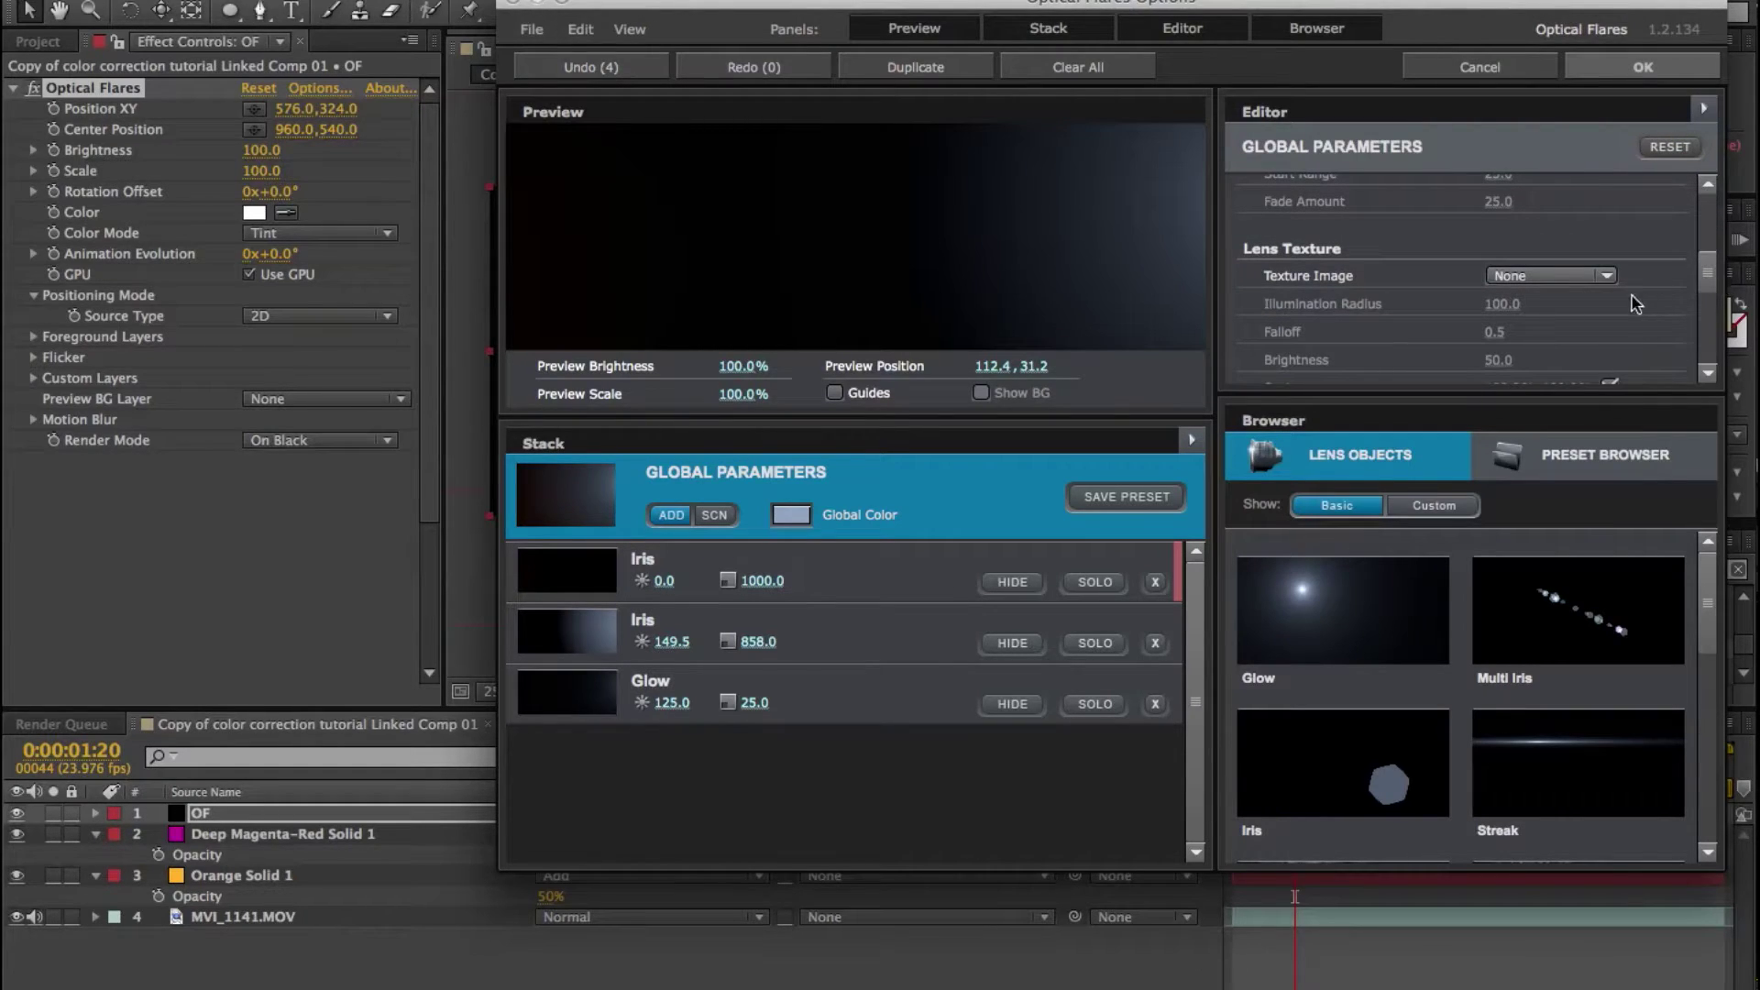
{"action": "left_click", "coordinate": [1577, 273]}
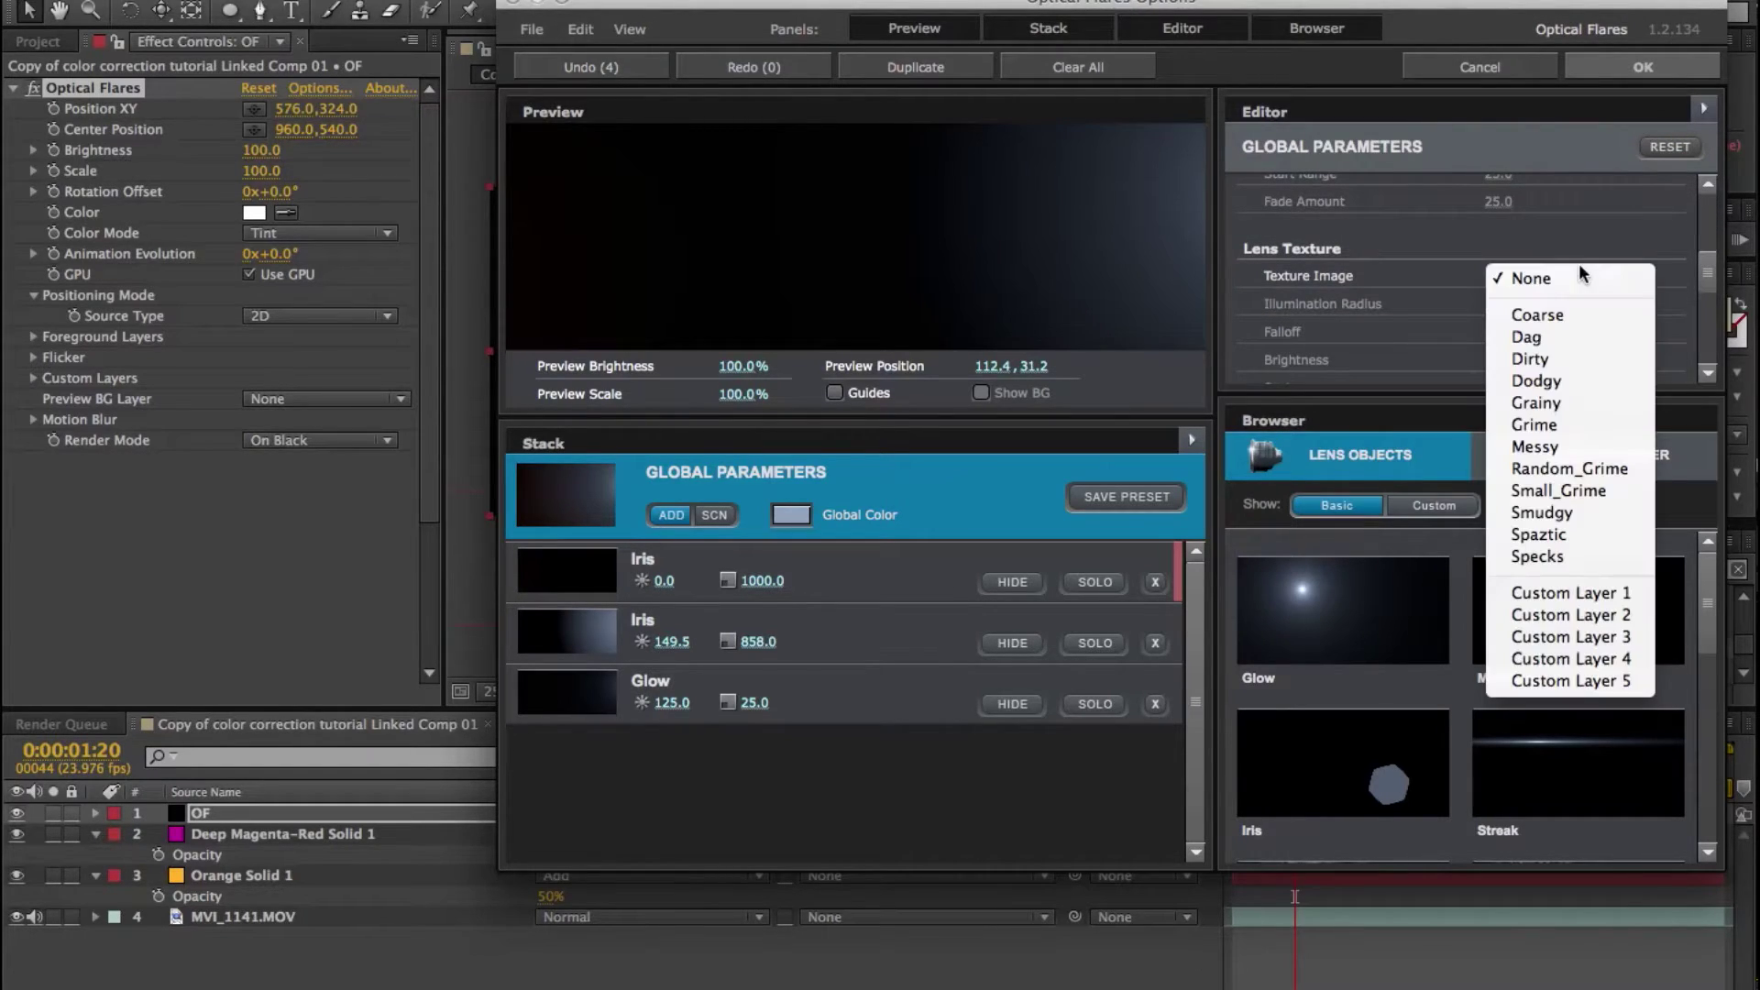
Use the Dirty lens texture with brightness lowered to 30.5.
{"action": "left_click", "coordinate": [1543, 359]}
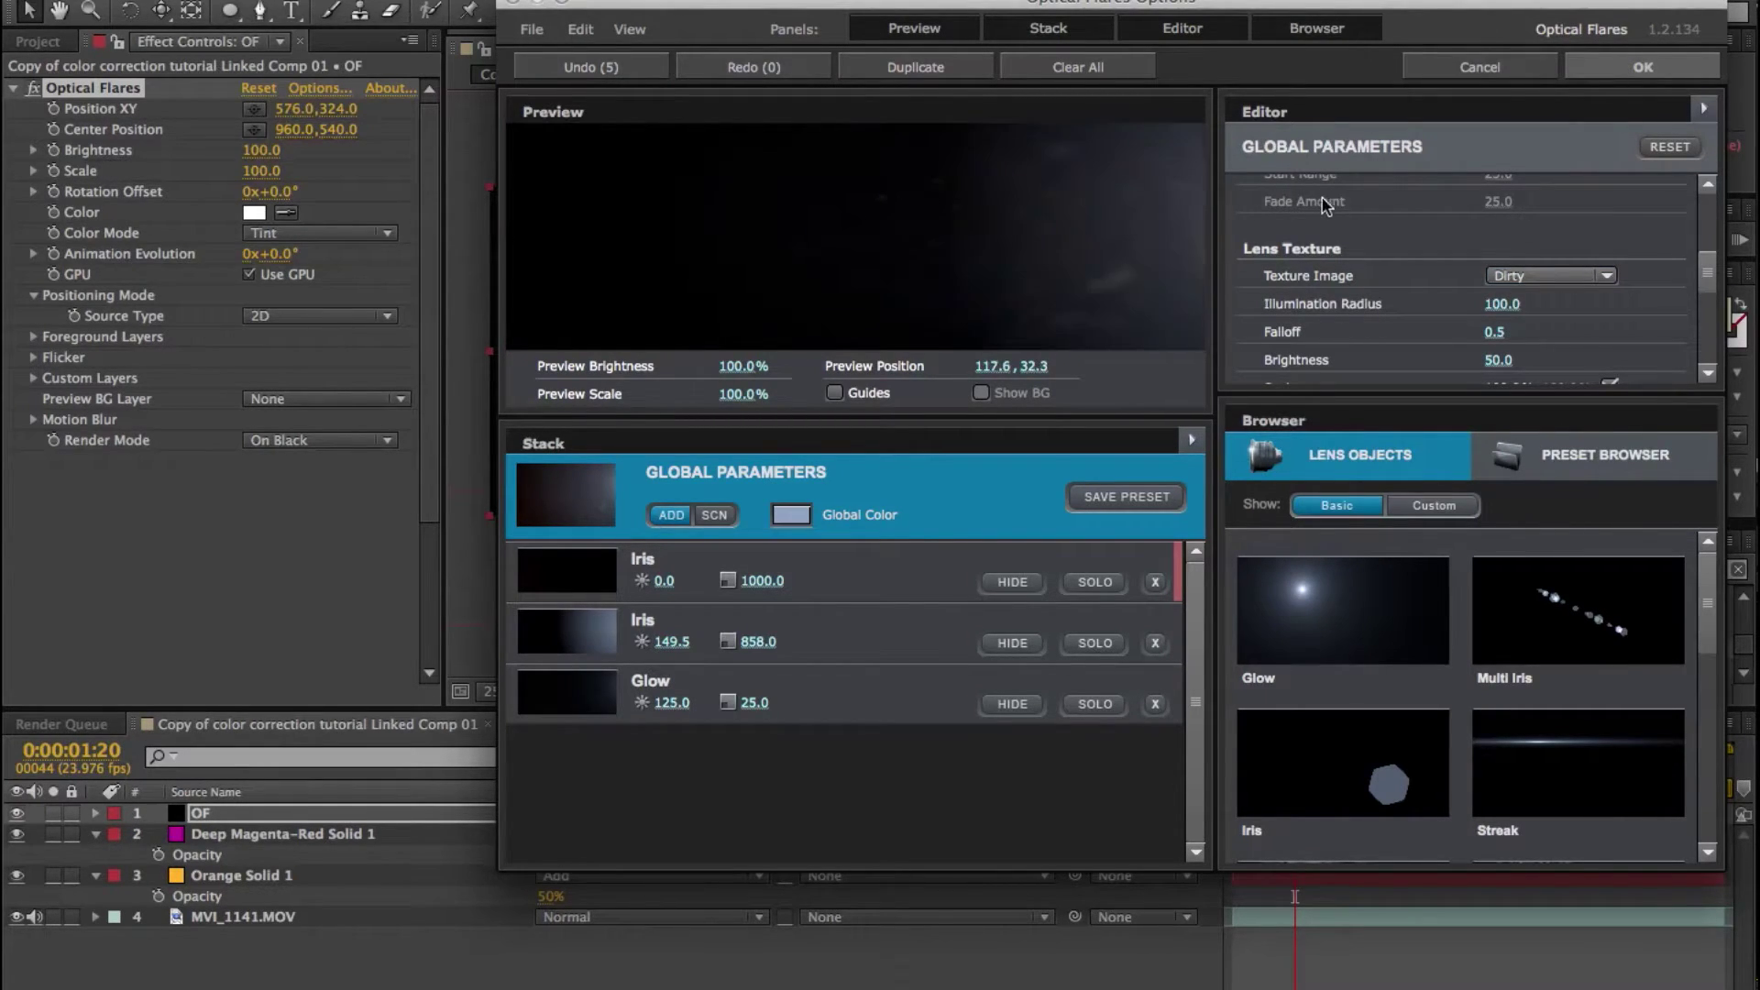
{"action": "scroll", "coordinate": [1320, 206], "scroll_direction": "up", "scroll_amount": 6}
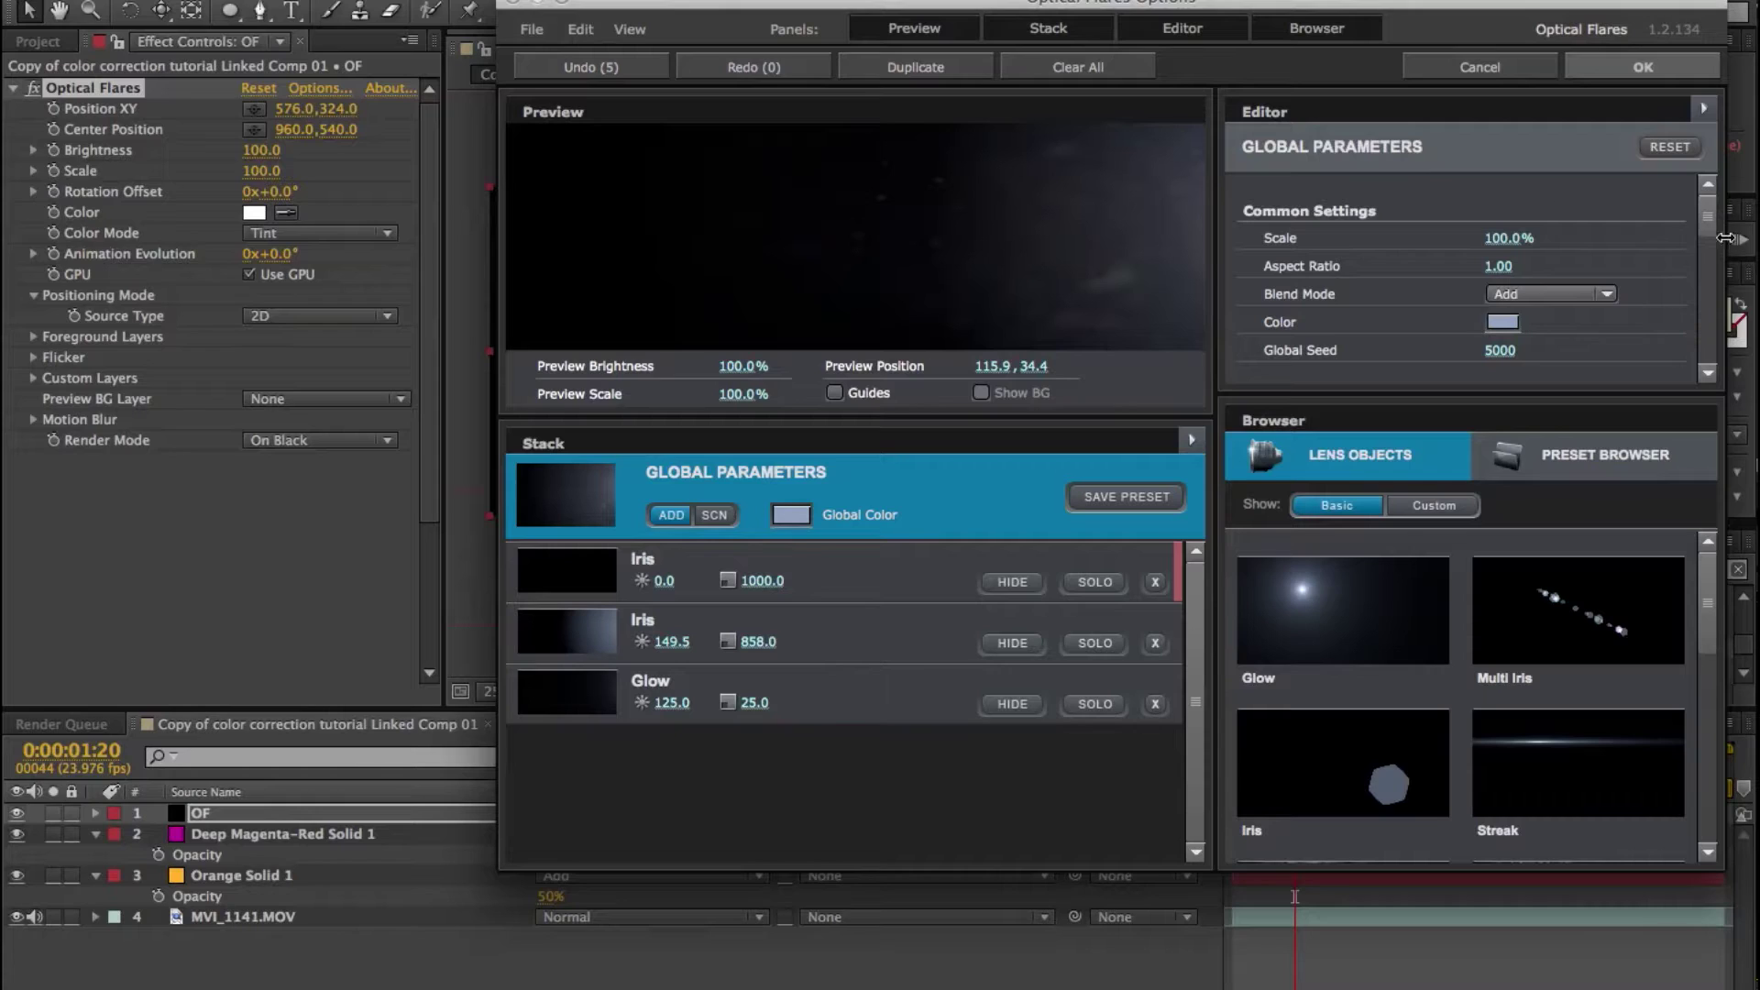
{"action": "left_click_drag", "start_coordinate": [1707, 217], "coordinate": [1717, 292]}
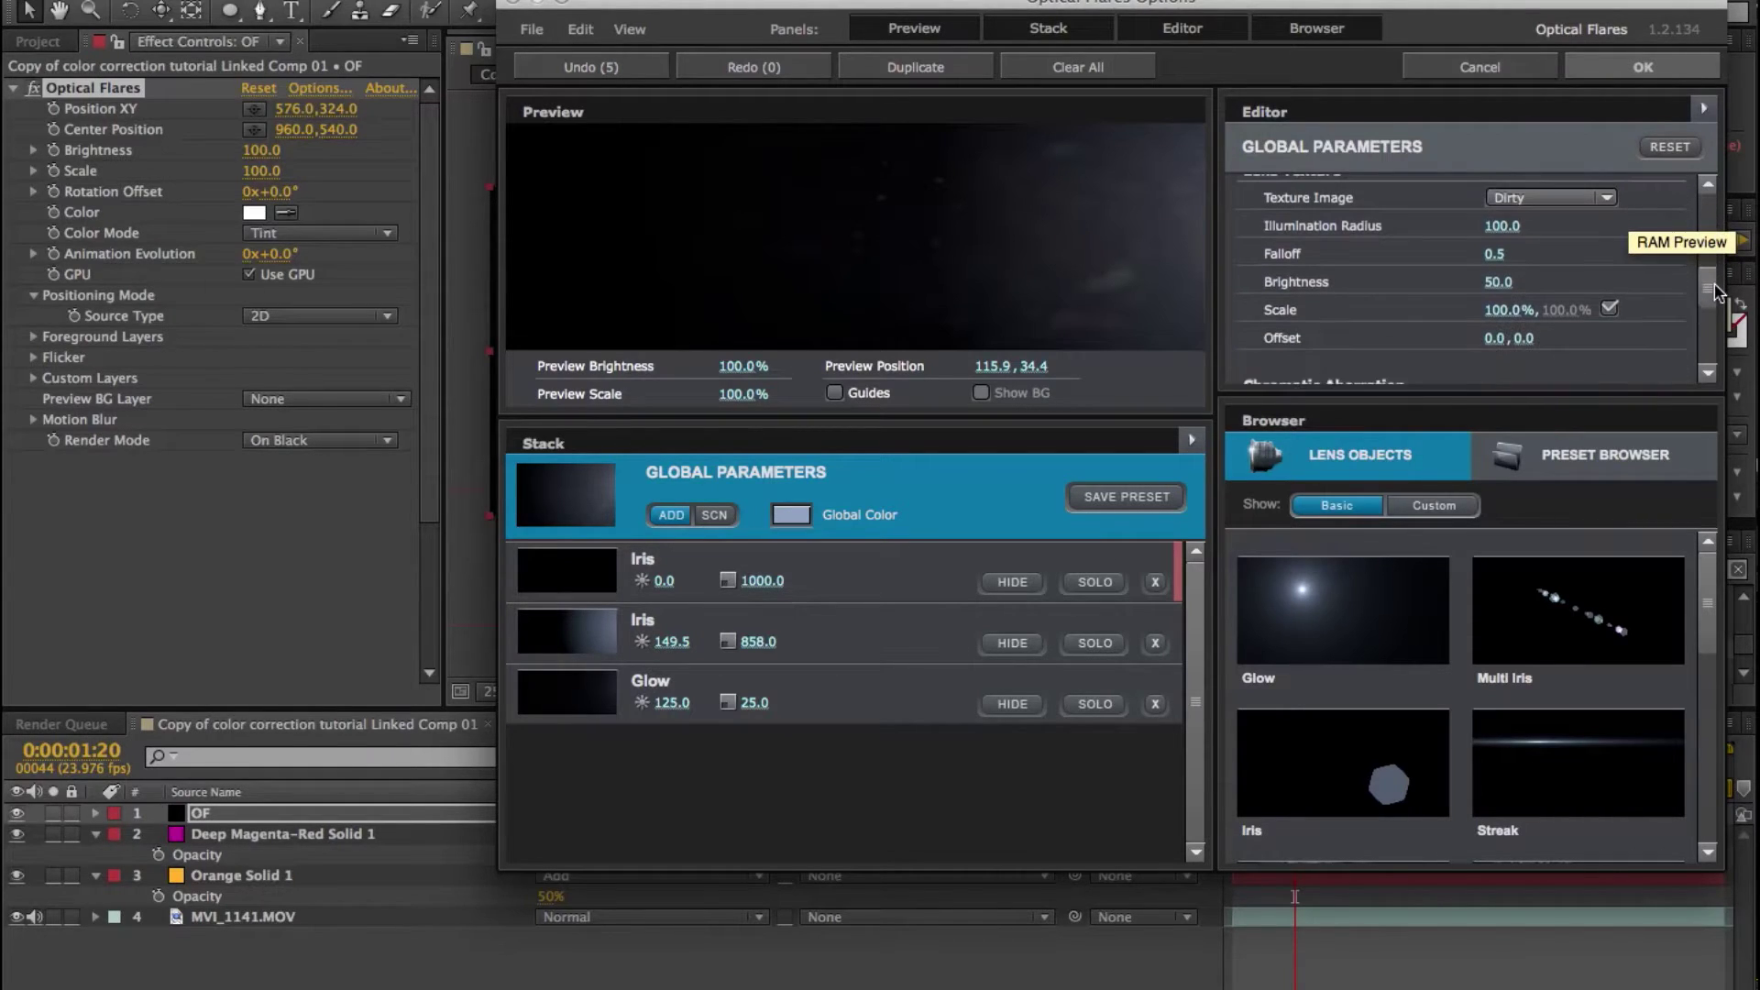
{"action": "left_click_drag", "start_coordinate": [1503, 293], "coordinate": [1447, 294]}
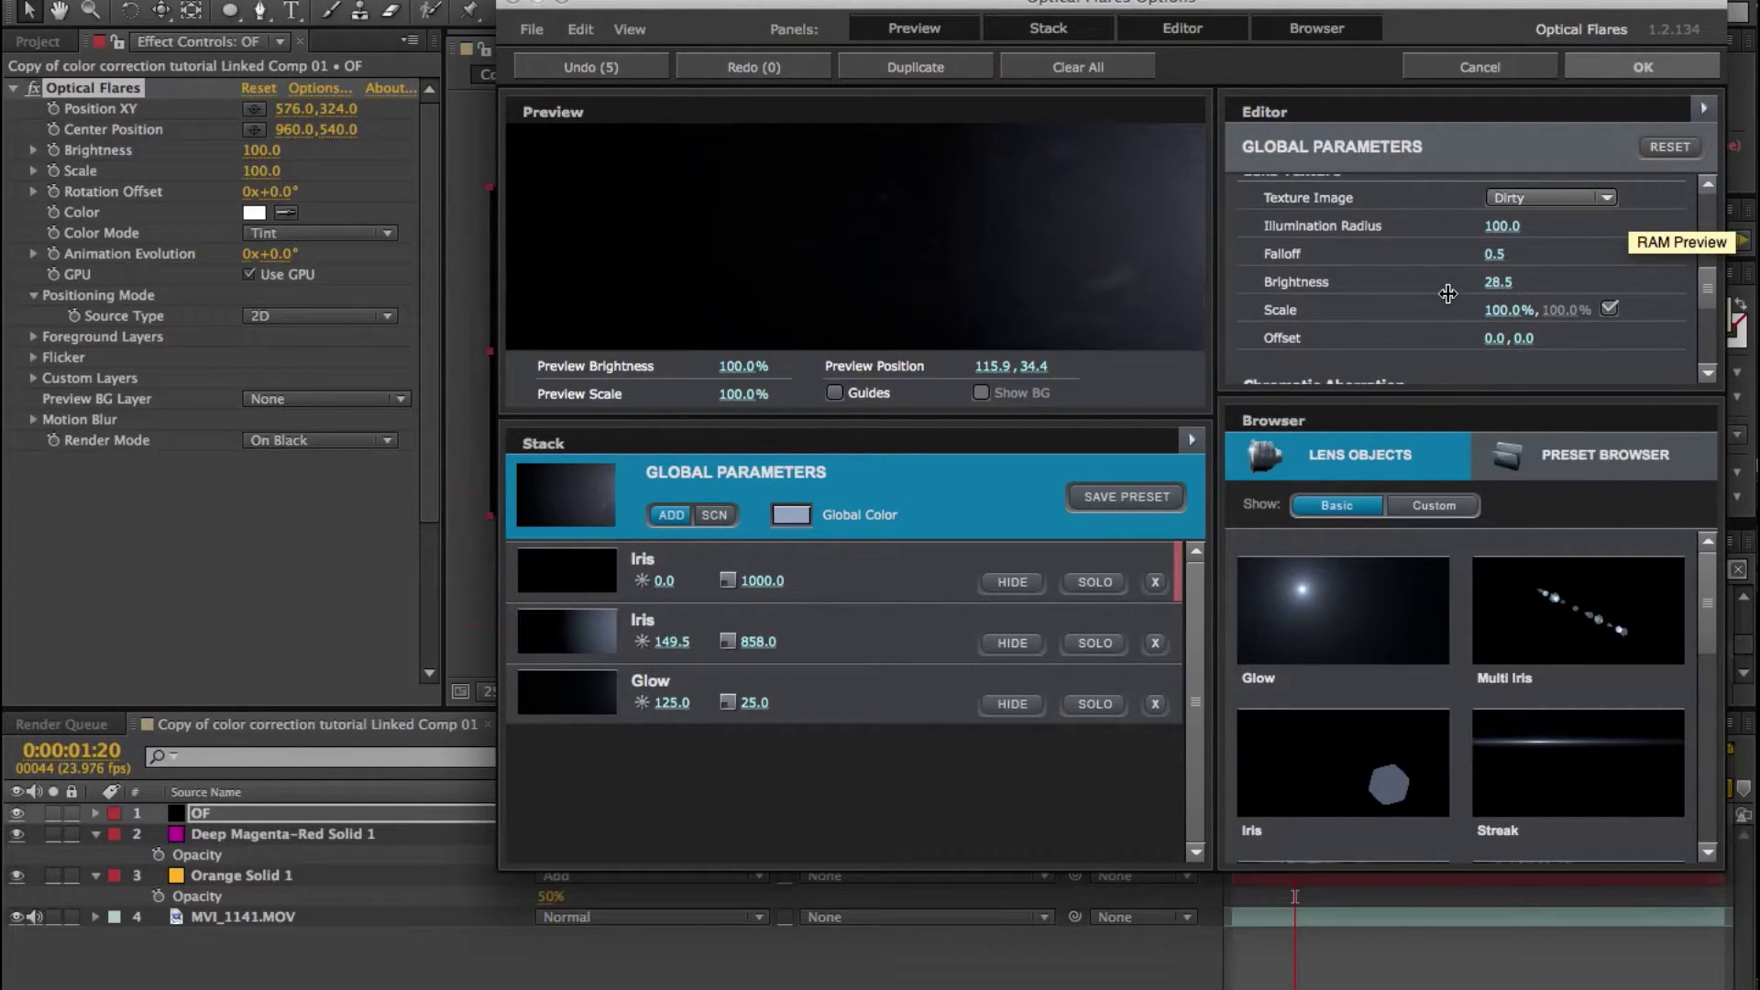
Tint the flare peach-orange FFB178, apply, and move it past the right edge to 2240,420.
{"action": "left_click", "coordinate": [805, 514]}
{"action": "left_click_drag", "start_coordinate": [912, 574], "coordinate": [905, 660]}
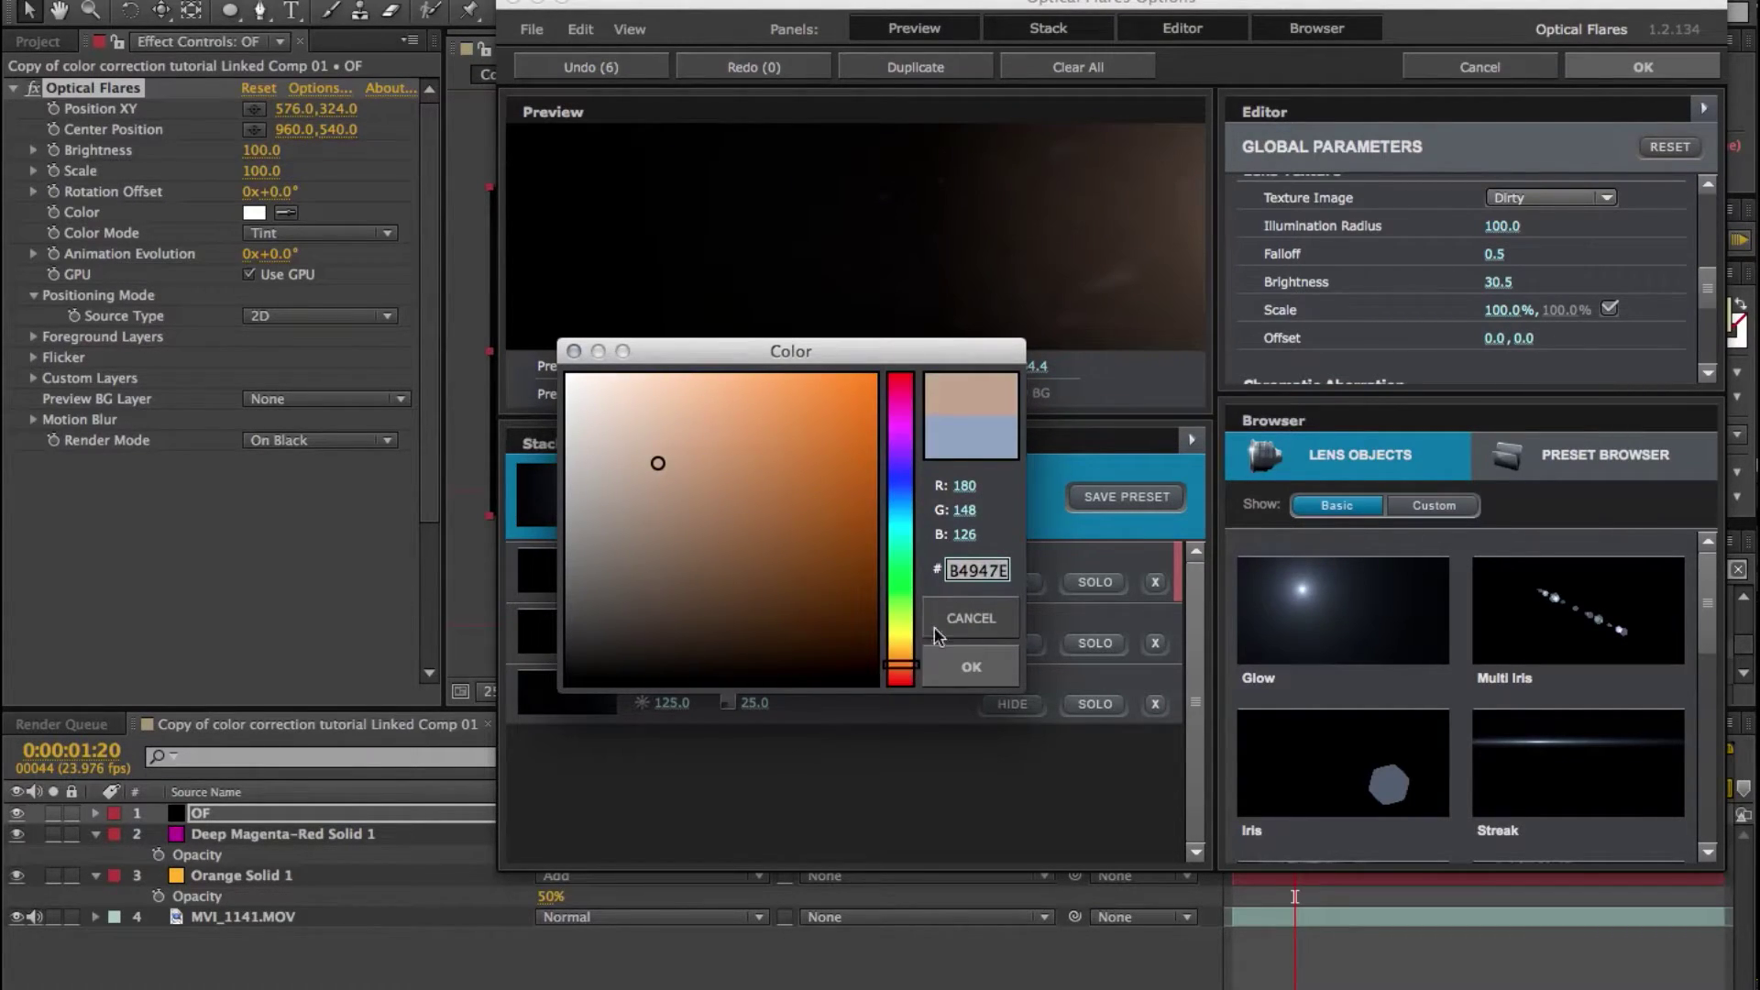
{"action": "mouse_move", "coordinate": [678, 444]}
{"action": "left_mouse_down"}
{"action": "mouse_move", "coordinate": [821, 385]}
{"action": "mouse_move", "coordinate": [773, 382]}
{"action": "mouse_move", "coordinate": [744, 431]}
{"action": "mouse_move", "coordinate": [688, 387]}
{"action": "mouse_move", "coordinate": [730, 381]}
{"action": "left_mouse_up"}
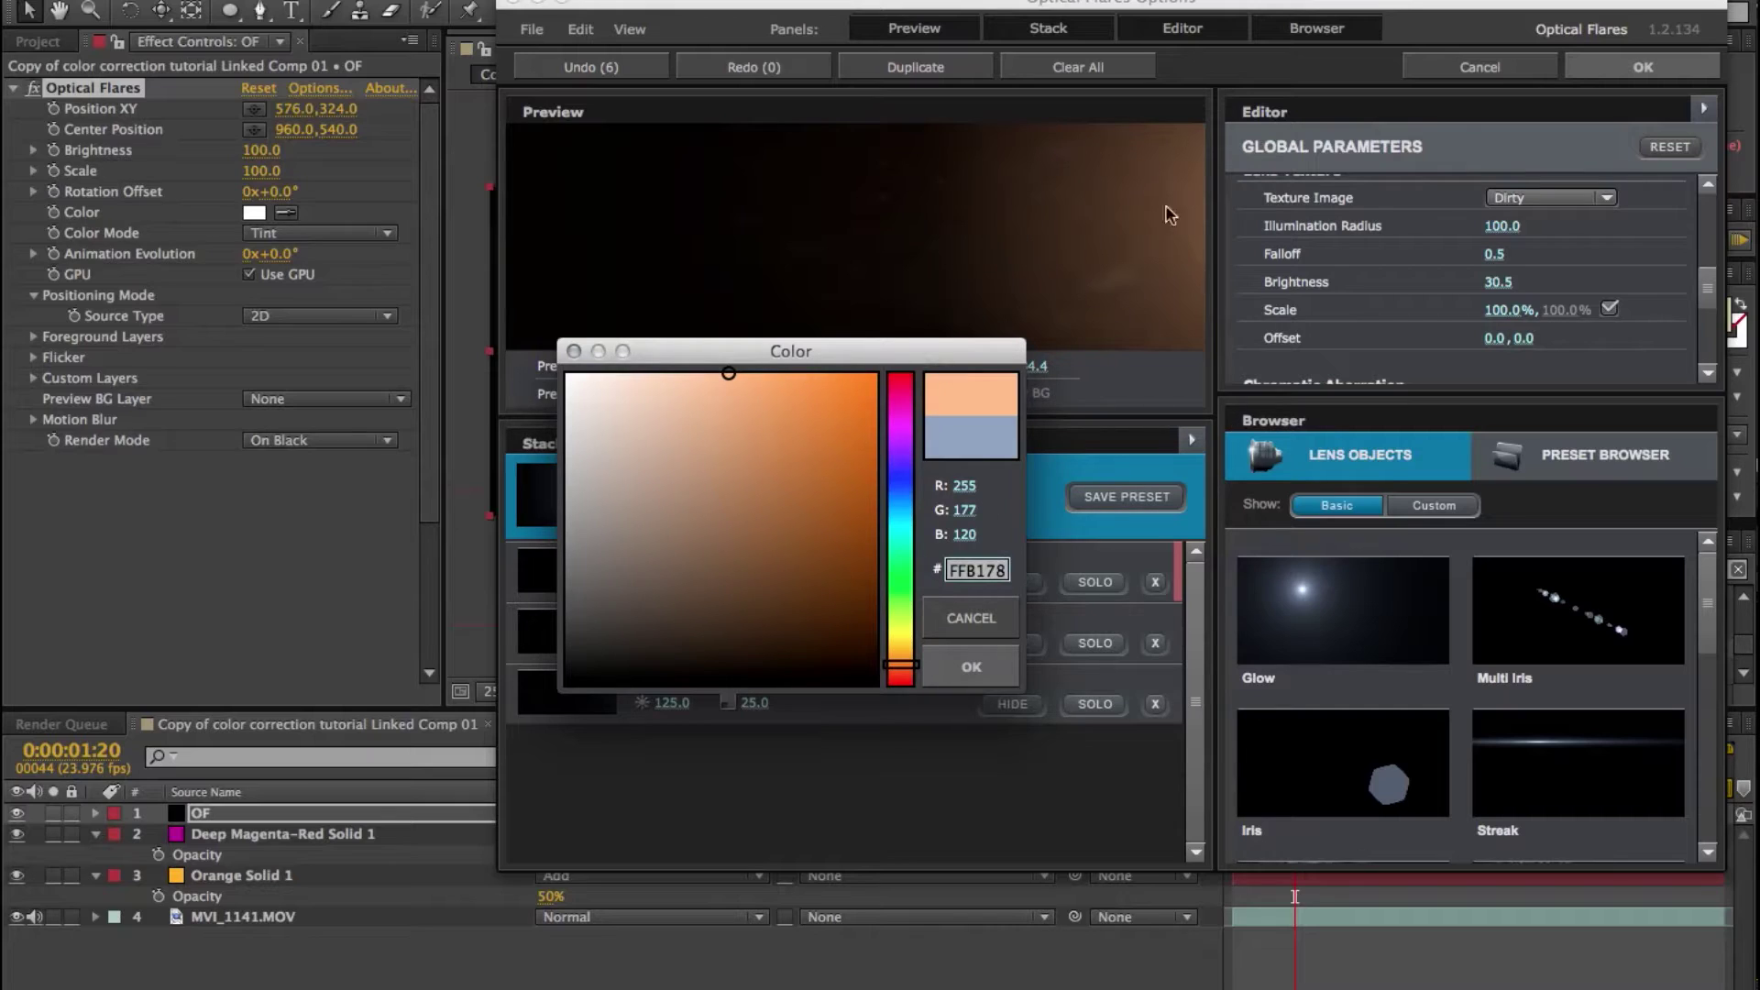
{"action": "left_click", "coordinate": [974, 667]}
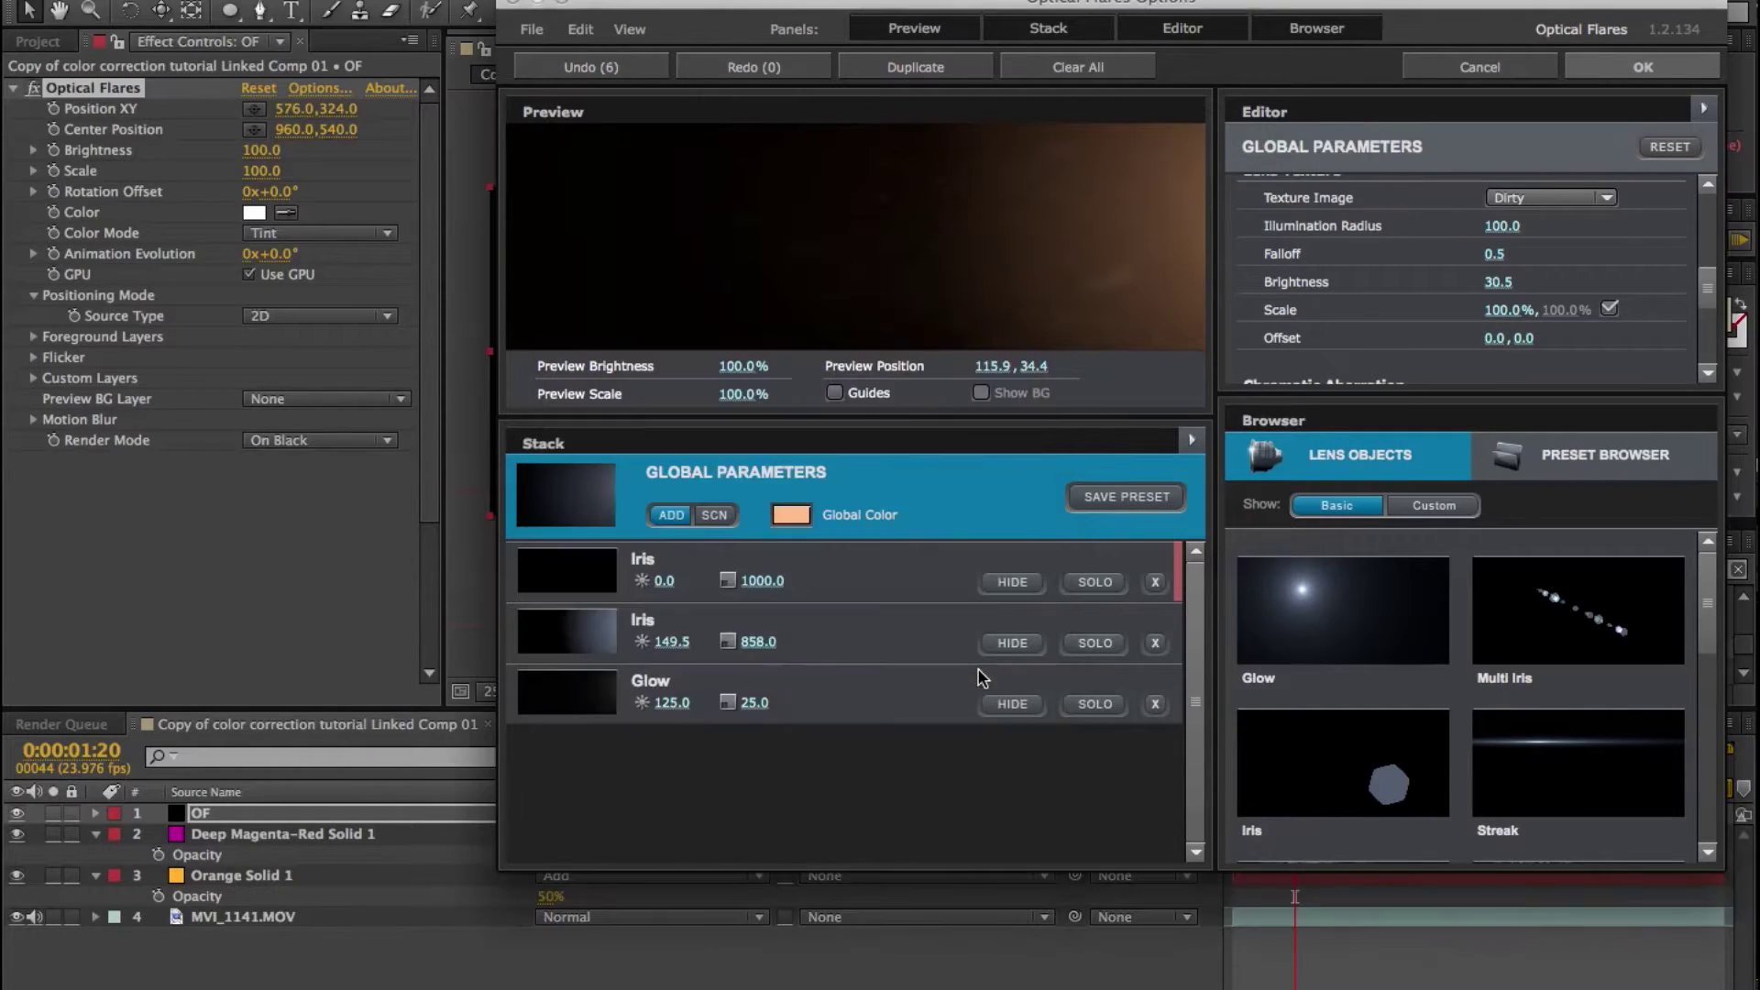
{"action": "left_click", "coordinate": [1646, 67]}
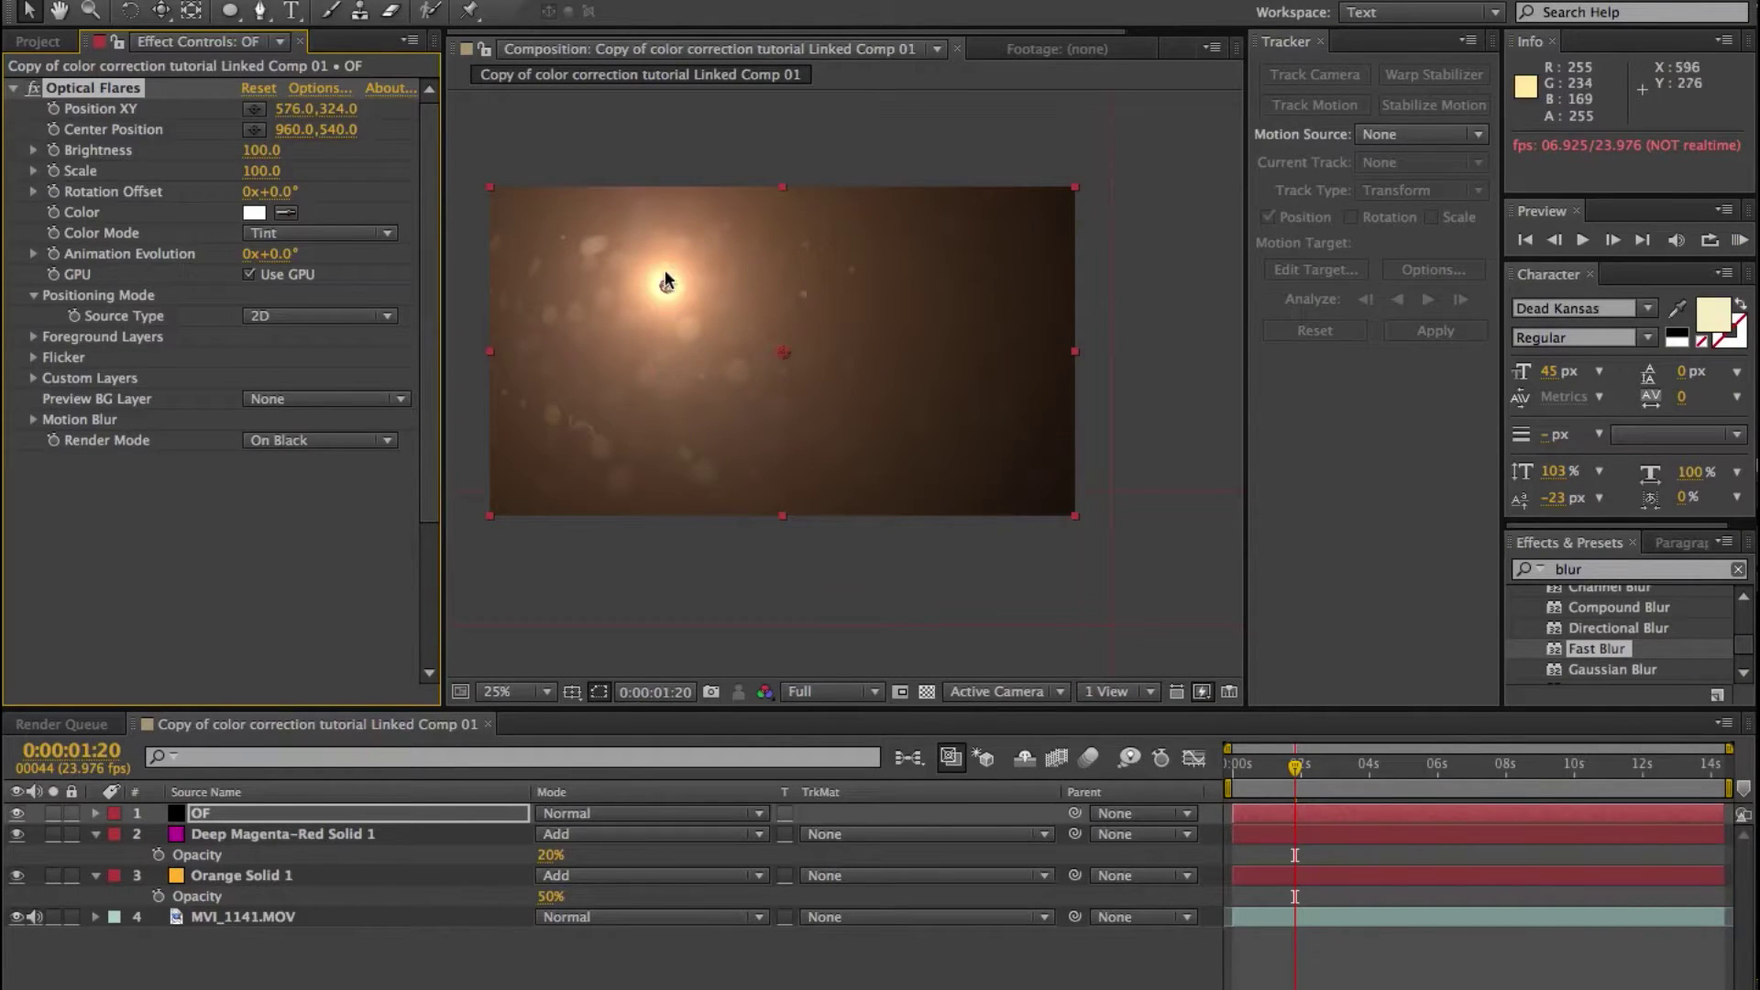
{"action": "left_click_drag", "start_coordinate": [676, 294], "coordinate": [1163, 323]}
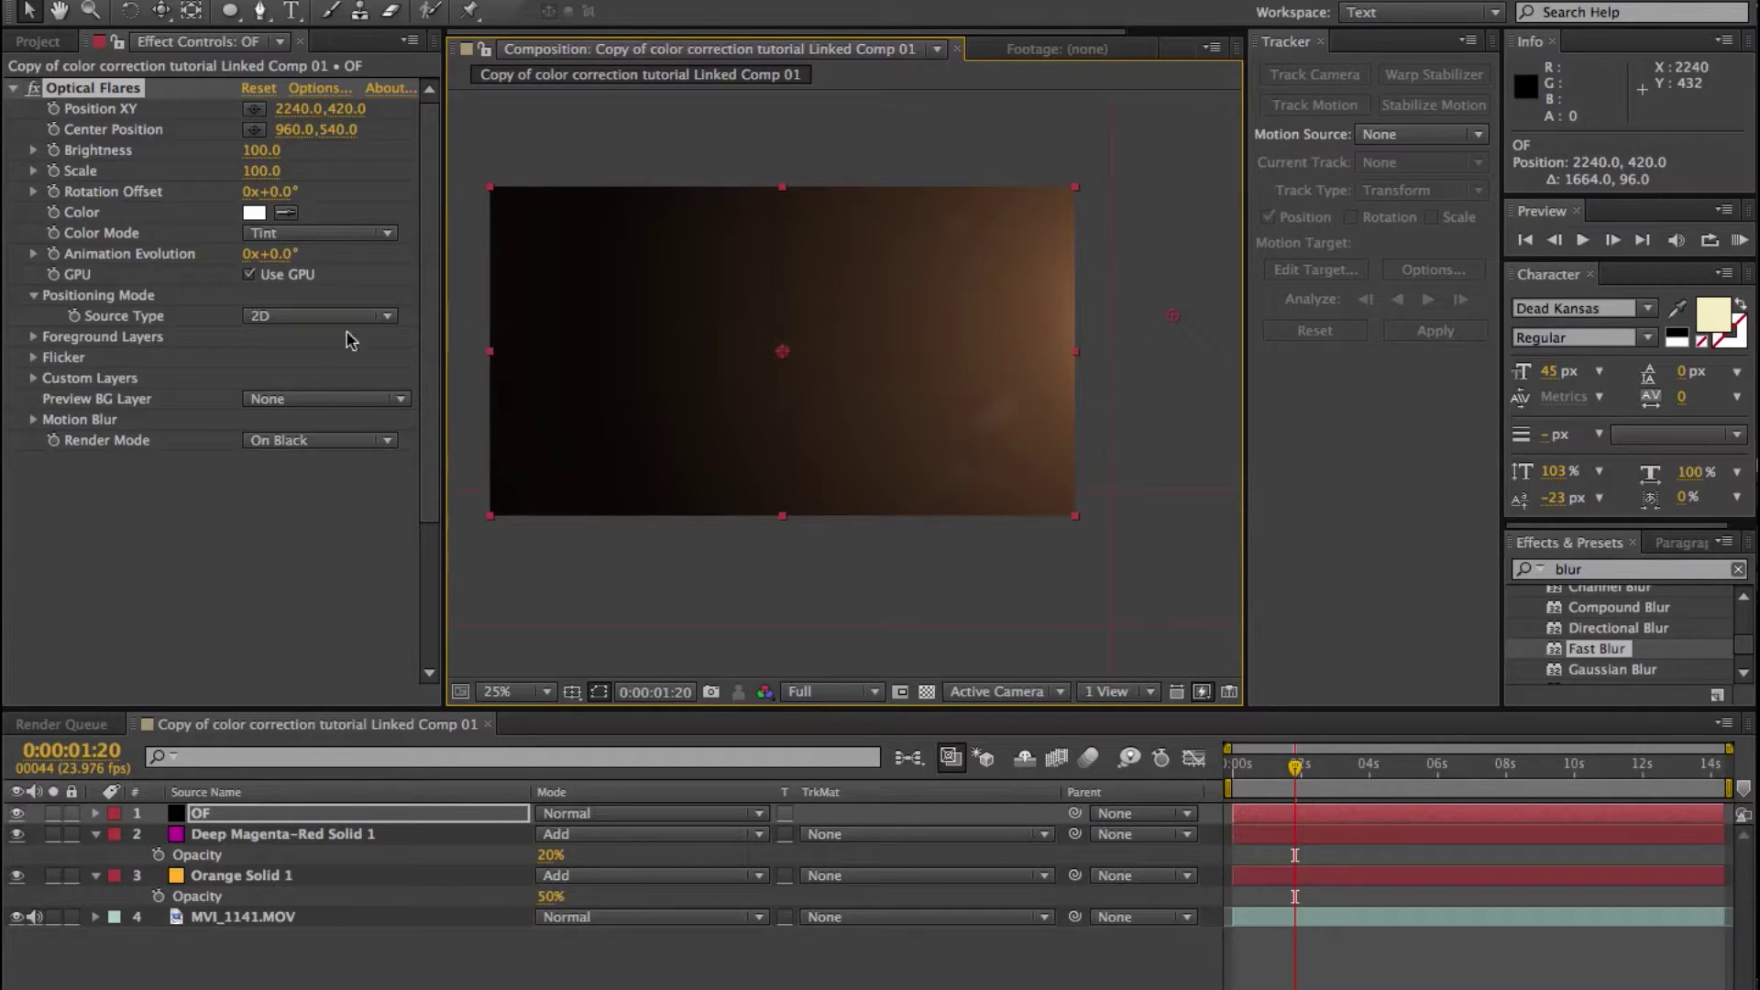
Set OF to Add blend mode and place the flare at 1980,480 near the right edge.
{"action": "left_click", "coordinate": [594, 832]}
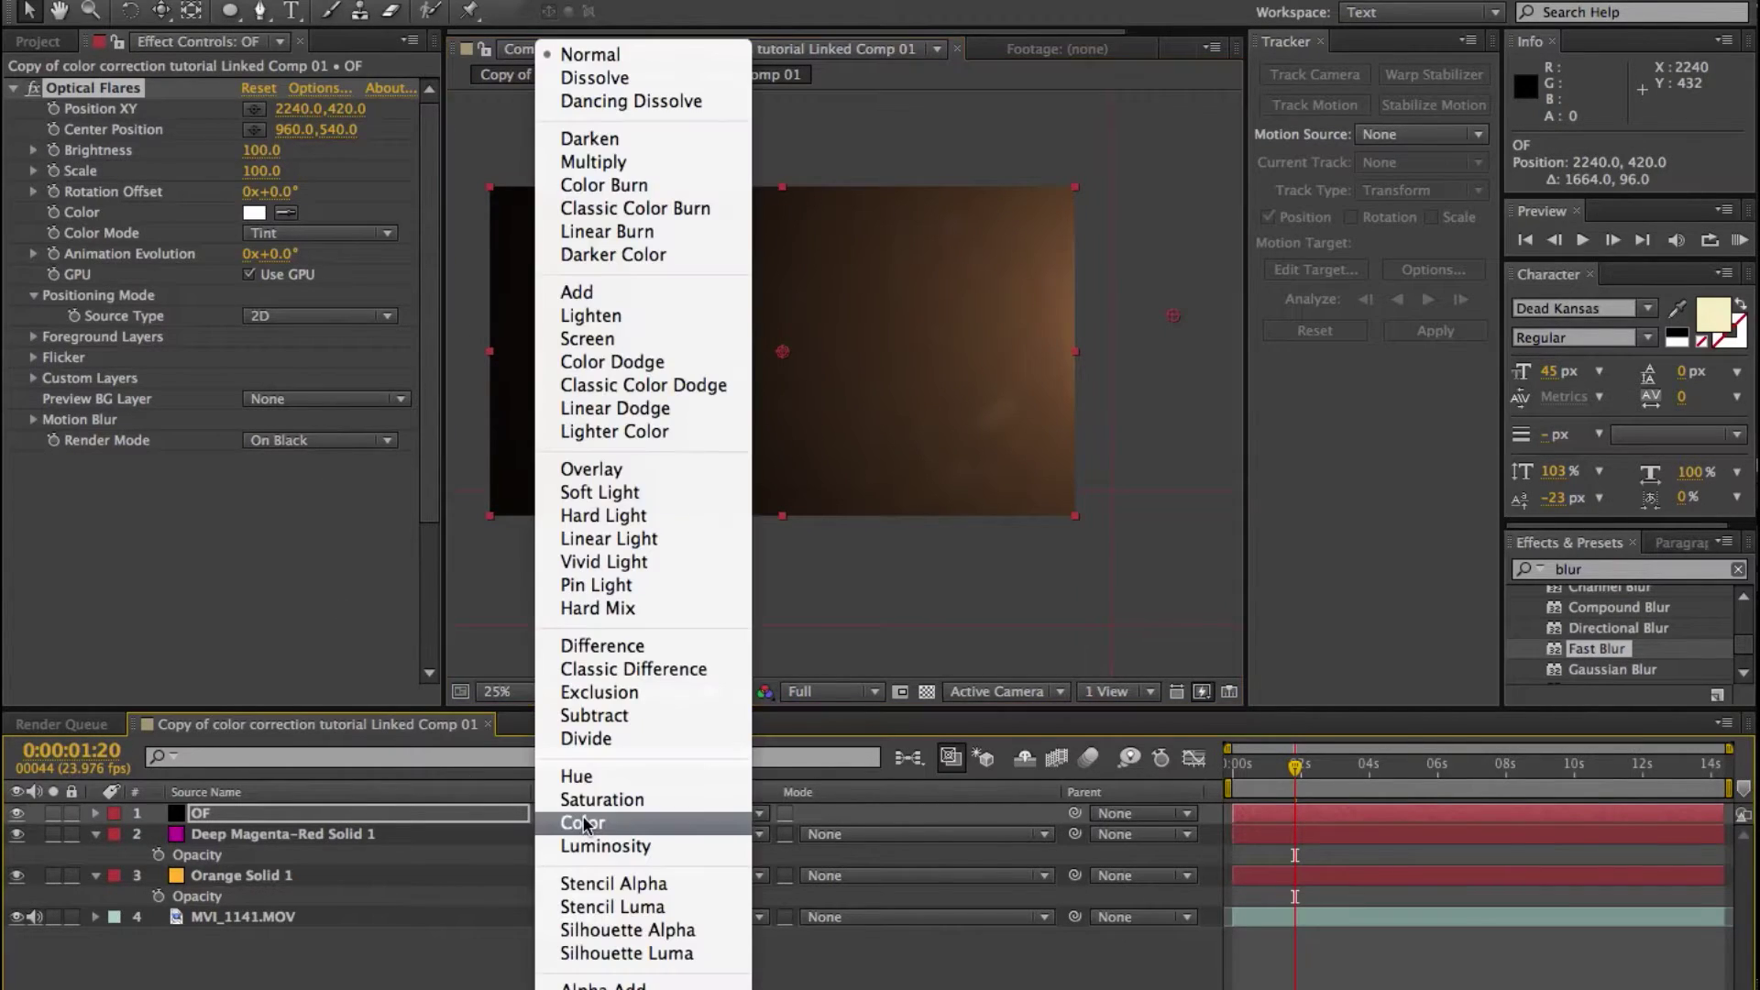
{"action": "left_click", "coordinate": [591, 303]}
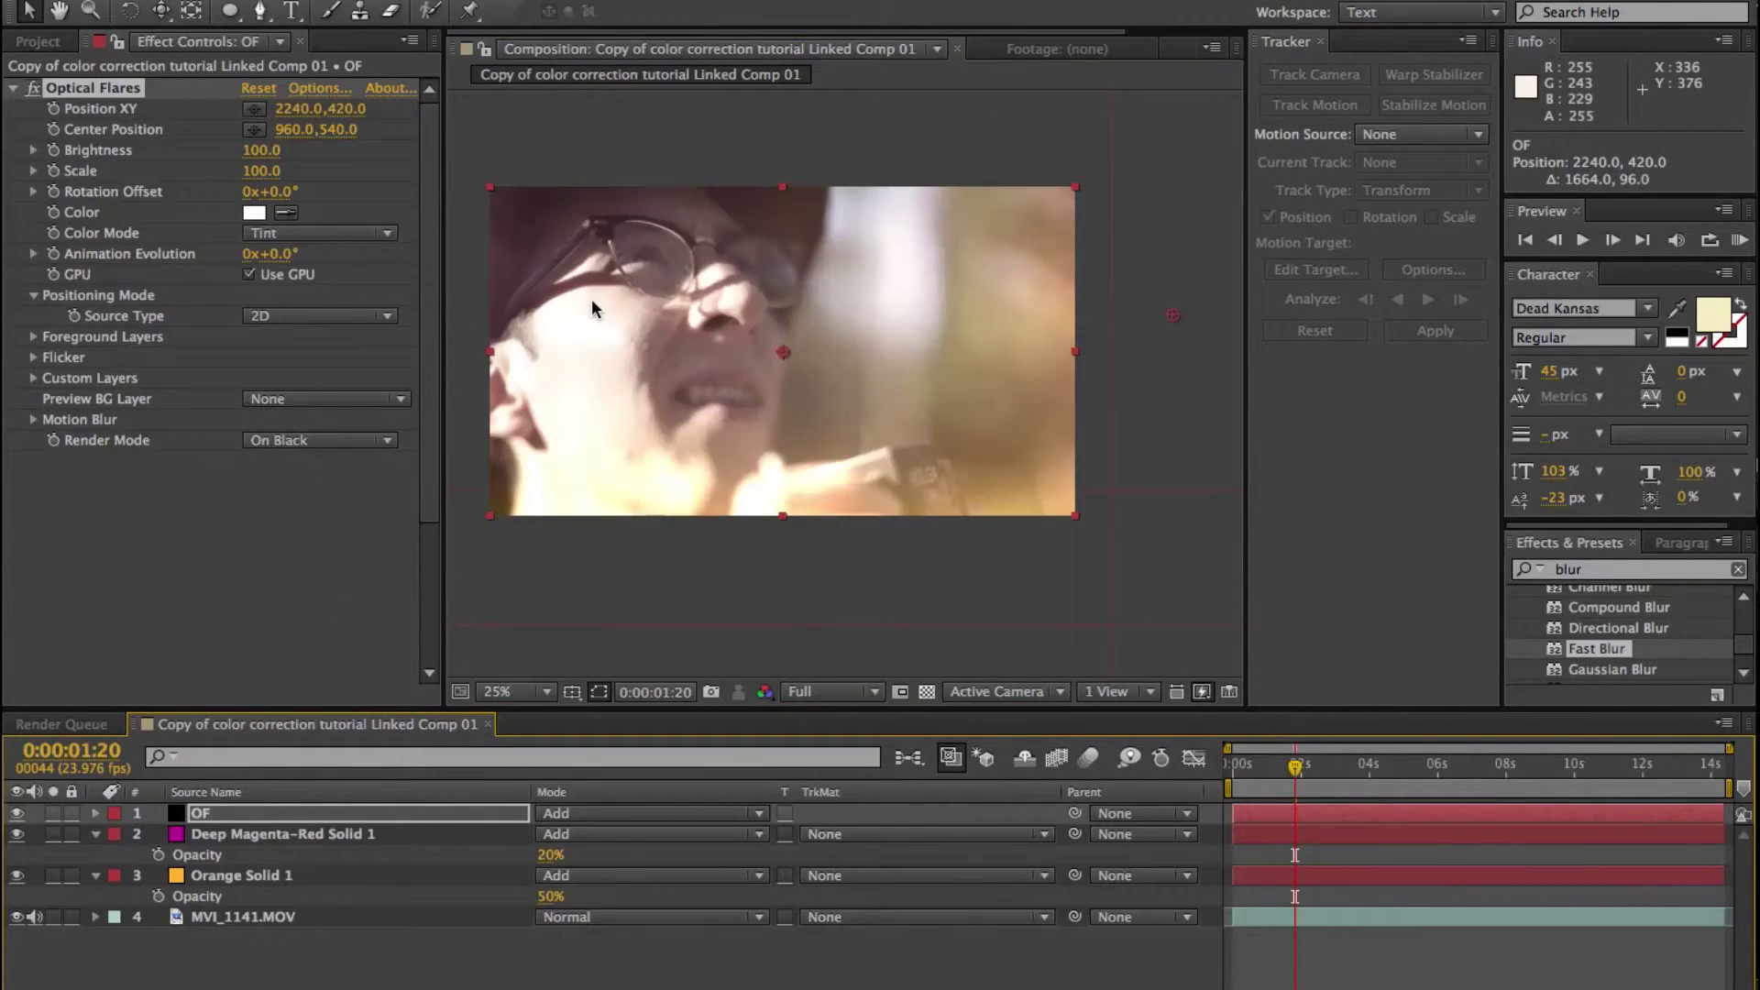
{"action": "left_click_drag", "start_coordinate": [1179, 321], "coordinate": [1023, 291]}
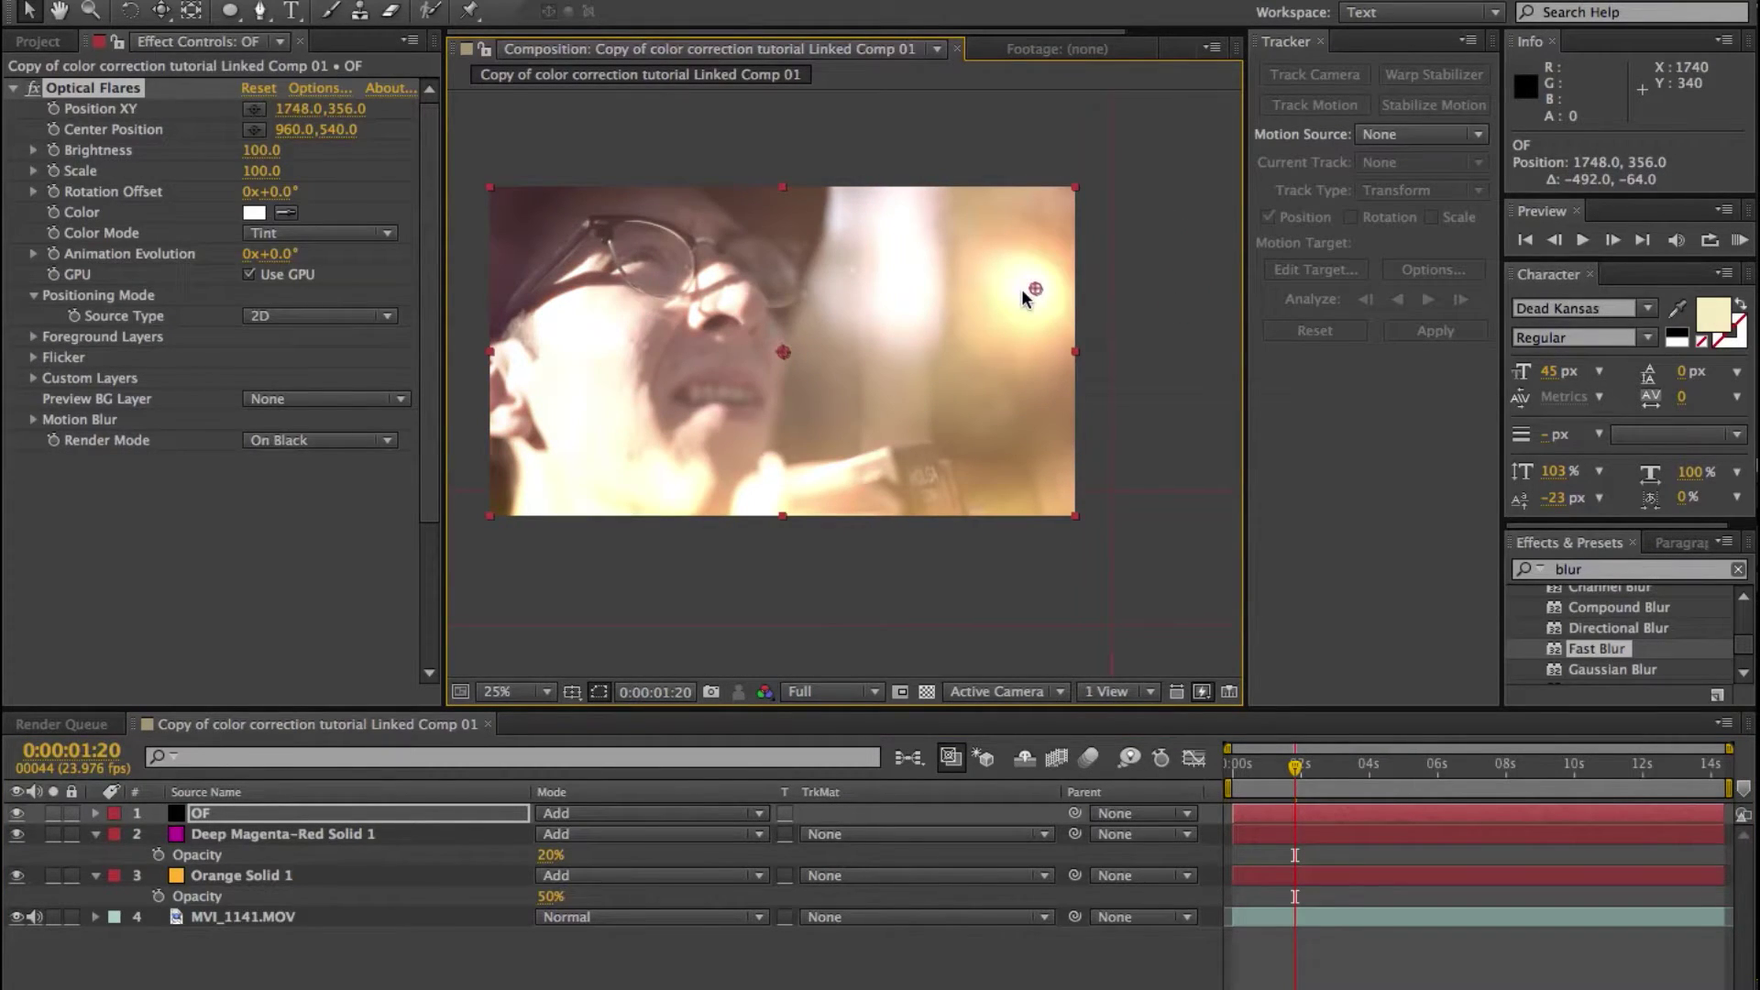
{"action": "left_click_drag", "start_coordinate": [1129, 284], "coordinate": [1099, 334]}
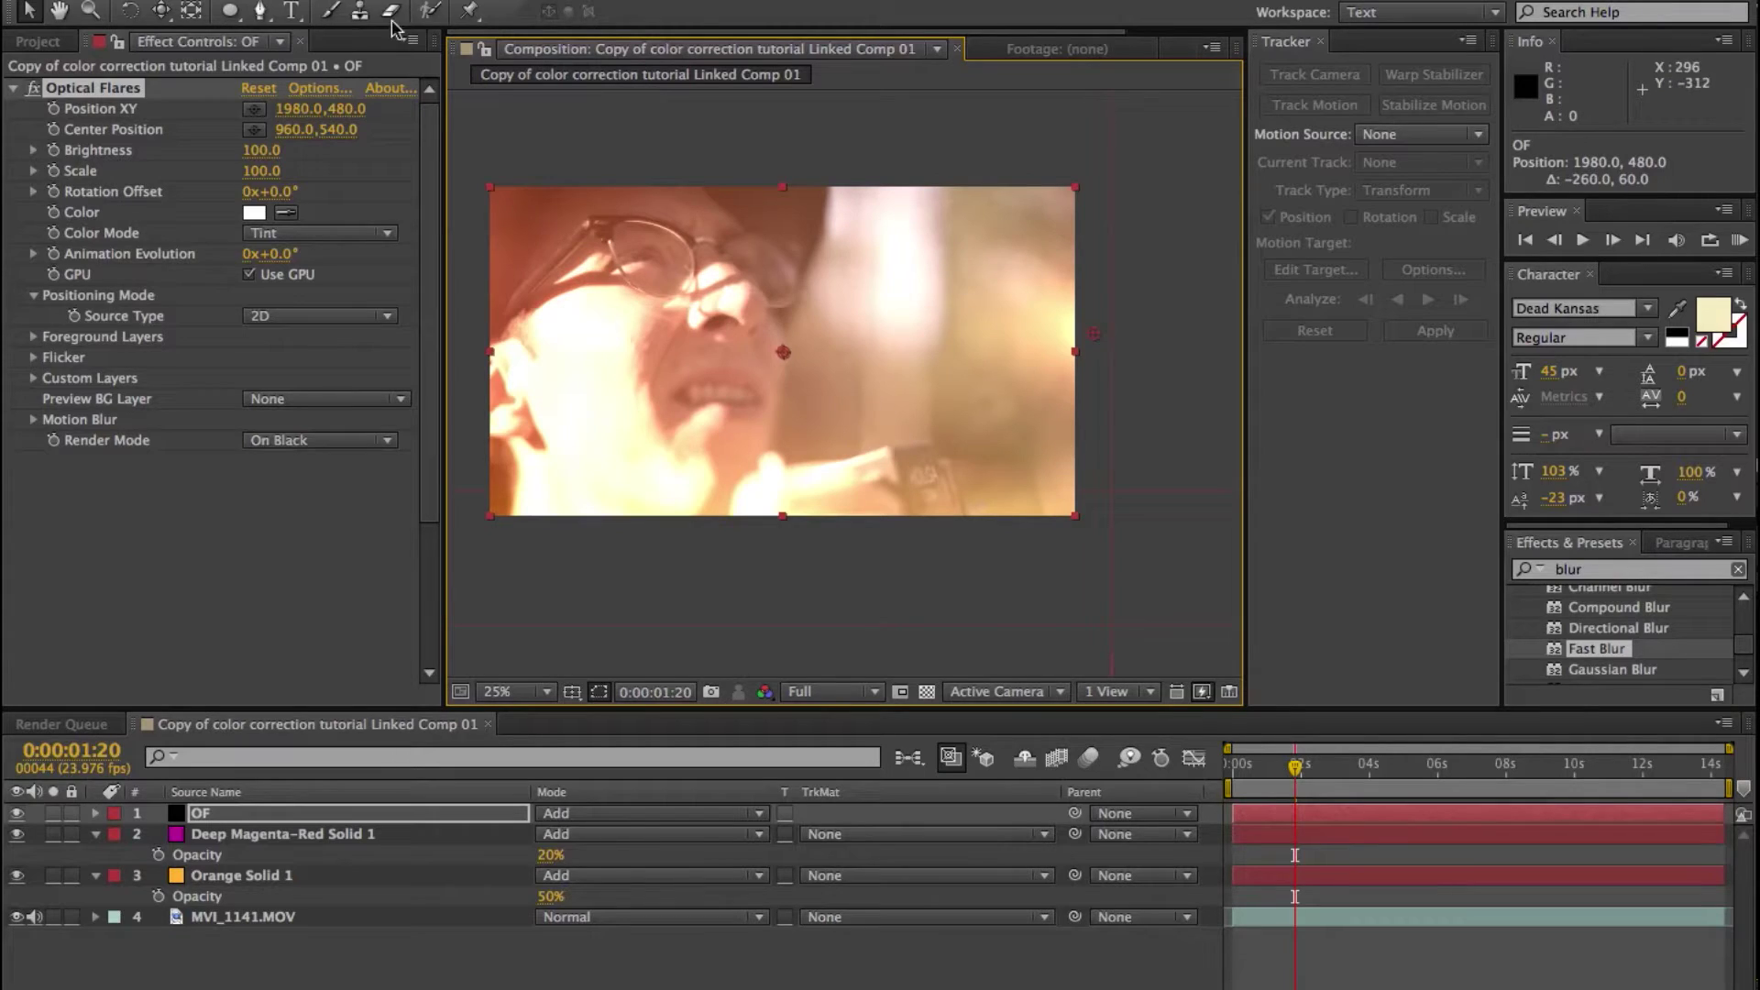
Give the flare Smooth flicker at Speed 45 and Amount 73, previewing the result.
{"action": "left_click", "coordinate": [33, 358]}
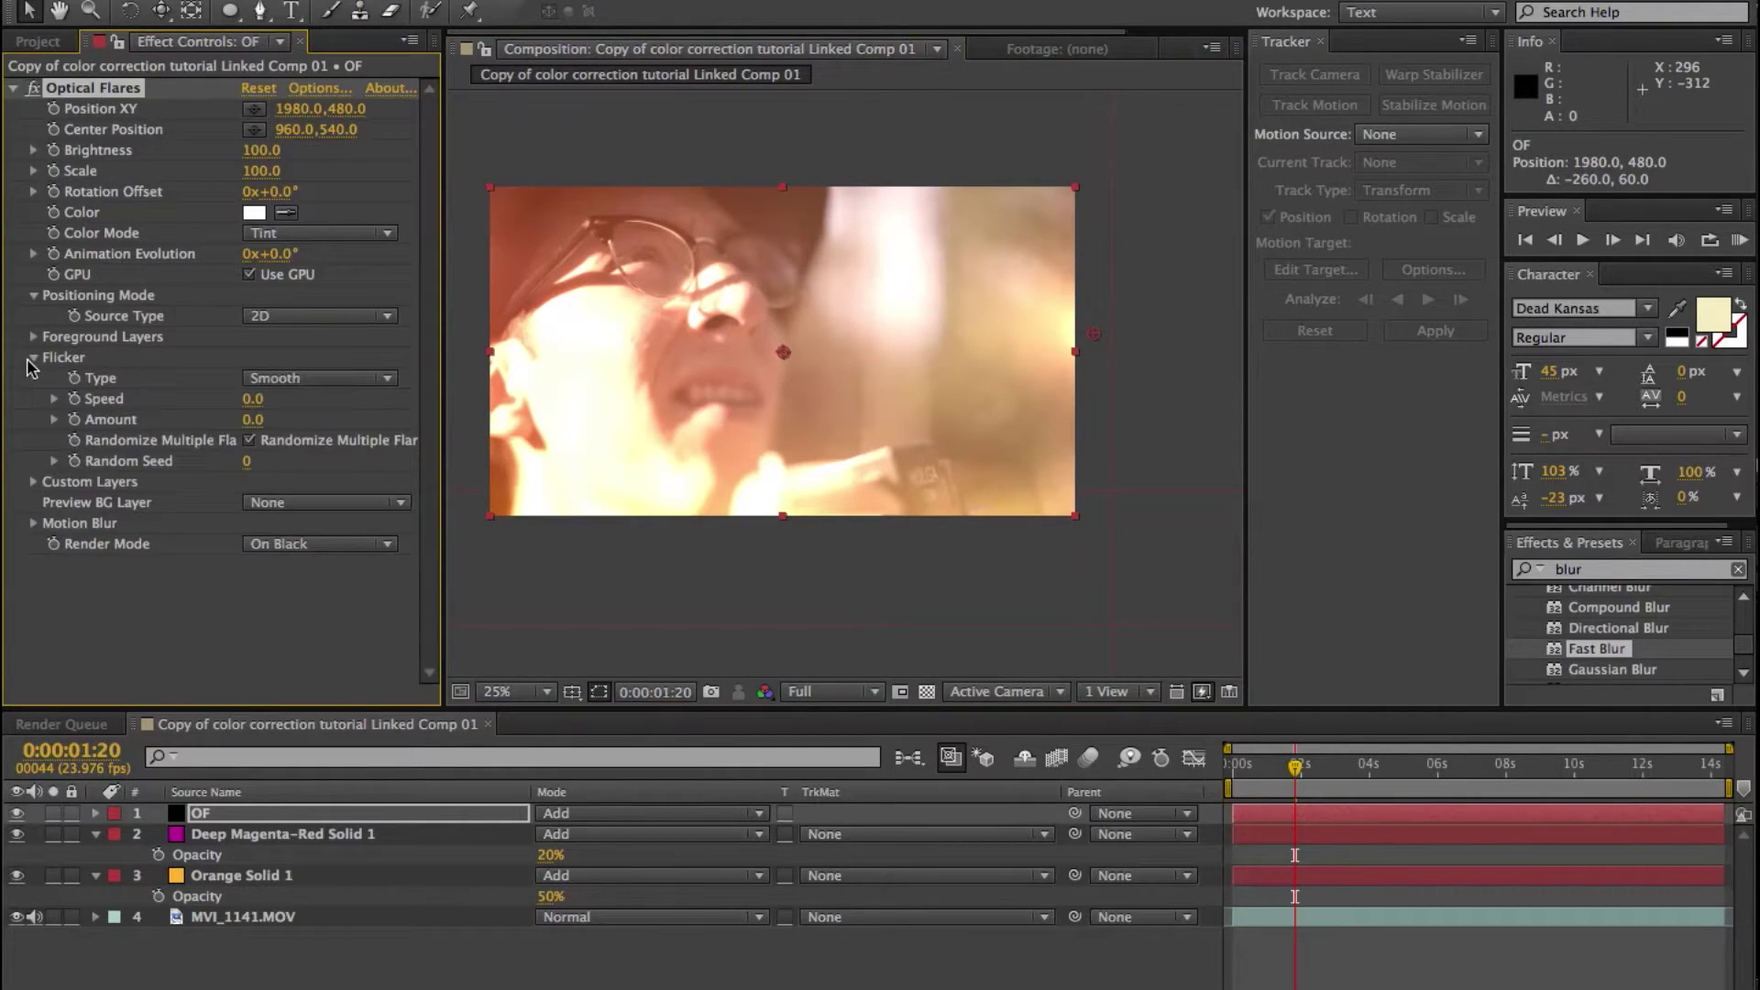
{"action": "left_click", "coordinate": [323, 377]}
{"action": "left_click_drag", "start_coordinate": [250, 398], "coordinate": [266, 398]}
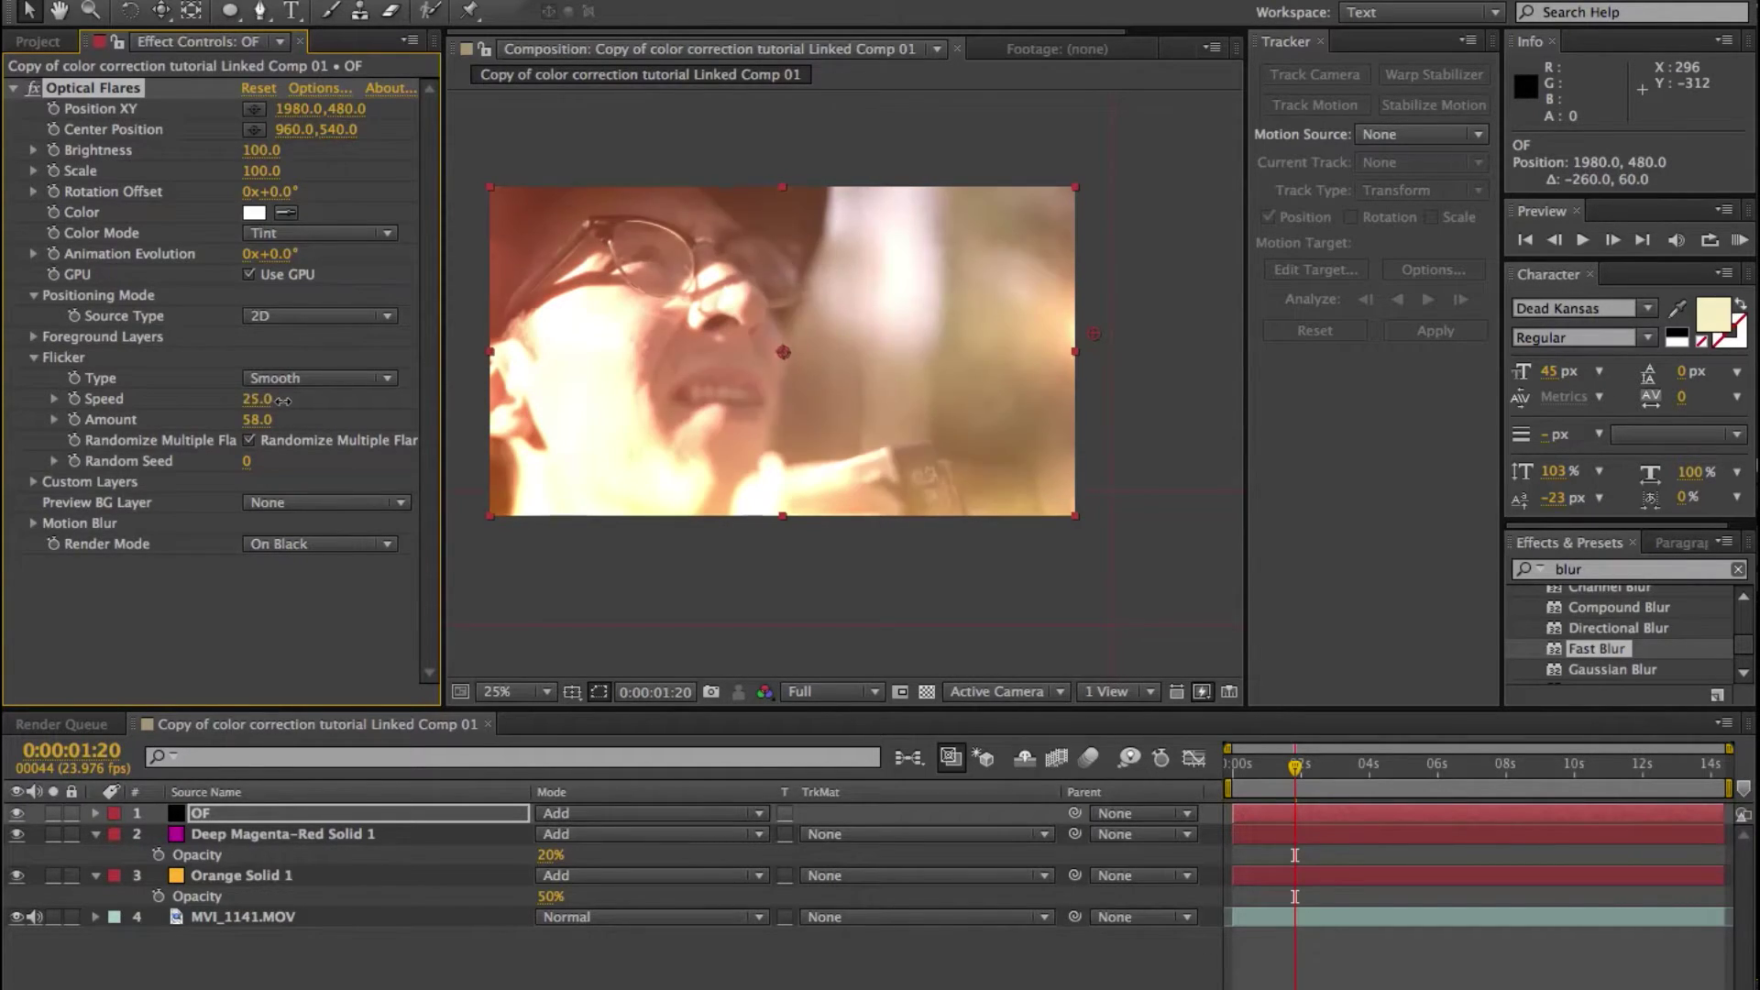
{"action": "key", "text": "space"}
{"action": "key", "text": "space"}
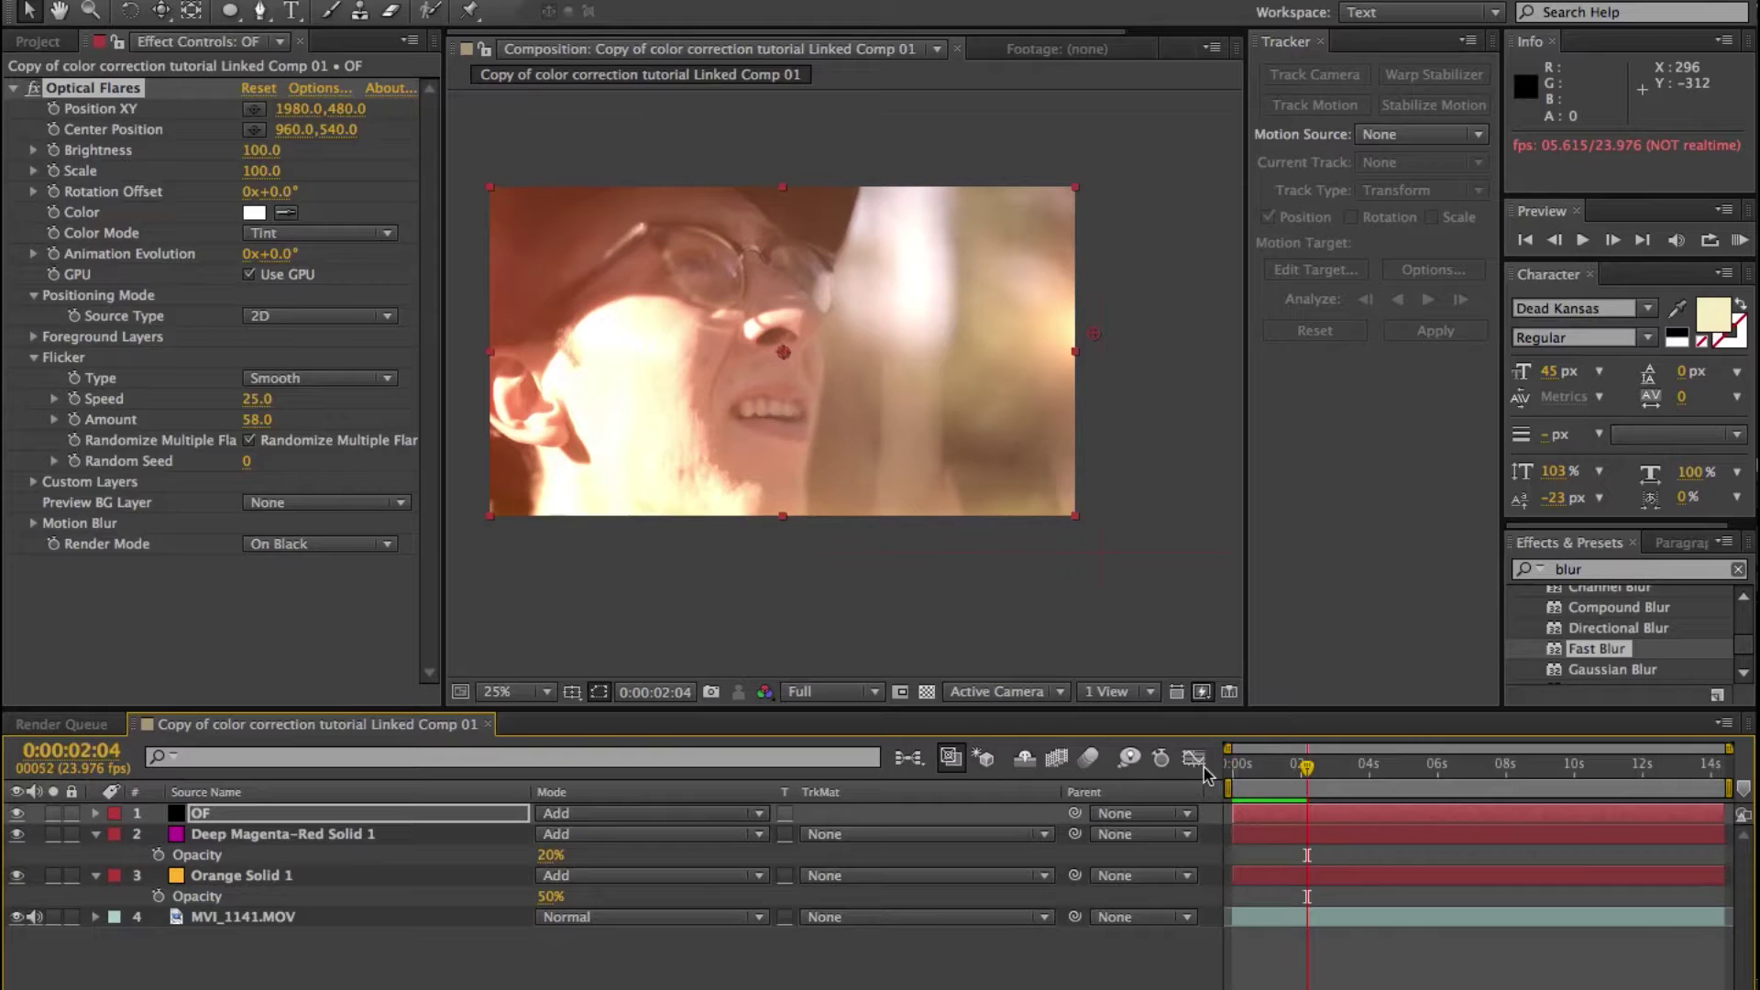
{"action": "key", "text": "space"}
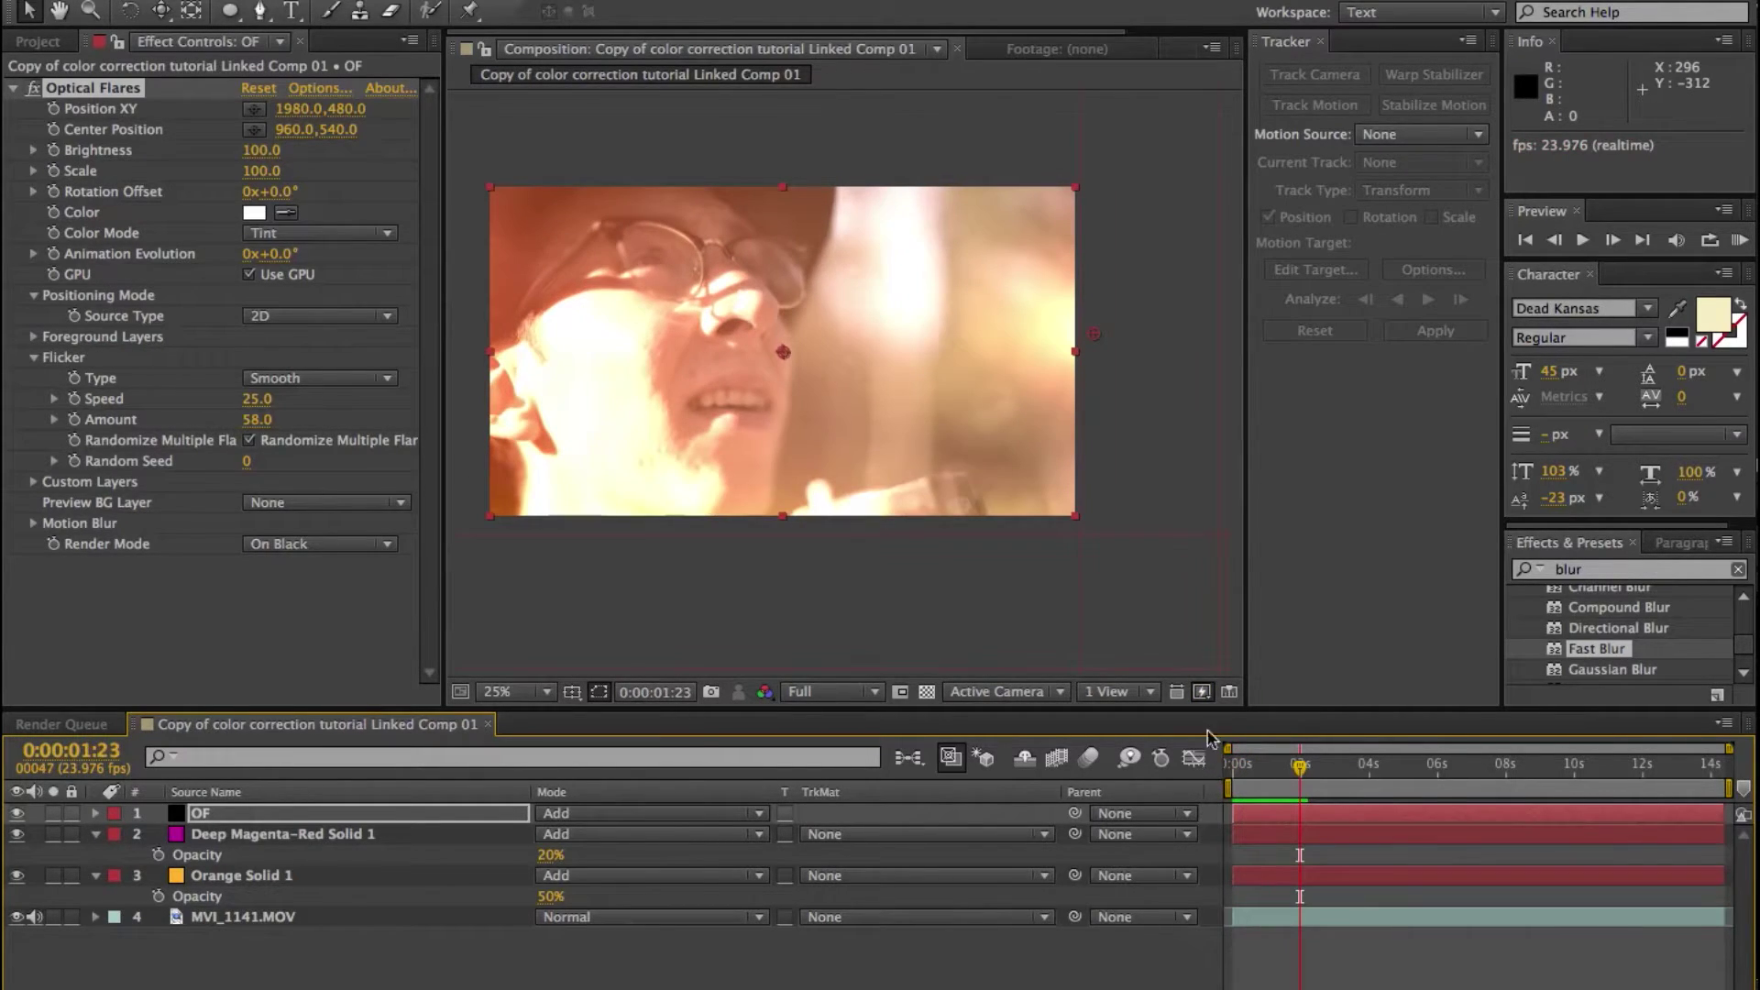
{"action": "left_click", "coordinate": [639, 417]}
{"action": "left_click_drag", "start_coordinate": [253, 400], "coordinate": [282, 422]}
Move the flare up to 2008,212 and set its Brightness back to 100.
{"action": "mouse_move", "coordinate": [1094, 334]}
{"action": "left_mouse_down"}
{"action": "mouse_move", "coordinate": [1153, 338]}
{"action": "mouse_move", "coordinate": [1083, 341]}
{"action": "left_mouse_up"}
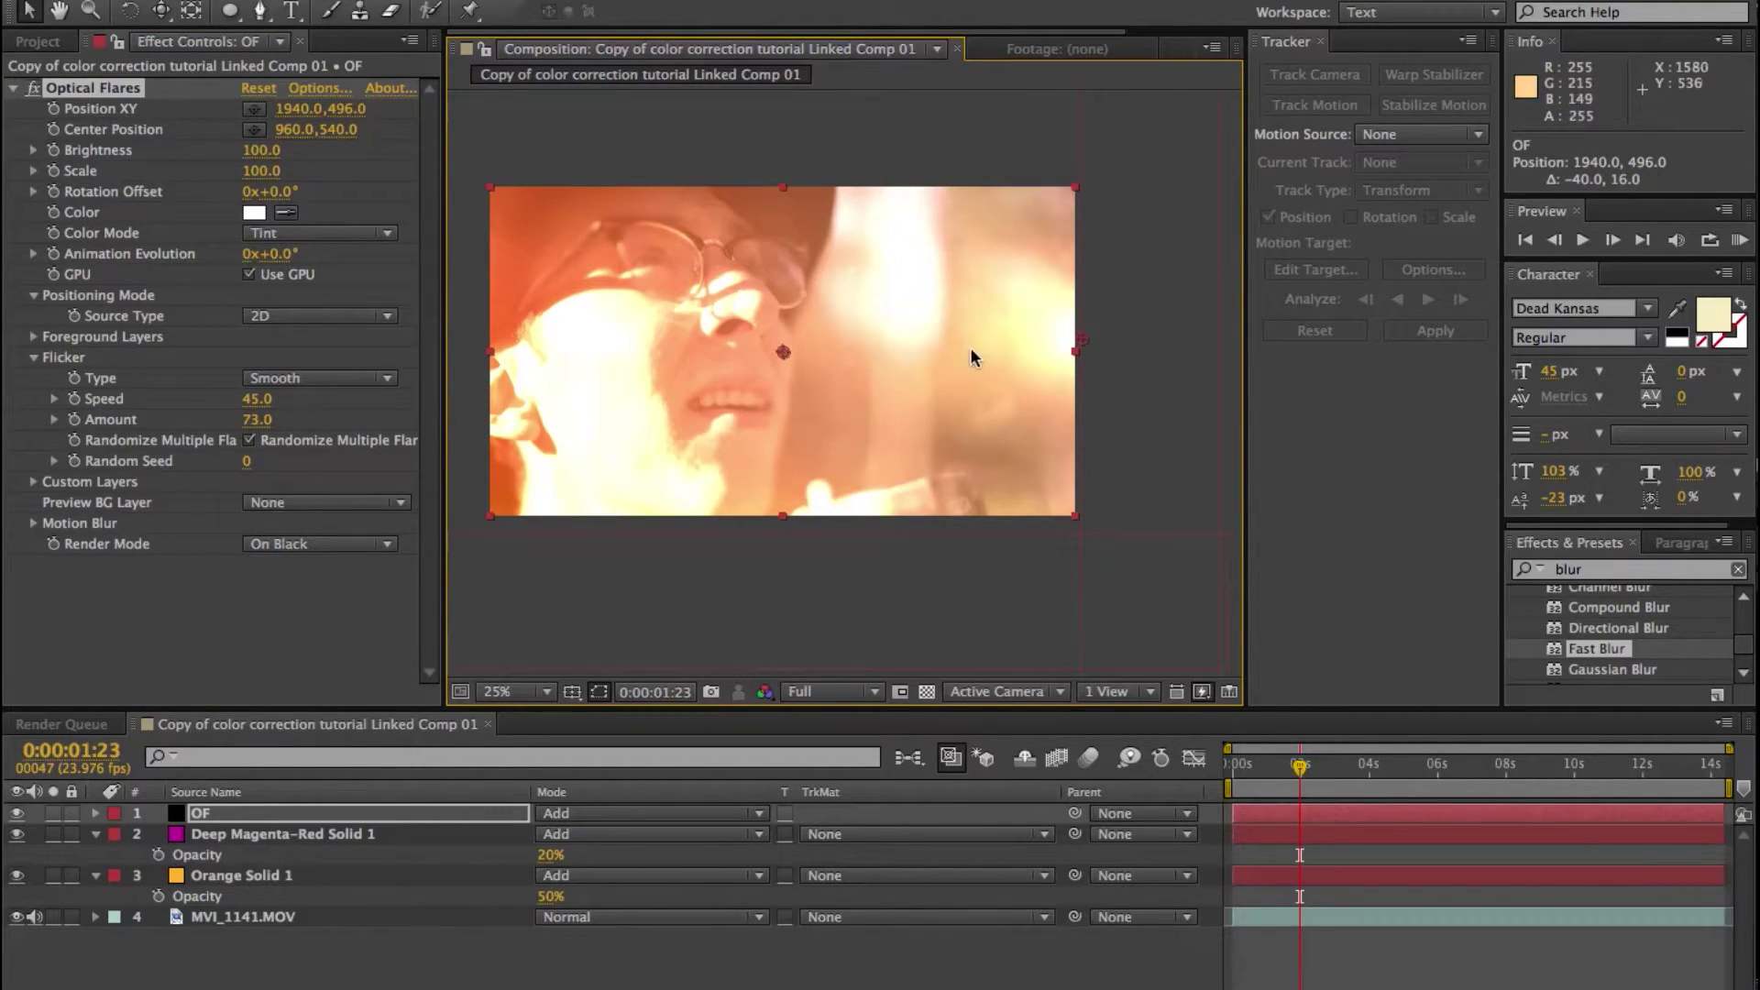
{"action": "mouse_move", "coordinate": [1088, 346]}
{"action": "left_mouse_down"}
{"action": "mouse_move", "coordinate": [1137, 337]}
{"action": "mouse_move", "coordinate": [1112, 352]}
{"action": "left_mouse_up"}
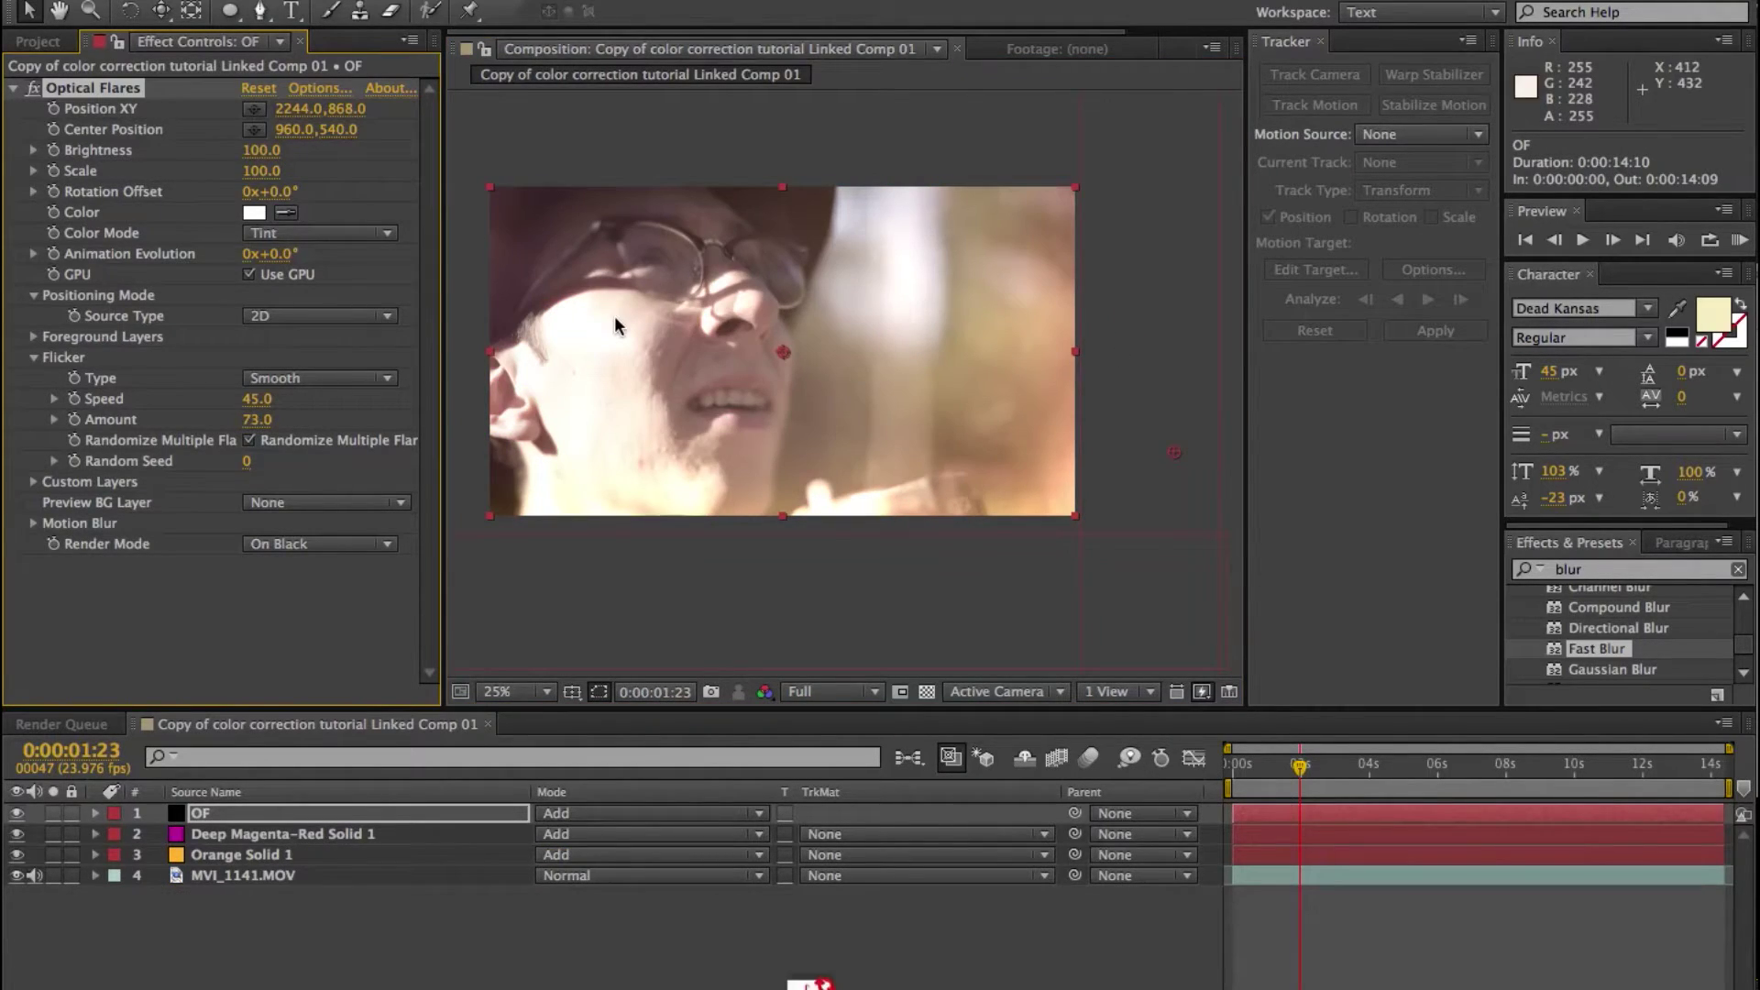
{"action": "left_click_drag", "start_coordinate": [1176, 463], "coordinate": [1150, 264]}
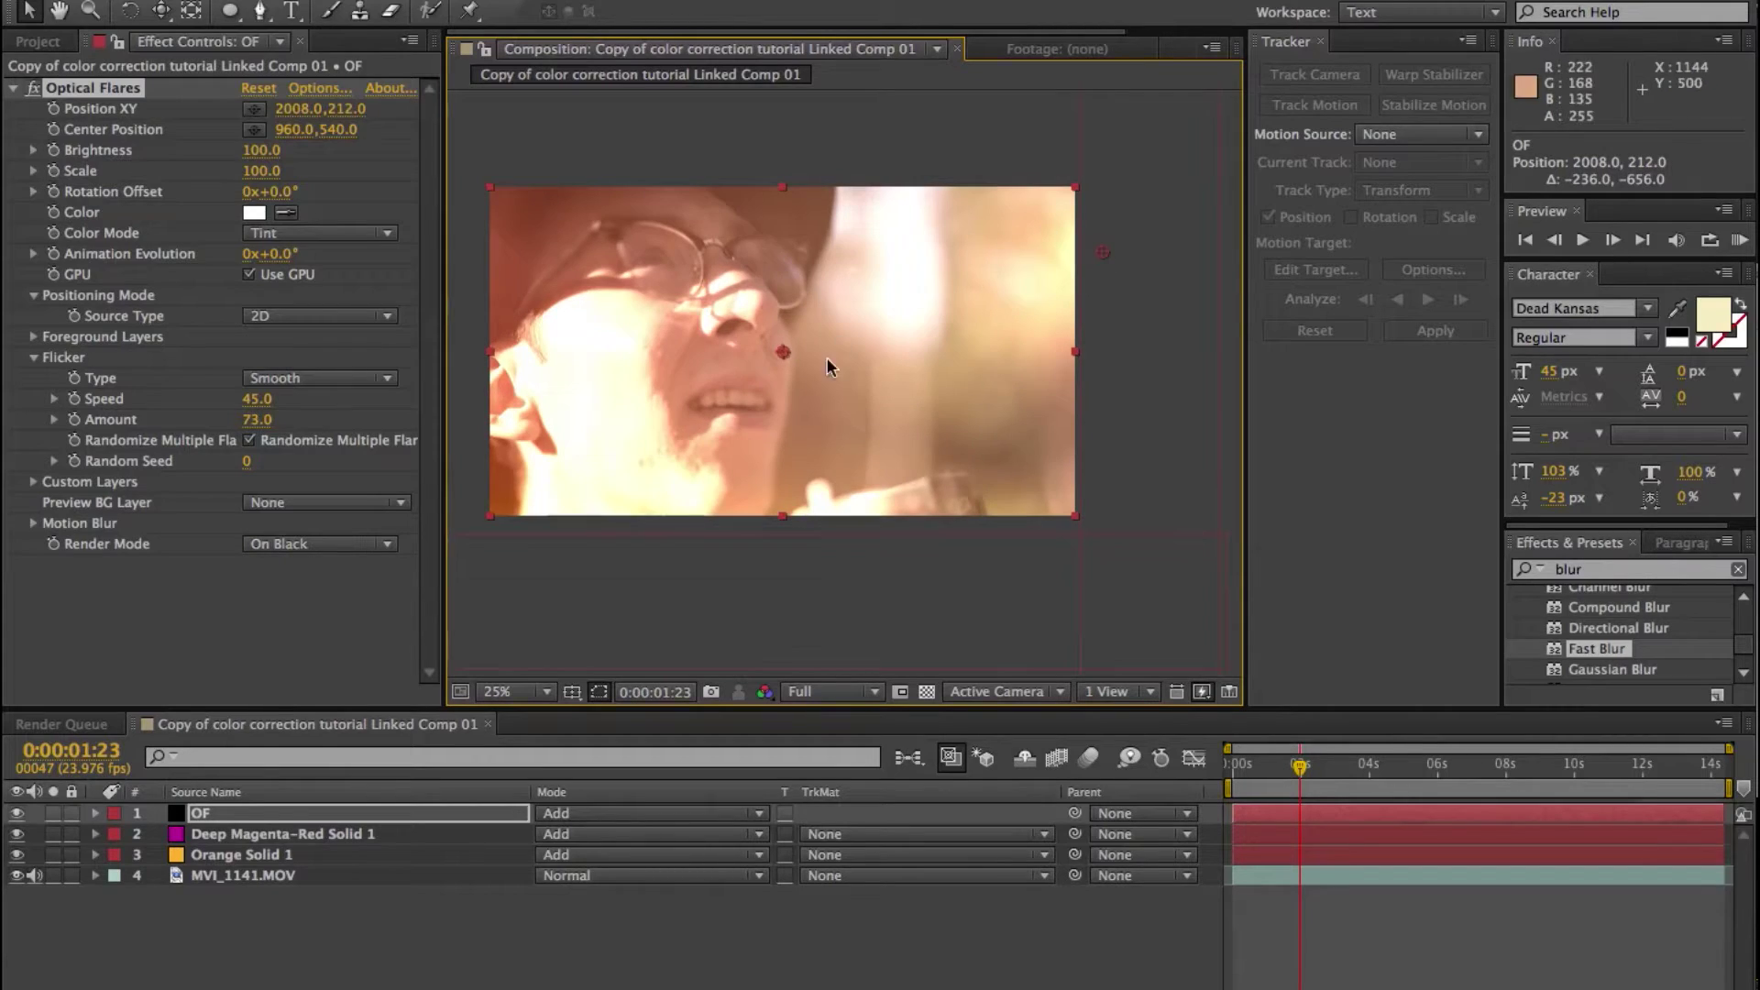
{"action": "left_click_drag", "start_coordinate": [259, 150], "coordinate": [268, 150]}
{"action": "left_click", "coordinate": [268, 150]}
{"action": "type", "text": "10"}
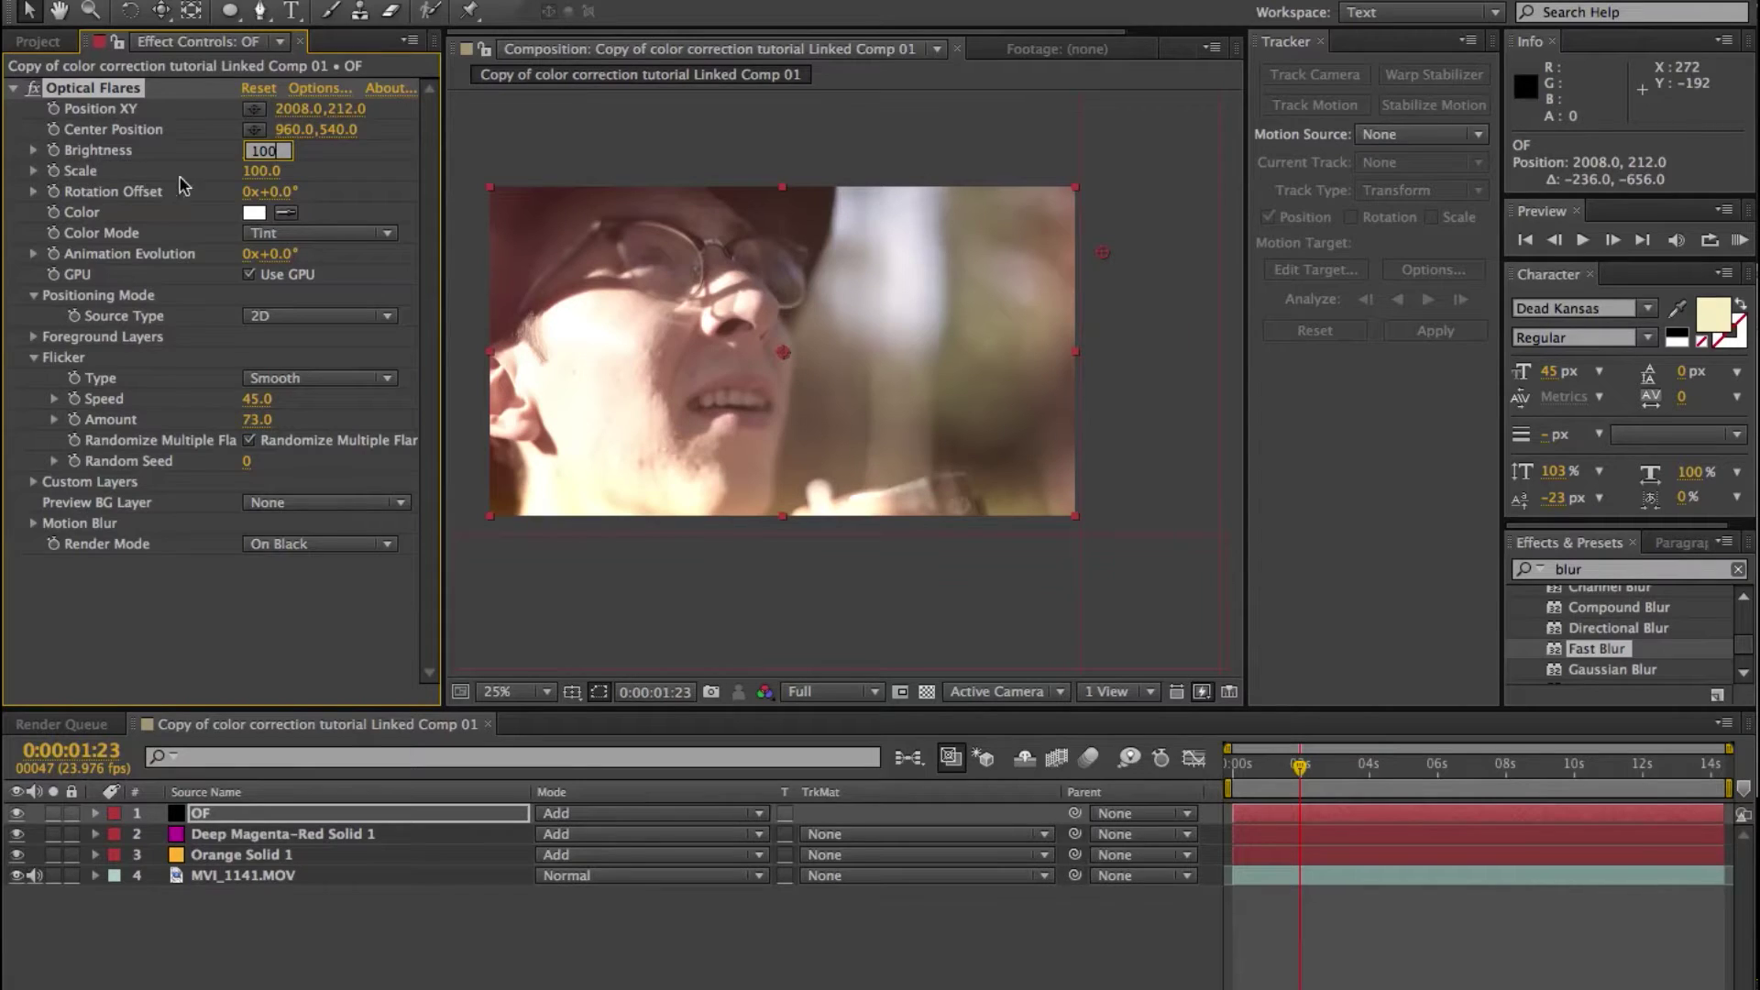
{"action": "type", "text": "0"}
{"action": "left_click", "coordinate": [371, 159]}
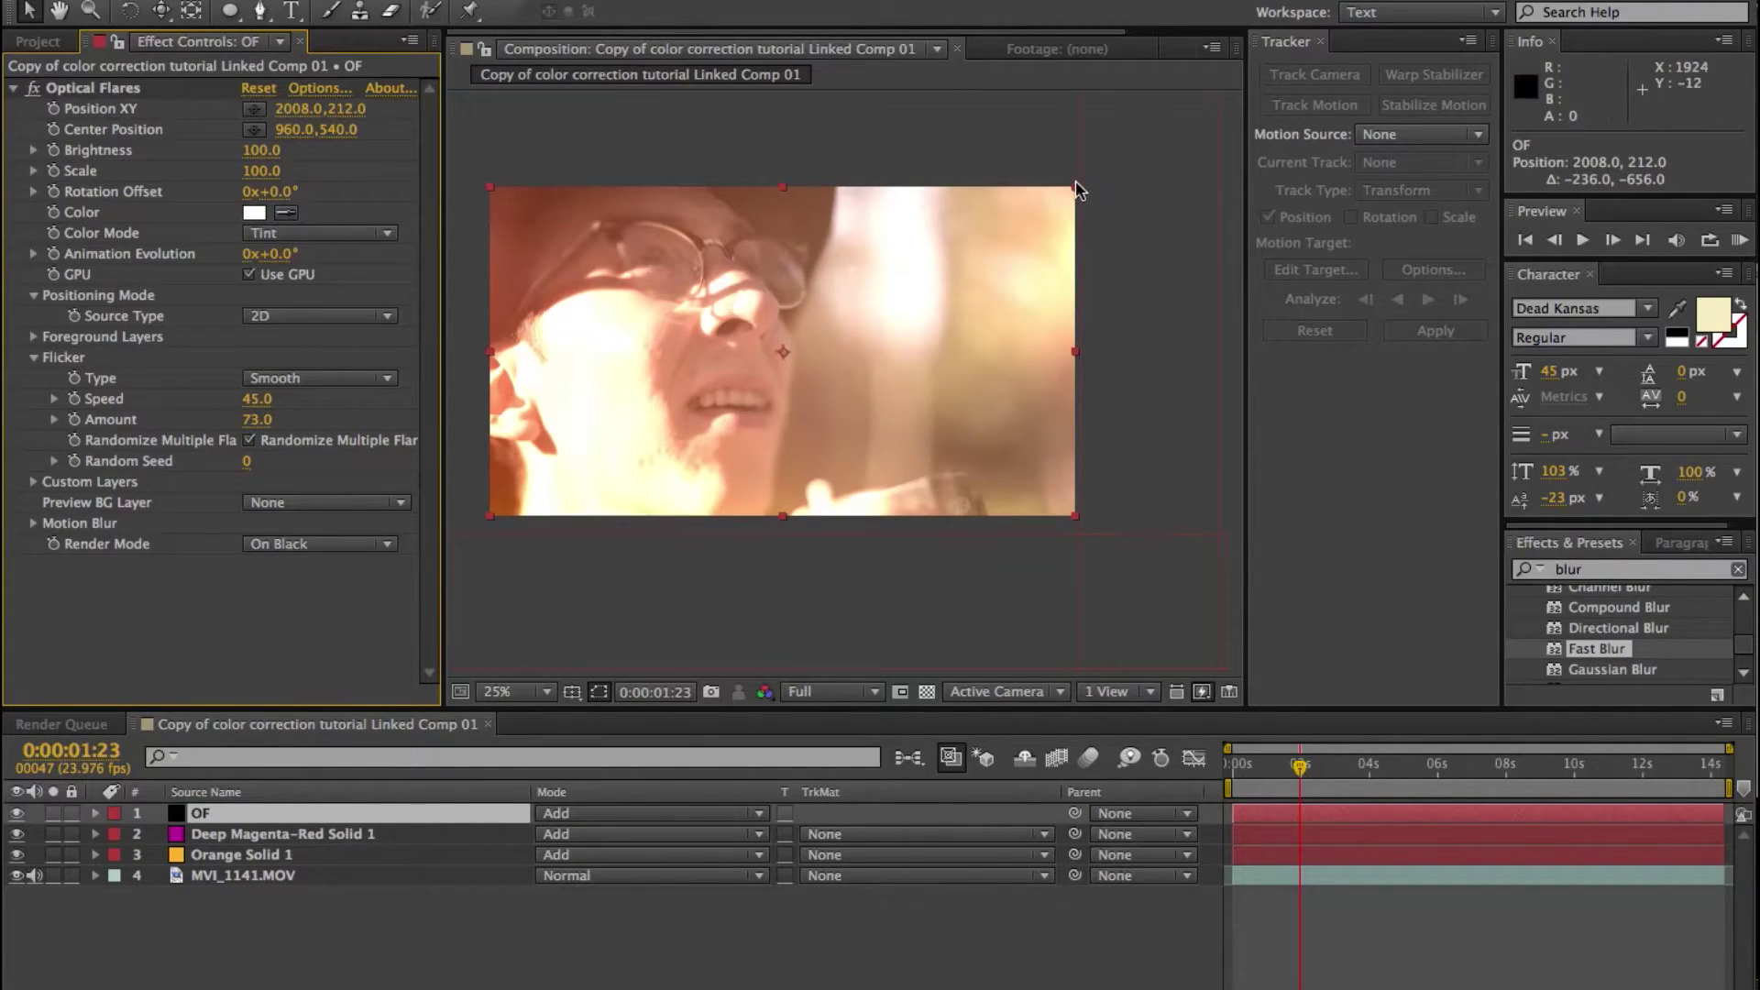
Hide OF and add a new full-size black solid, Black Solid 1.
{"action": "left_click", "coordinate": [17, 813]}
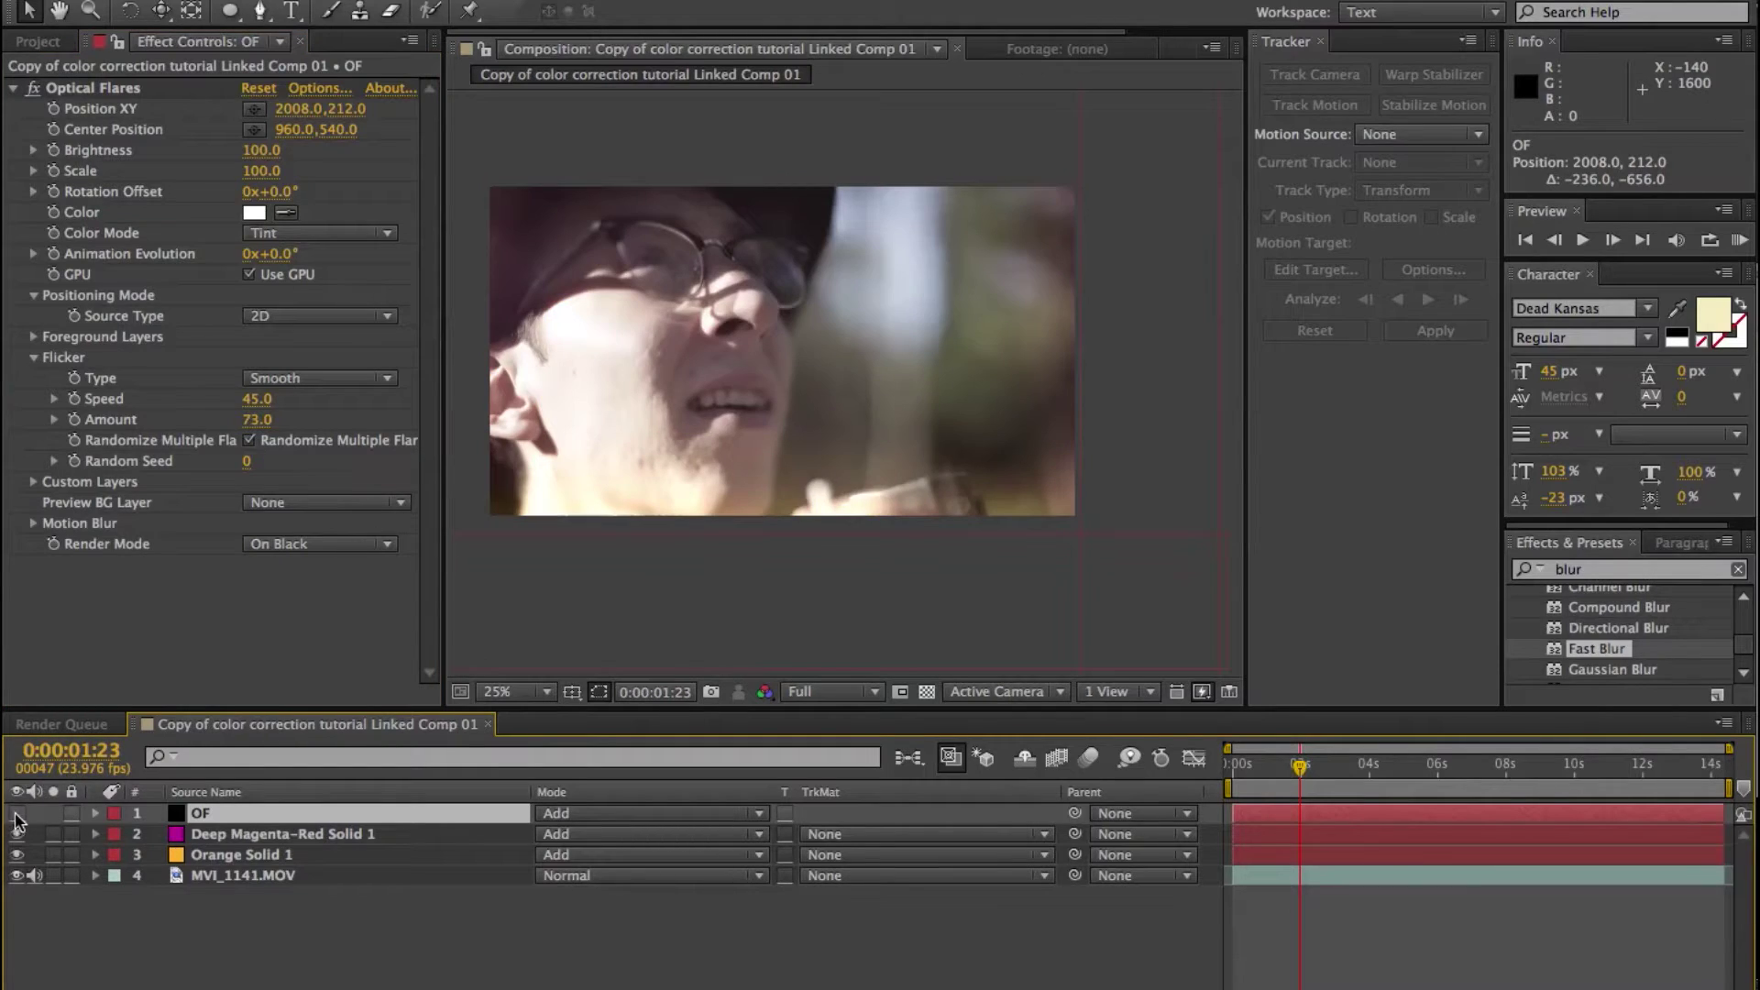
{"action": "right_click", "coordinate": [389, 922]}
{"action": "mouse_move", "coordinate": [532, 784]}
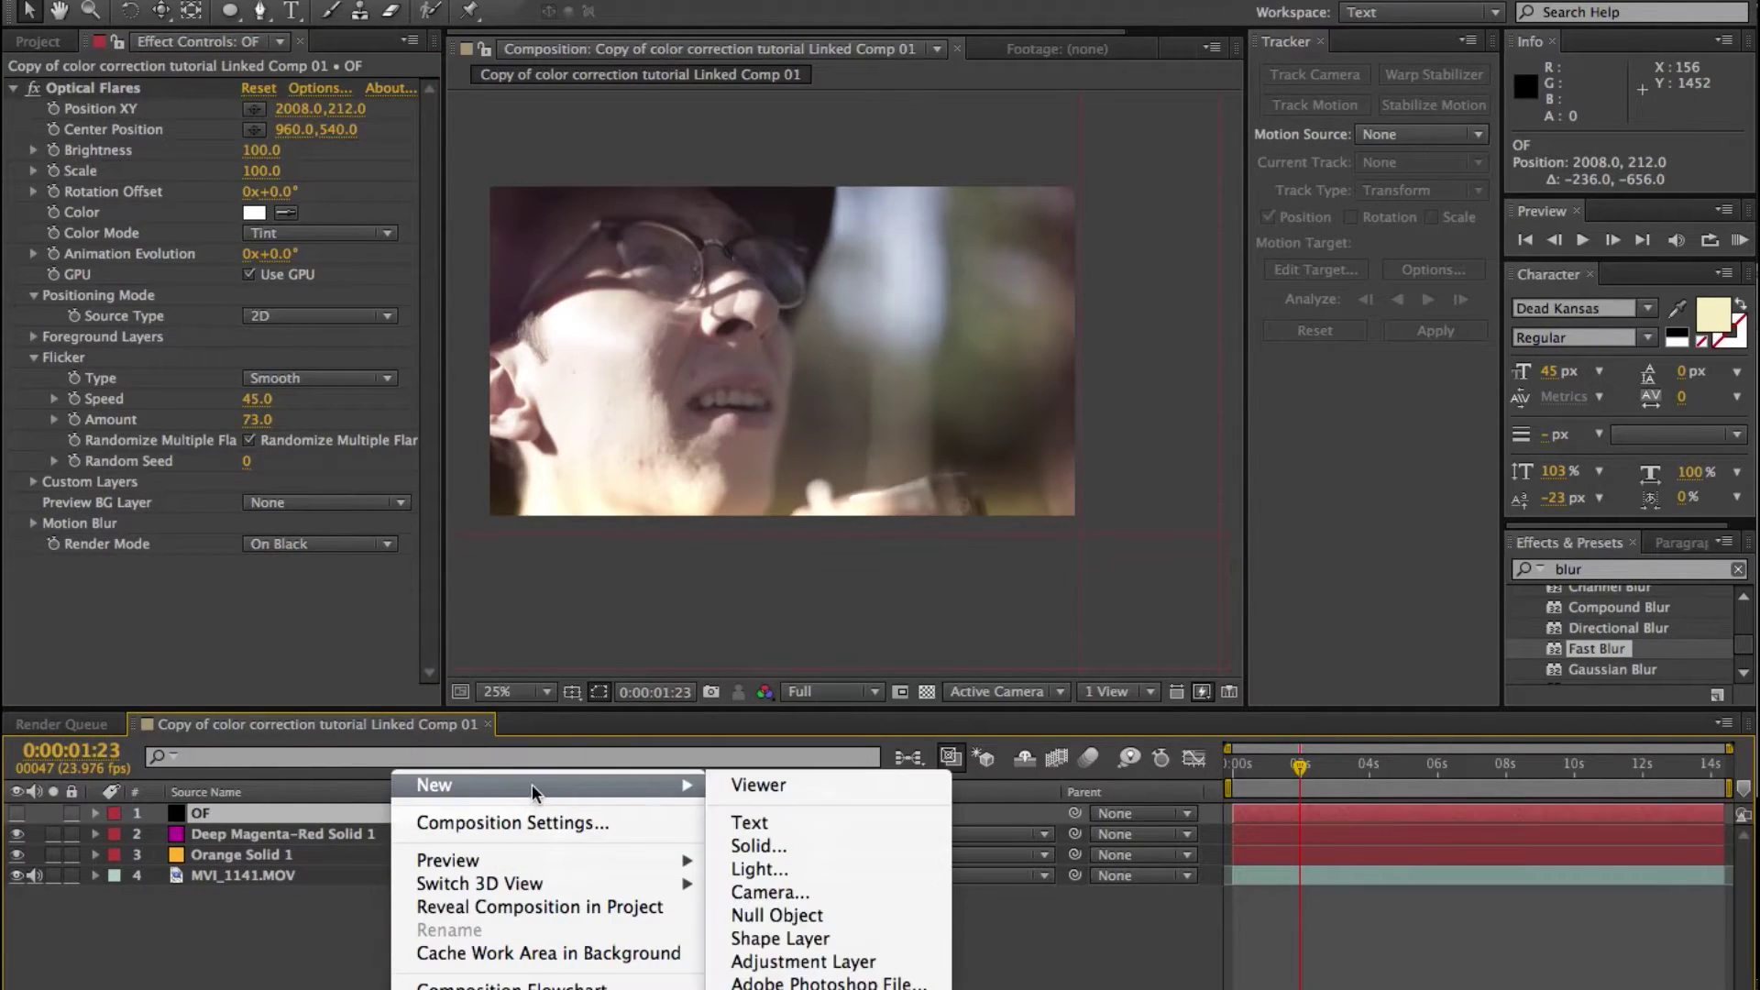
{"action": "left_click", "coordinate": [779, 842]}
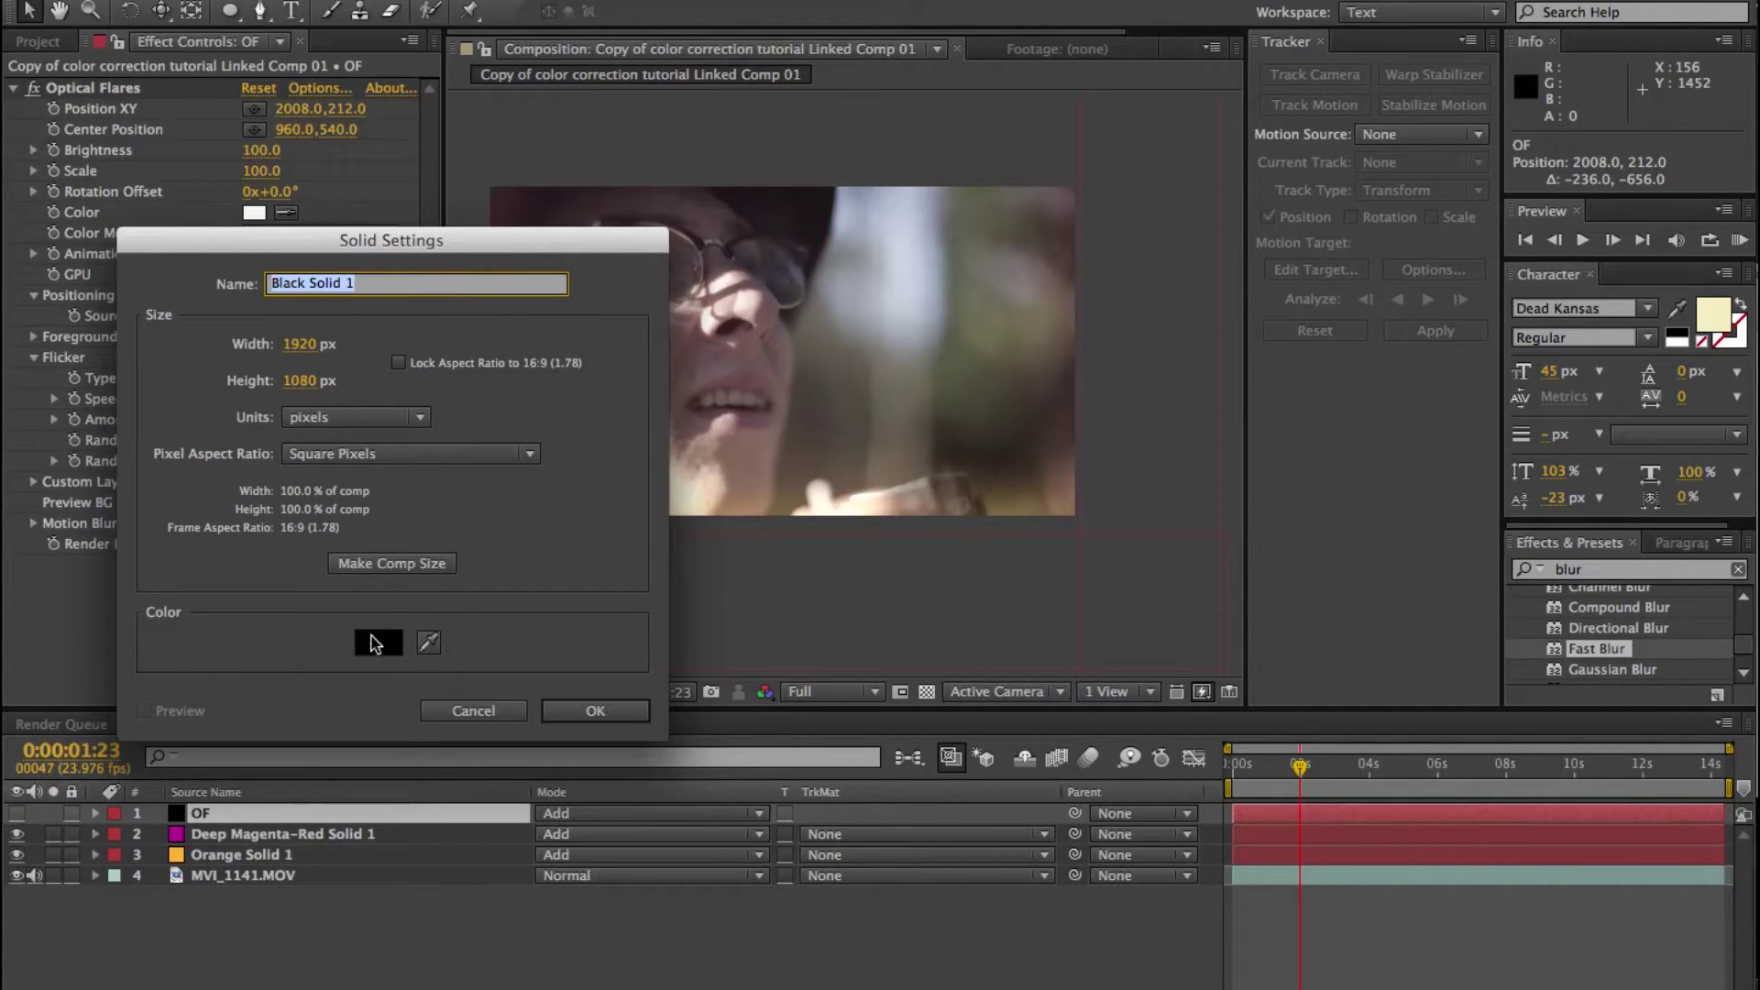
{"action": "left_click", "coordinate": [591, 712]}
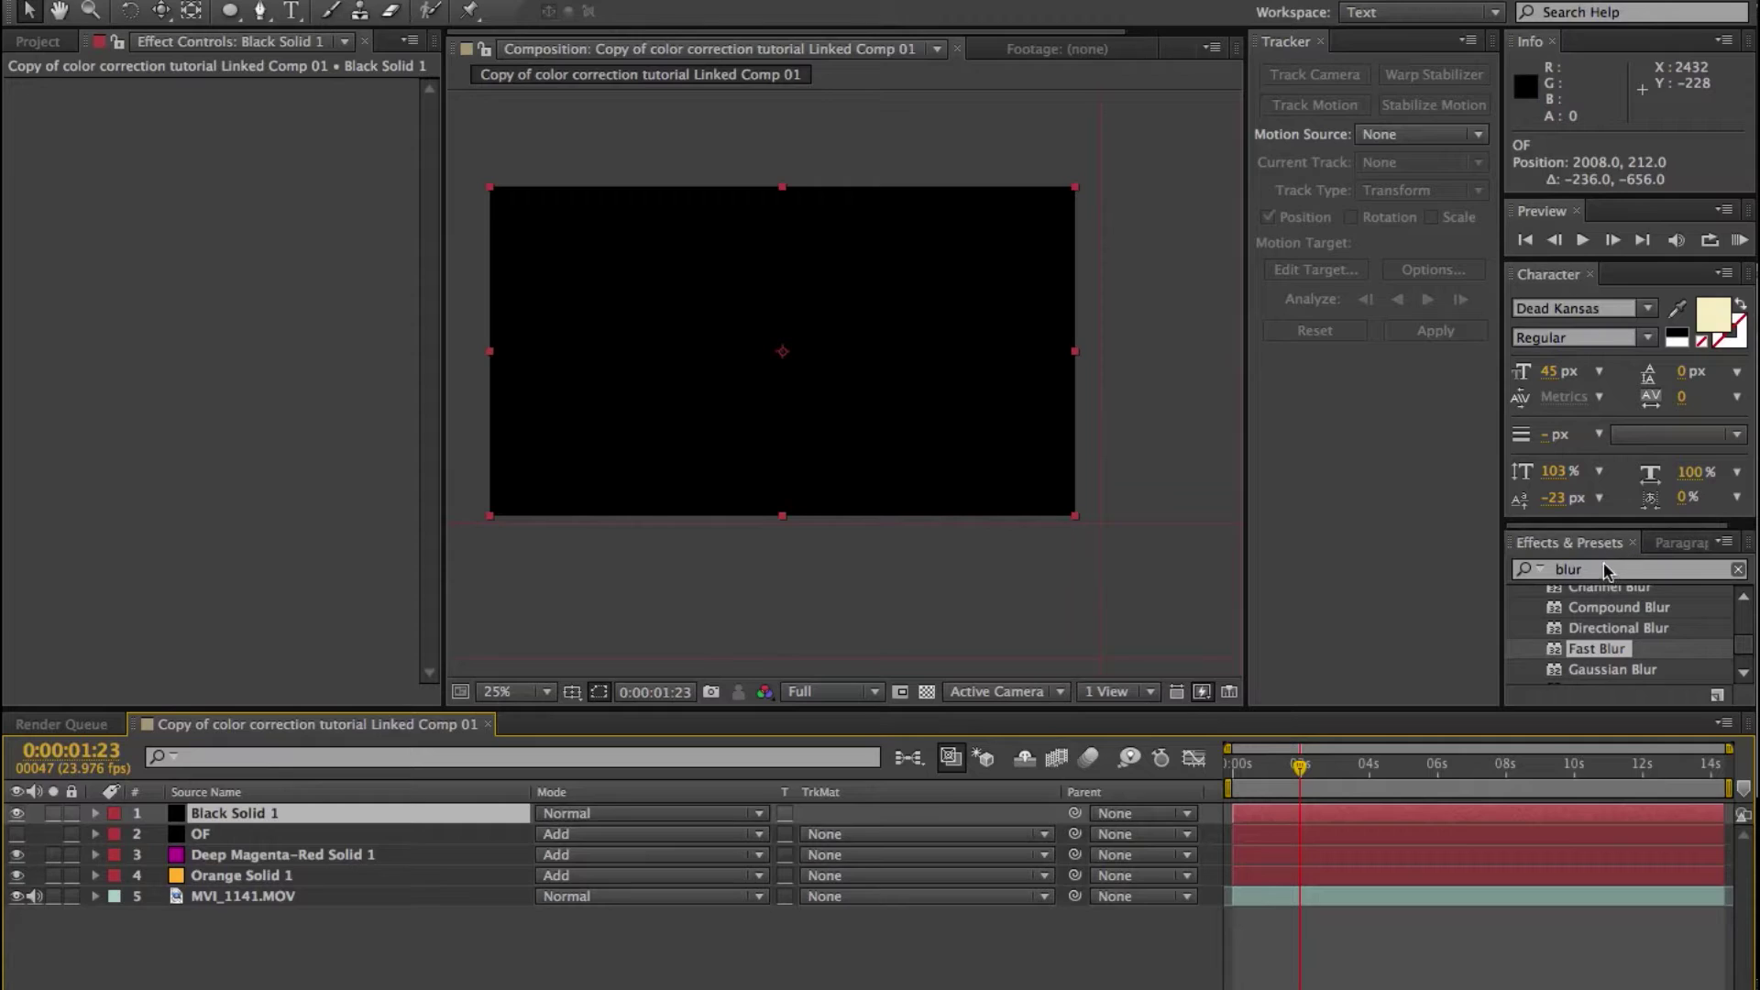
Apply the Ramp effect to Black Solid 1.
{"action": "left_click", "coordinate": [1605, 569]}
{"action": "type", "text": "ramp"}
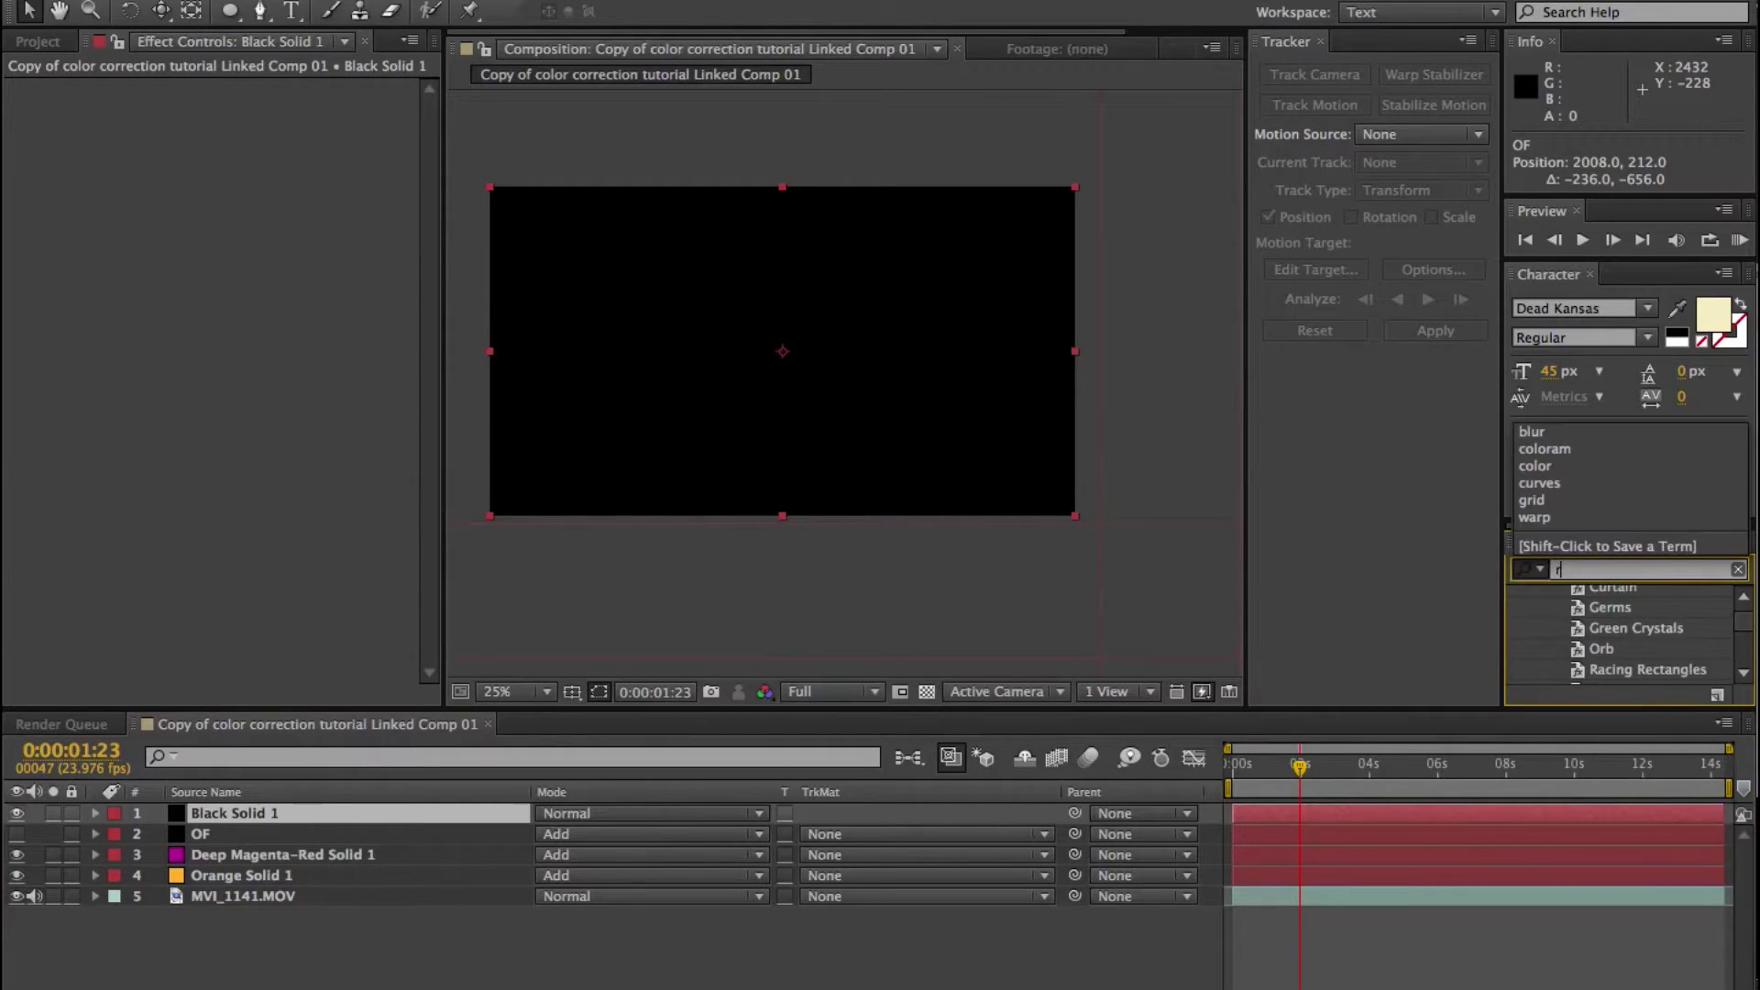
{"action": "left_click", "coordinate": [1603, 617]}
{"action": "left_click_drag", "start_coordinate": [1603, 617], "coordinate": [1452, 811]}
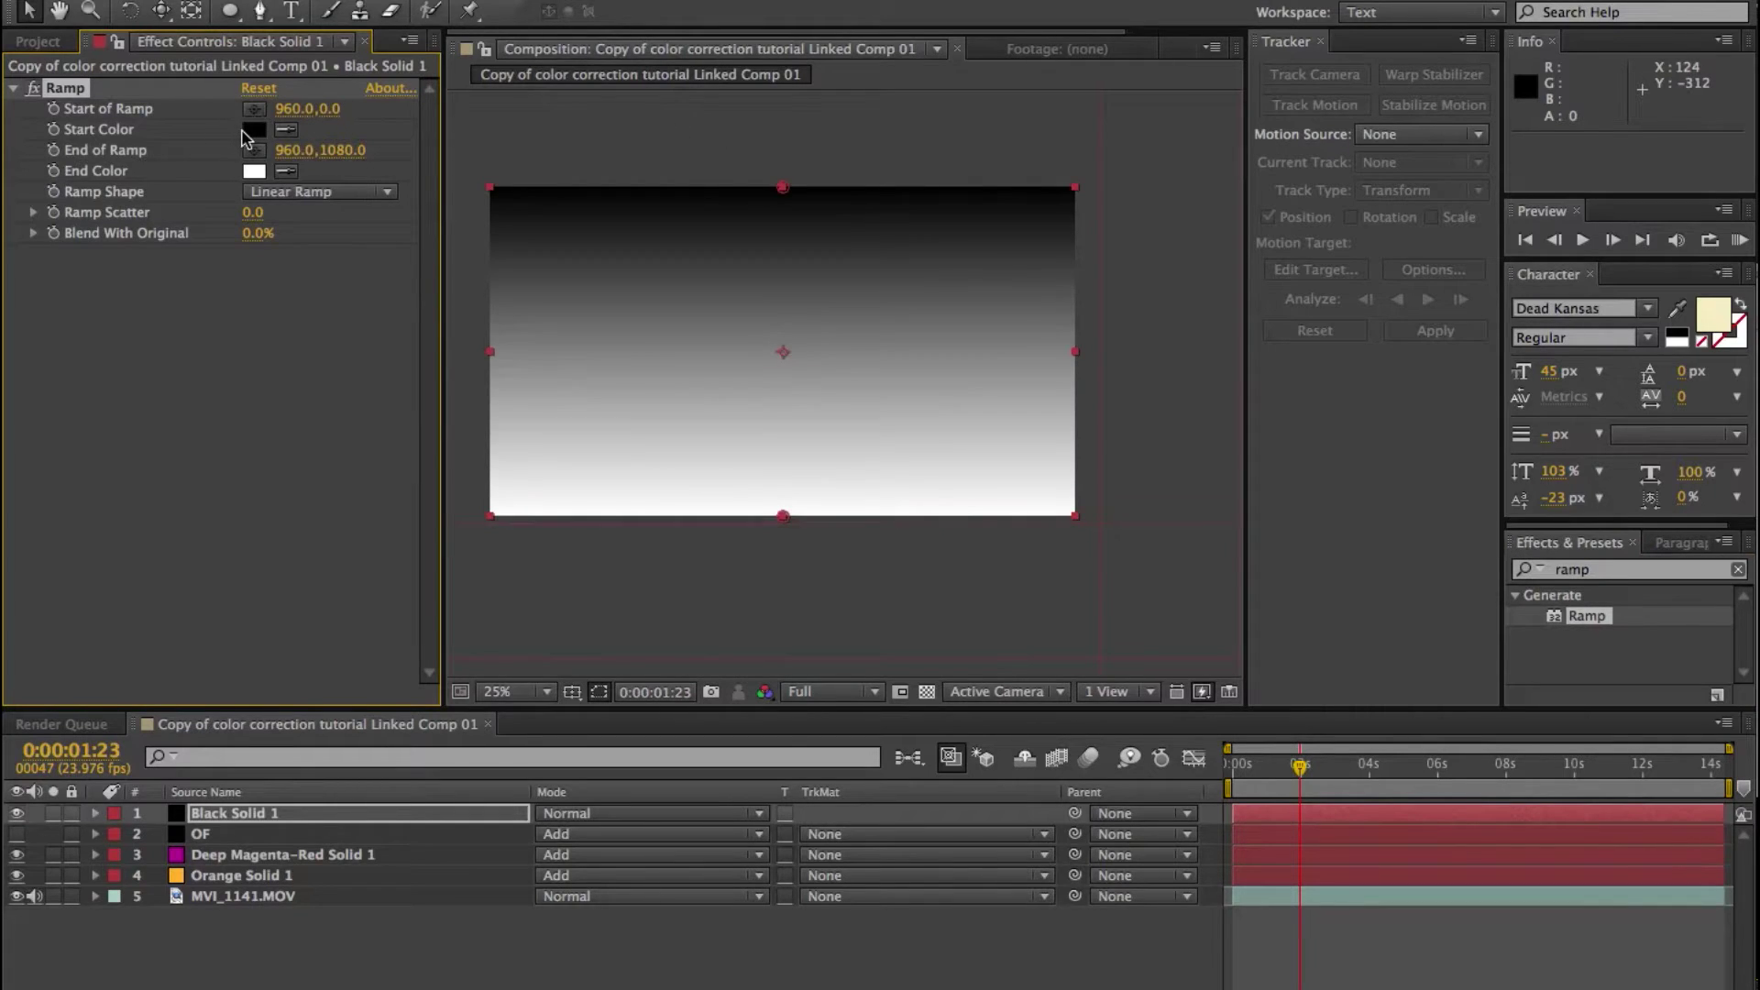
Set the Ramp start colour to pink-red and the end colour to near-black 1F1F1F.
{"action": "left_click", "coordinate": [253, 129]}
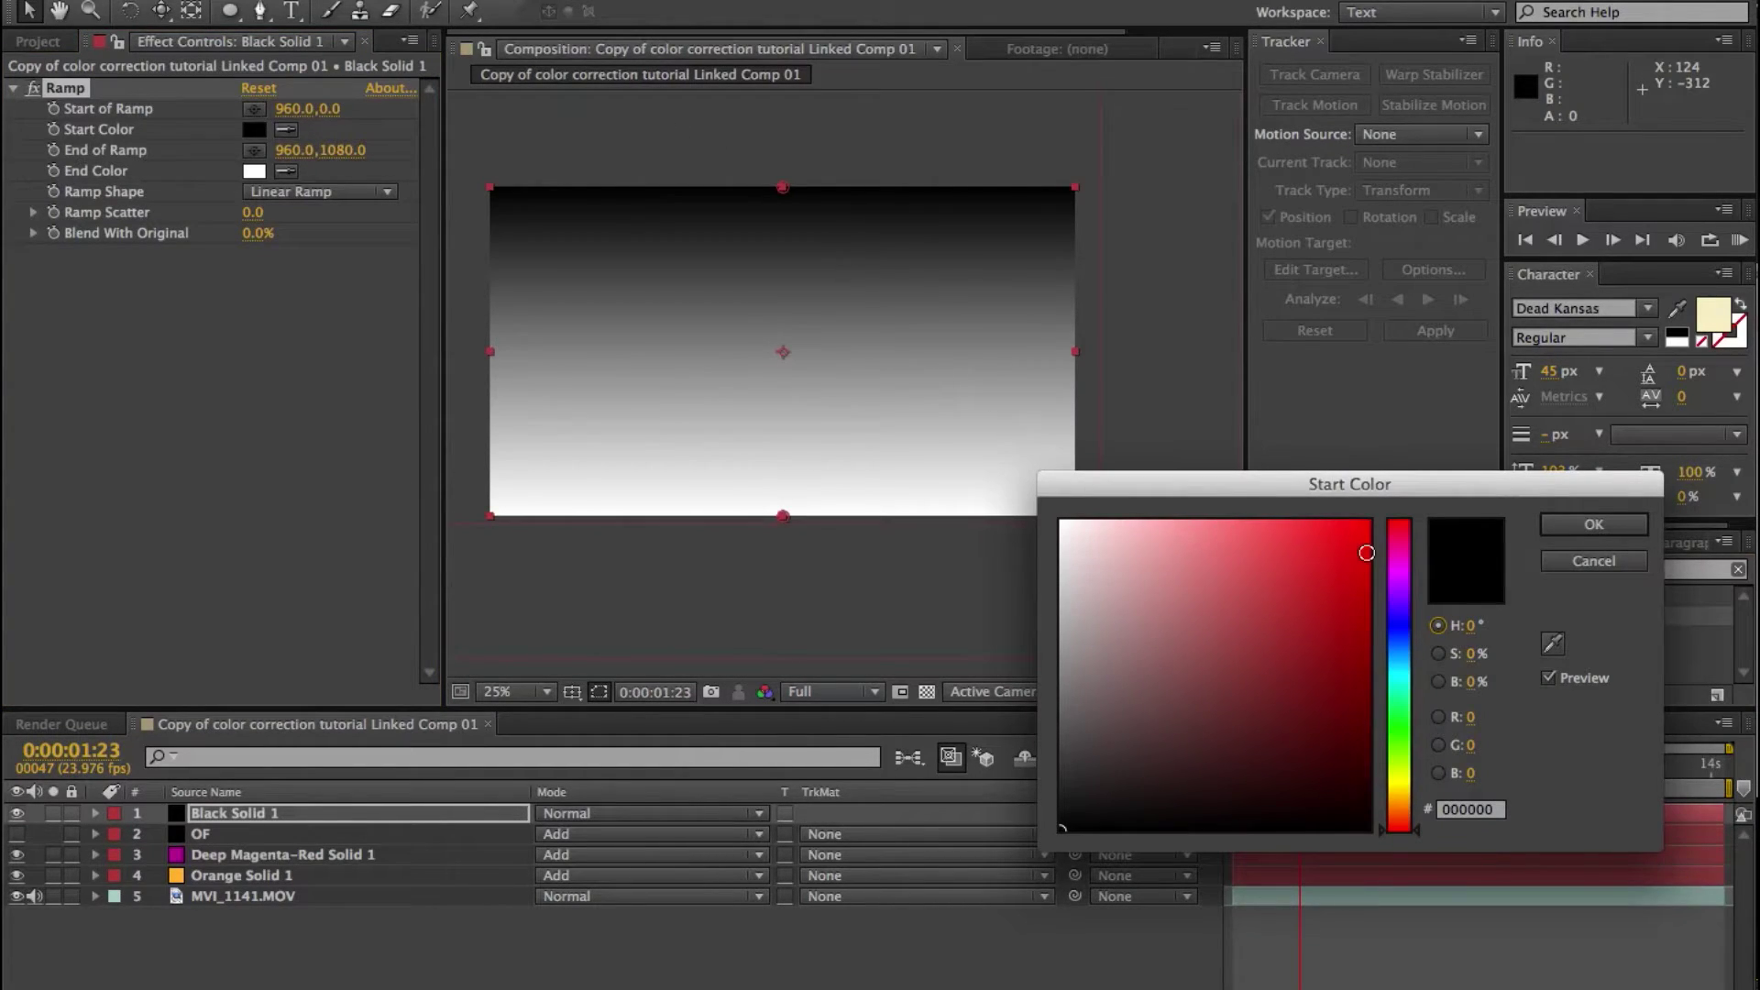
{"action": "left_click_drag", "start_coordinate": [1399, 790], "coordinate": [1402, 807]}
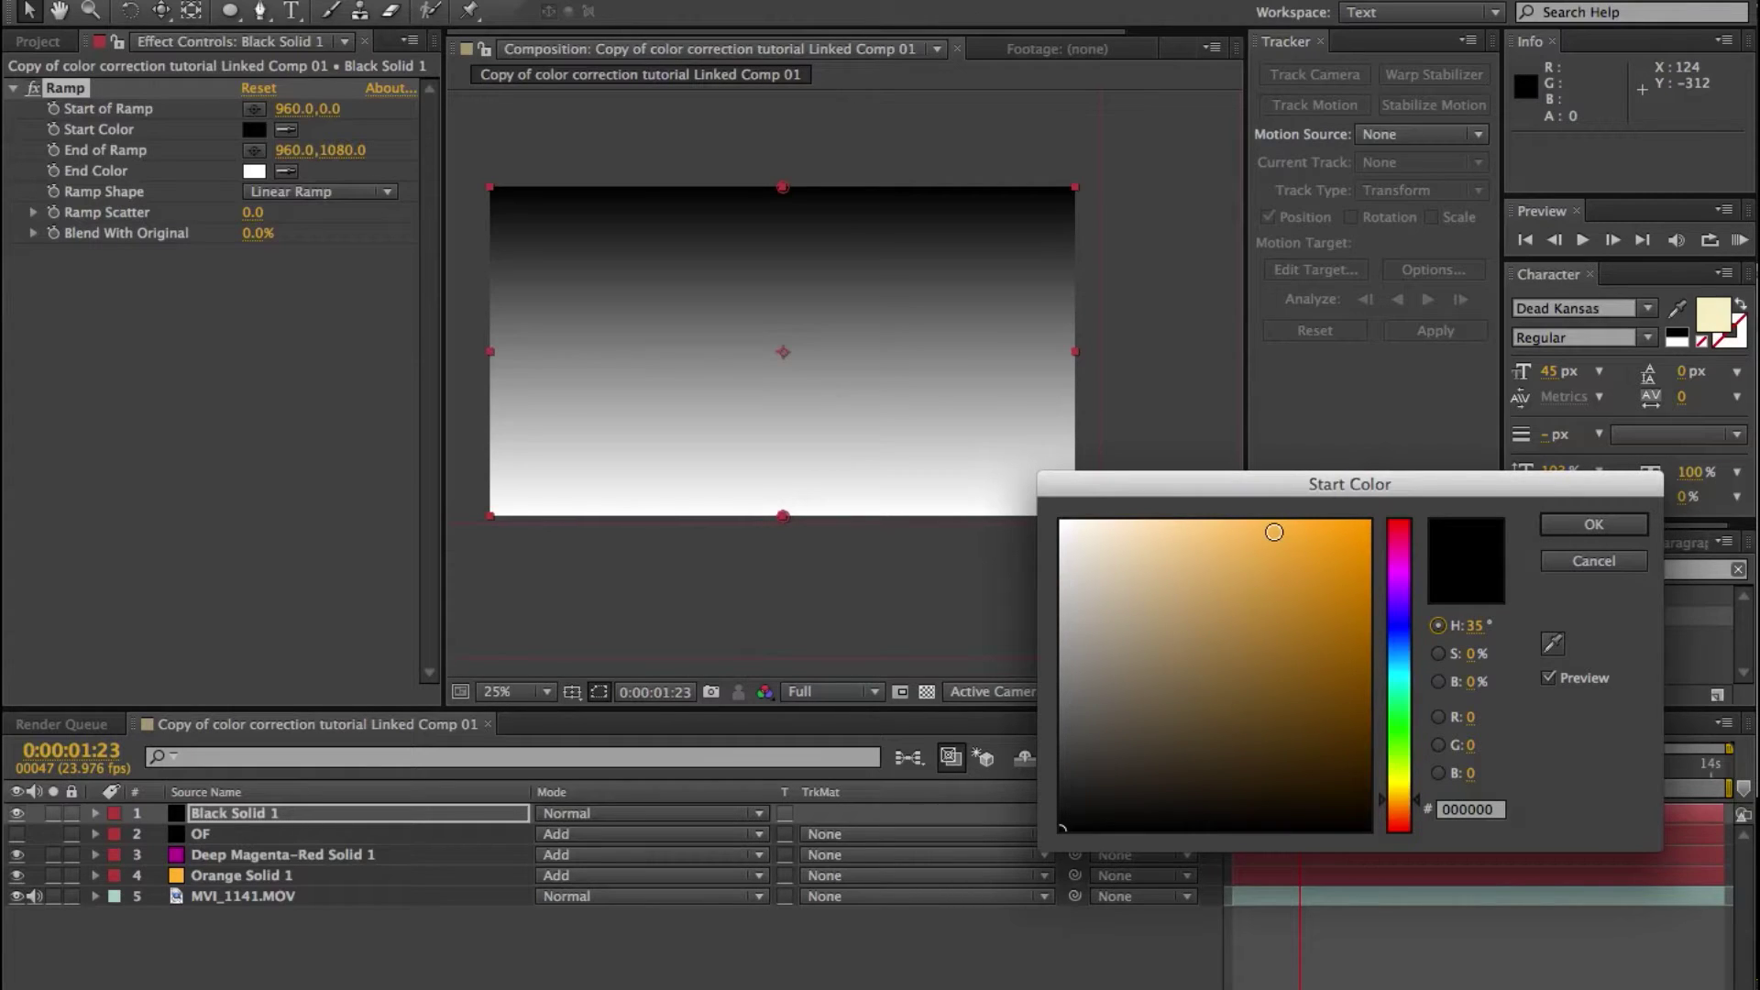
{"action": "mouse_move", "coordinate": [1274, 531]}
{"action": "left_mouse_down"}
{"action": "mouse_move", "coordinate": [1304, 502]}
{"action": "mouse_move", "coordinate": [1373, 547]}
{"action": "mouse_move", "coordinate": [1363, 495]}
{"action": "mouse_move", "coordinate": [1331, 520]}
{"action": "mouse_move", "coordinate": [1338, 557]}
{"action": "left_mouse_up"}
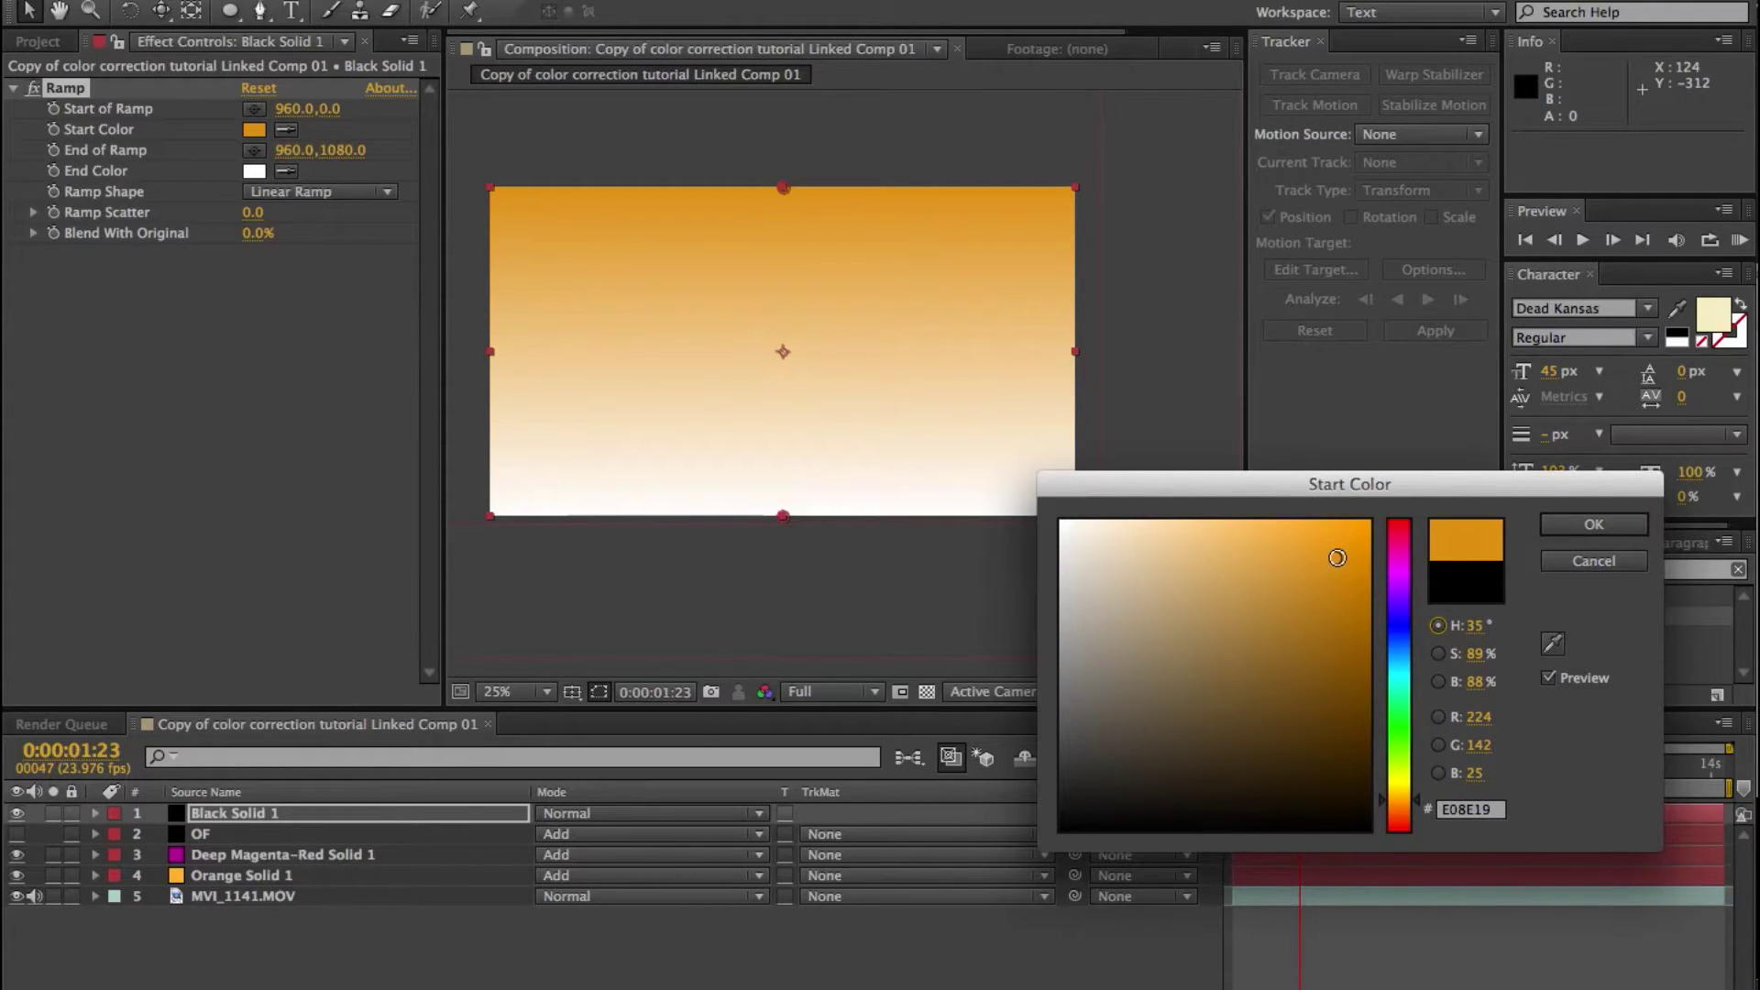
{"action": "left_click_drag", "start_coordinate": [1337, 557], "coordinate": [1398, 564]}
{"action": "left_click", "coordinate": [1398, 564]}
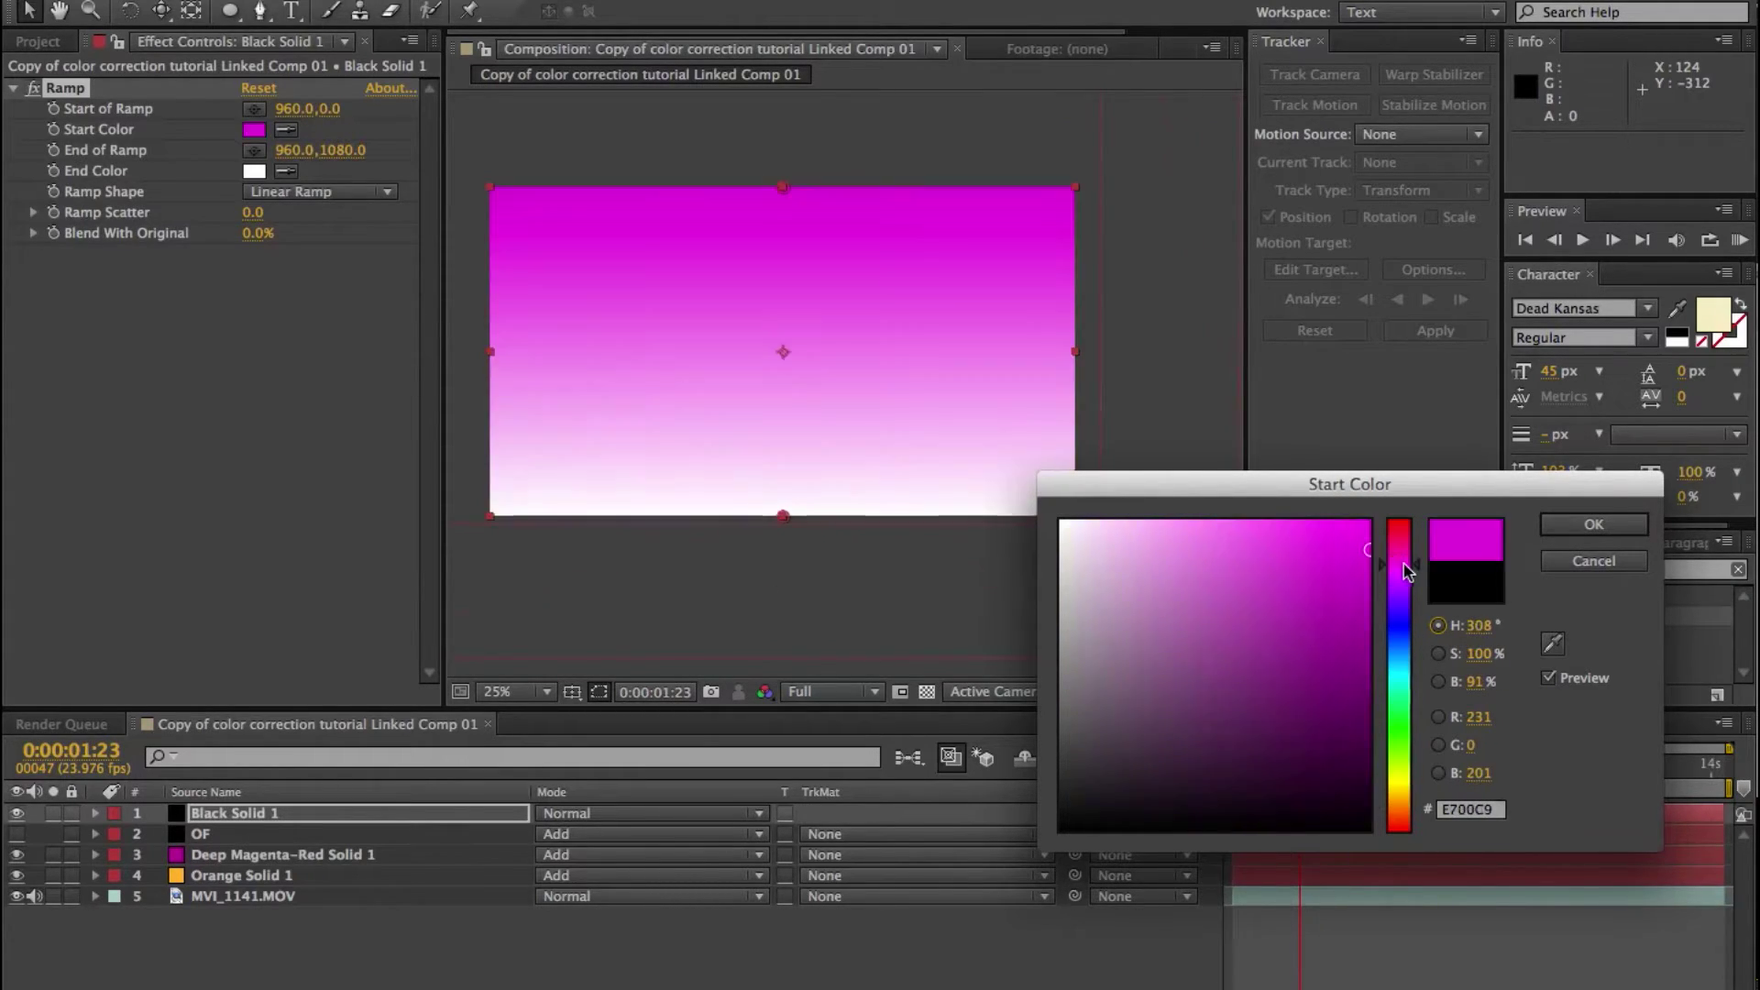
{"action": "left_click_drag", "start_coordinate": [1407, 569], "coordinate": [1410, 541]}
{"action": "key", "text": "Return"}
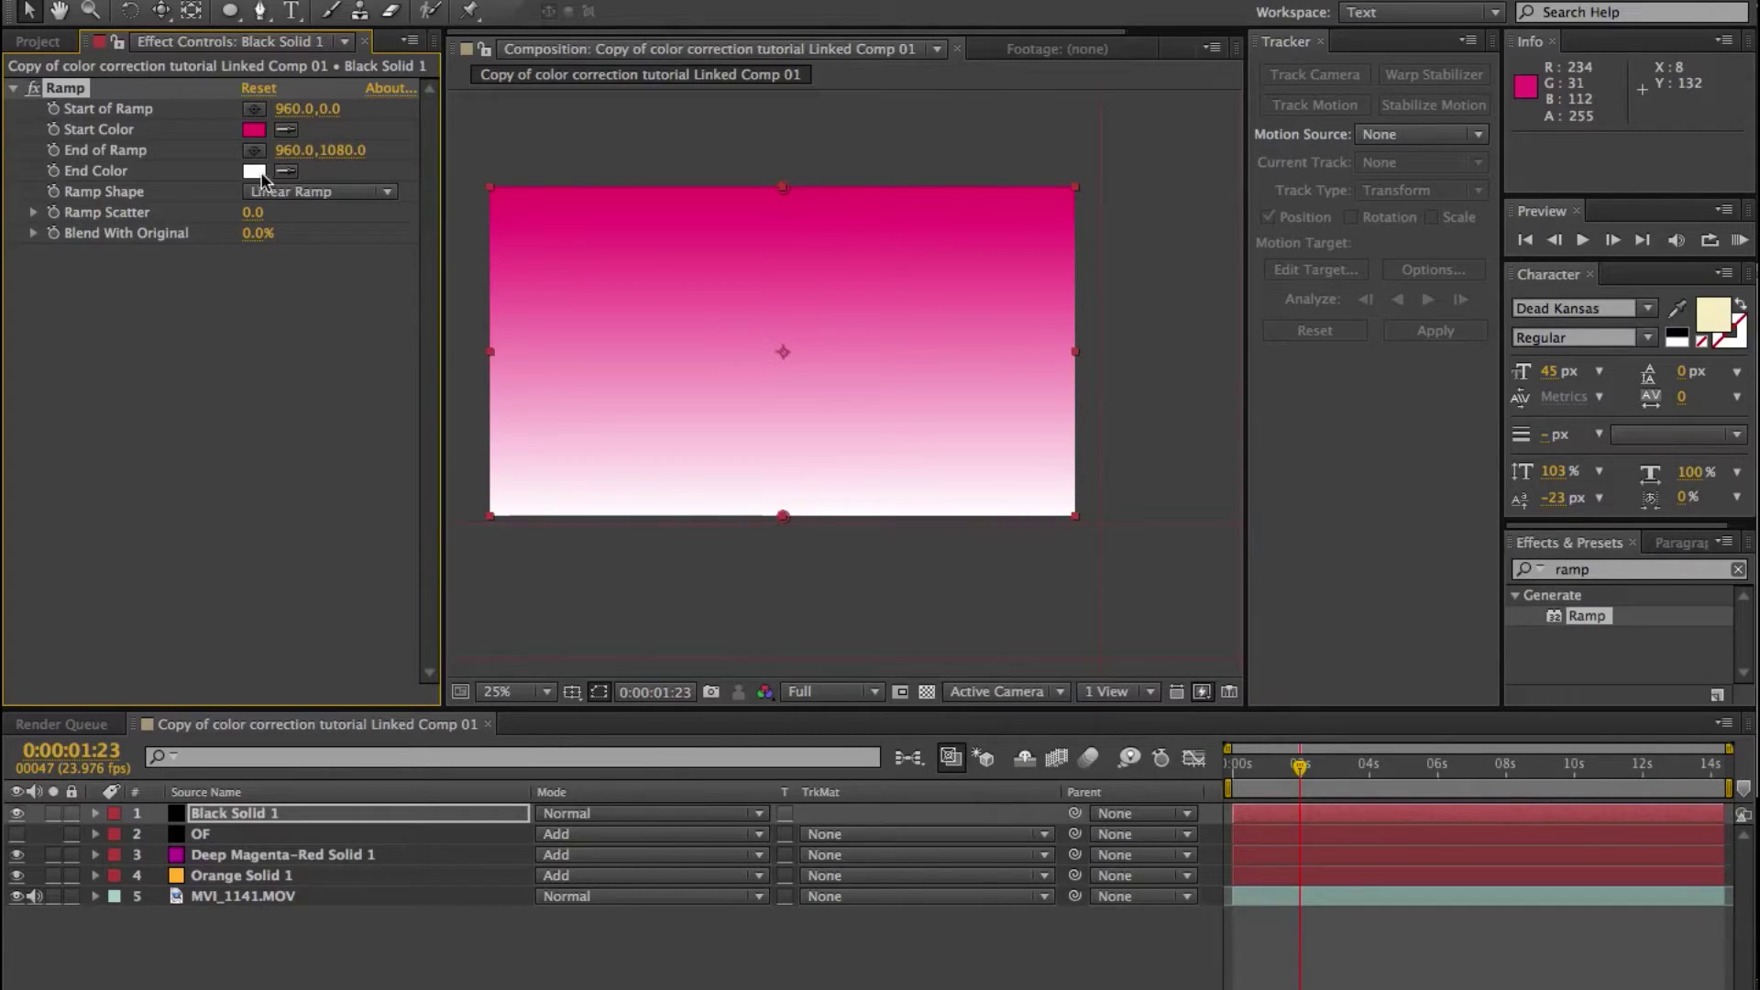
{"action": "left_click", "coordinate": [255, 172]}
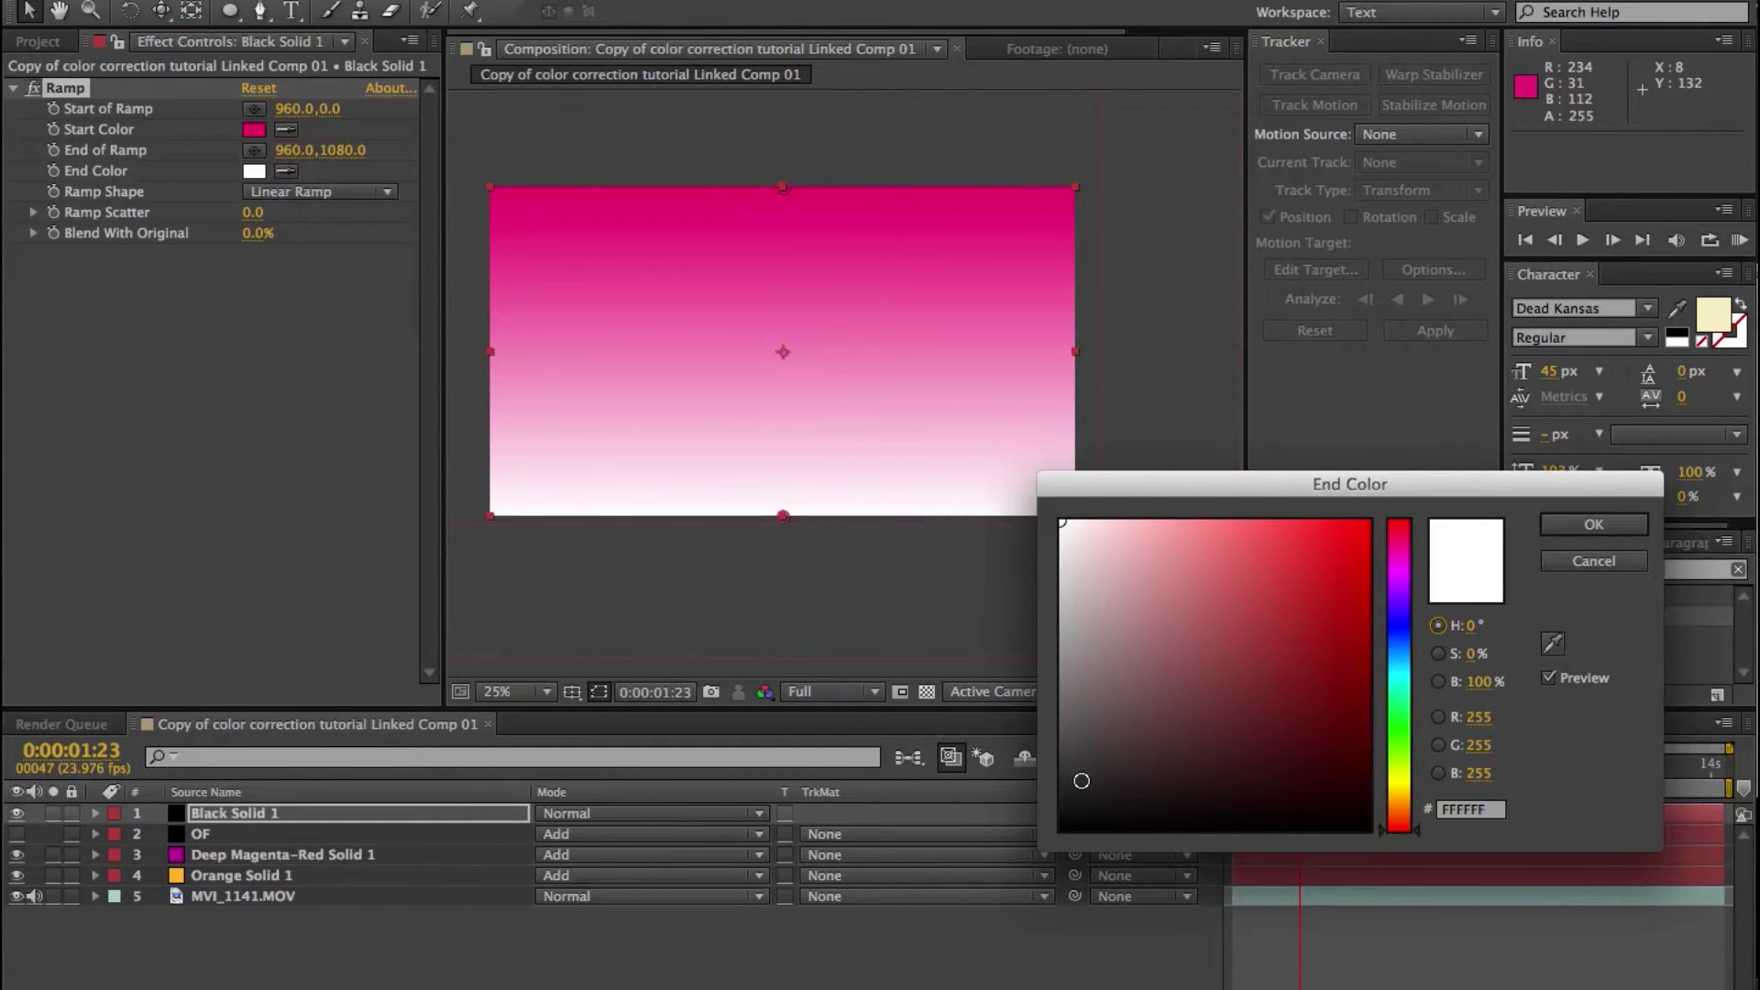
{"action": "mouse_move", "coordinate": [1080, 779]}
{"action": "left_mouse_down"}
{"action": "mouse_move", "coordinate": [999, 851]}
{"action": "mouse_move", "coordinate": [990, 792]}
{"action": "left_mouse_up"}
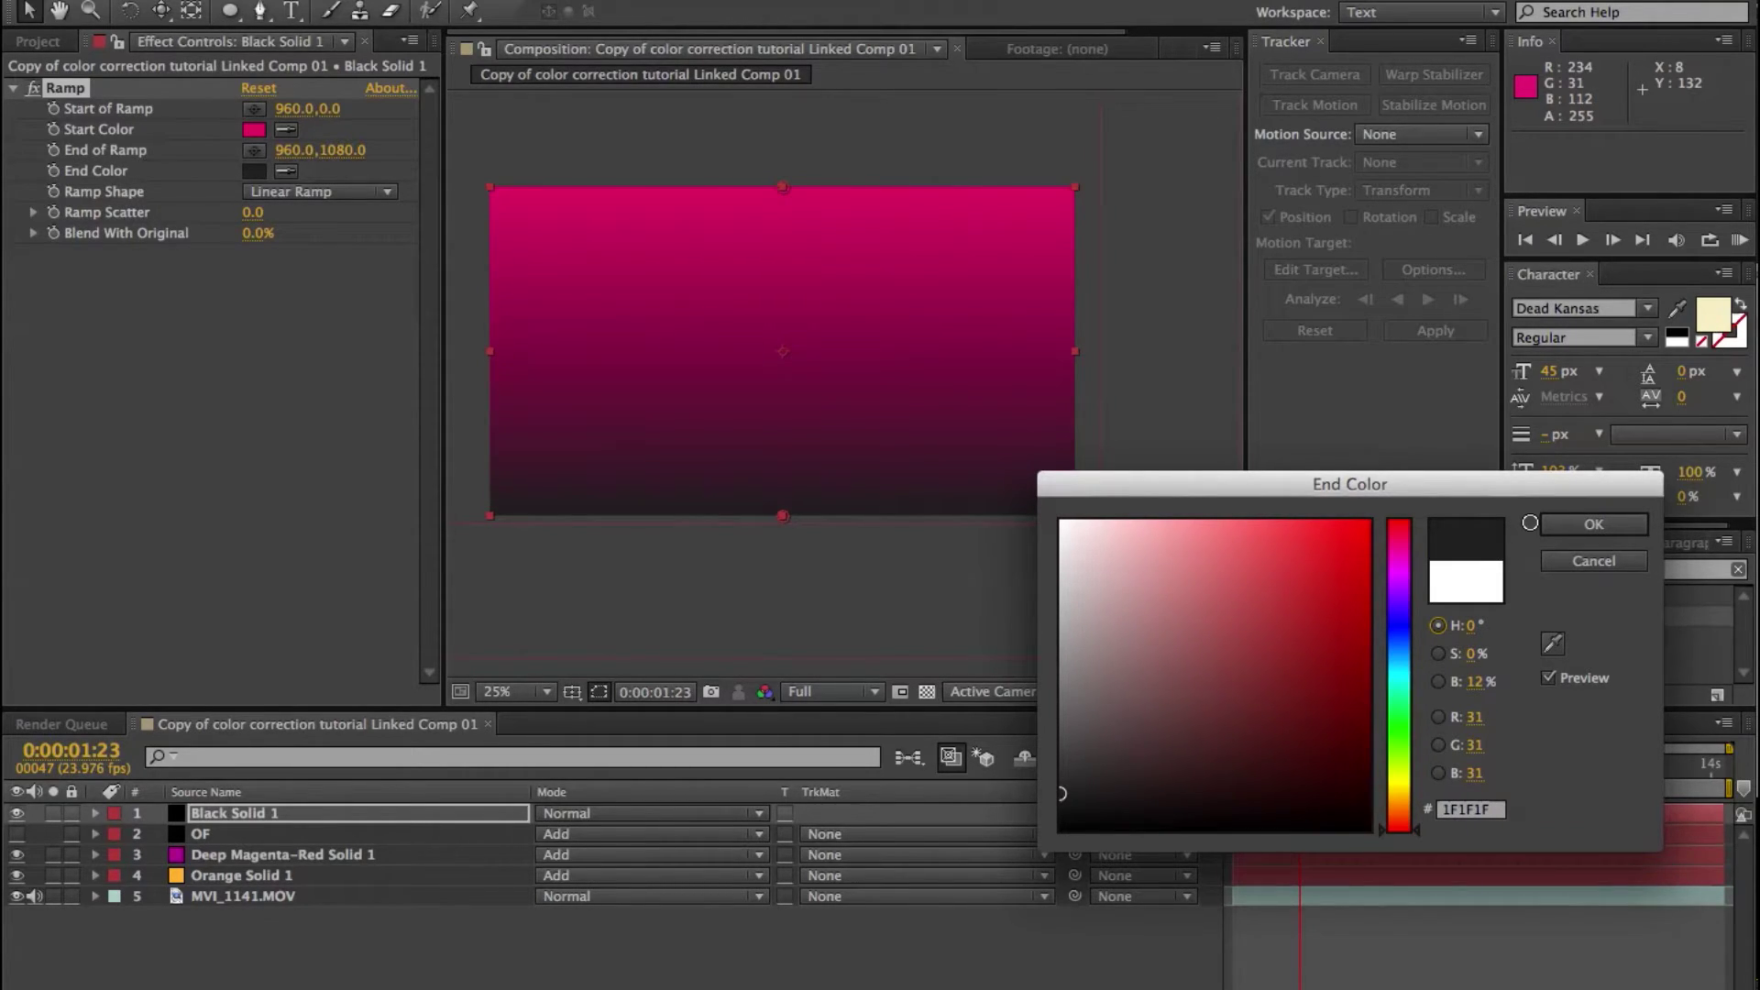
Confirm the near-black end colour and blend Black Solid 1 in Add mode.
{"action": "left_click", "coordinate": [1594, 524]}
{"action": "left_click", "coordinate": [596, 813]}
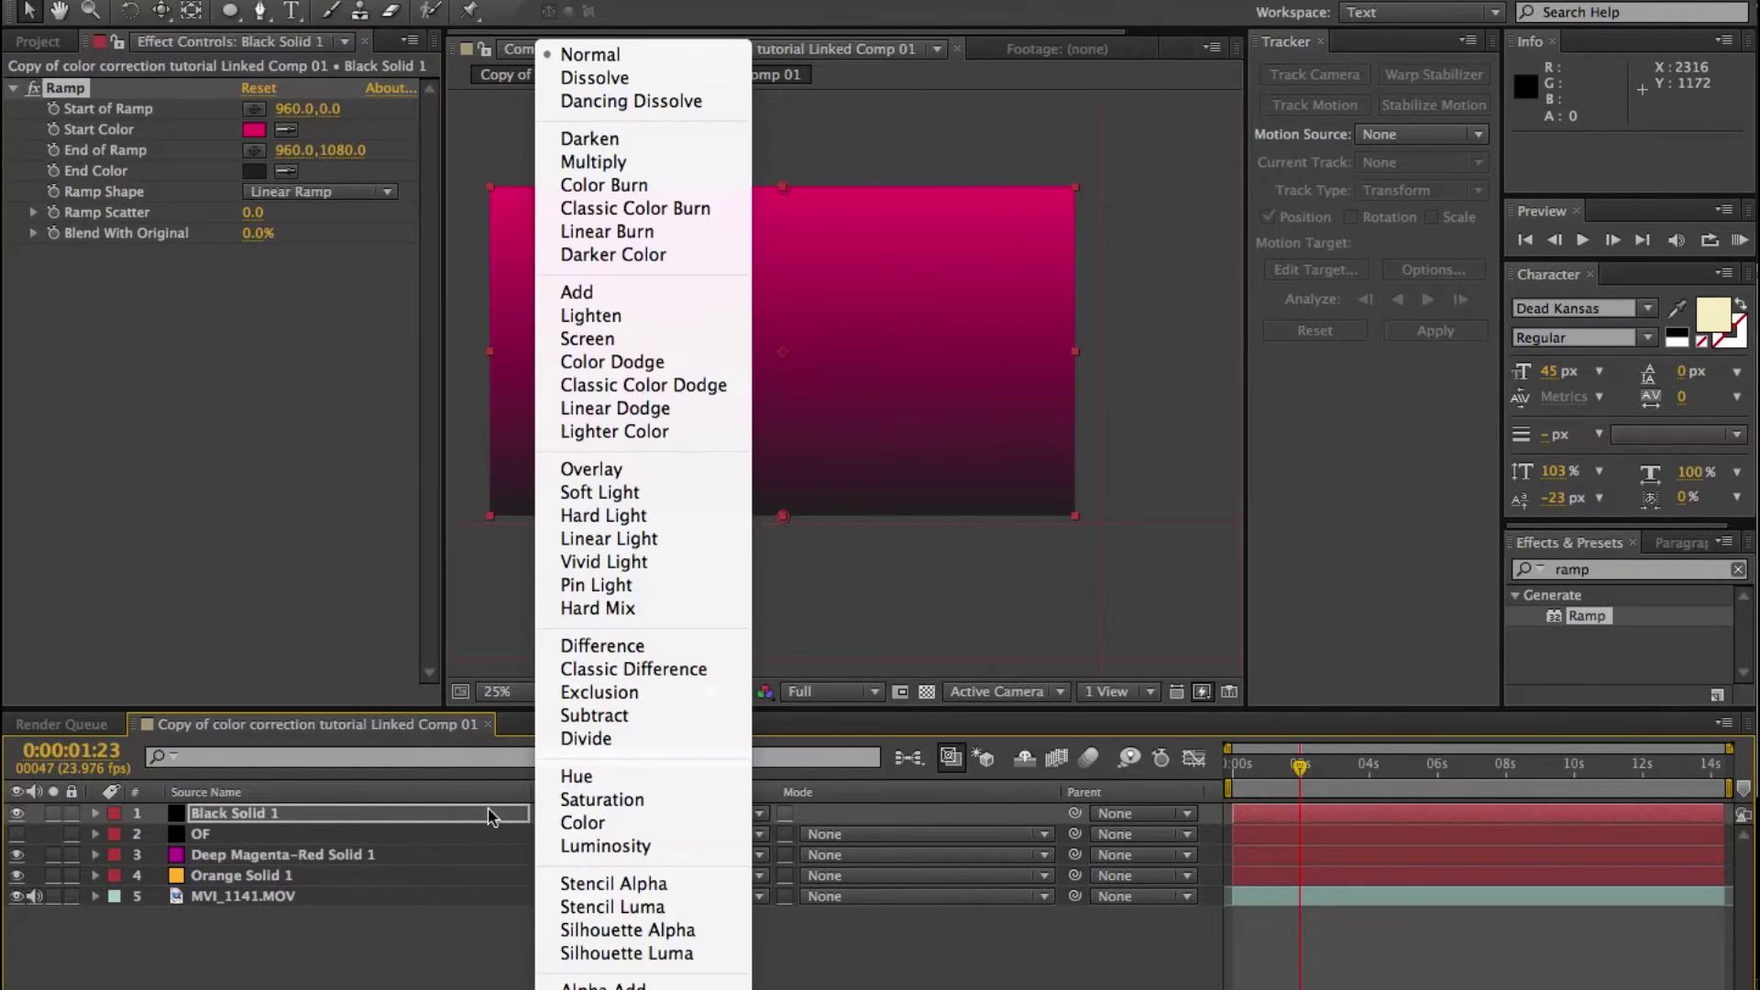
{"action": "left_click", "coordinate": [622, 299]}
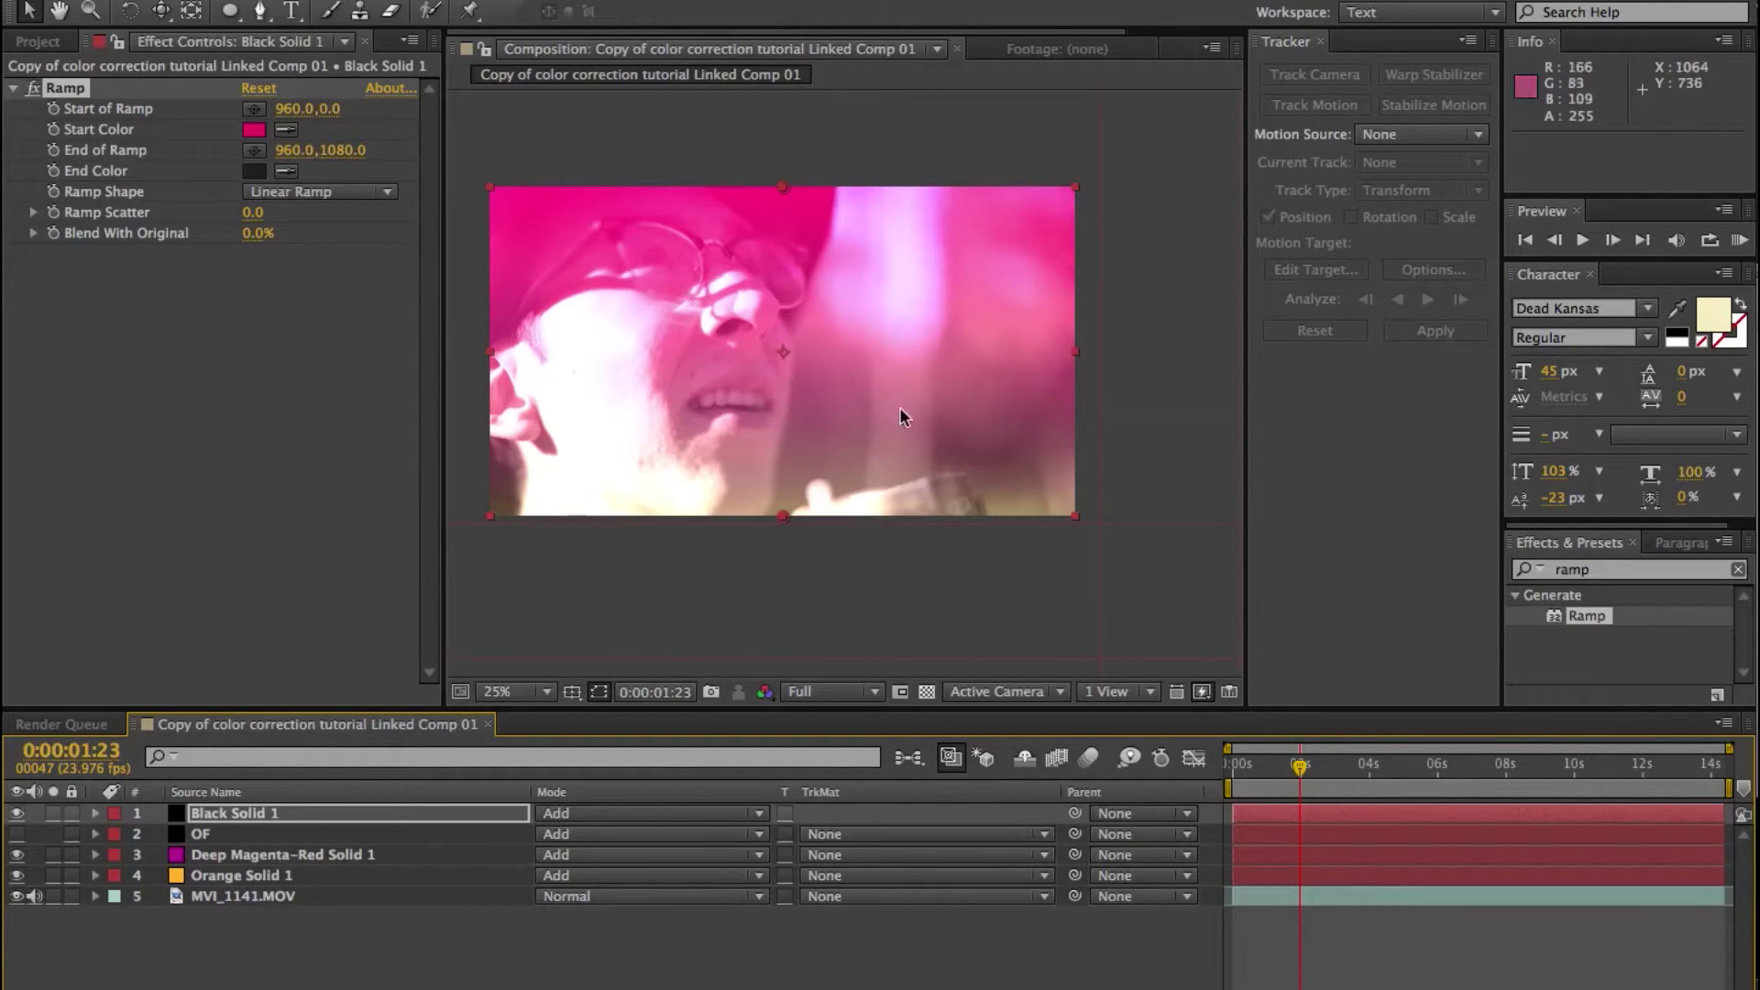
Keyframe the Ramp start point and move it up and right to 1732,-12 around 0:00:02:12.
{"action": "left_click", "coordinate": [226, 816]}
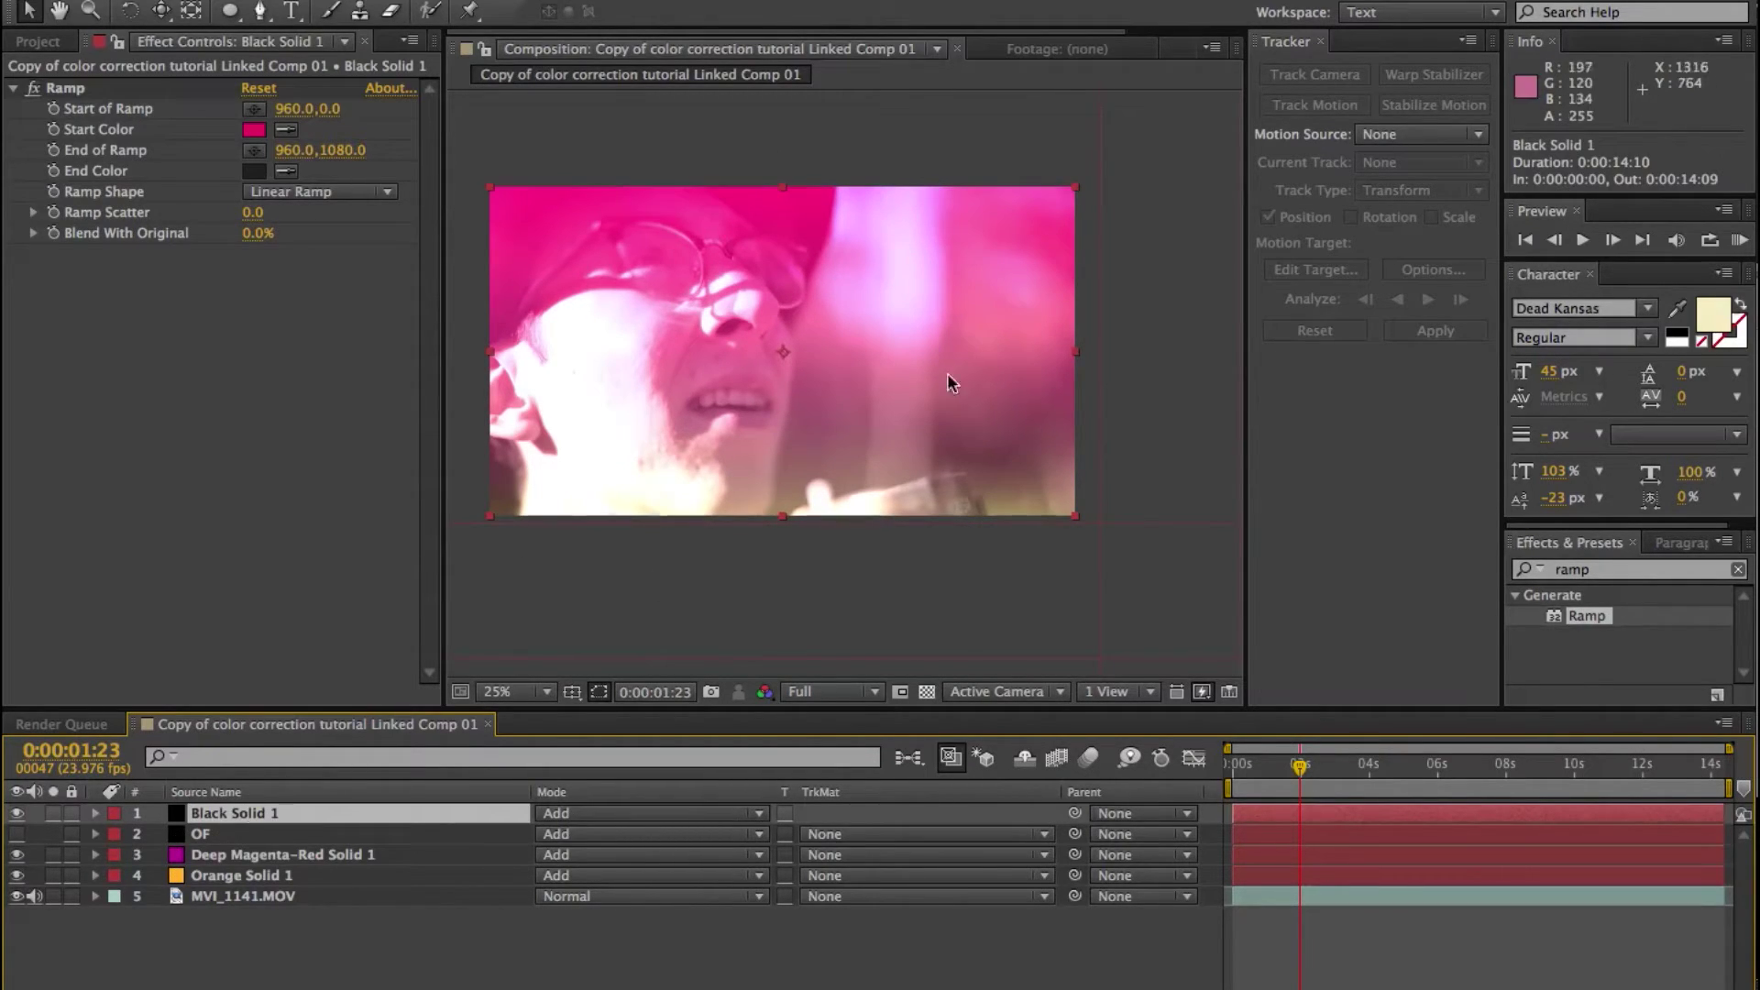
{"action": "left_click", "coordinate": [82, 88]}
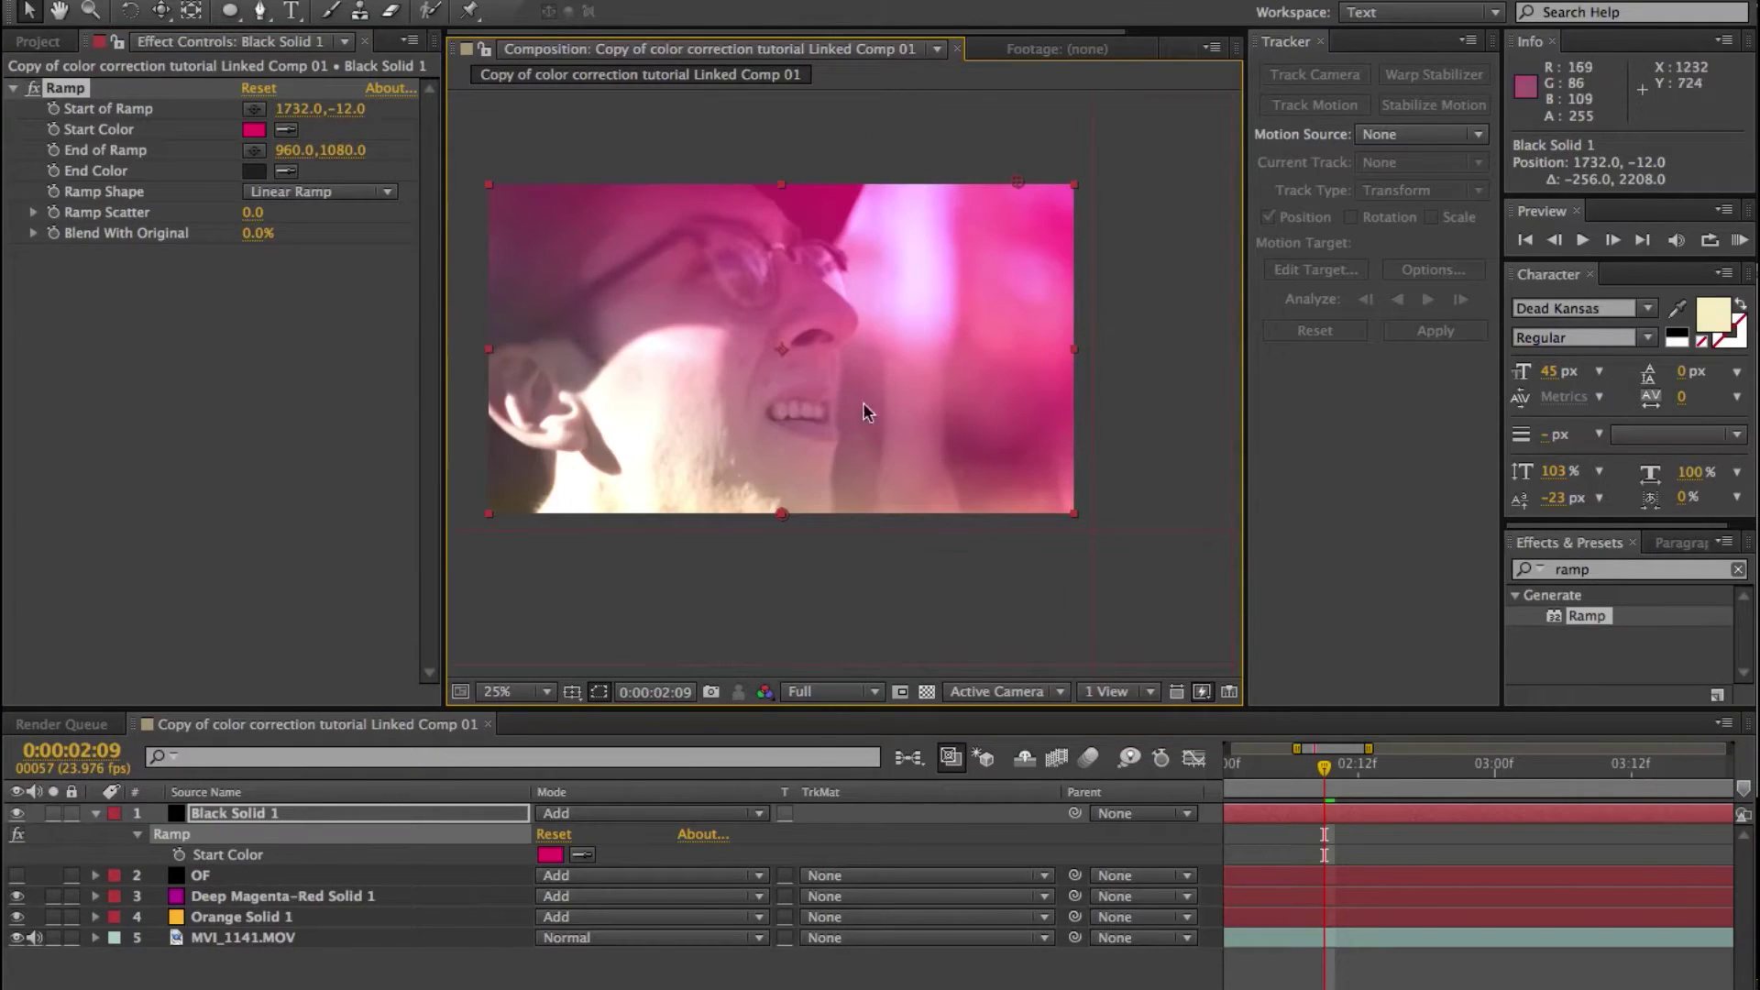
{"action": "left_click", "coordinate": [53, 110]}
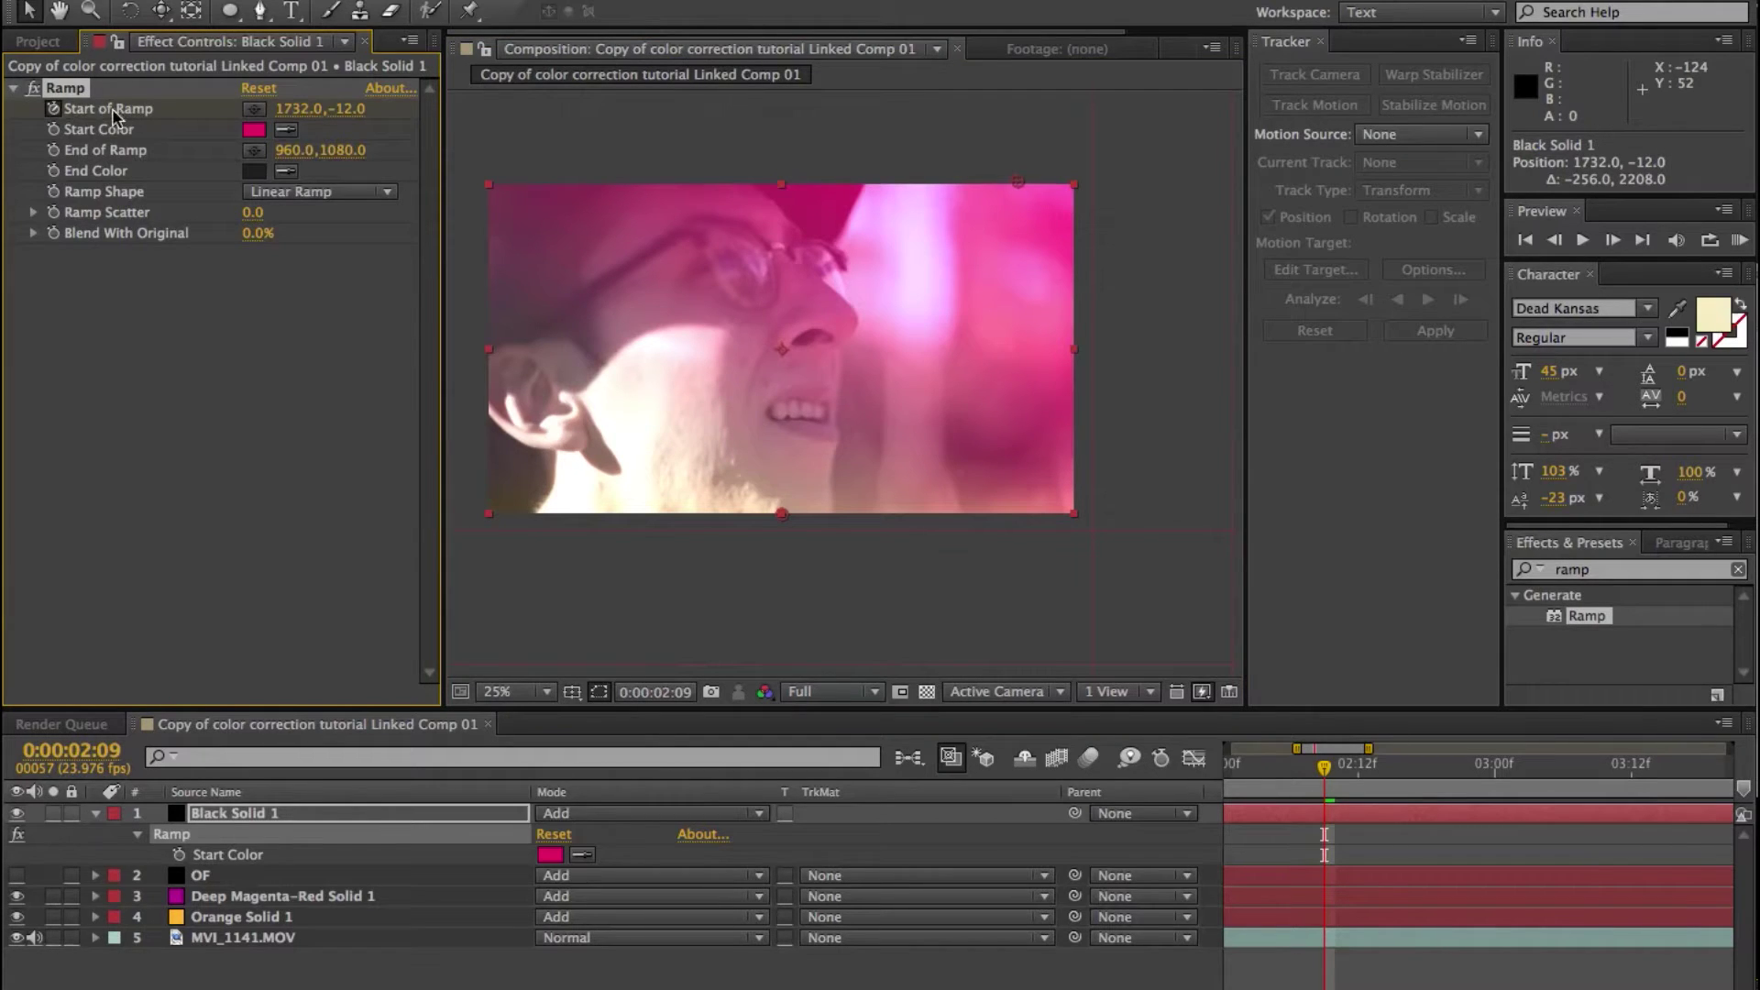
{"action": "left_click", "coordinate": [1348, 767]}
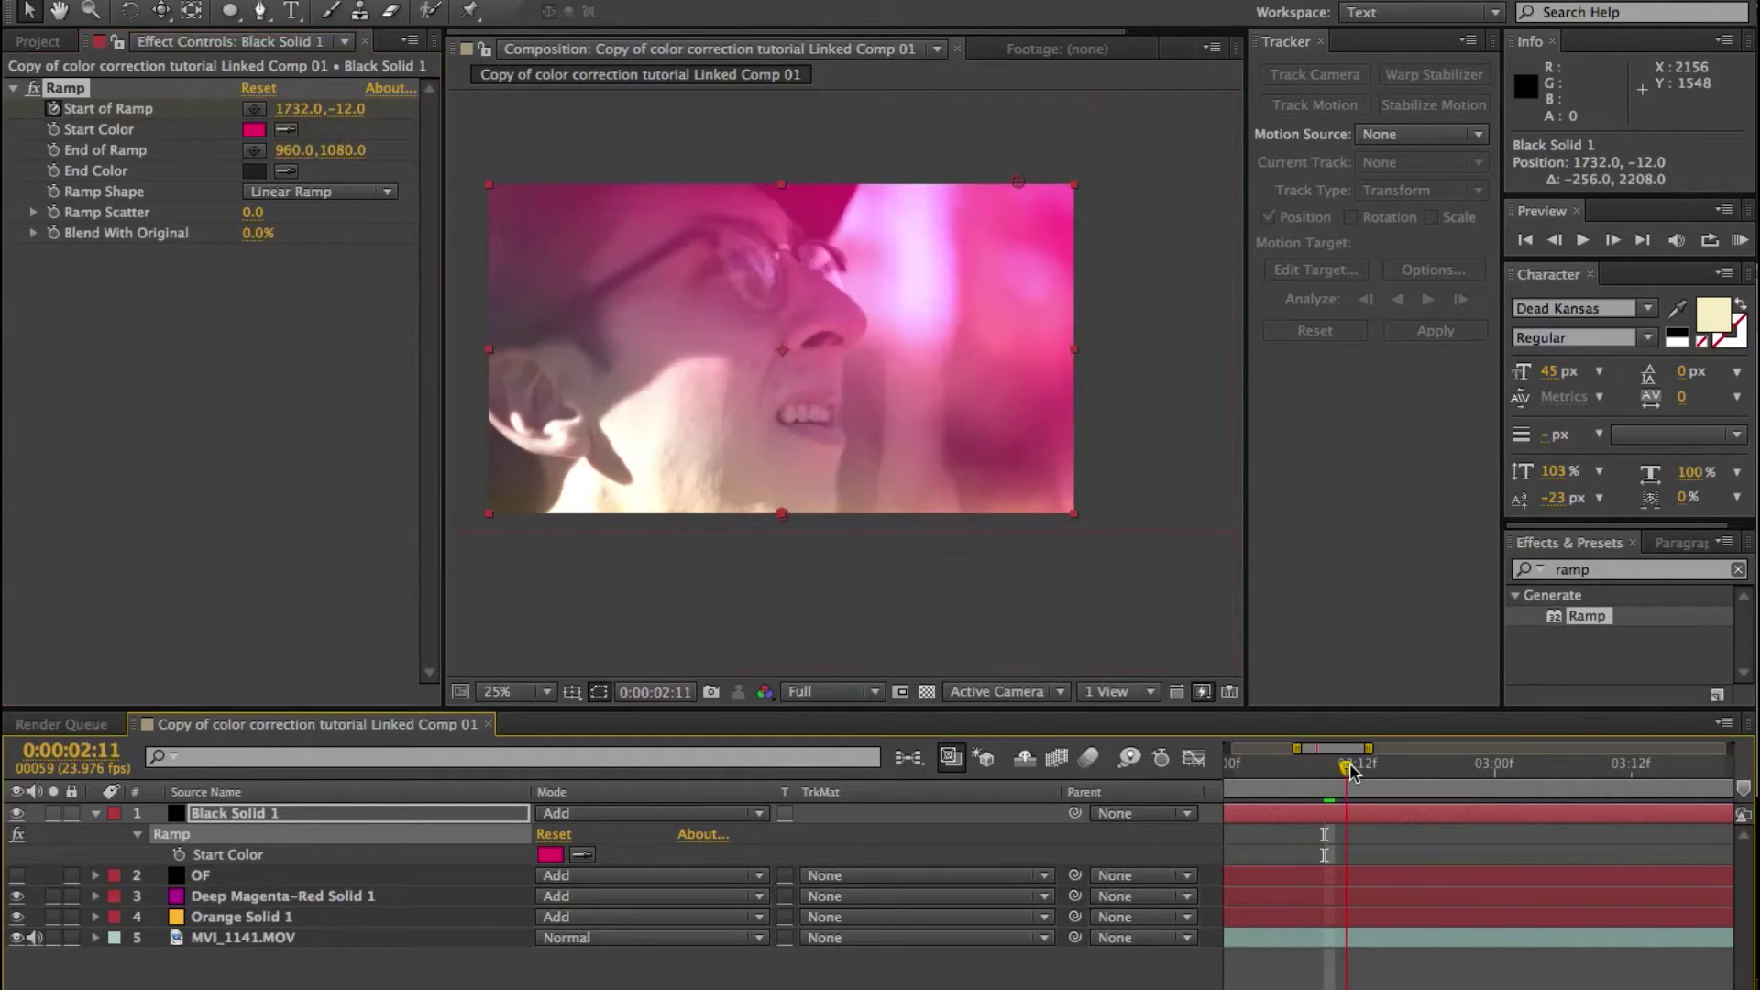
{"action": "left_click_drag", "start_coordinate": [1348, 766], "coordinate": [1277, 768]}
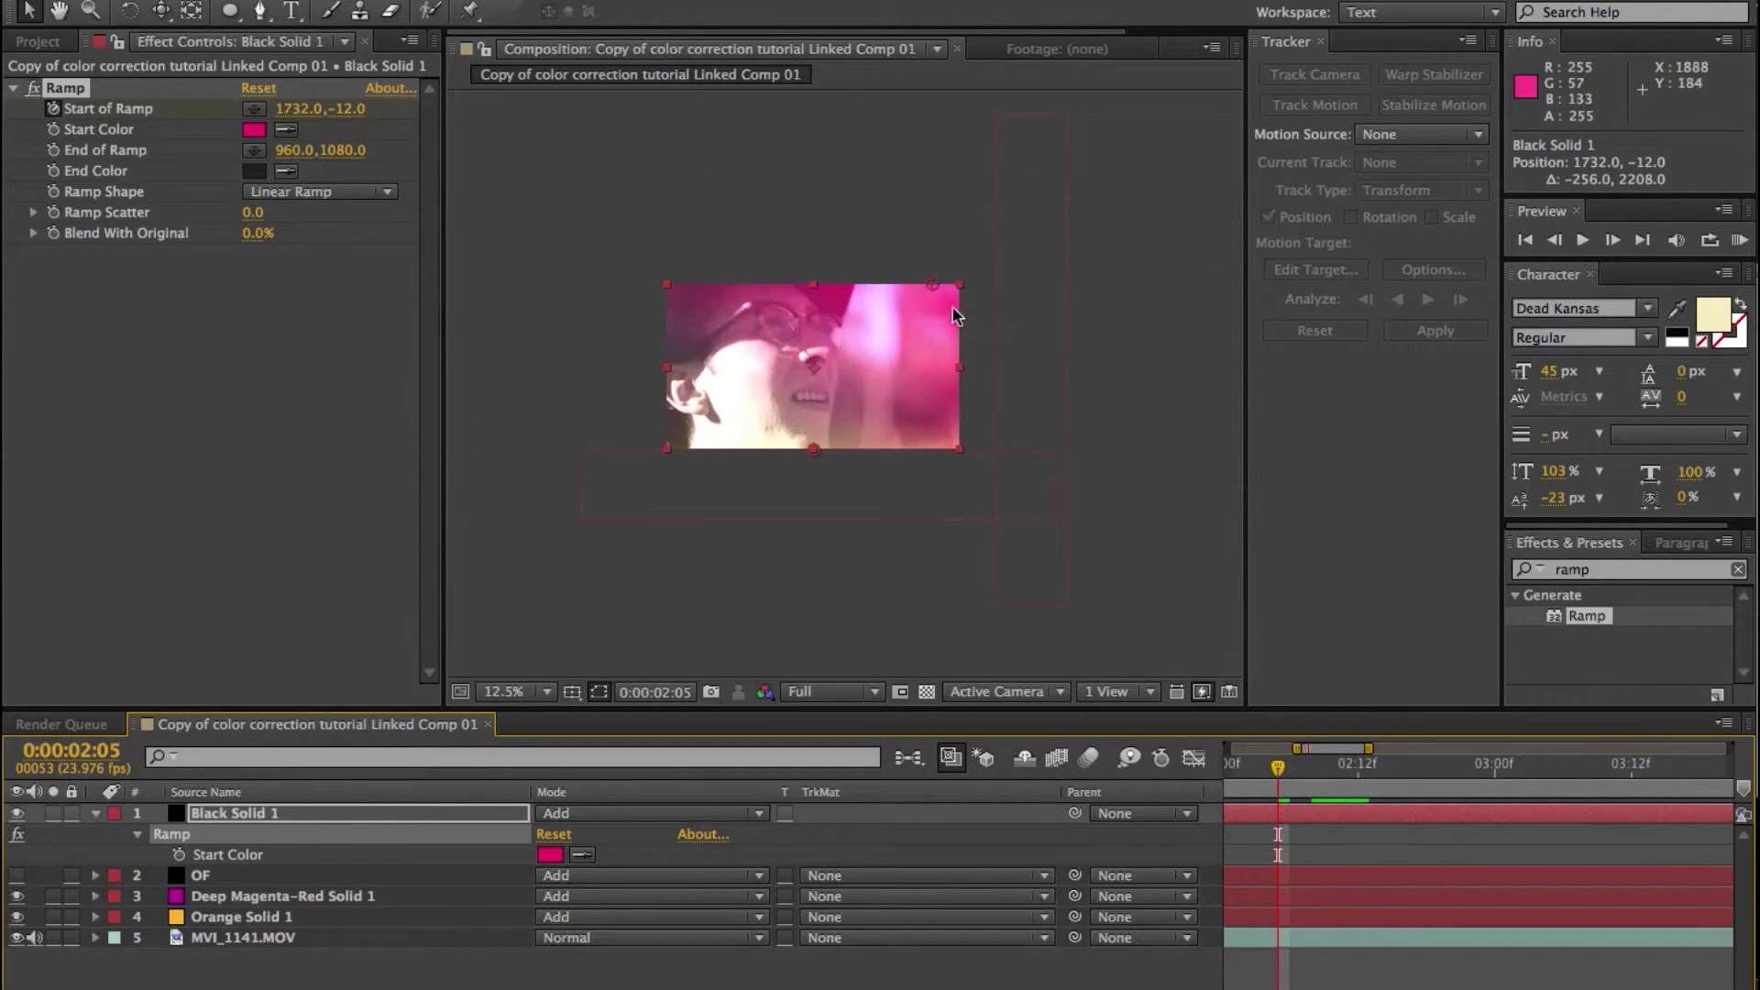
{"action": "left_click_drag", "start_coordinate": [934, 285], "coordinate": [1014, 54]}
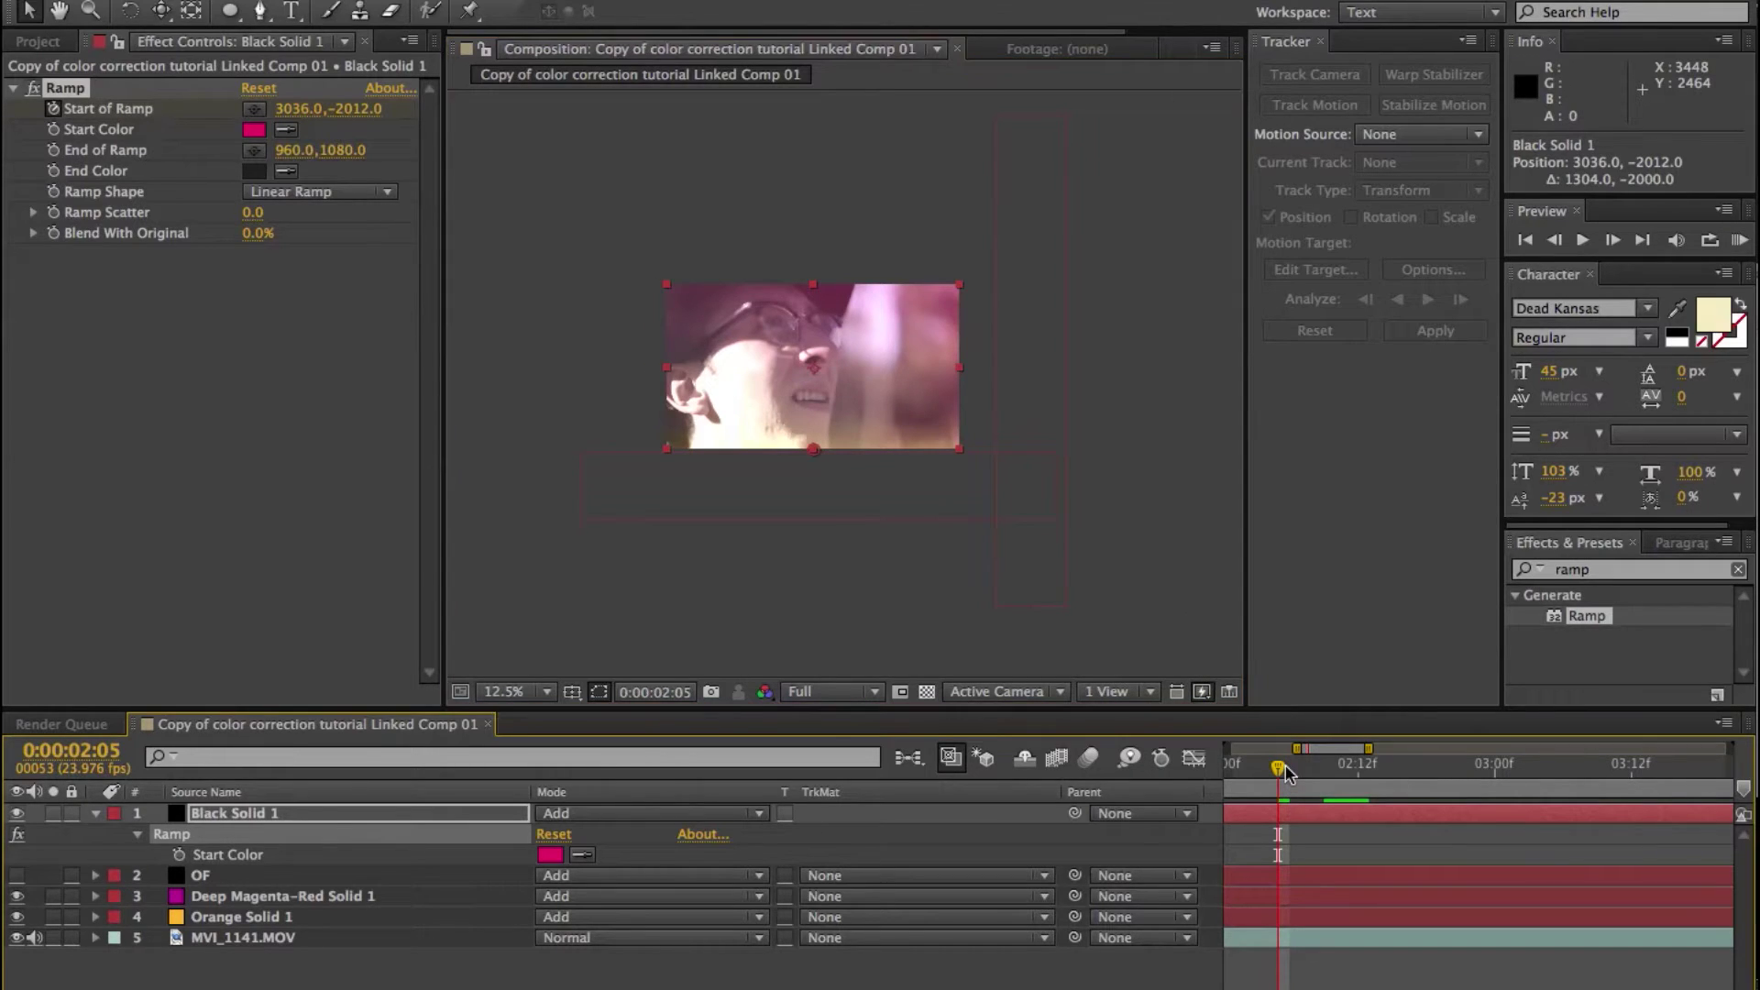
{"action": "left_click_drag", "start_coordinate": [1292, 768], "coordinate": [1369, 767]}
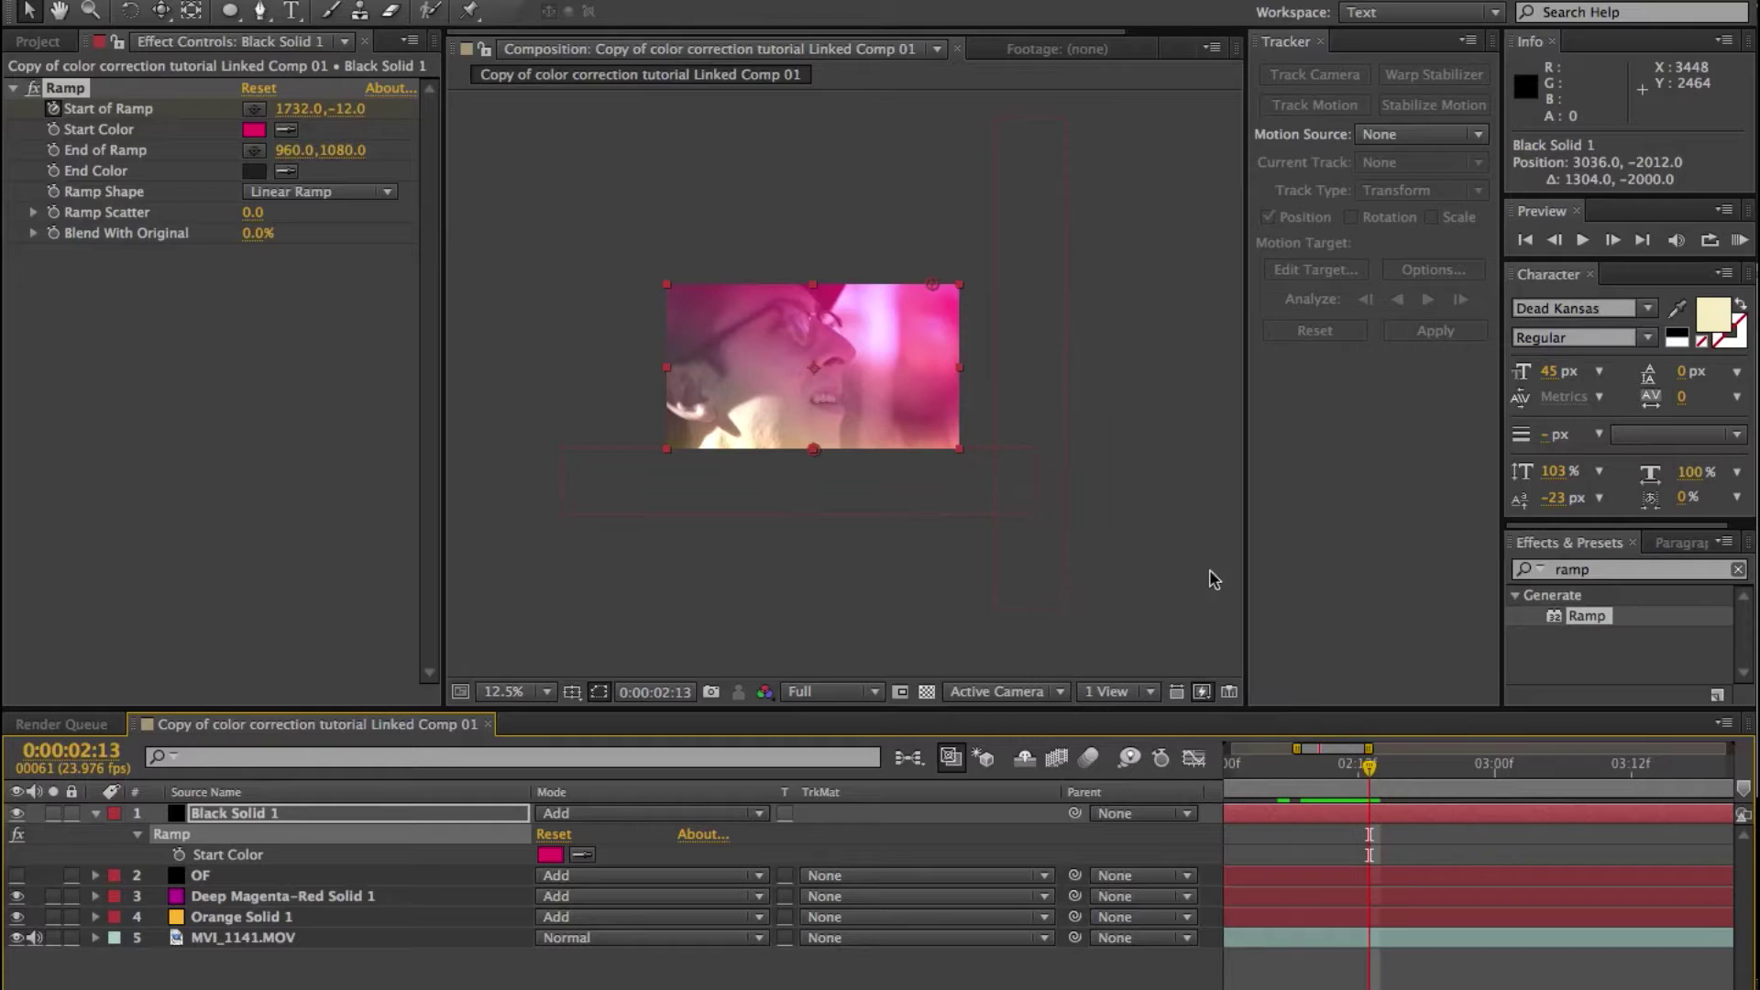
{"action": "left_click_drag", "start_coordinate": [927, 278], "coordinate": [1558, 99]}
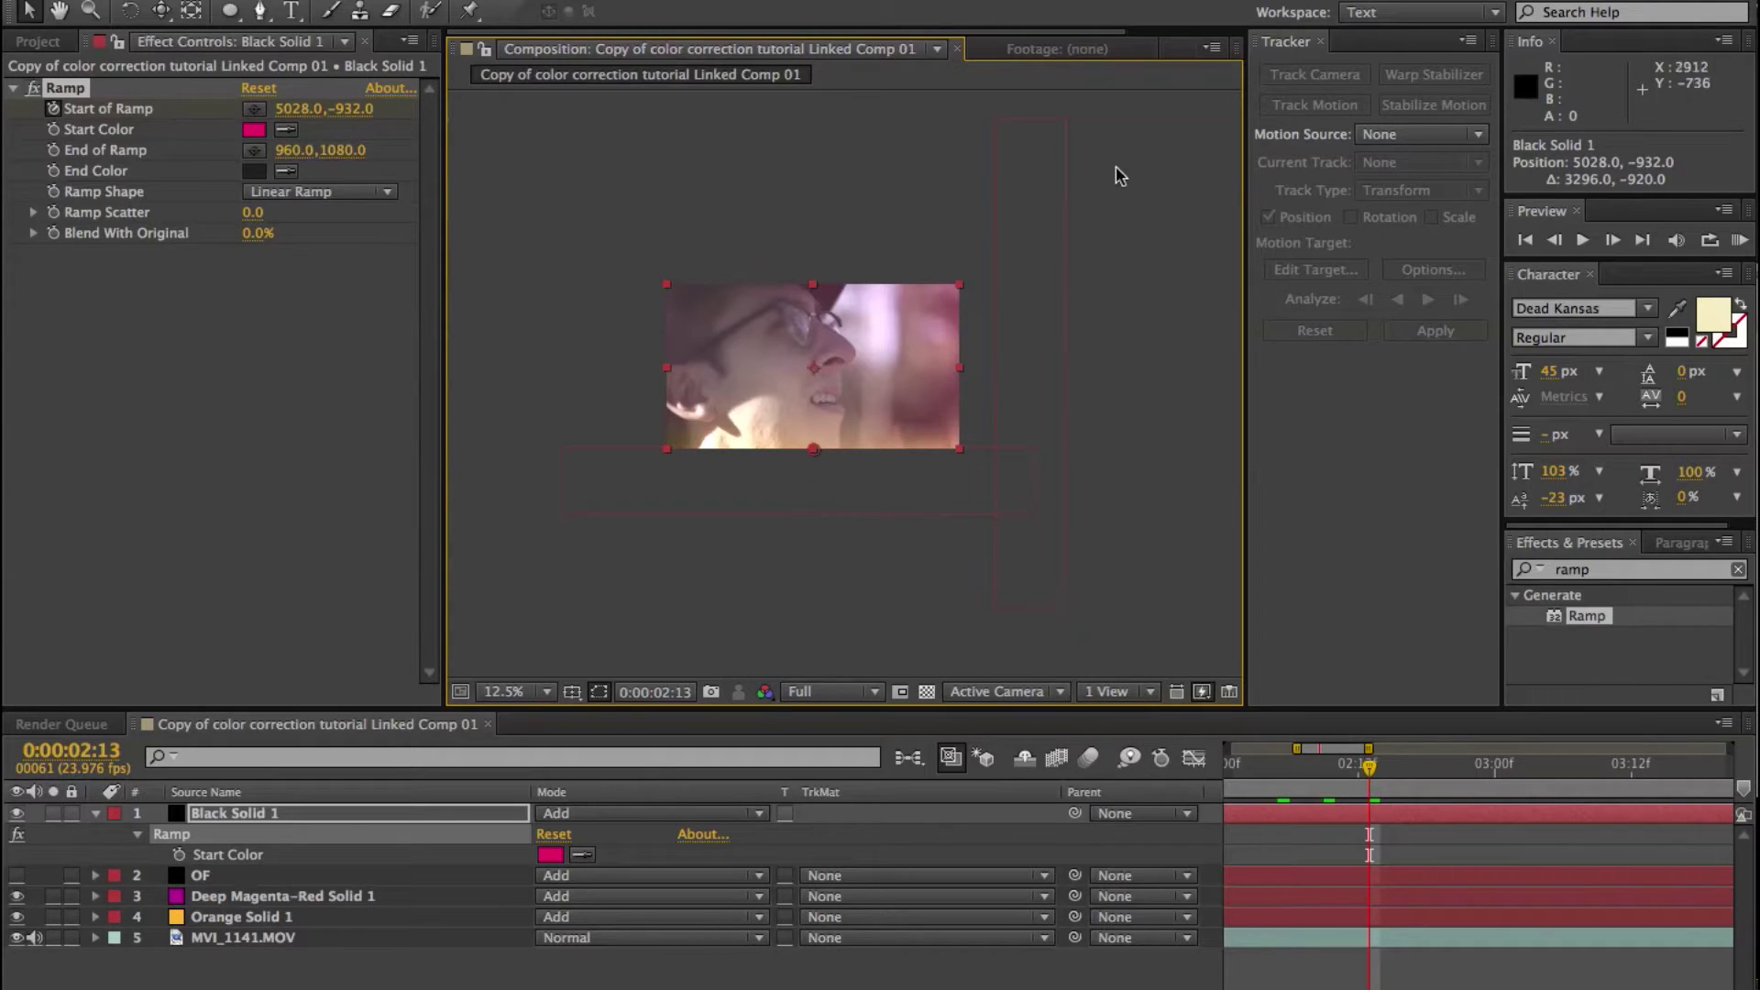
{"action": "mouse_move", "coordinate": [1317, 770]}
{"action": "left_mouse_down"}
{"action": "mouse_move", "coordinate": [1271, 772]}
{"action": "mouse_move", "coordinate": [1302, 775]}
{"action": "left_mouse_up"}
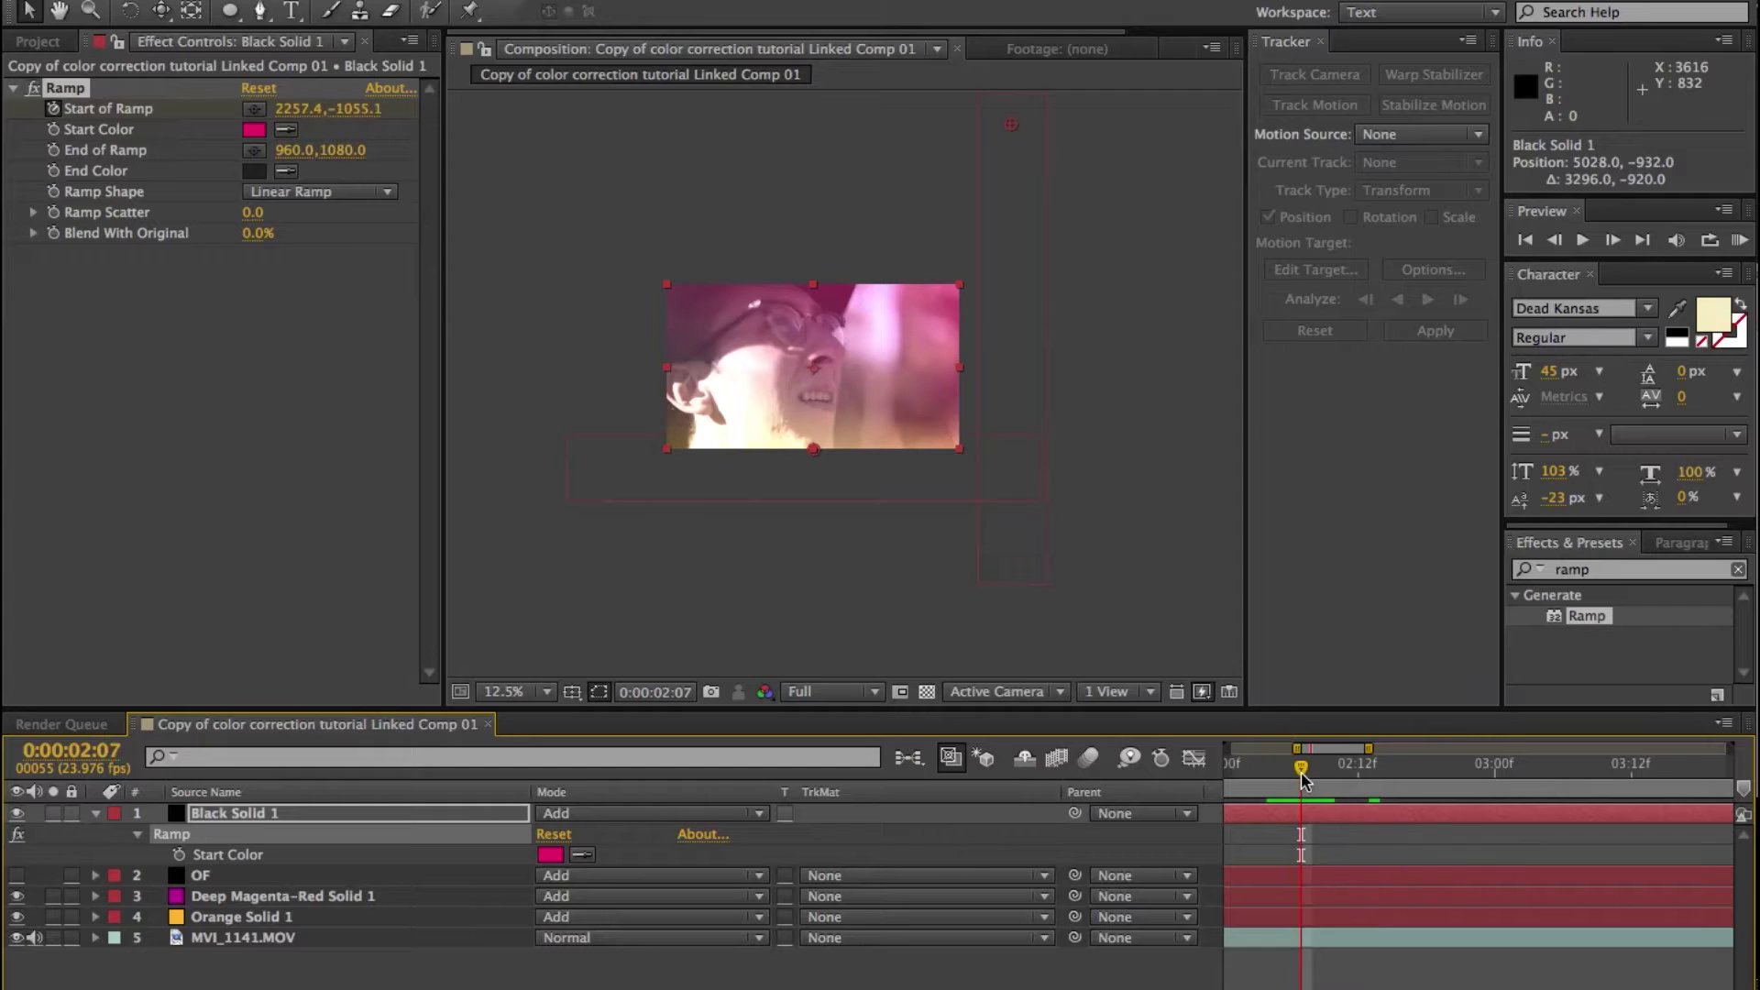
Start opacity keyframes on Black Solid 1, with a 0% keyframe a few frames earlier.
{"action": "key", "text": "t"}
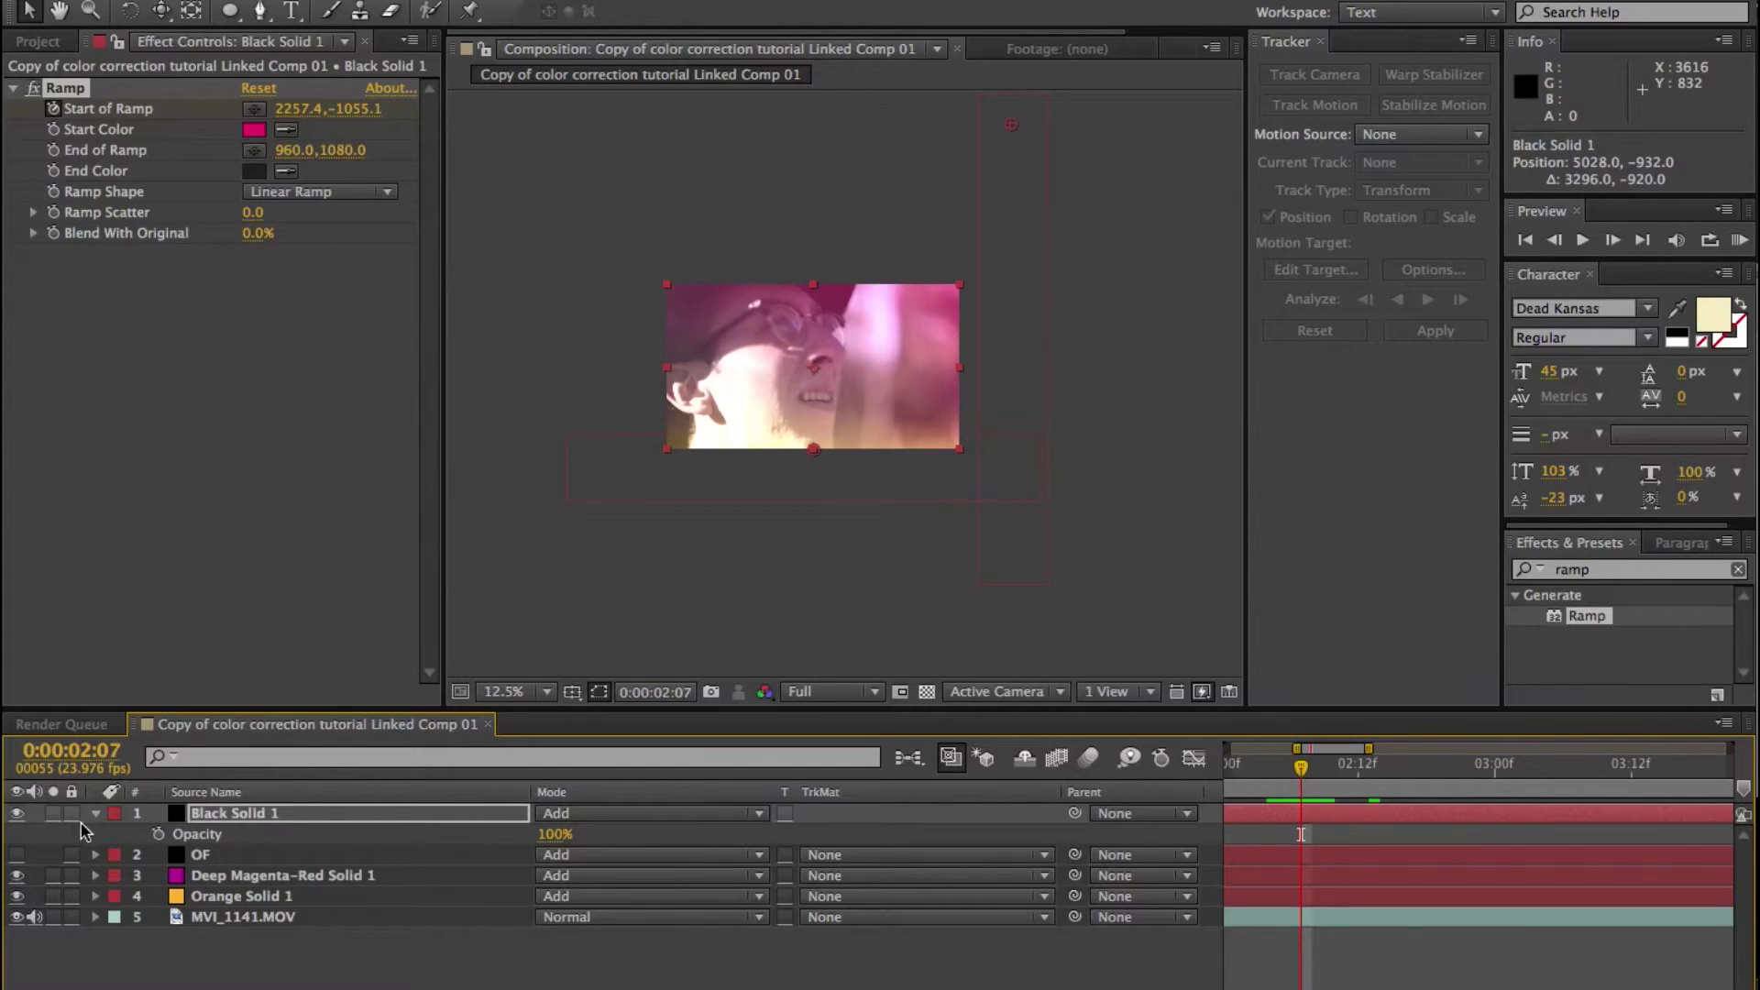
{"action": "left_click", "coordinate": [158, 833]}
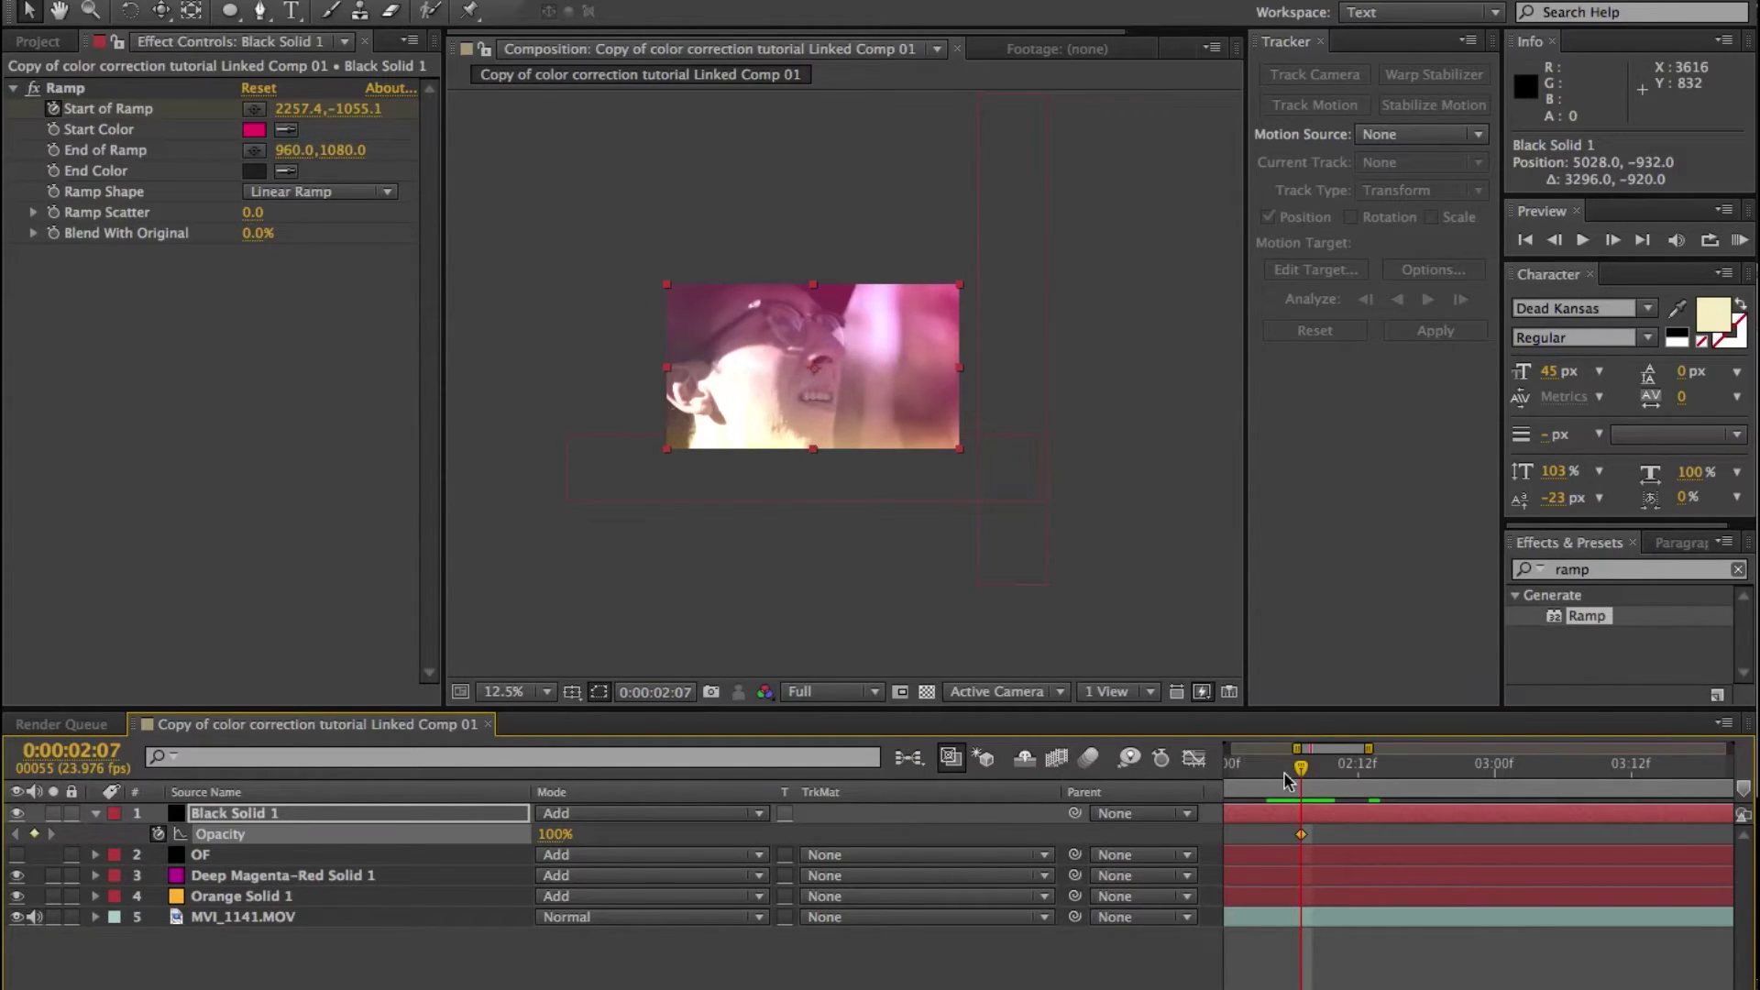
{"action": "left_click_drag", "start_coordinate": [1284, 774], "coordinate": [1239, 773]}
{"action": "left_click", "coordinate": [548, 834]}
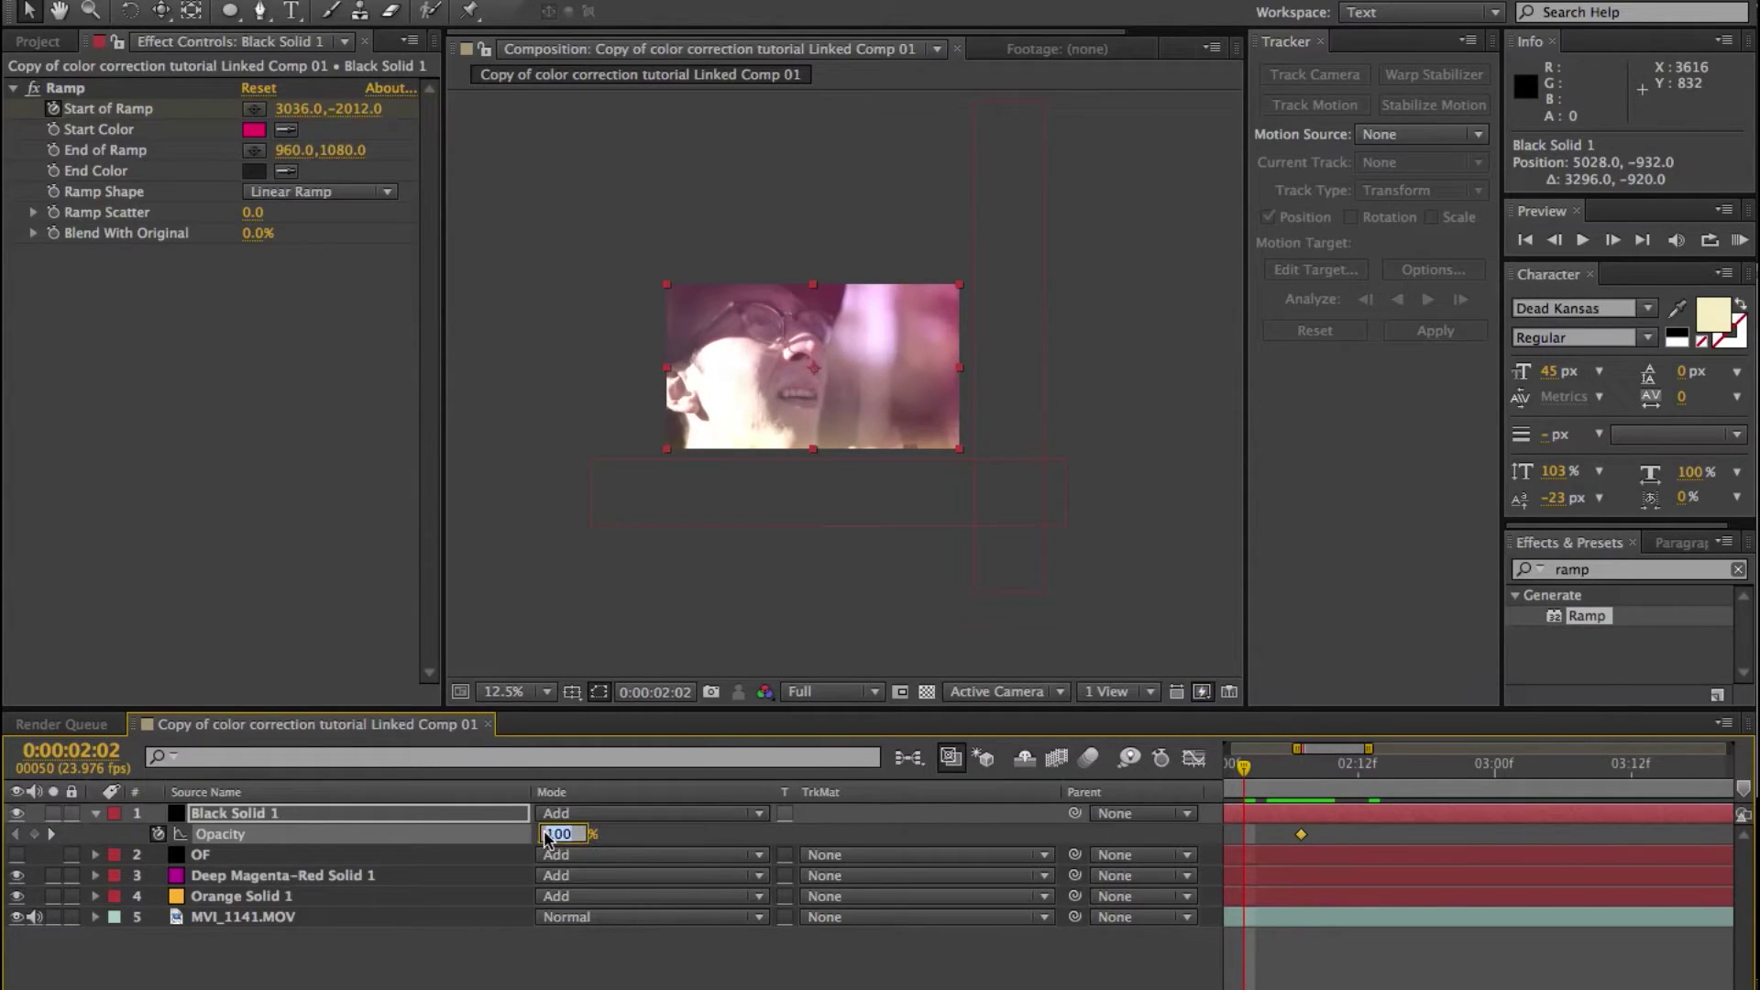
{"action": "key", "text": "Return"}
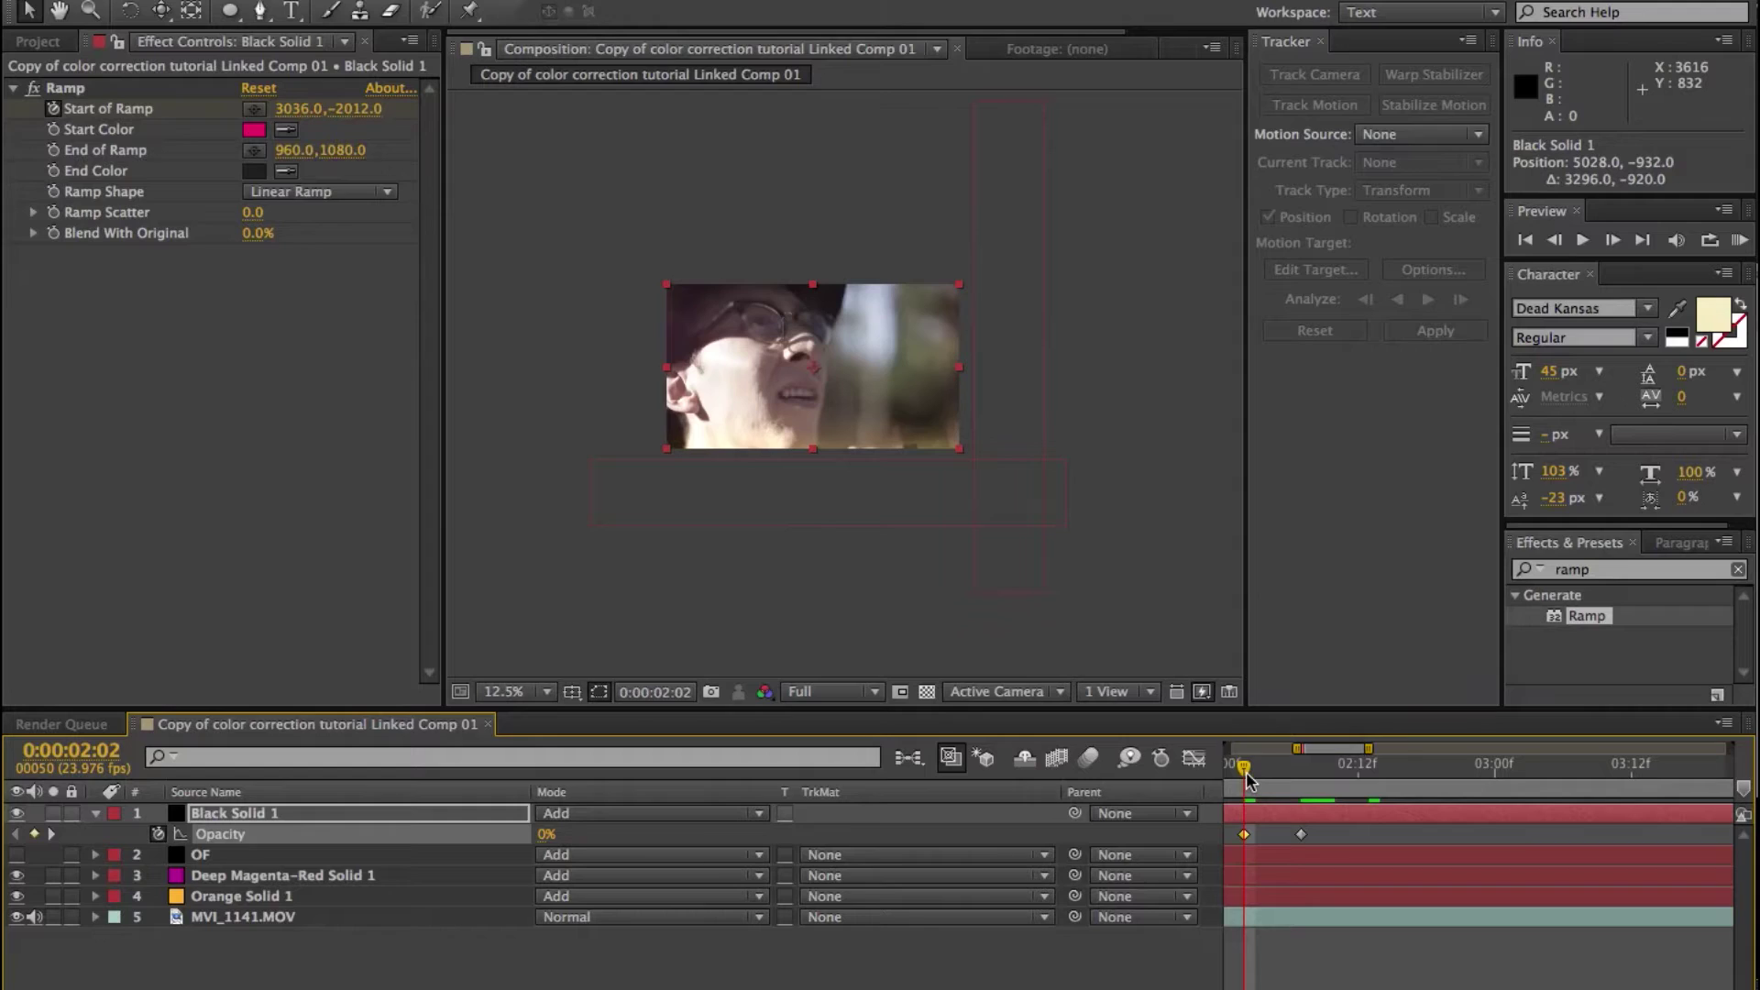
Add a later 0% opacity keyframe and scrub through the 100%/0% flicker.
{"action": "left_click_drag", "start_coordinate": [1244, 779], "coordinate": [1335, 770]}
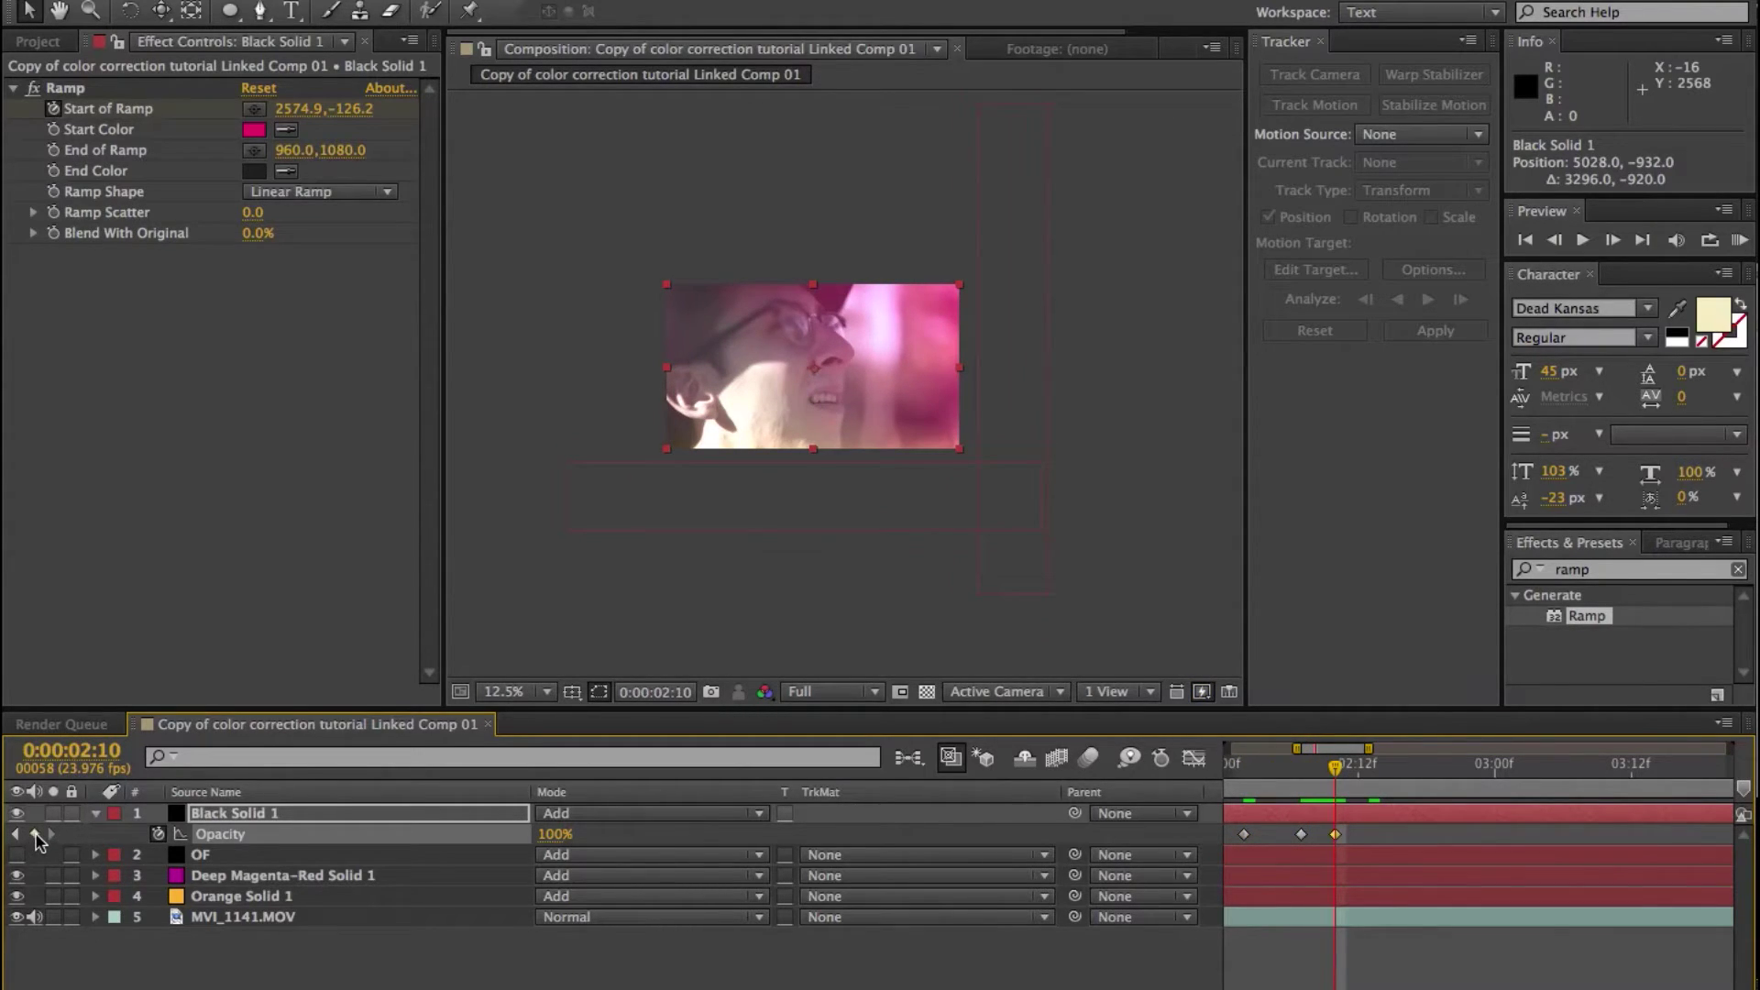
{"action": "left_click_drag", "start_coordinate": [1366, 782], "coordinate": [1393, 775]}
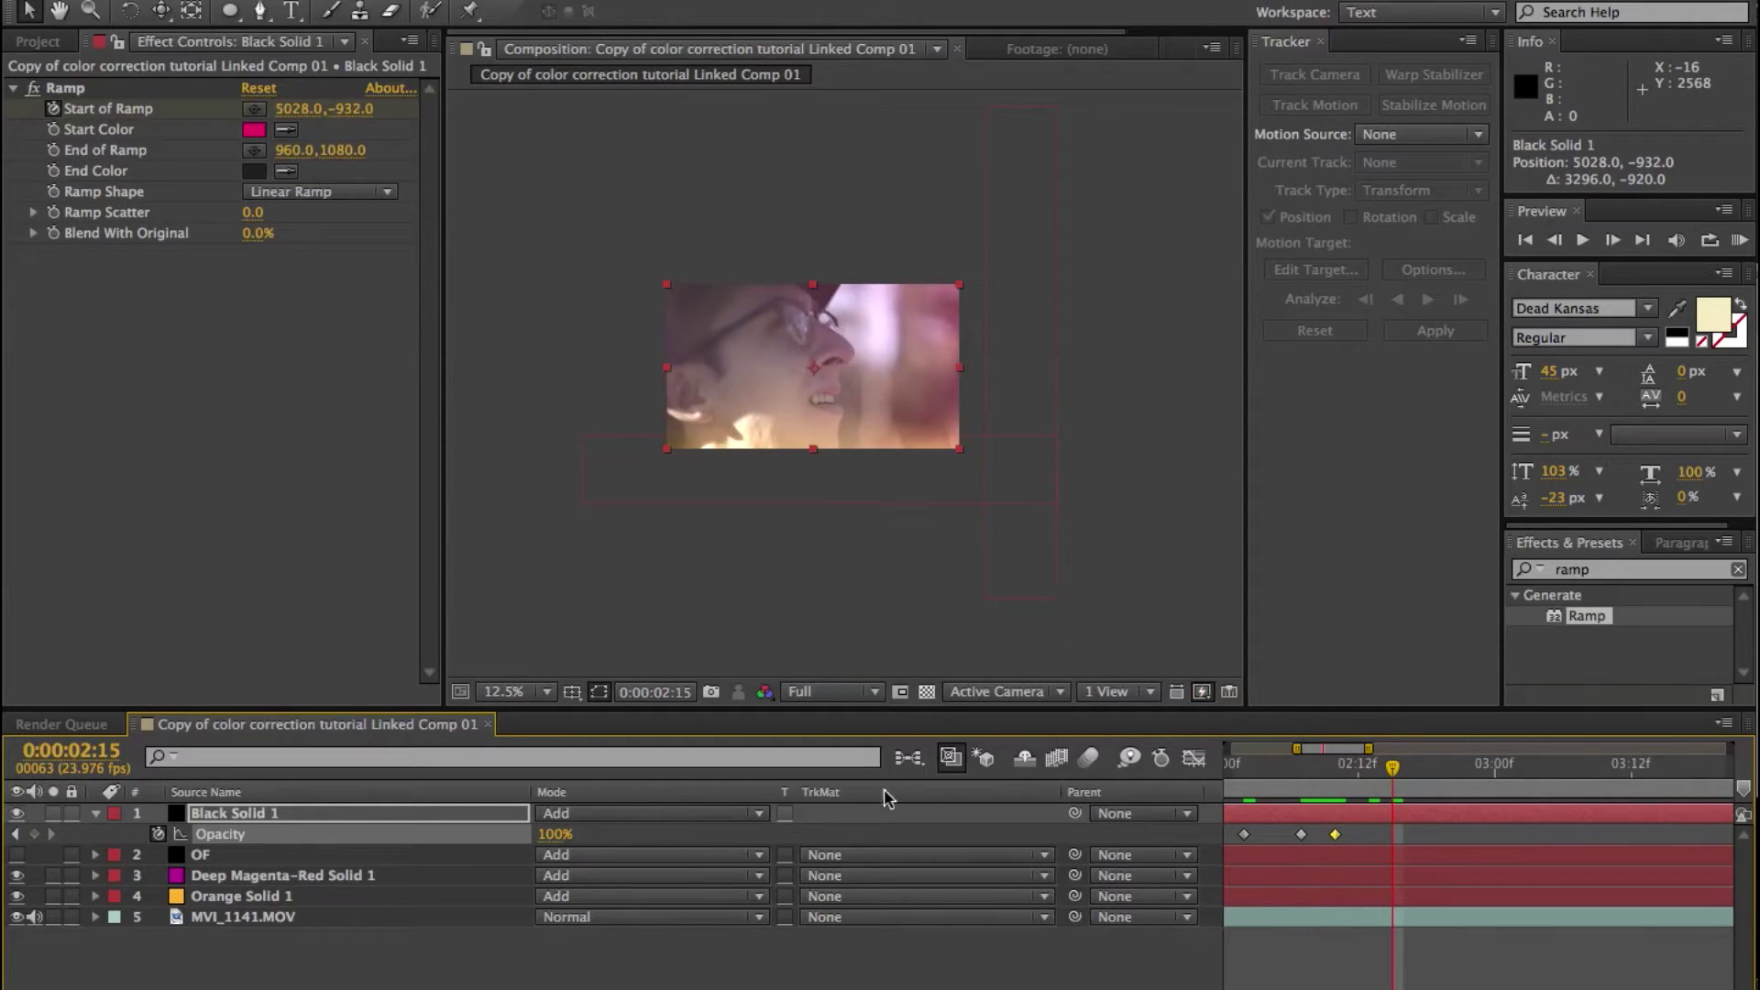
{"action": "left_click", "coordinate": [550, 837]}
{"action": "type", "text": "0"}
{"action": "key", "text": "Return"}
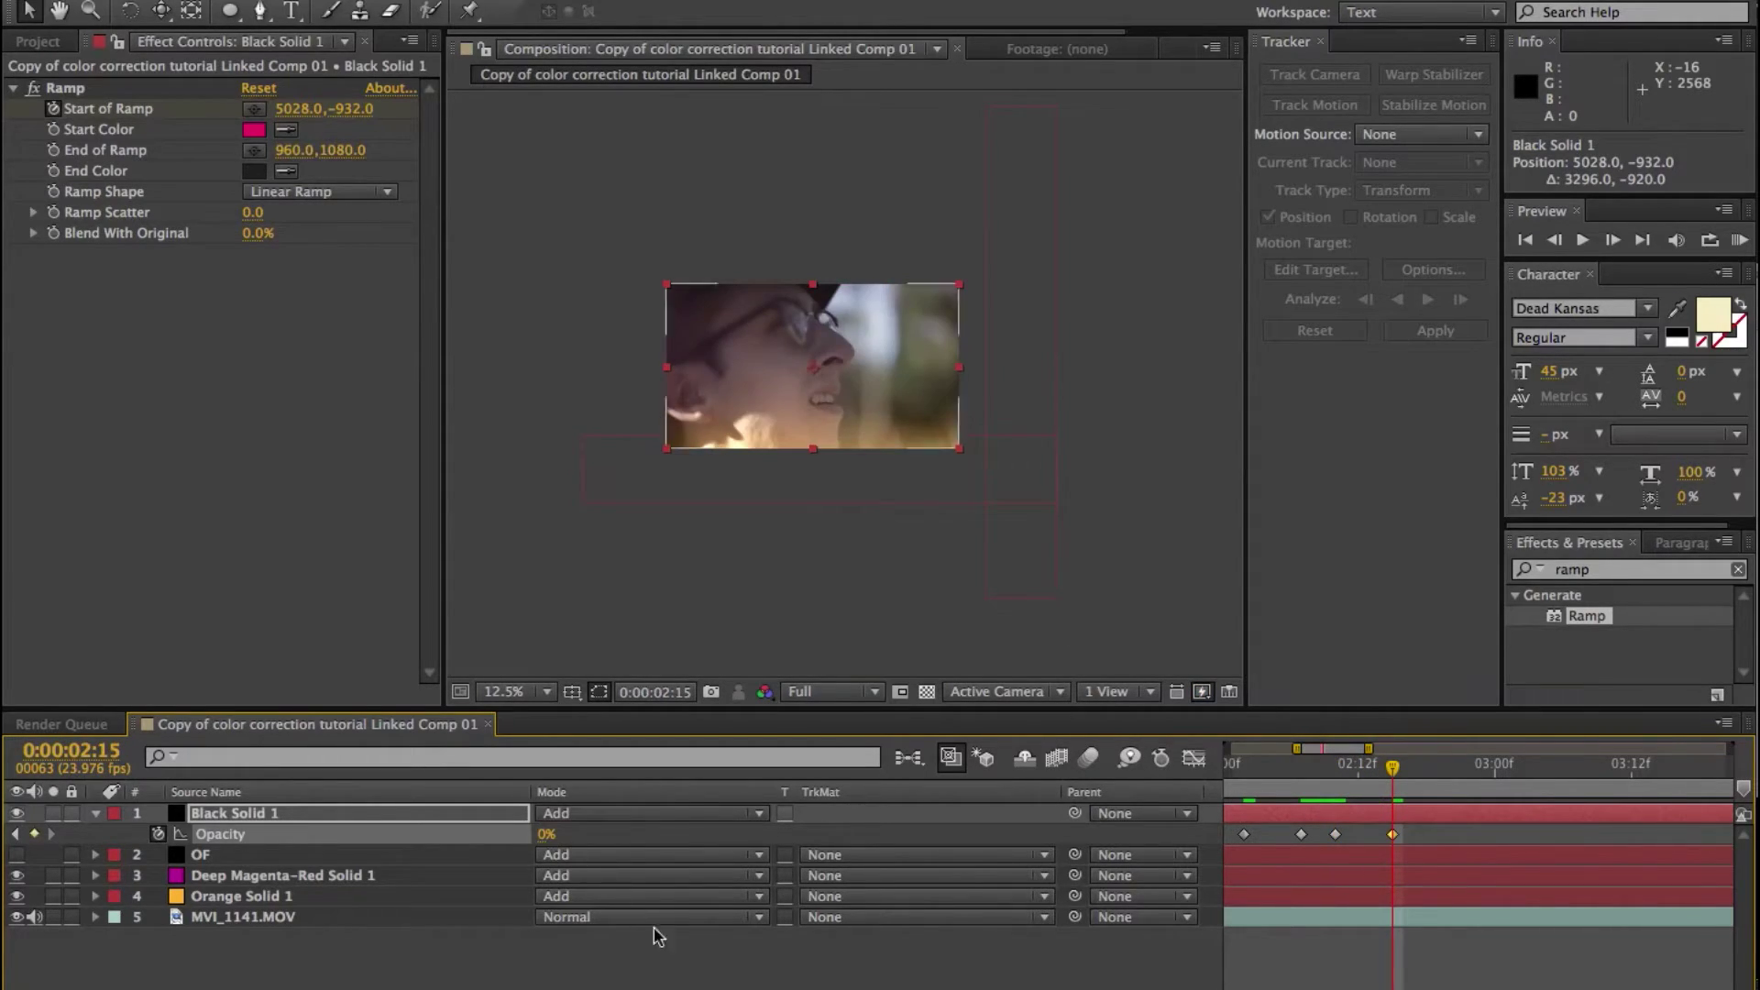
{"action": "left_click", "coordinate": [712, 977]}
{"action": "mouse_move", "coordinate": [1341, 793]}
{"action": "left_mouse_down"}
{"action": "mouse_move", "coordinate": [1370, 790]}
{"action": "mouse_move", "coordinate": [1252, 807]}
{"action": "mouse_move", "coordinate": [1324, 810]}
{"action": "left_mouse_up"}
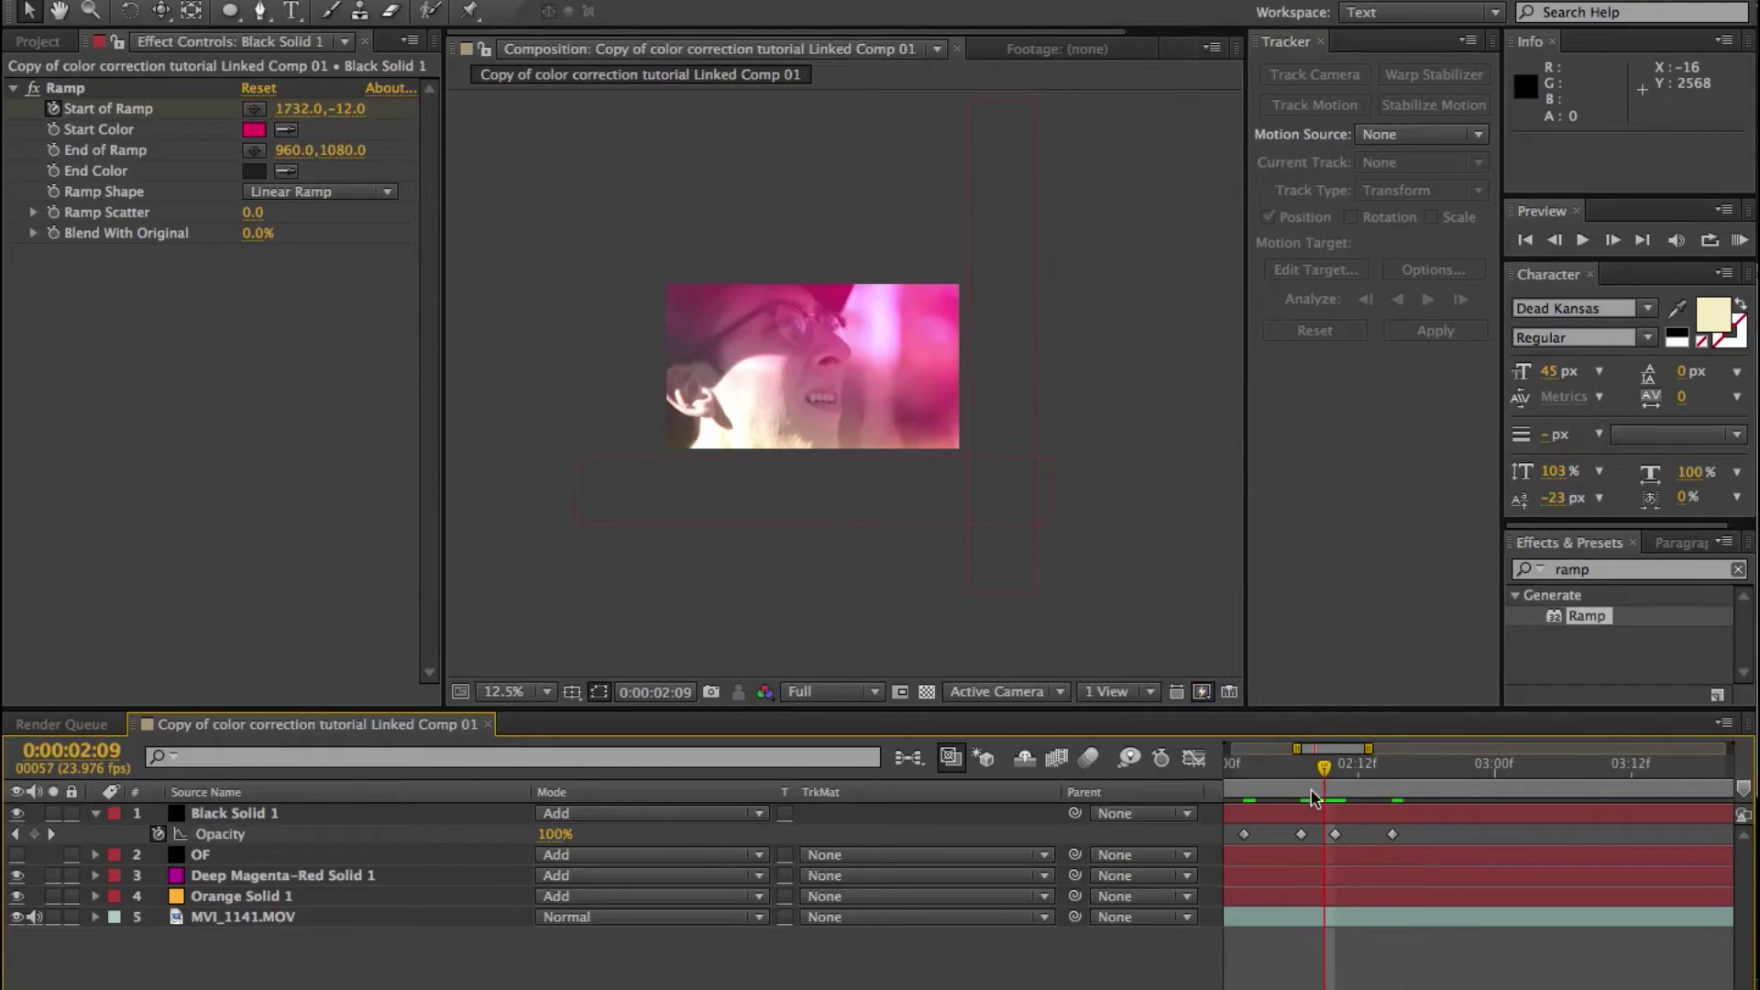
{"action": "left_click", "coordinate": [232, 816]}
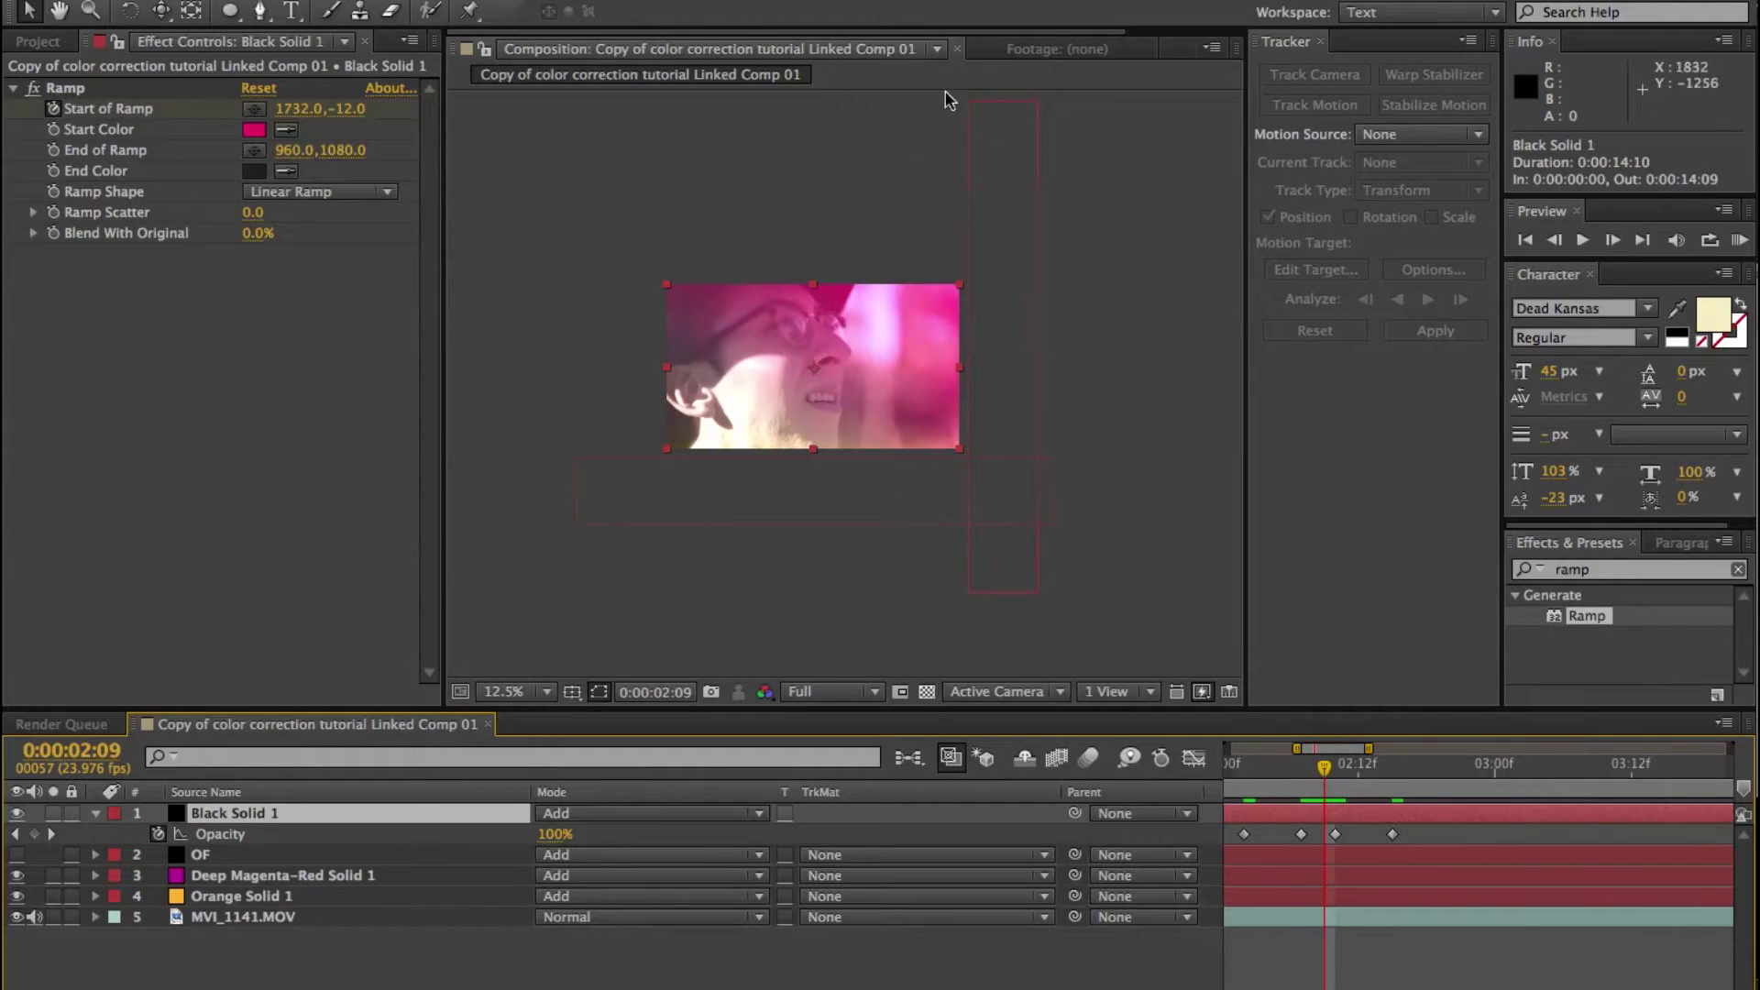
Try a darker Ramp start colour, then cancel to keep the original orange.
{"action": "left_click", "coordinate": [254, 129]}
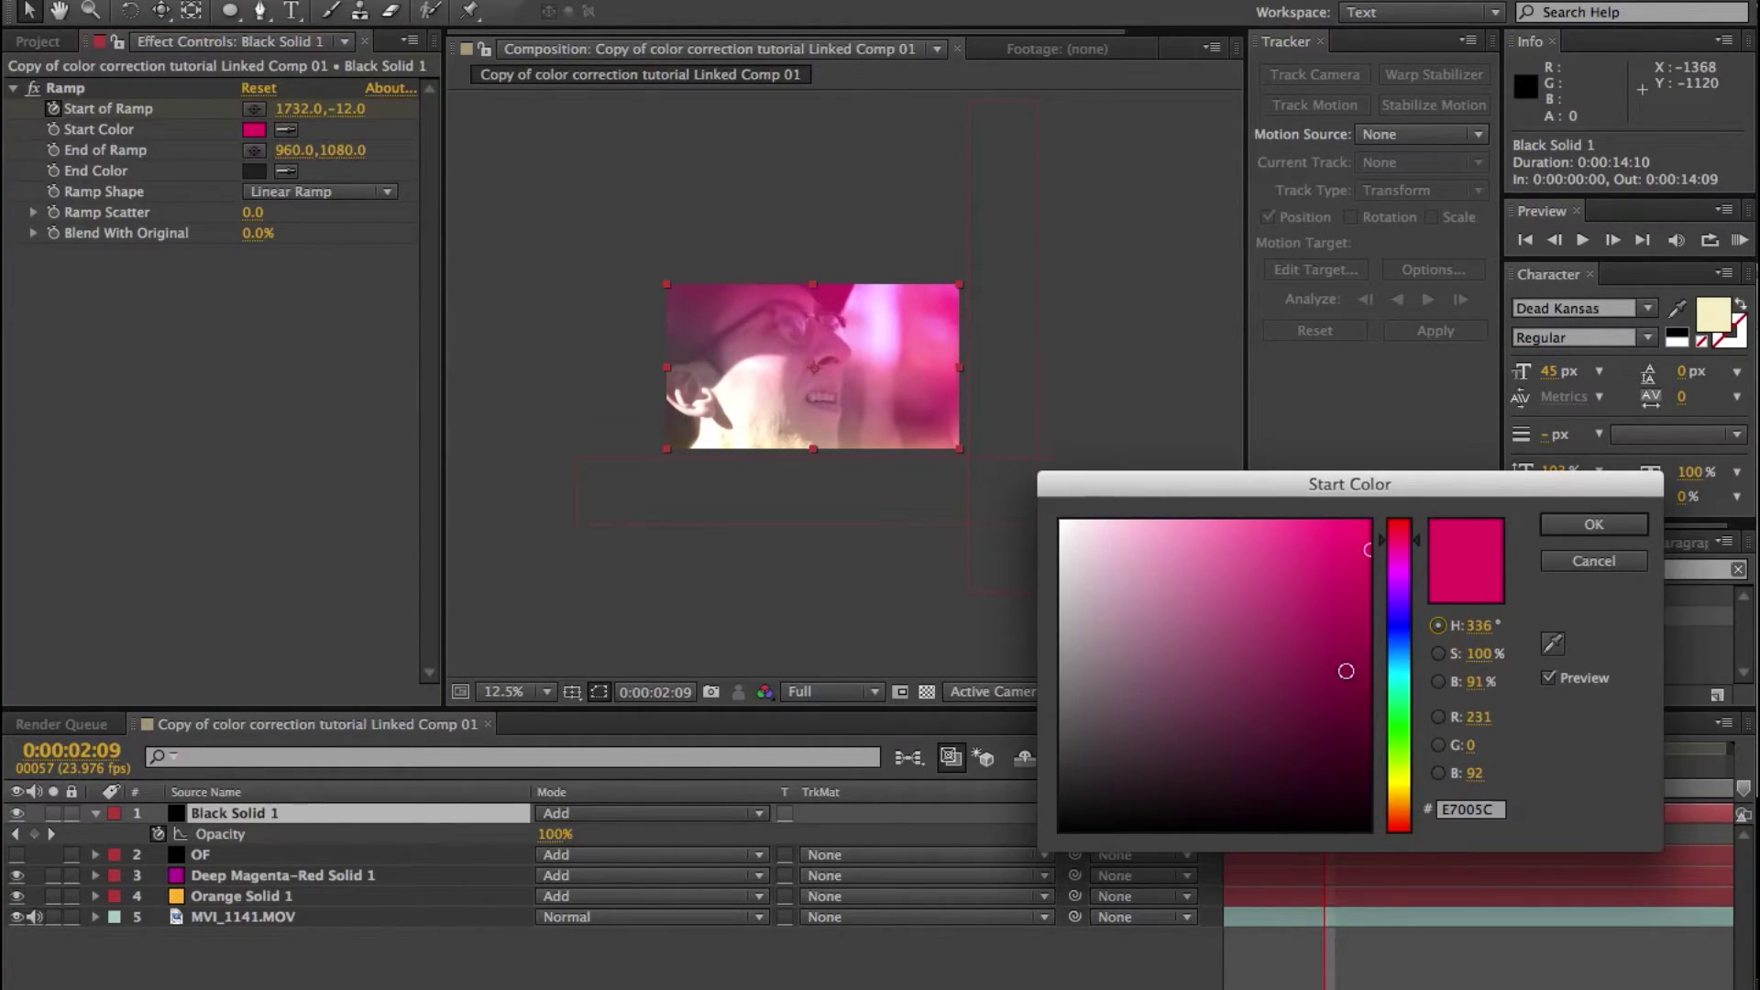
{"action": "mouse_move", "coordinate": [1339, 602]}
{"action": "left_mouse_down"}
{"action": "mouse_move", "coordinate": [1366, 610]}
{"action": "mouse_move", "coordinate": [1405, 701]}
{"action": "mouse_move", "coordinate": [1416, 633]}
{"action": "mouse_move", "coordinate": [1394, 796]}
{"action": "mouse_move", "coordinate": [1428, 612]}
{"action": "mouse_move", "coordinate": [1428, 649]}
{"action": "left_mouse_up"}
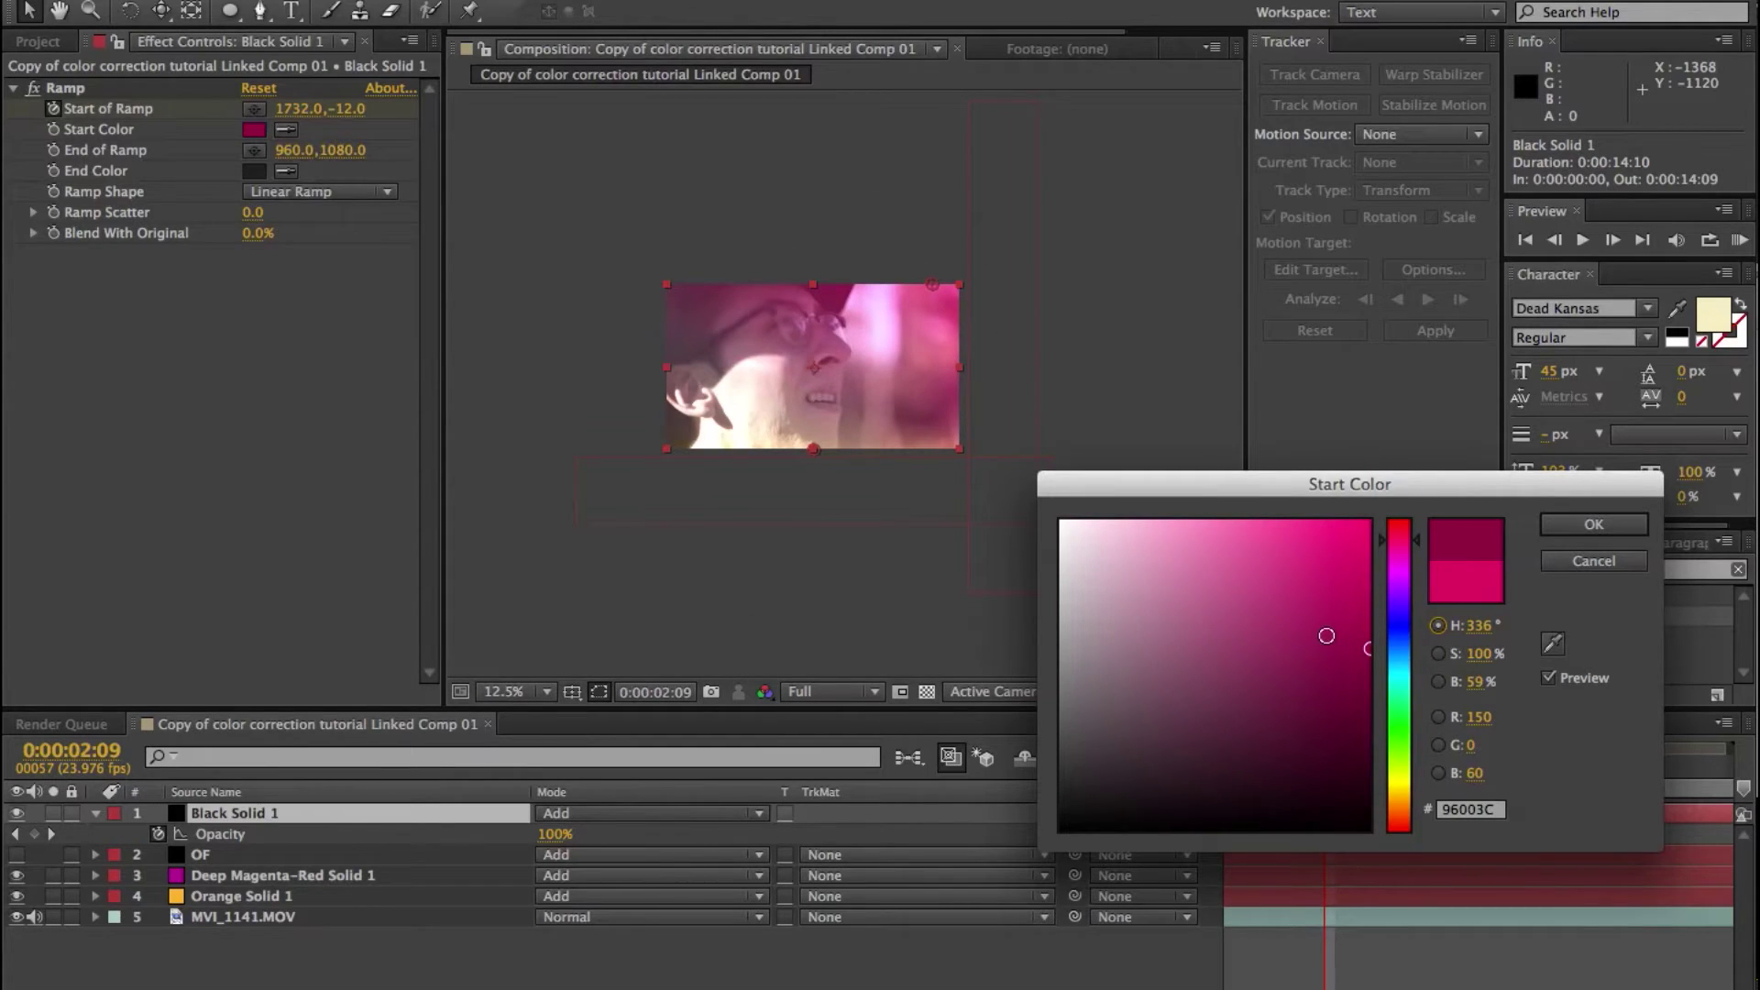
{"action": "key", "text": "Escape"}
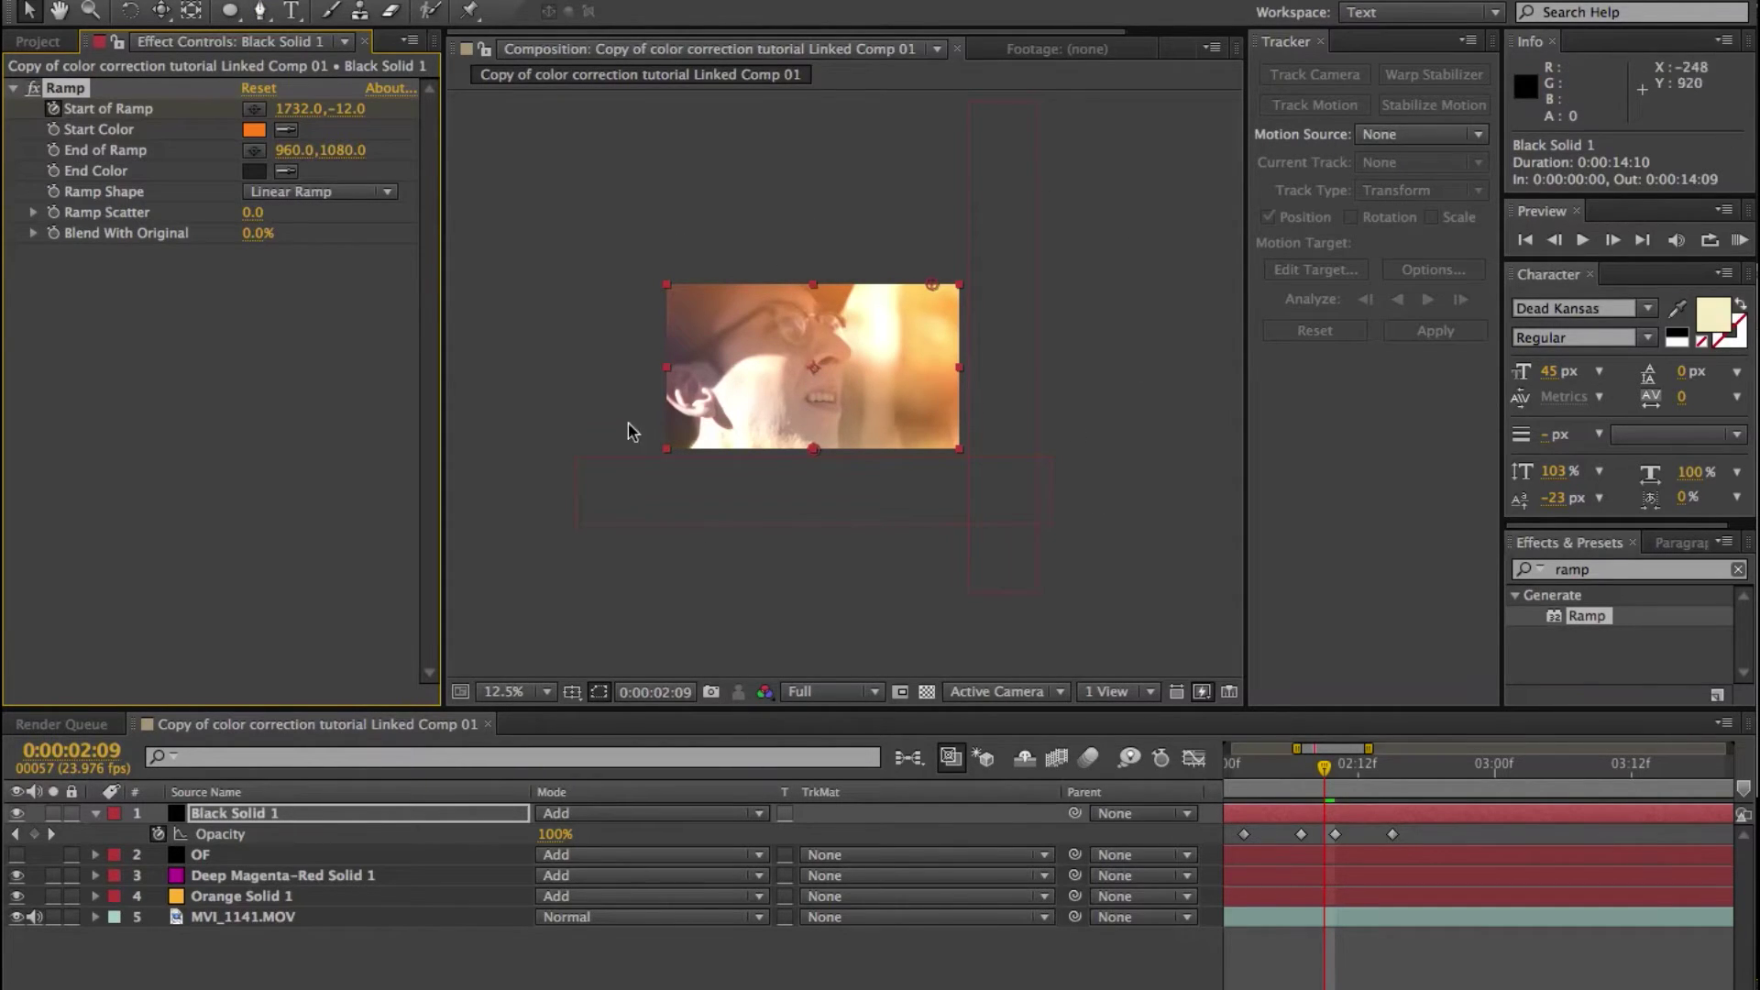
Turn on OF and Deep Magenta-Red Solid, go to 0:00:02:07, and switch to Premiere Pro.
{"action": "left_click_drag", "start_coordinate": [13, 869], "coordinate": [17, 854]}
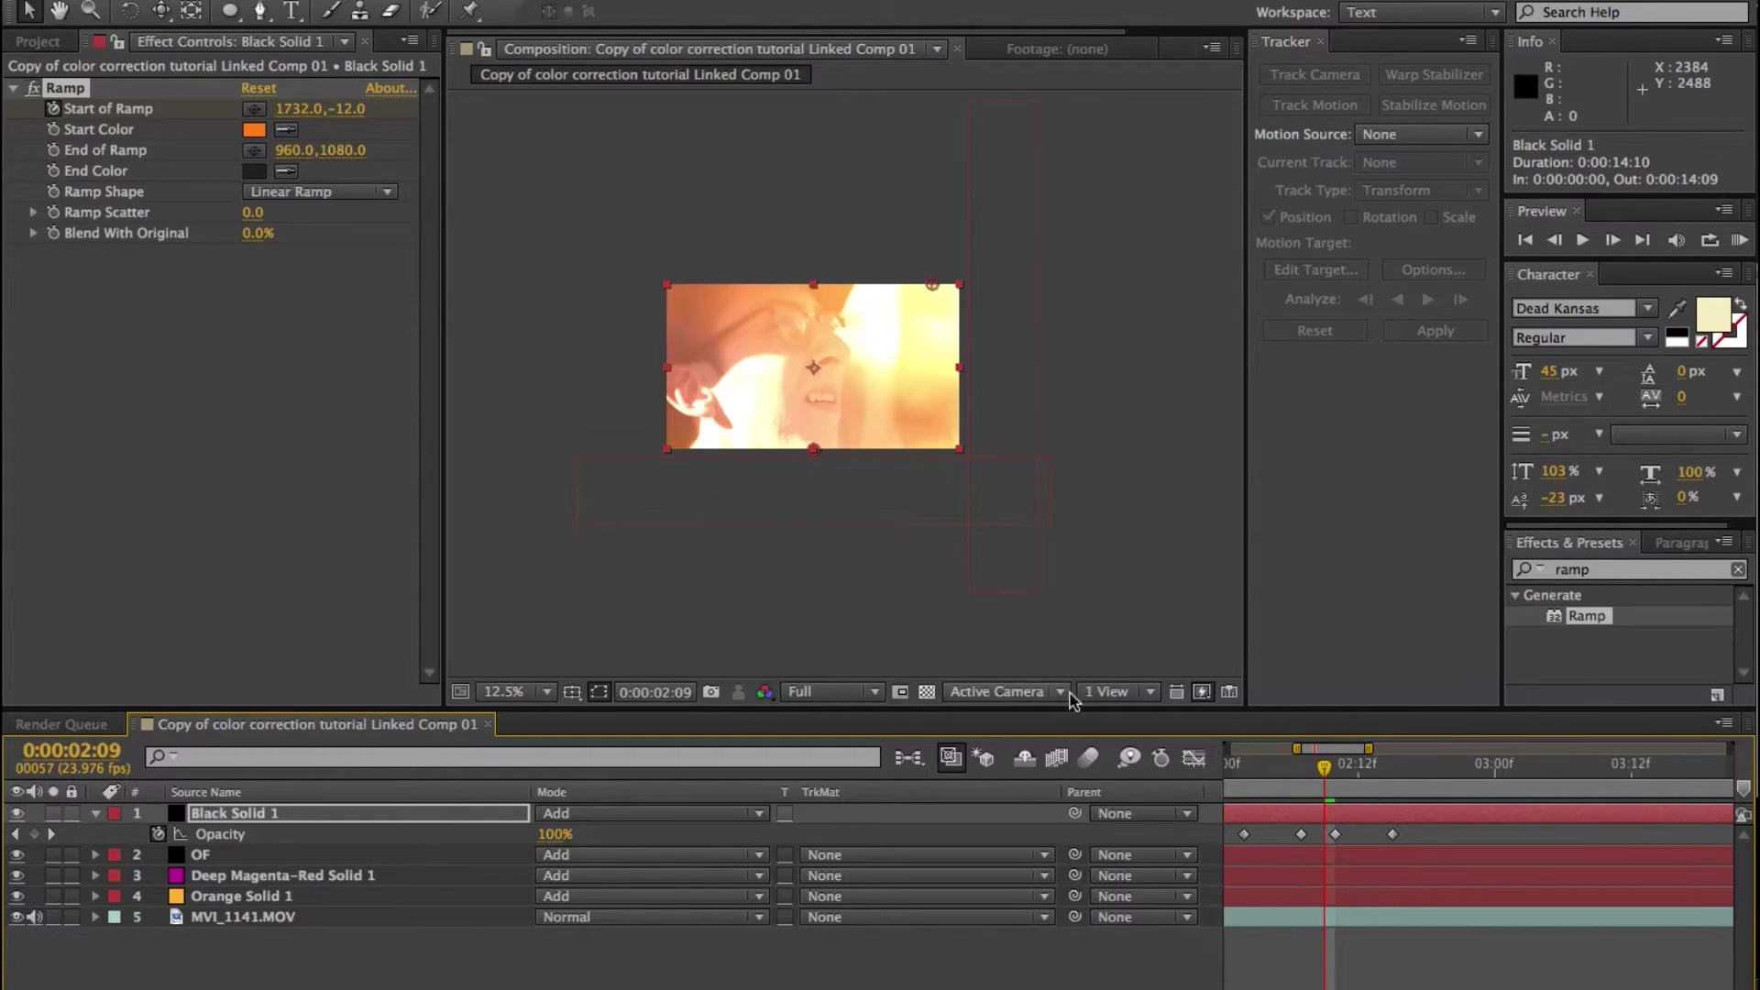
{"action": "left_click_drag", "start_coordinate": [1244, 778], "coordinate": [1301, 775]}
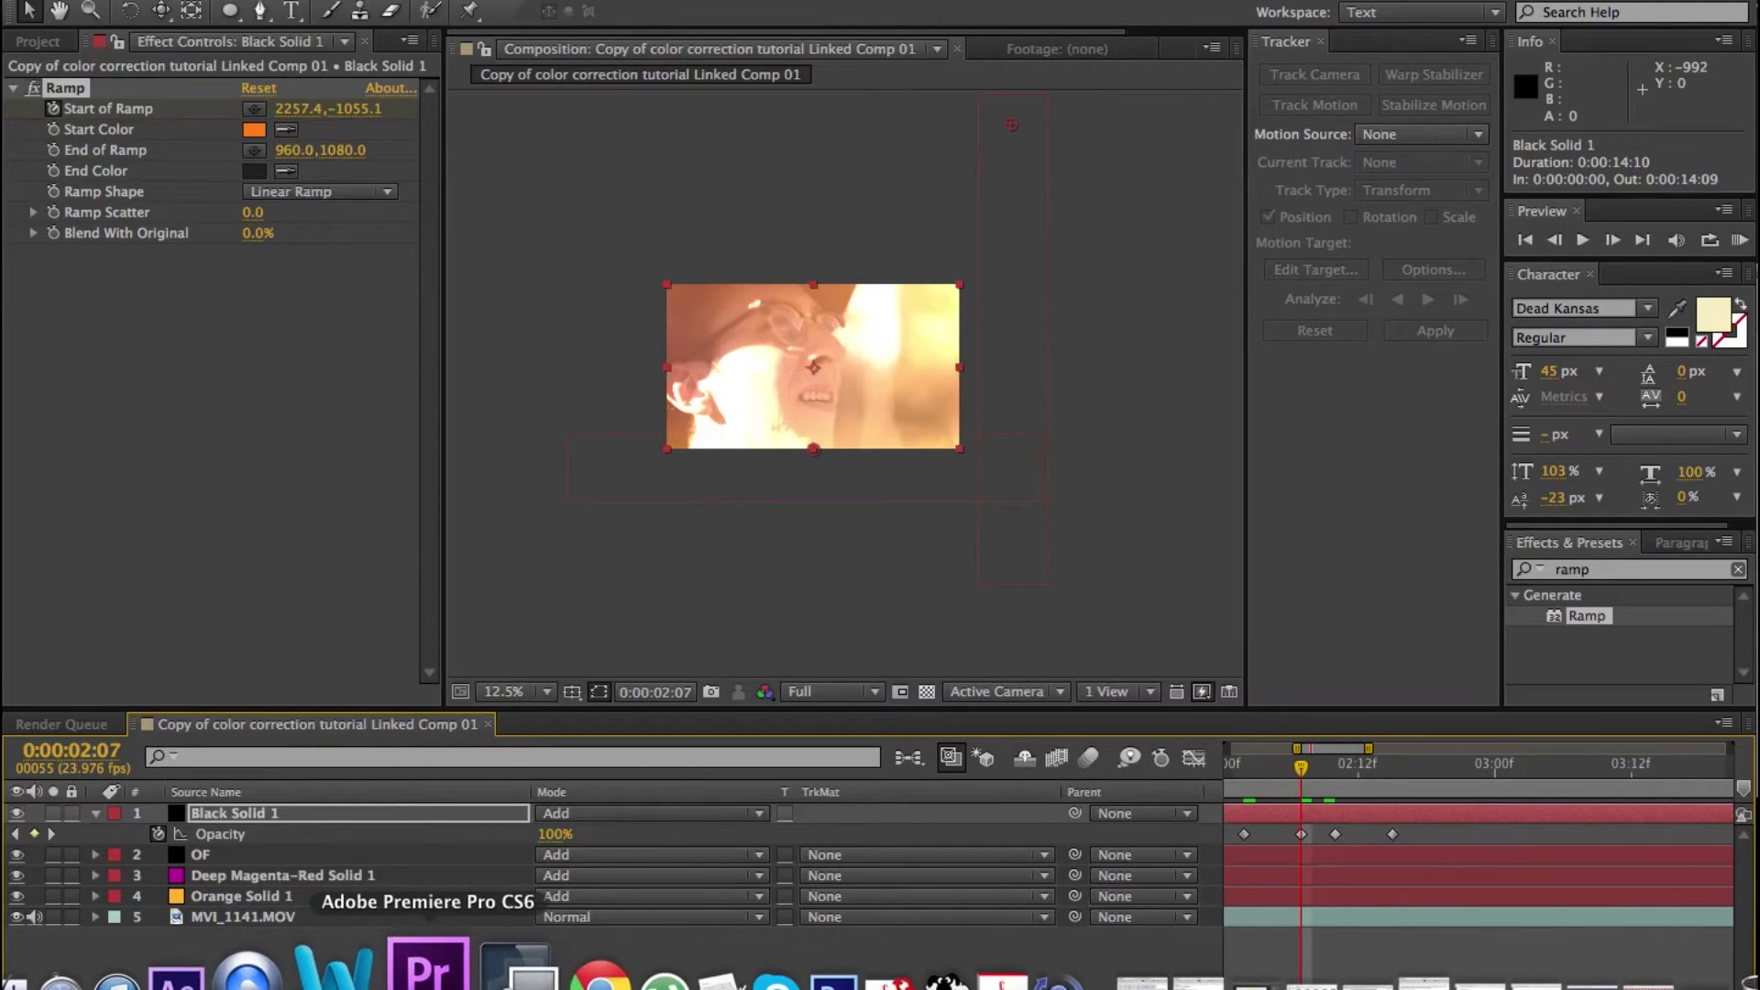
{"action": "left_click", "coordinate": [445, 969]}
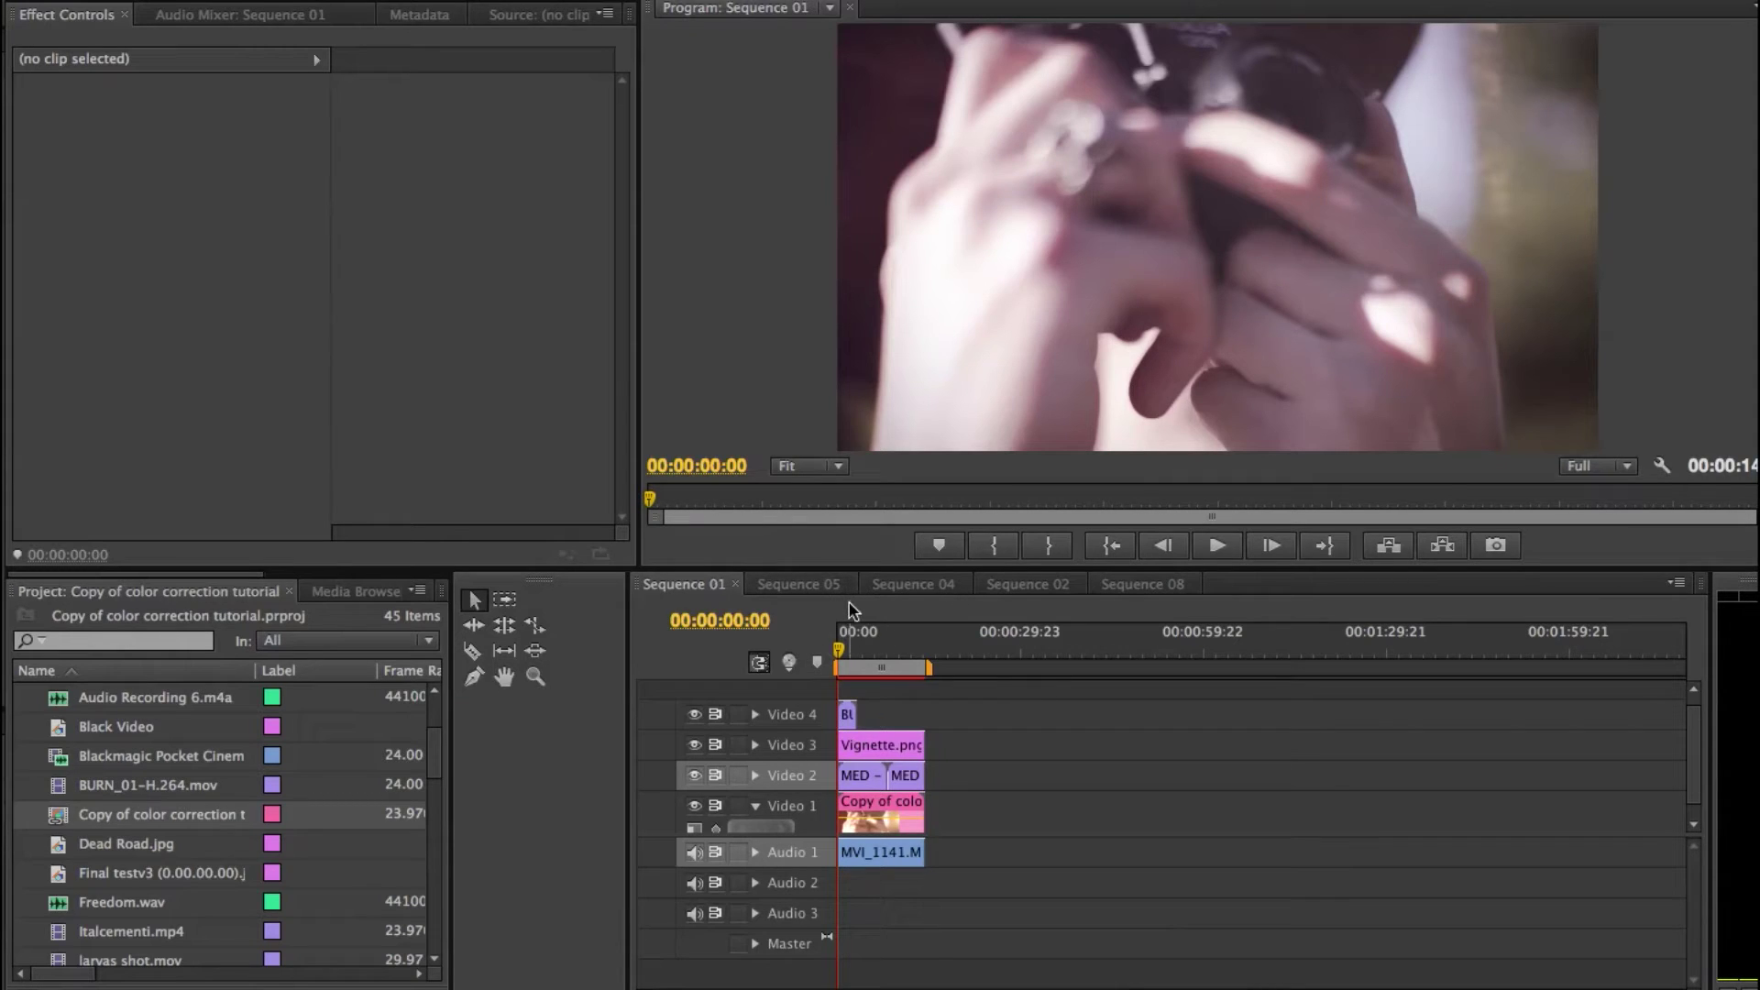
{"action": "left_click_drag", "start_coordinate": [851, 650], "coordinate": [862, 653]}
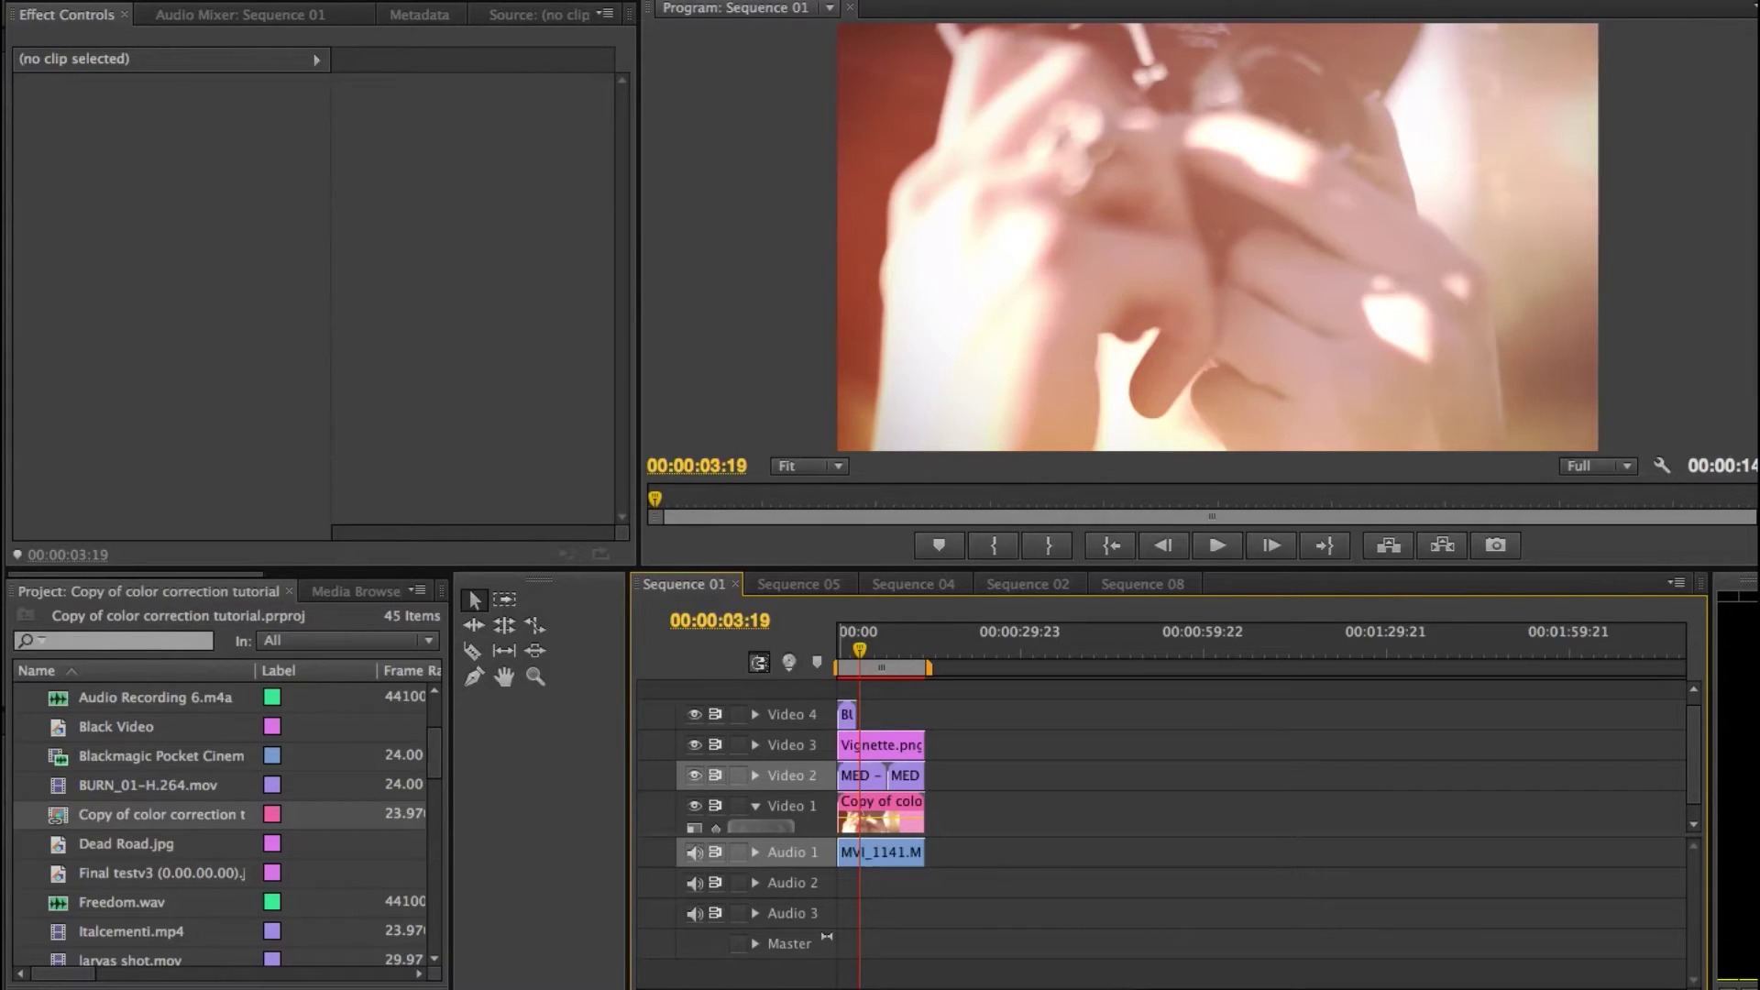
{"action": "mouse_move", "coordinate": [358, 979]}
{"action": "left_click", "coordinate": [246, 967]}
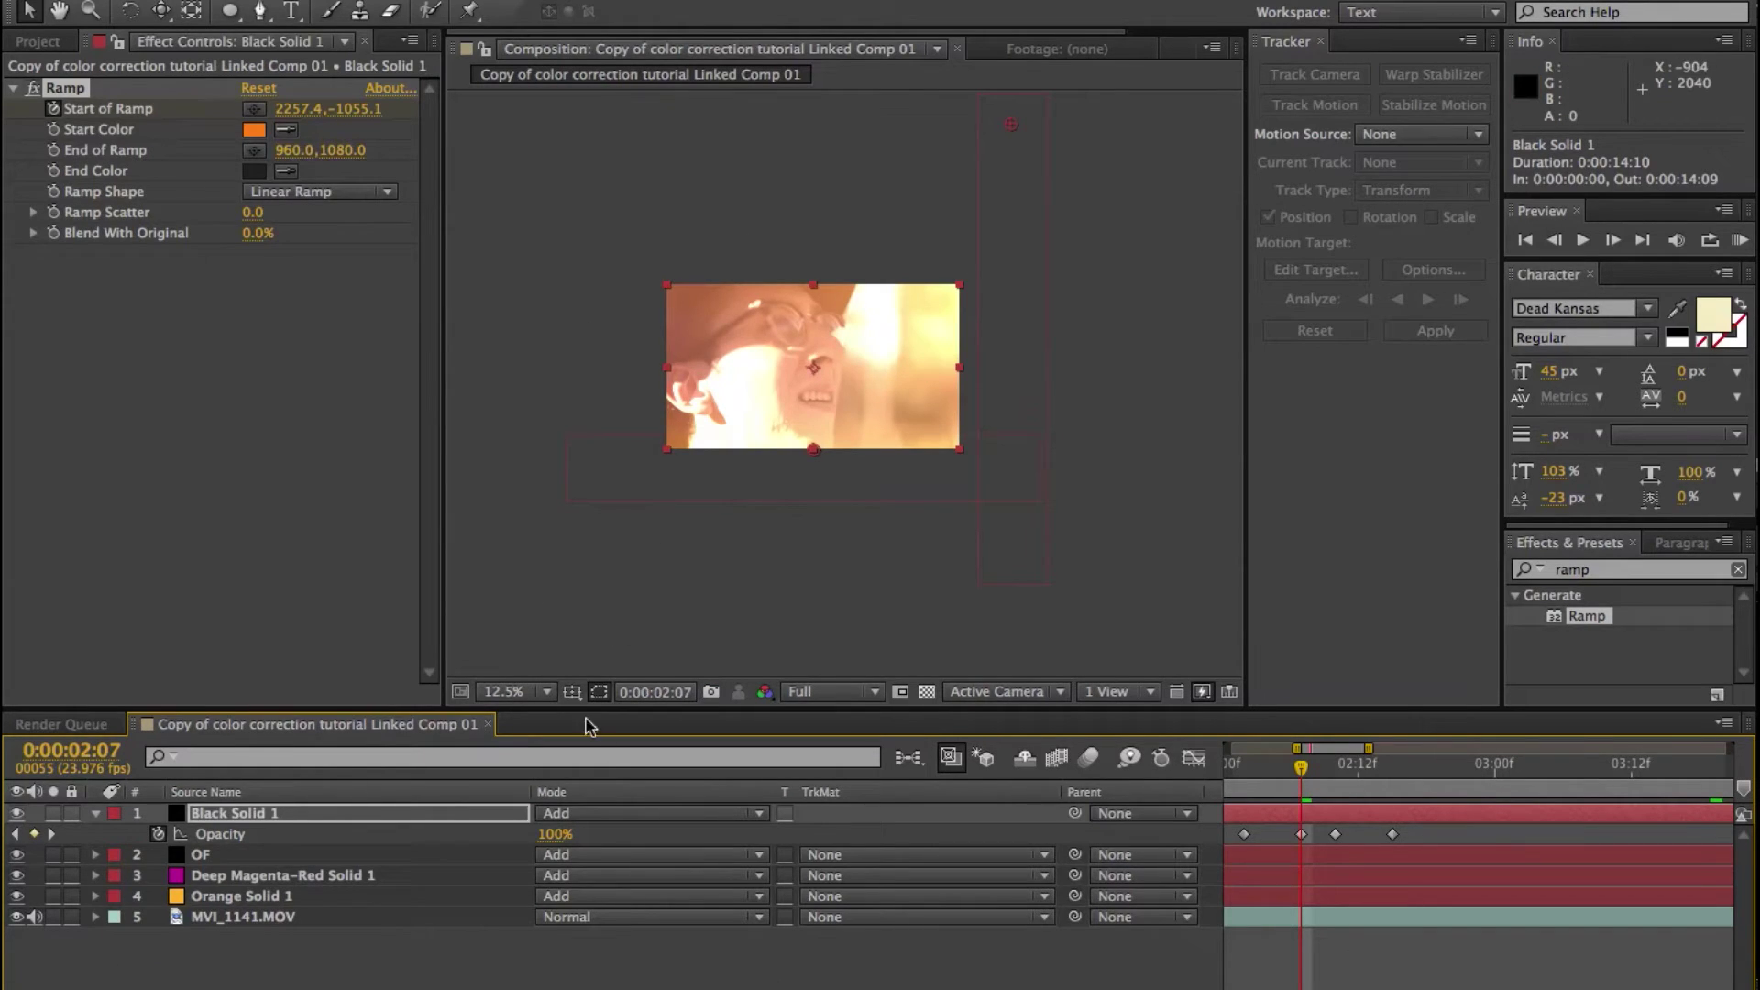
{"action": "left_click", "coordinate": [368, 965]}
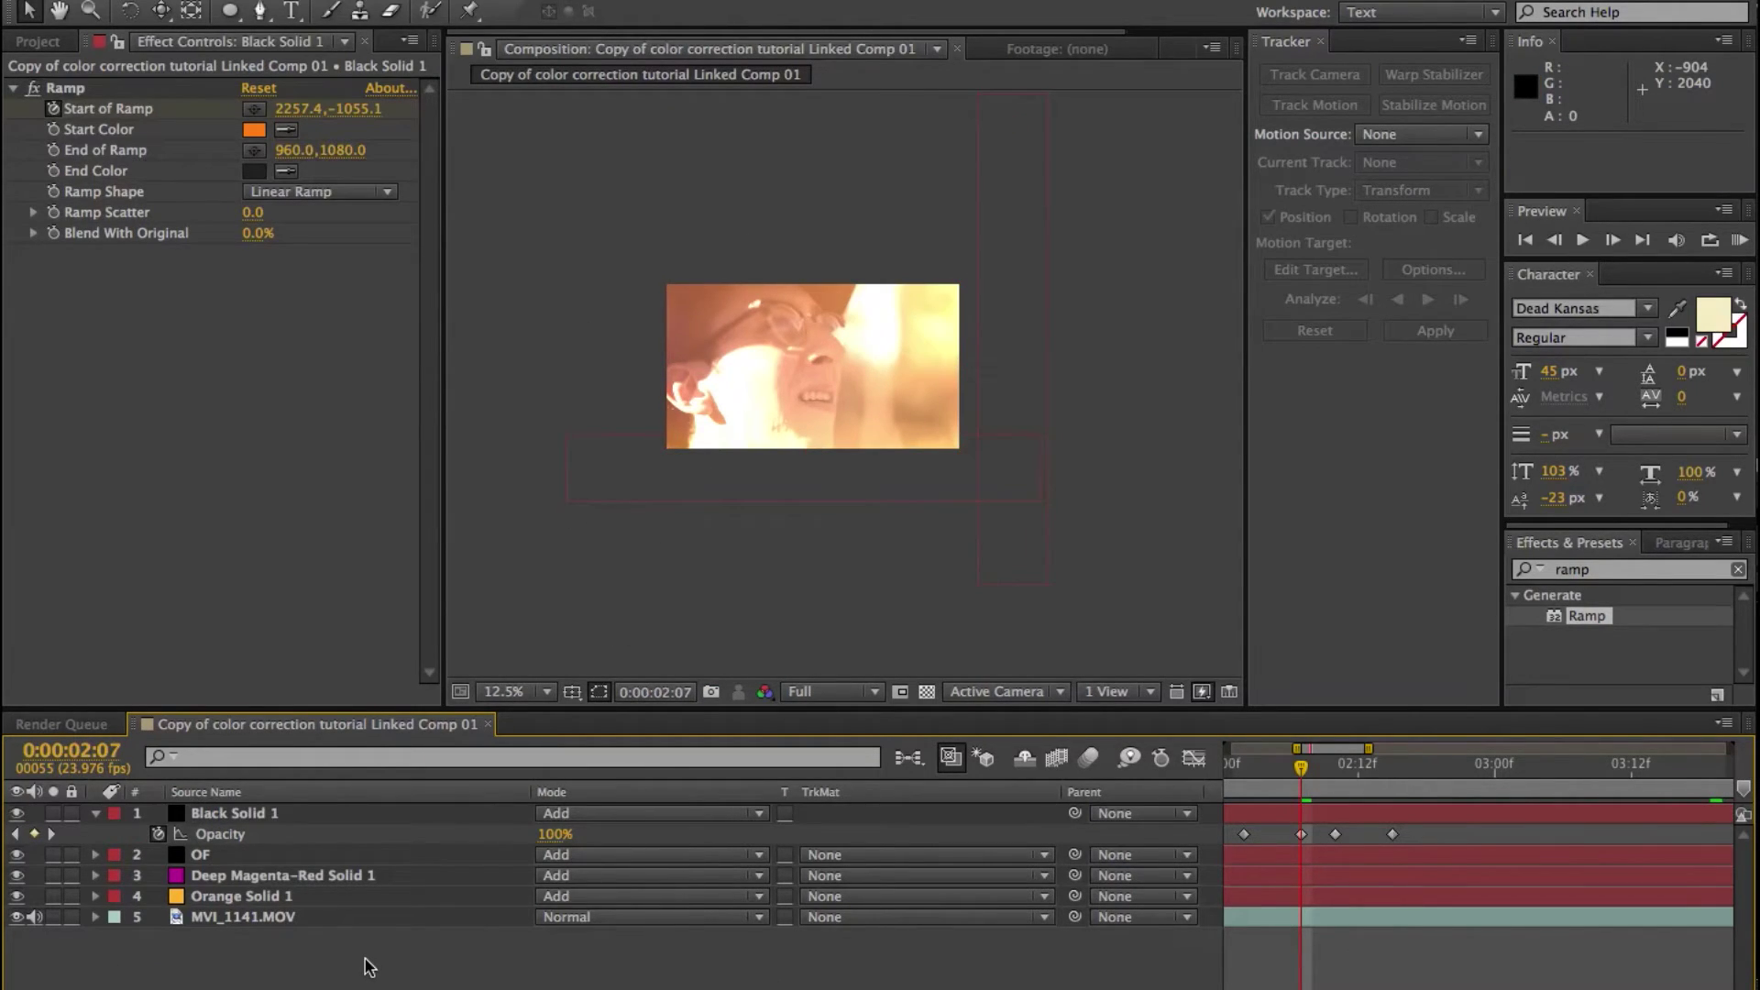
Add a new black solid, Black Solid 2, with an elliptical mask fitting the frame.
{"action": "right_click", "coordinate": [368, 967]}
{"action": "mouse_move", "coordinate": [522, 785]}
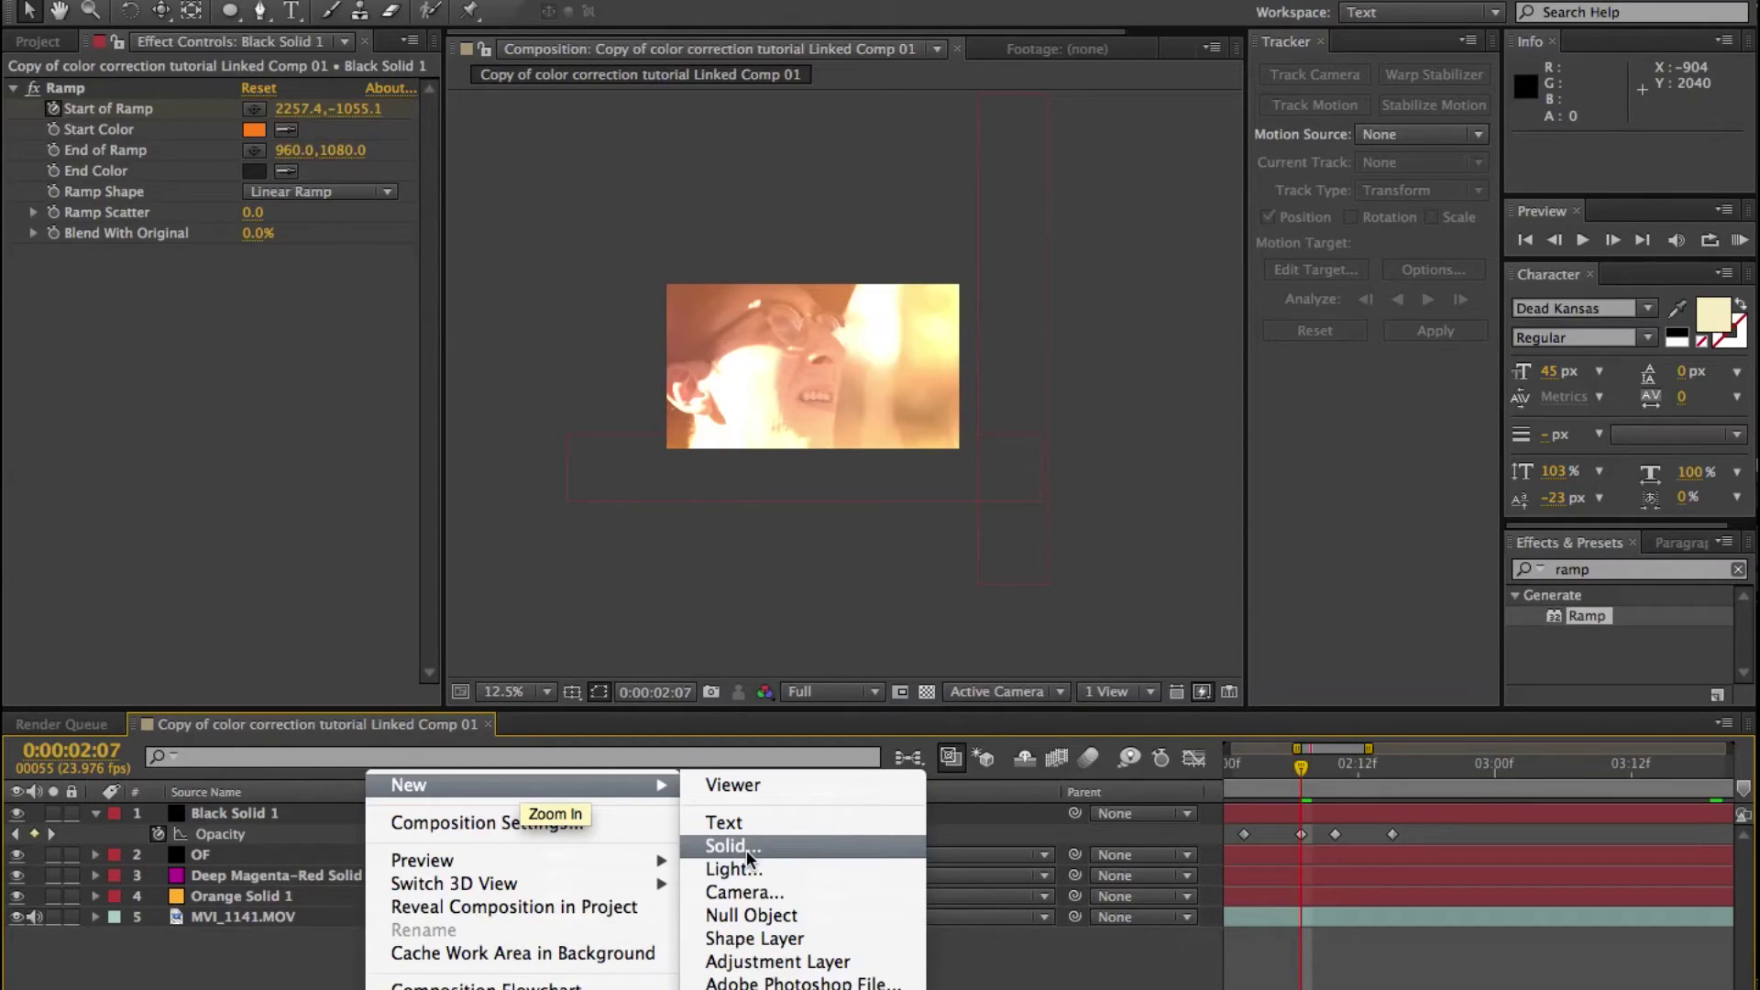
{"action": "left_click", "coordinate": [746, 846]}
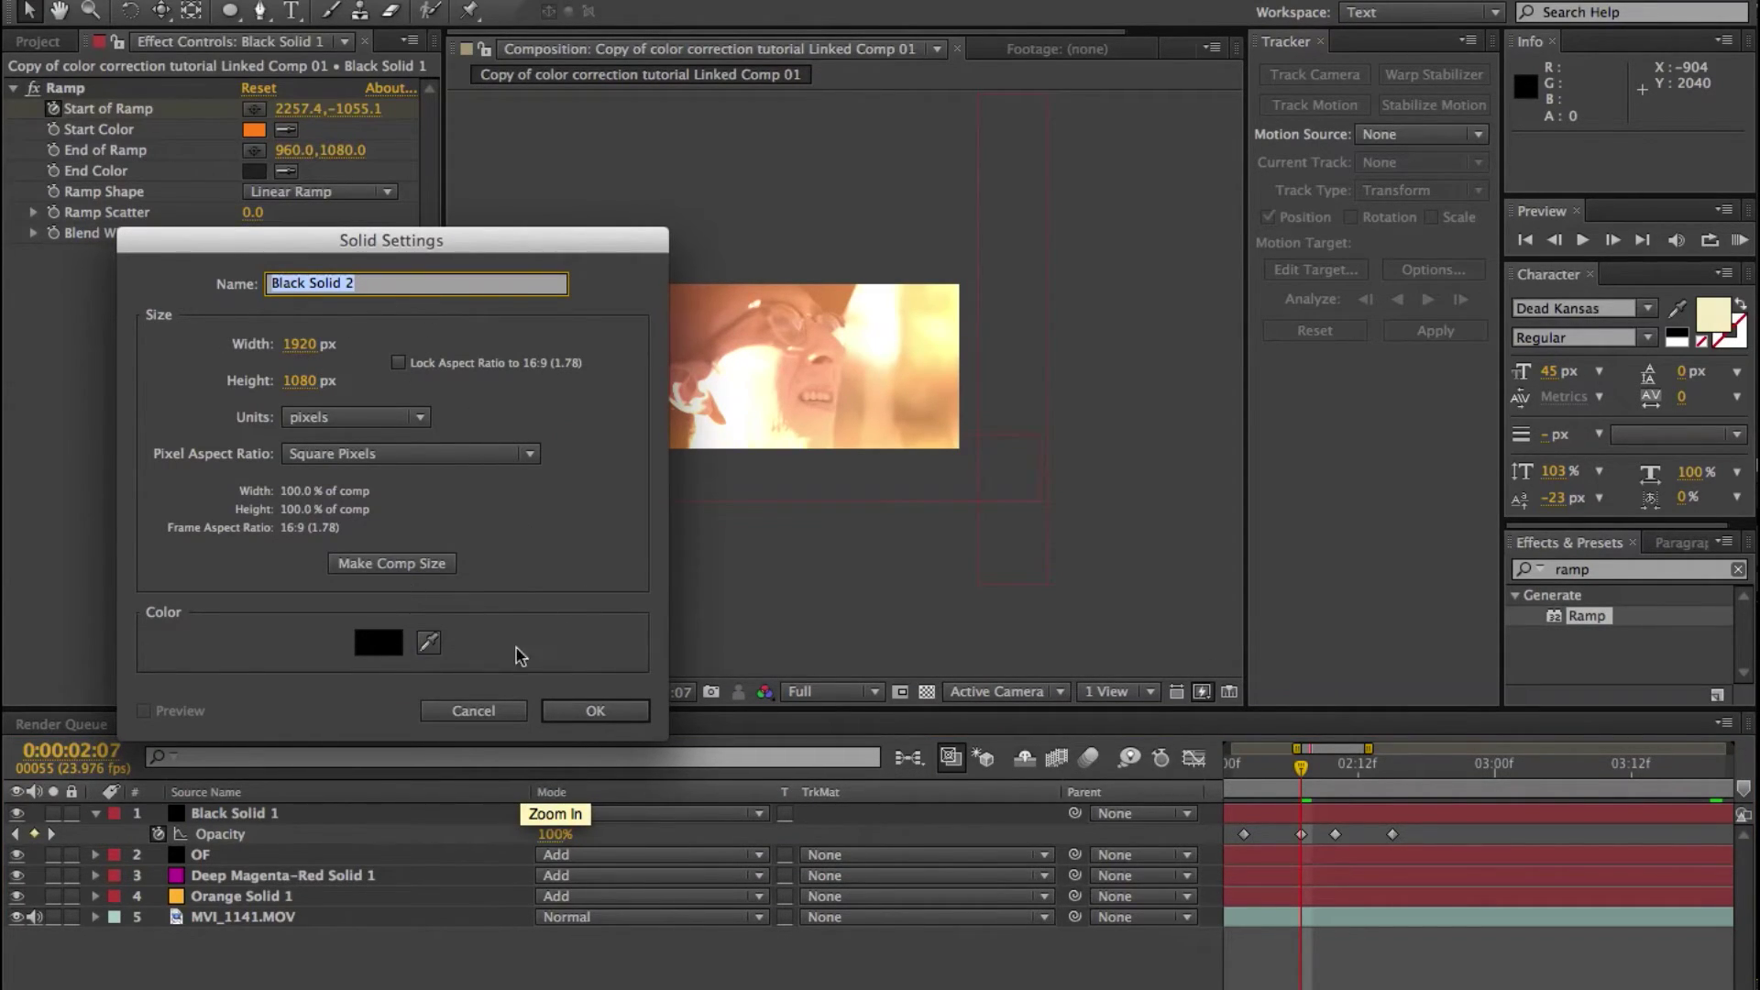
{"action": "left_click", "coordinate": [595, 711]}
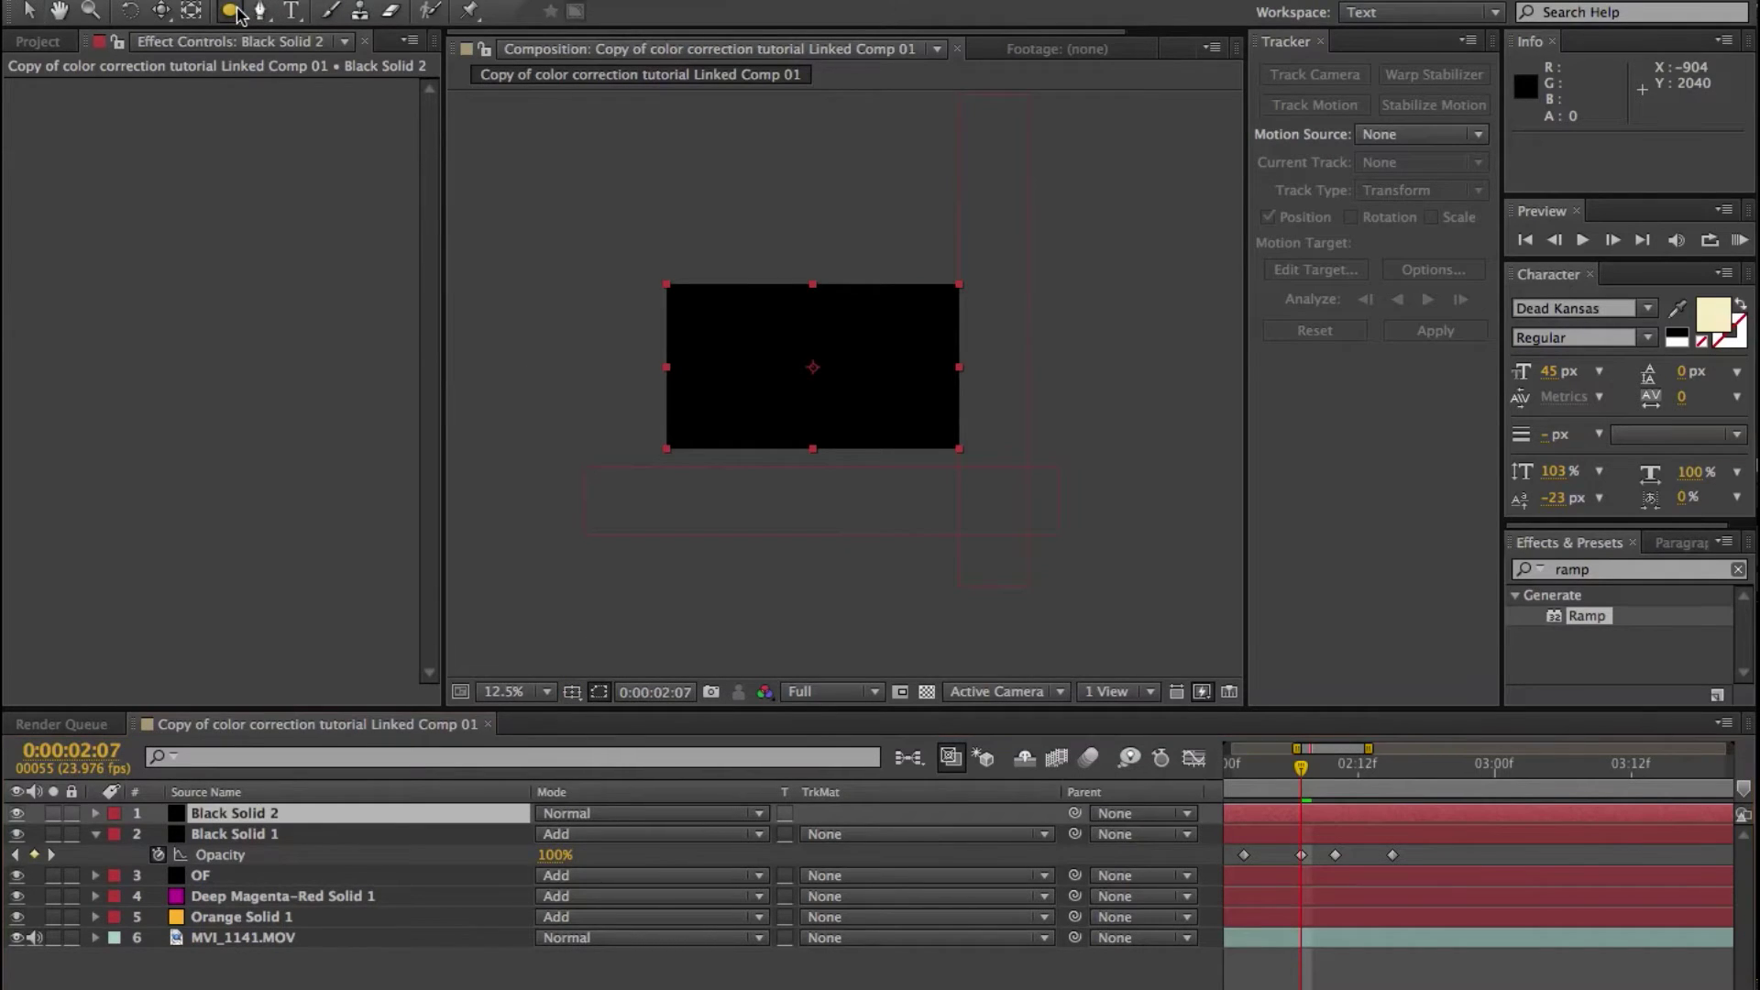
{"action": "double_click", "coordinate": [233, 11]}
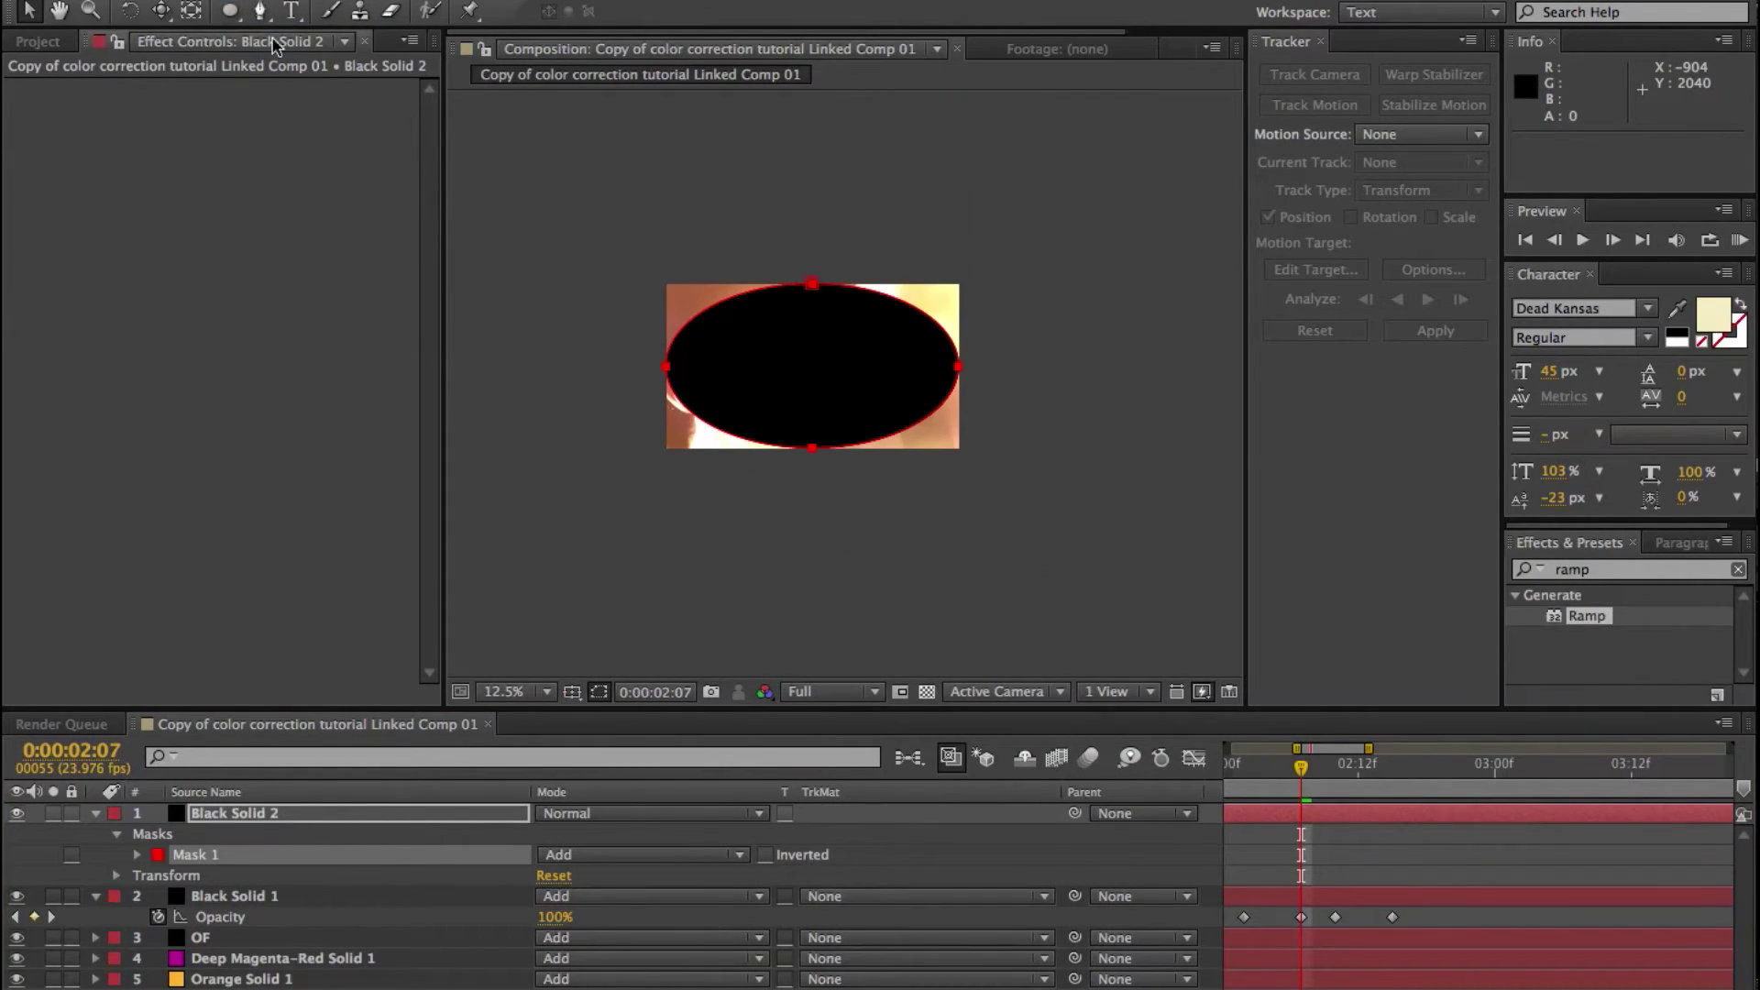
{"action": "left_click", "coordinate": [234, 13]}
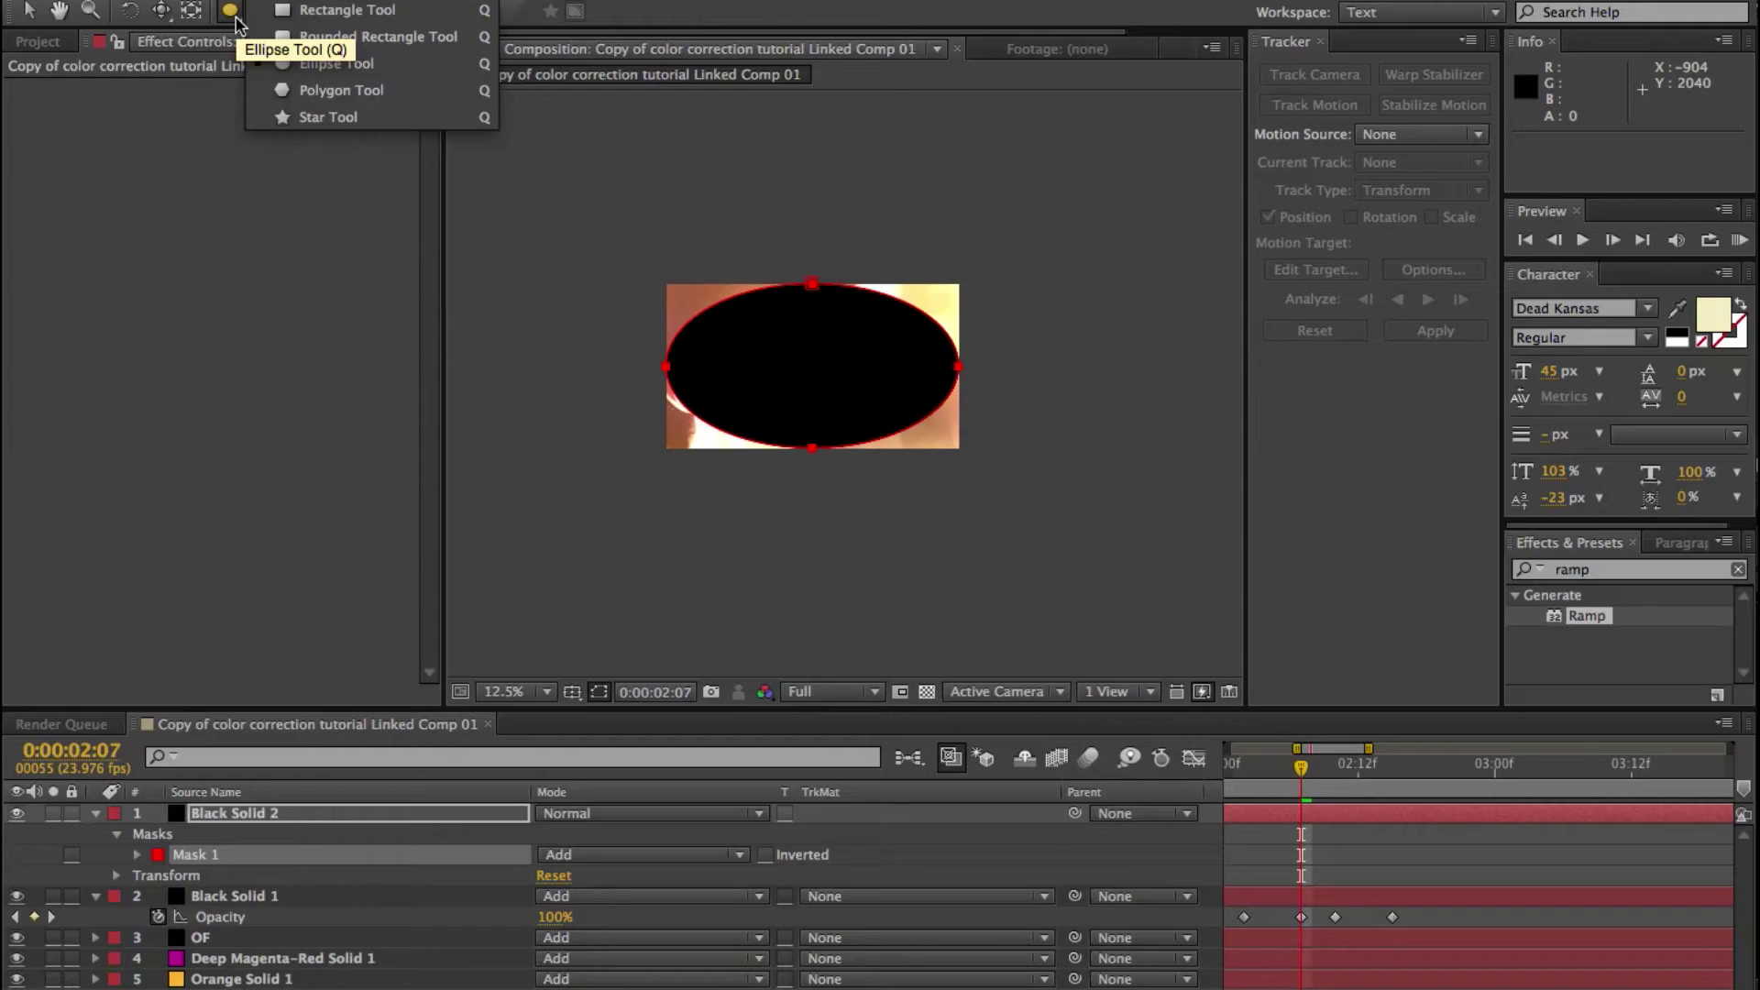
{"action": "left_click", "coordinate": [303, 63]}
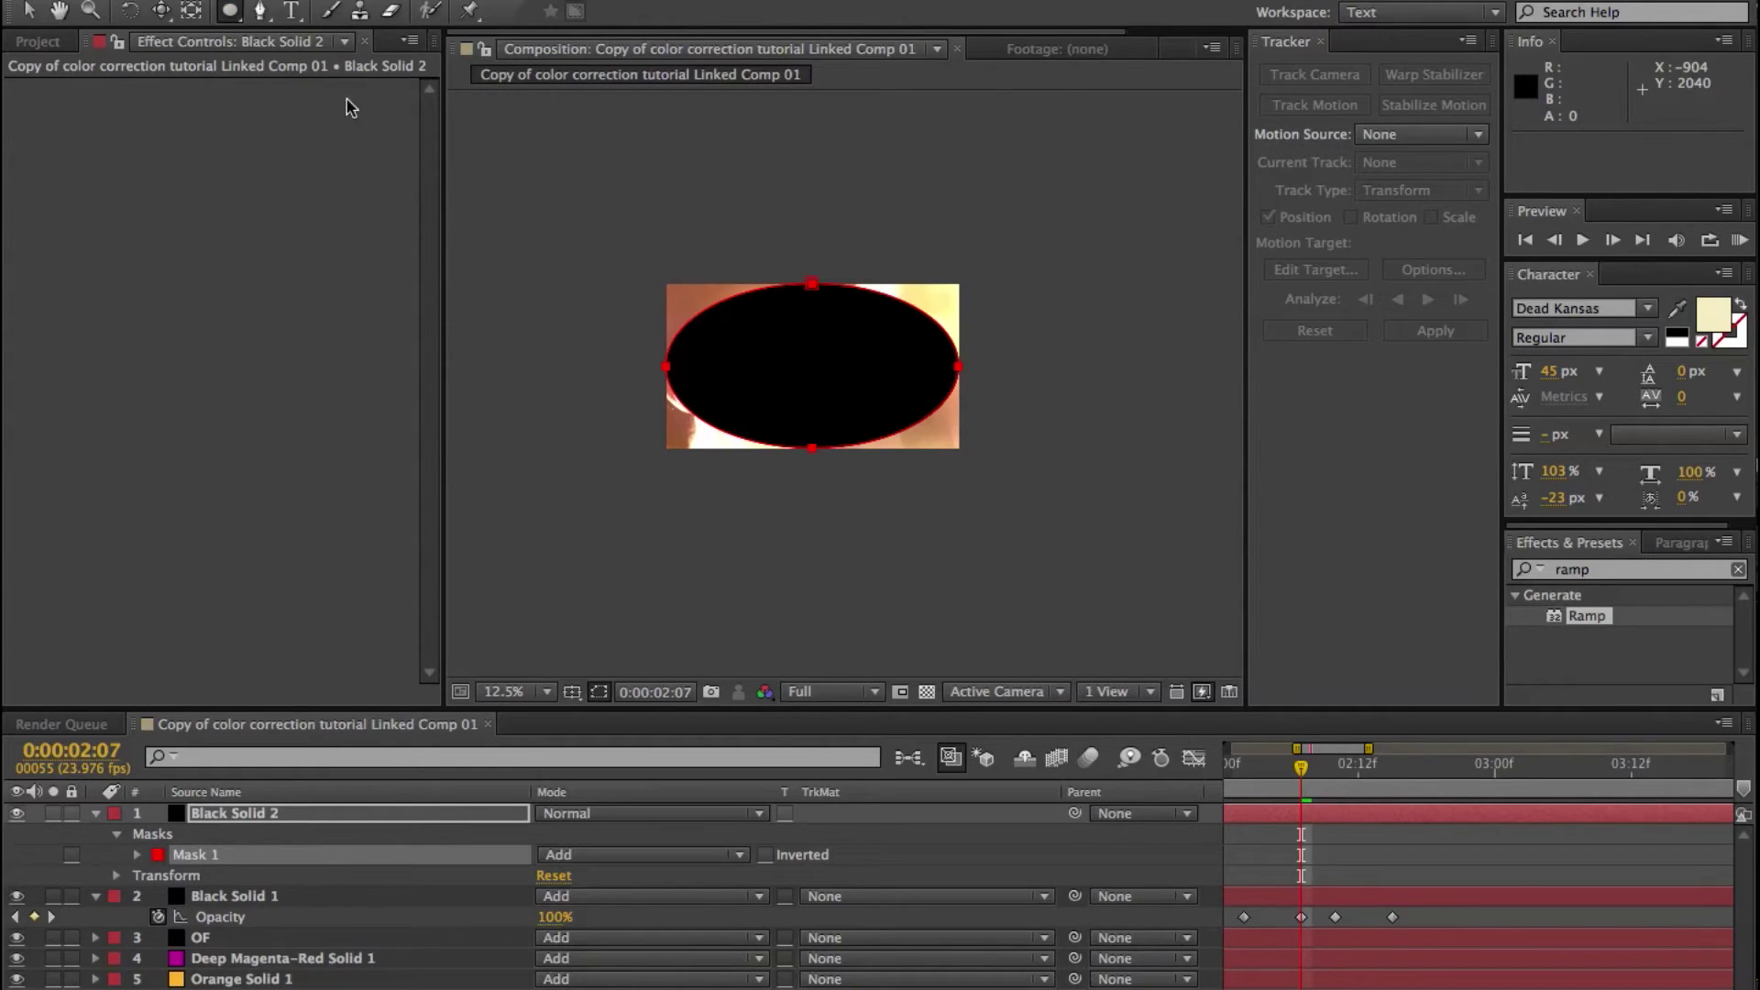
Set the mask to Subtract and feather it by 400 pixels for a soft vignette.
{"action": "left_click", "coordinate": [605, 862]}
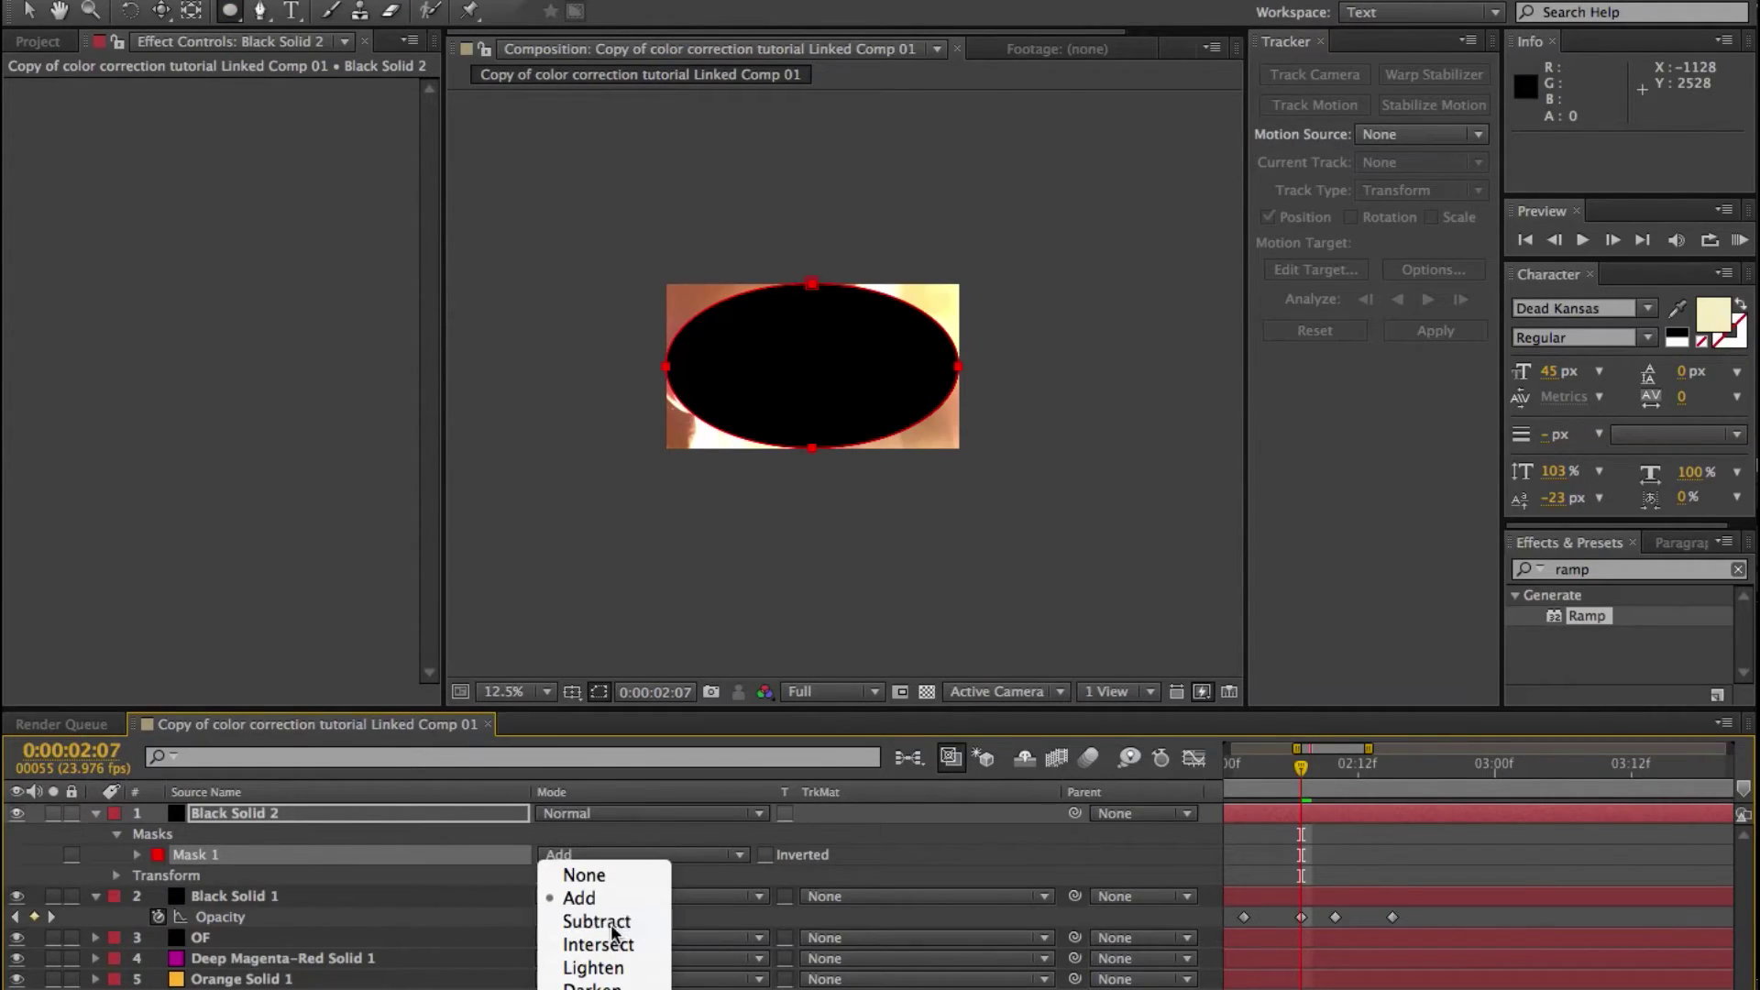
{"action": "left_click", "coordinate": [641, 918]}
{"action": "key", "text": "f"}
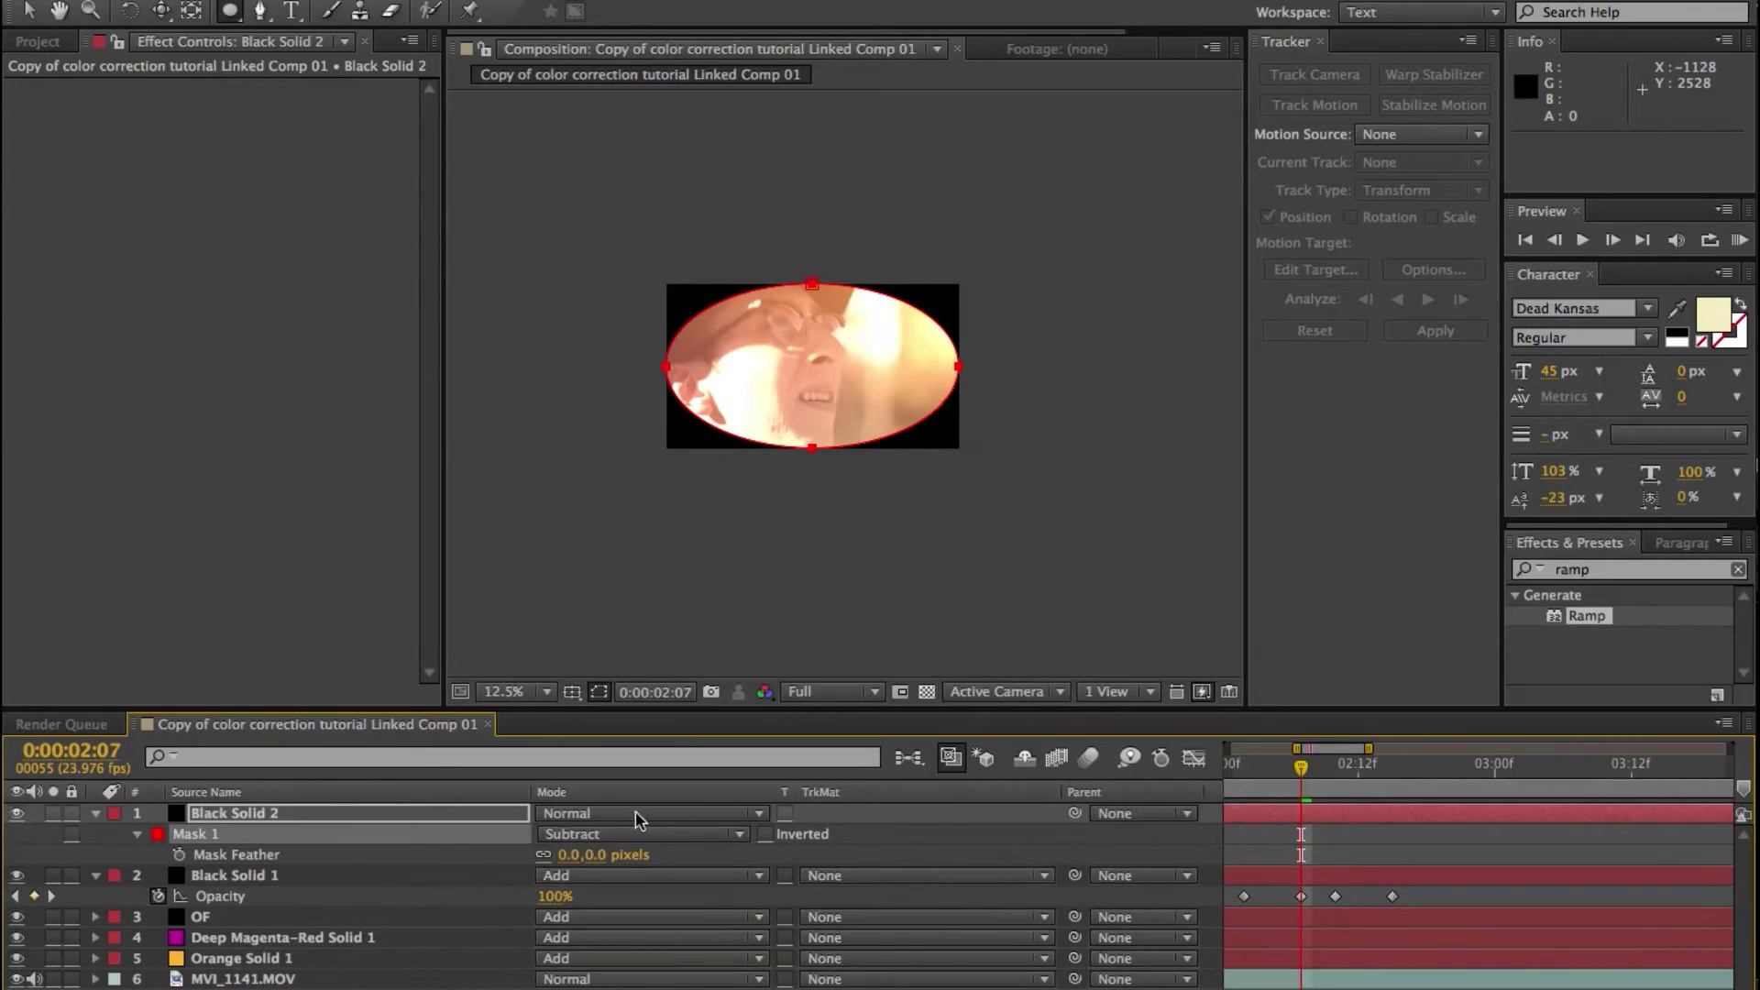
{"action": "left_click", "coordinate": [574, 854]}
{"action": "key", "text": "Return"}
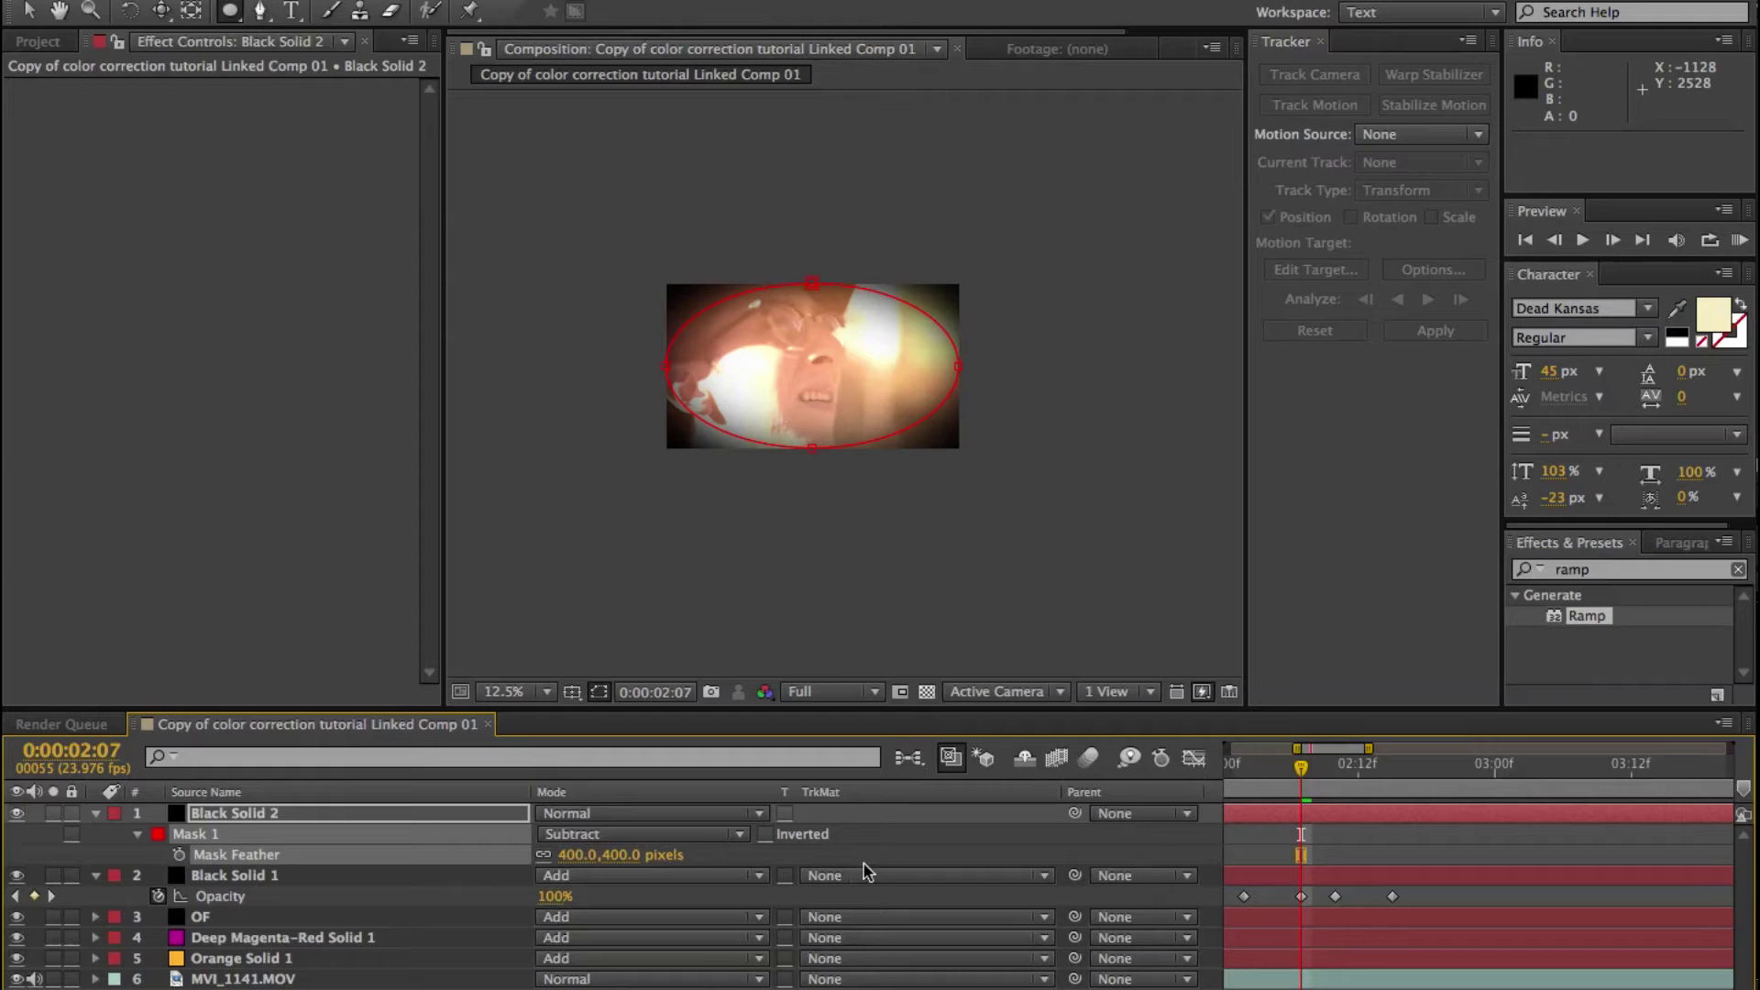
Scale Black Solid 2 to 122% and blend it in Overlay mode.
{"action": "left_click", "coordinate": [446, 814]}
{"action": "key", "text": "s"}
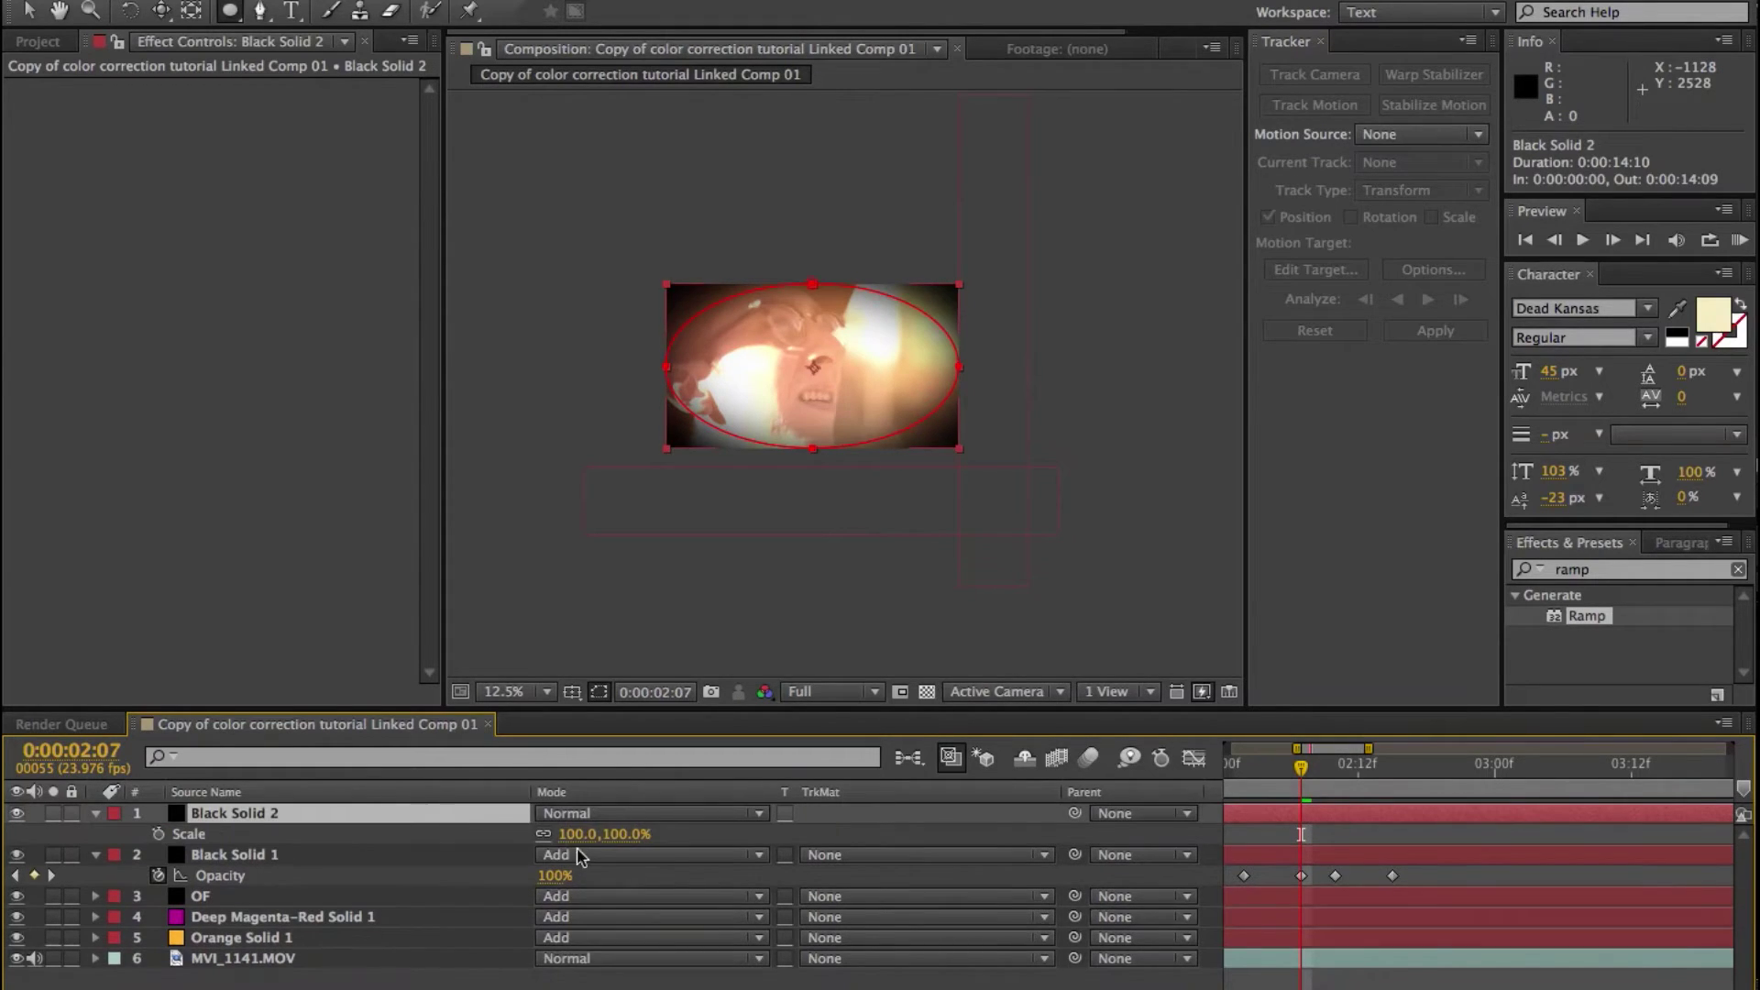
{"action": "left_click_drag", "start_coordinate": [621, 834], "coordinate": [642, 835]}
{"action": "left_click", "coordinate": [581, 813]}
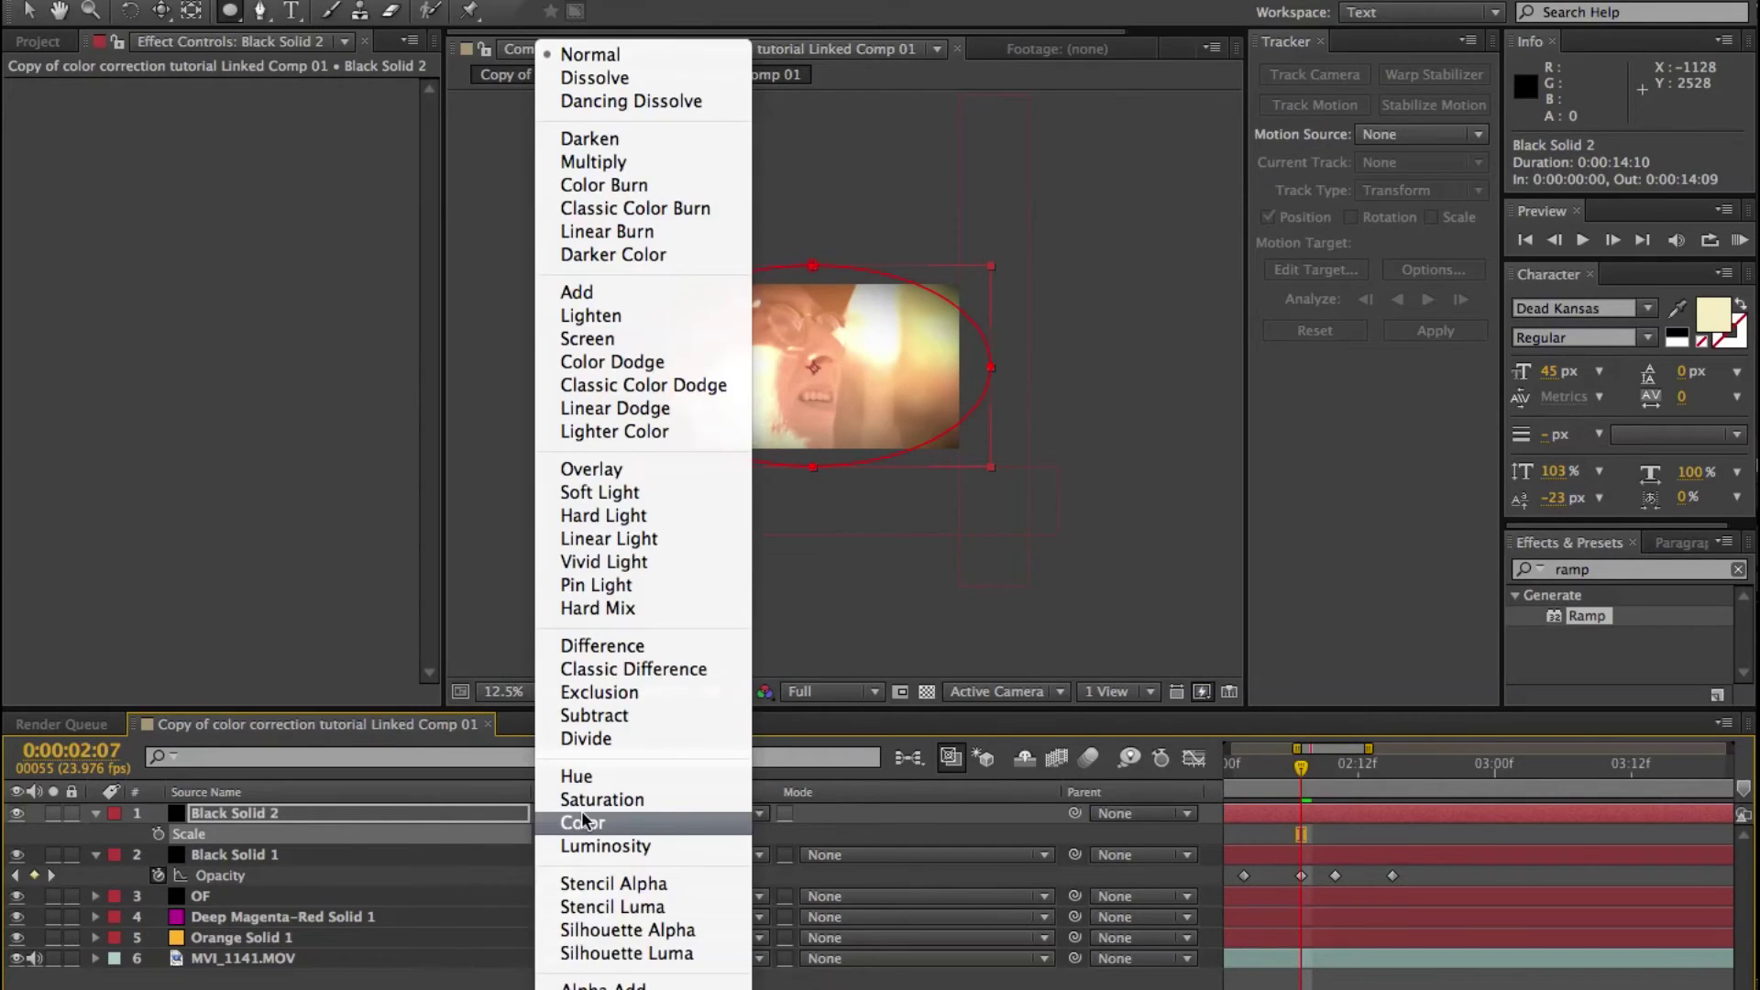
{"action": "left_click", "coordinate": [597, 476]}
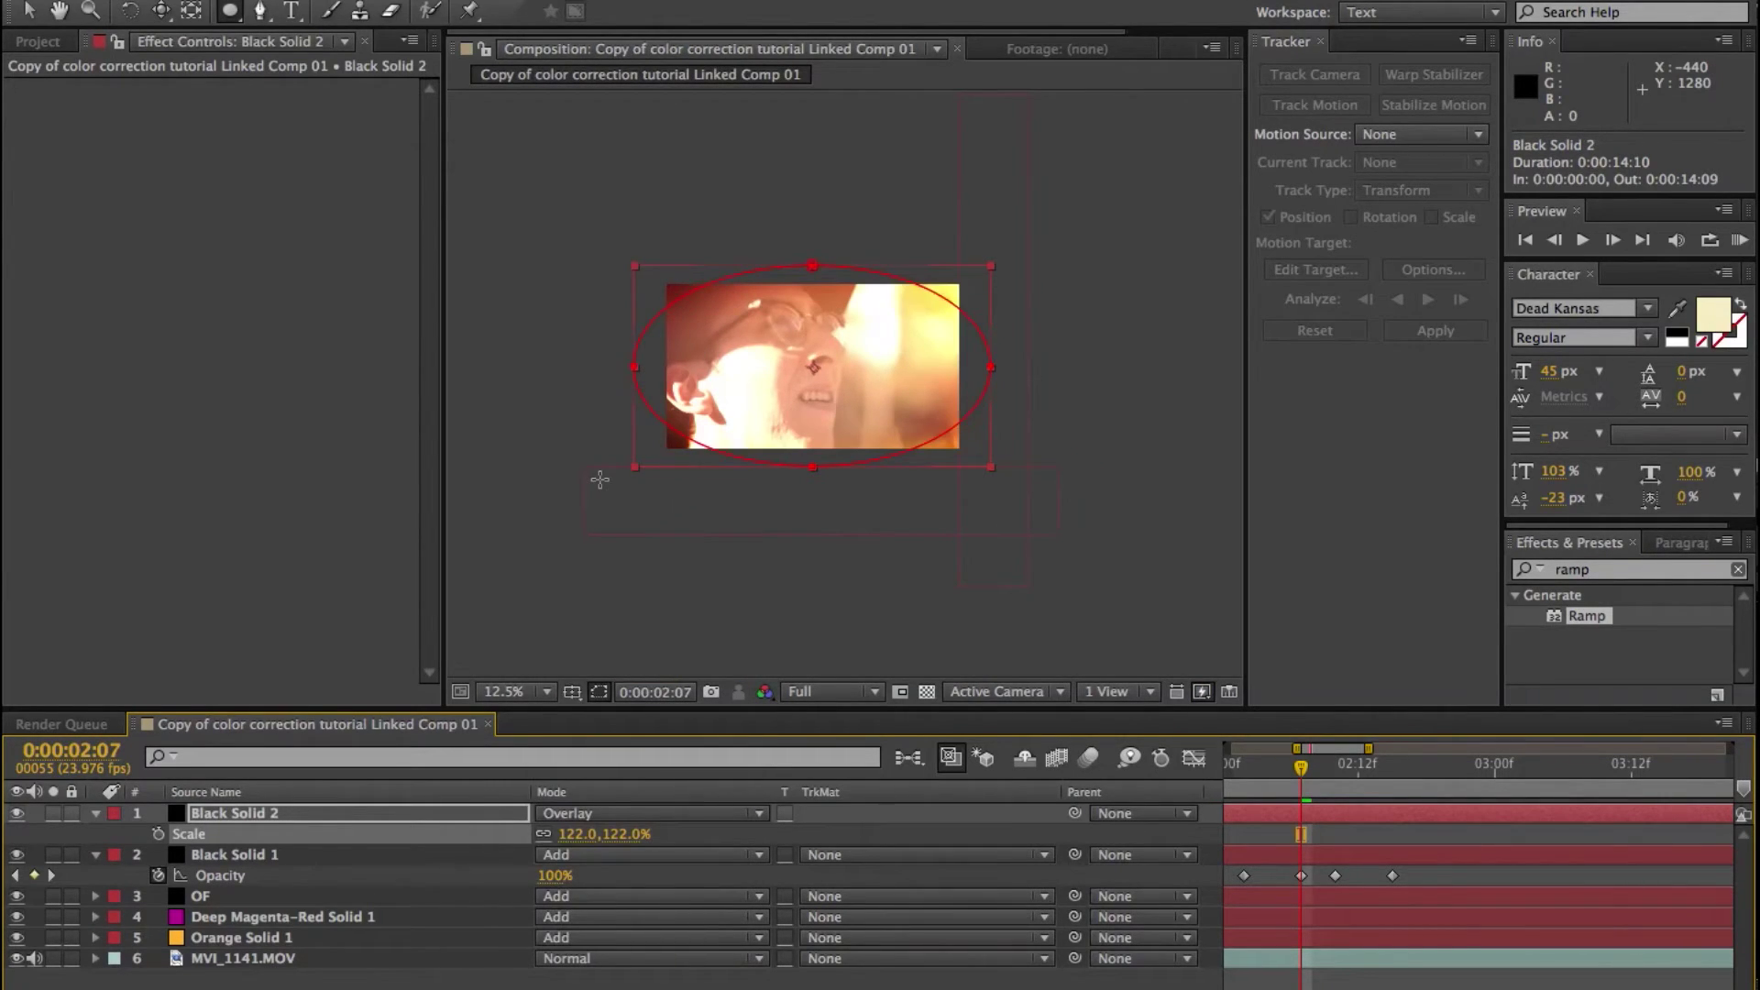
{"action": "left_click", "coordinate": [821, 843]}
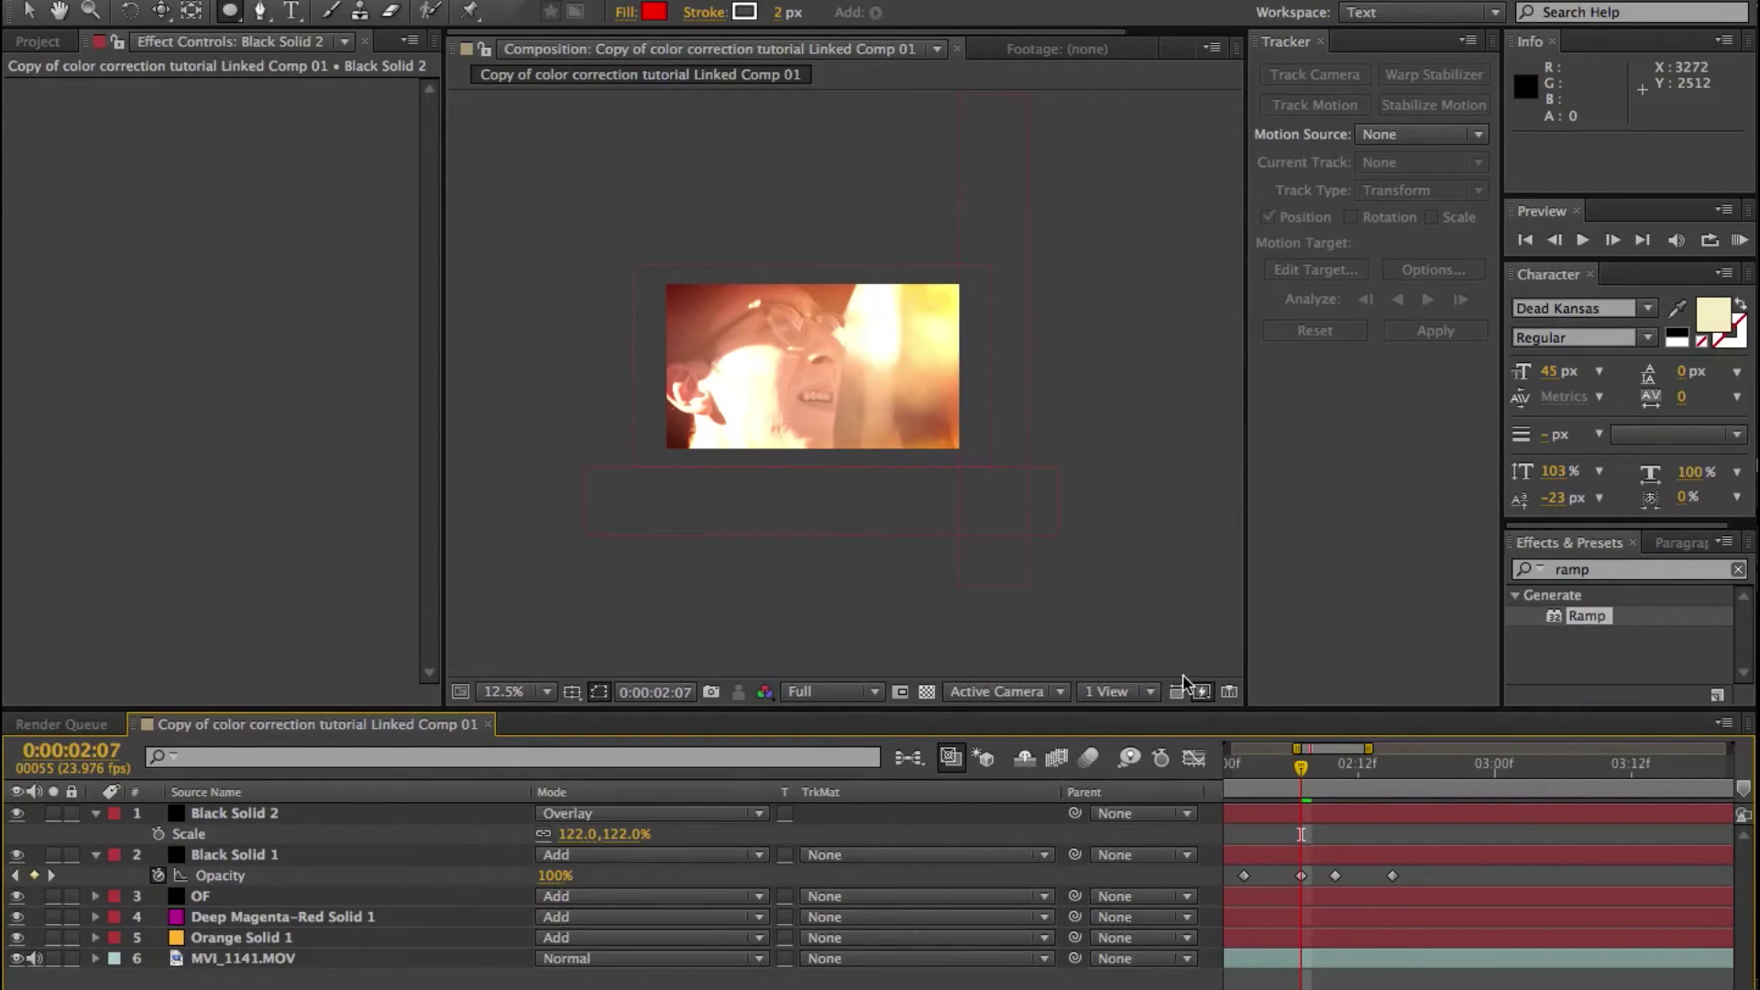
At 0:00:02:02, lower Black Solid 2's opacity to 65%.
{"action": "left_click", "coordinate": [1245, 770]}
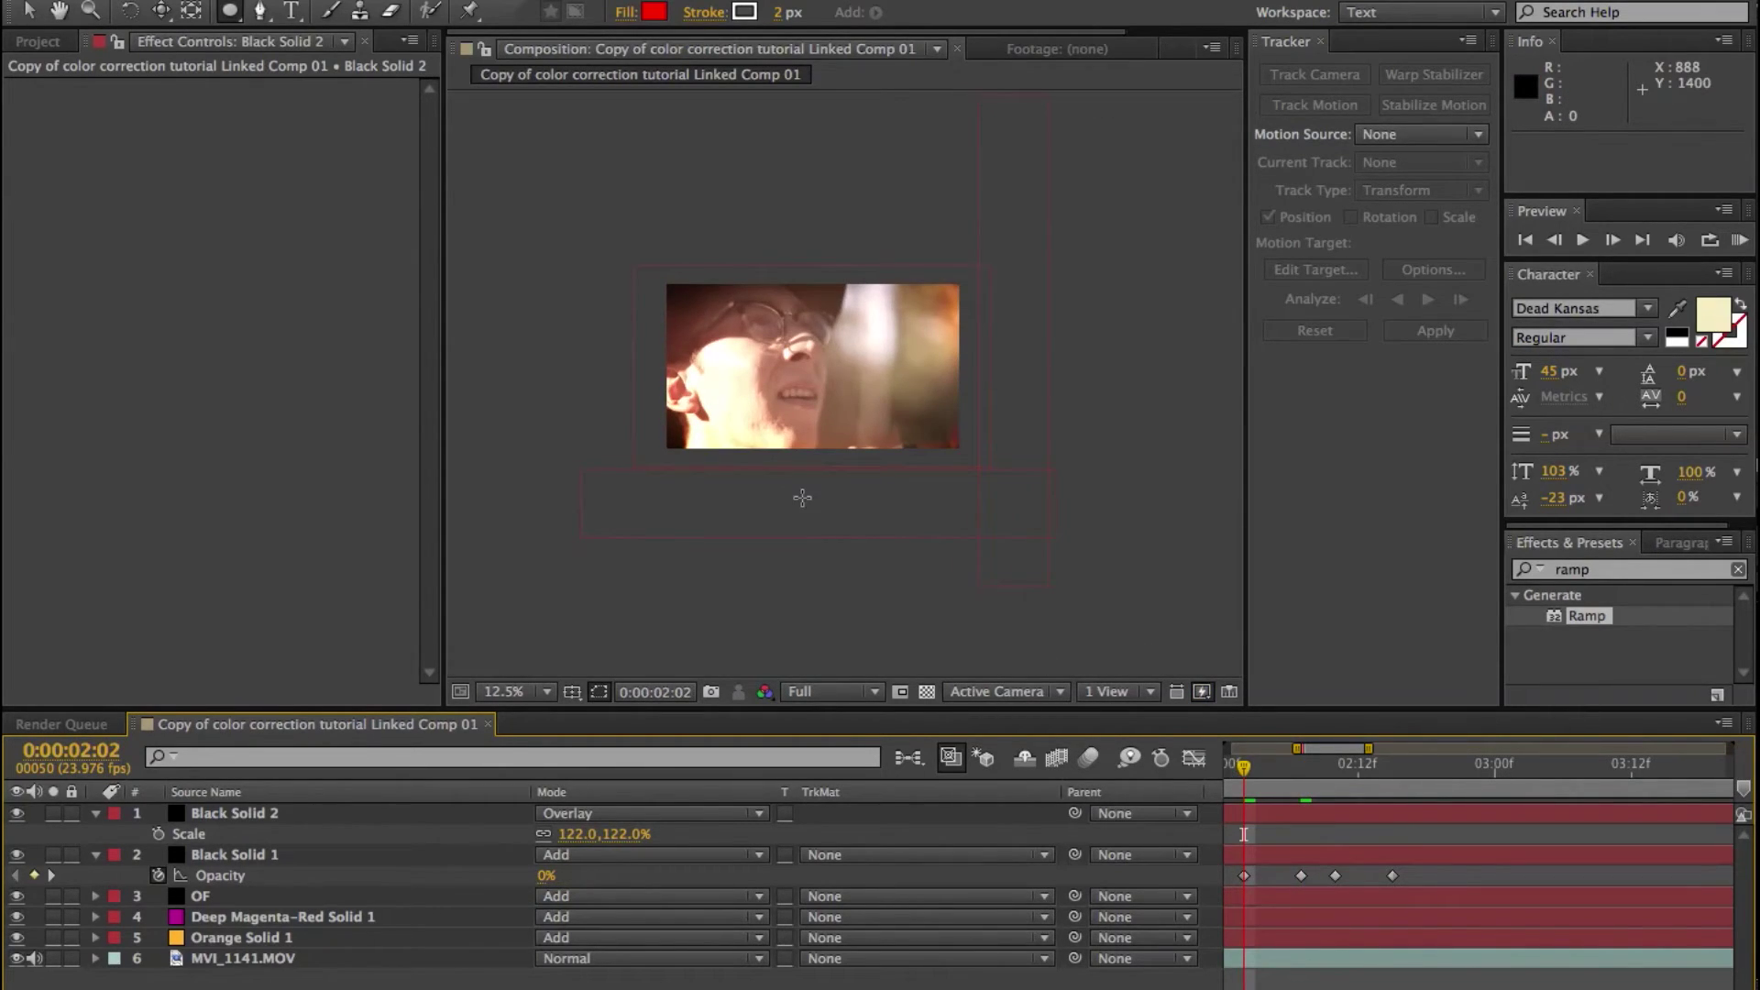
{"action": "left_click", "coordinate": [223, 818]}
{"action": "key", "text": "t"}
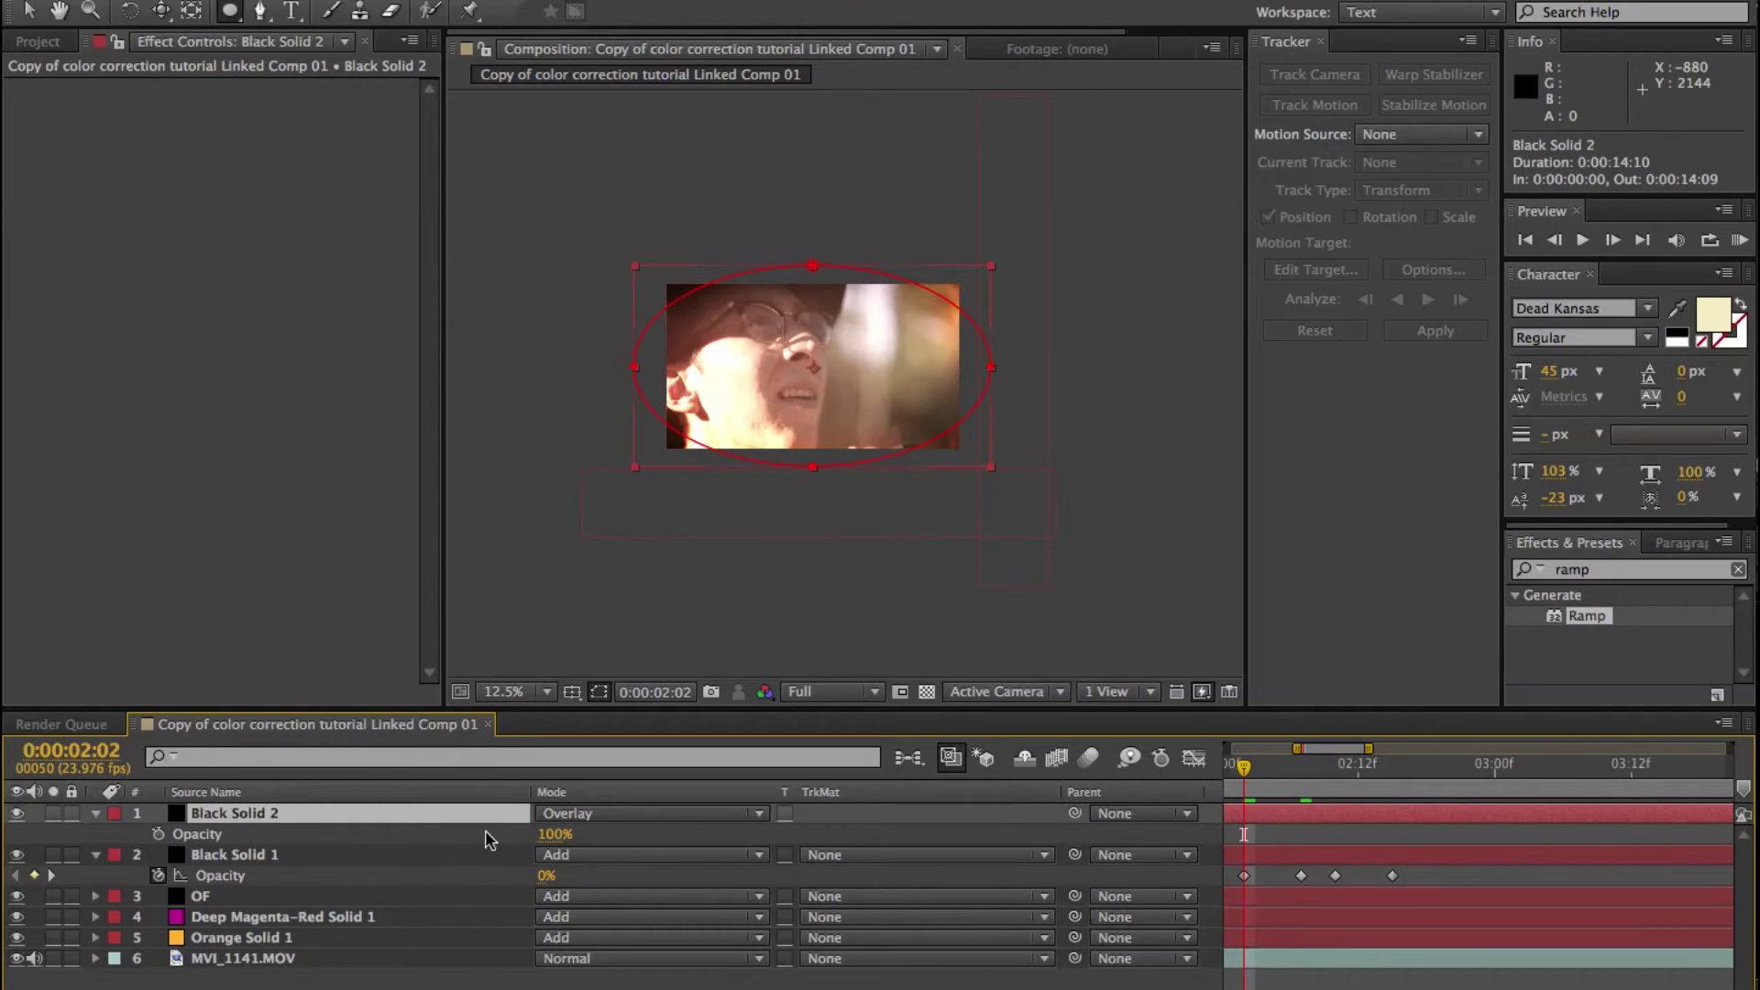
{"action": "left_click_drag", "start_coordinate": [544, 833], "coordinate": [528, 838]}
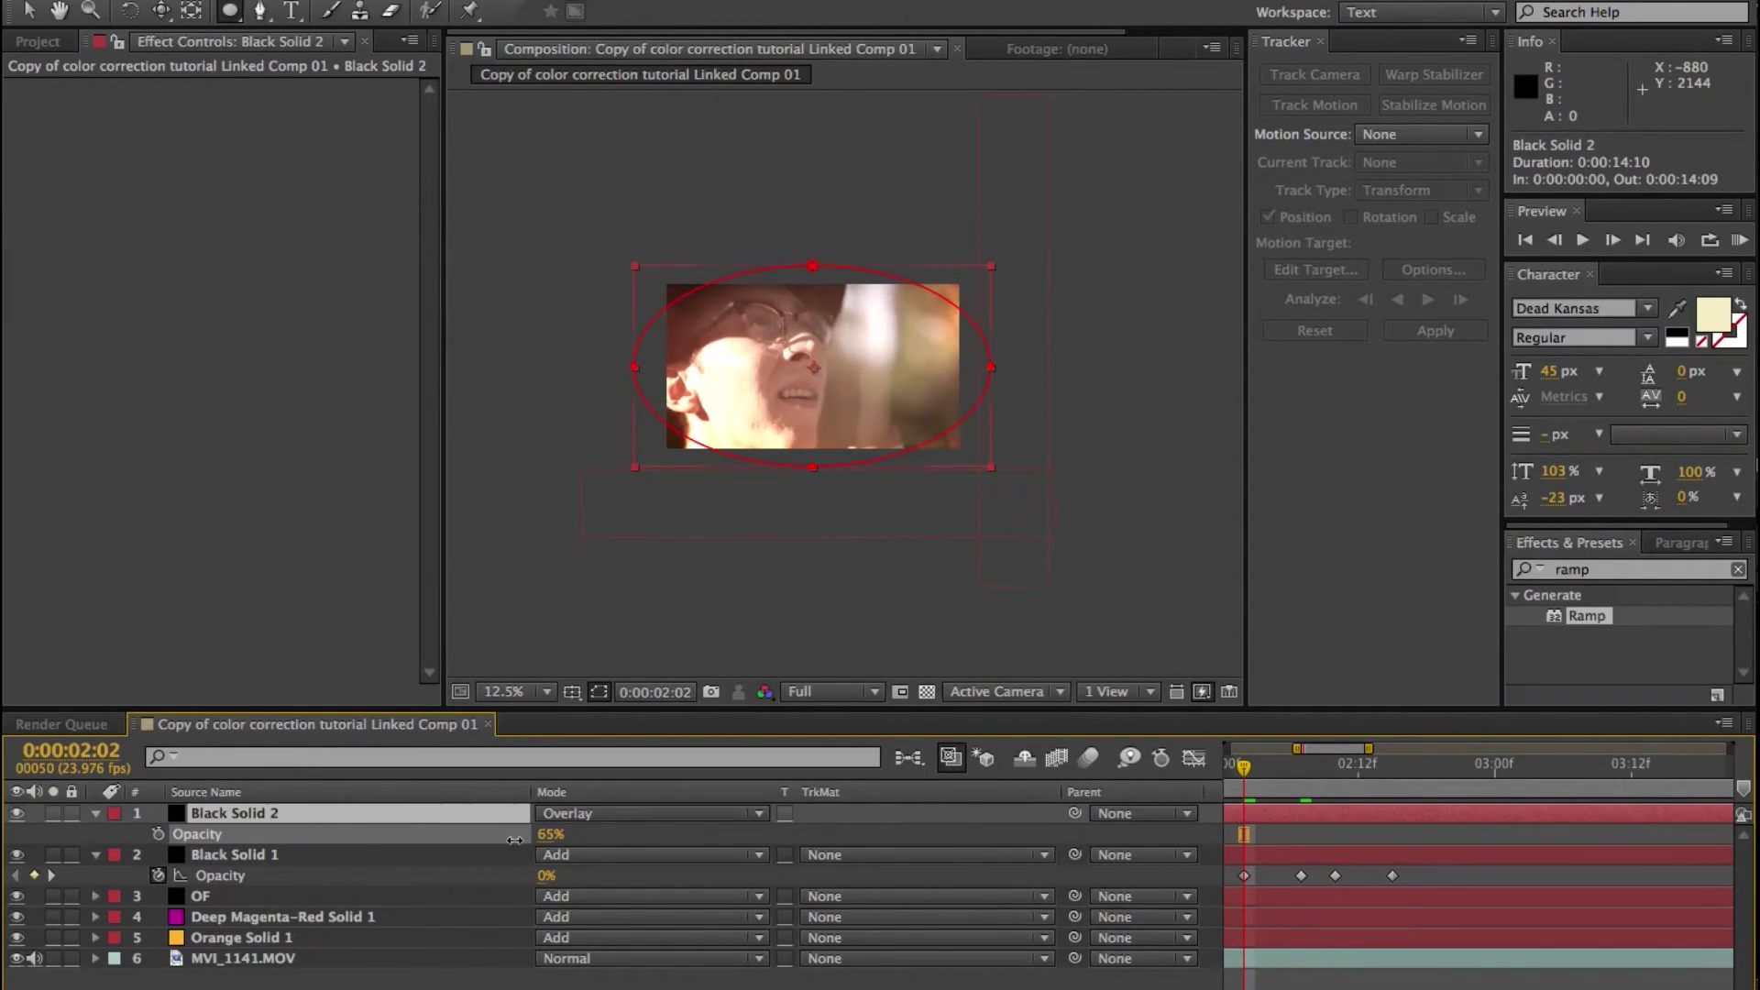
{"action": "left_click", "coordinate": [665, 844]}
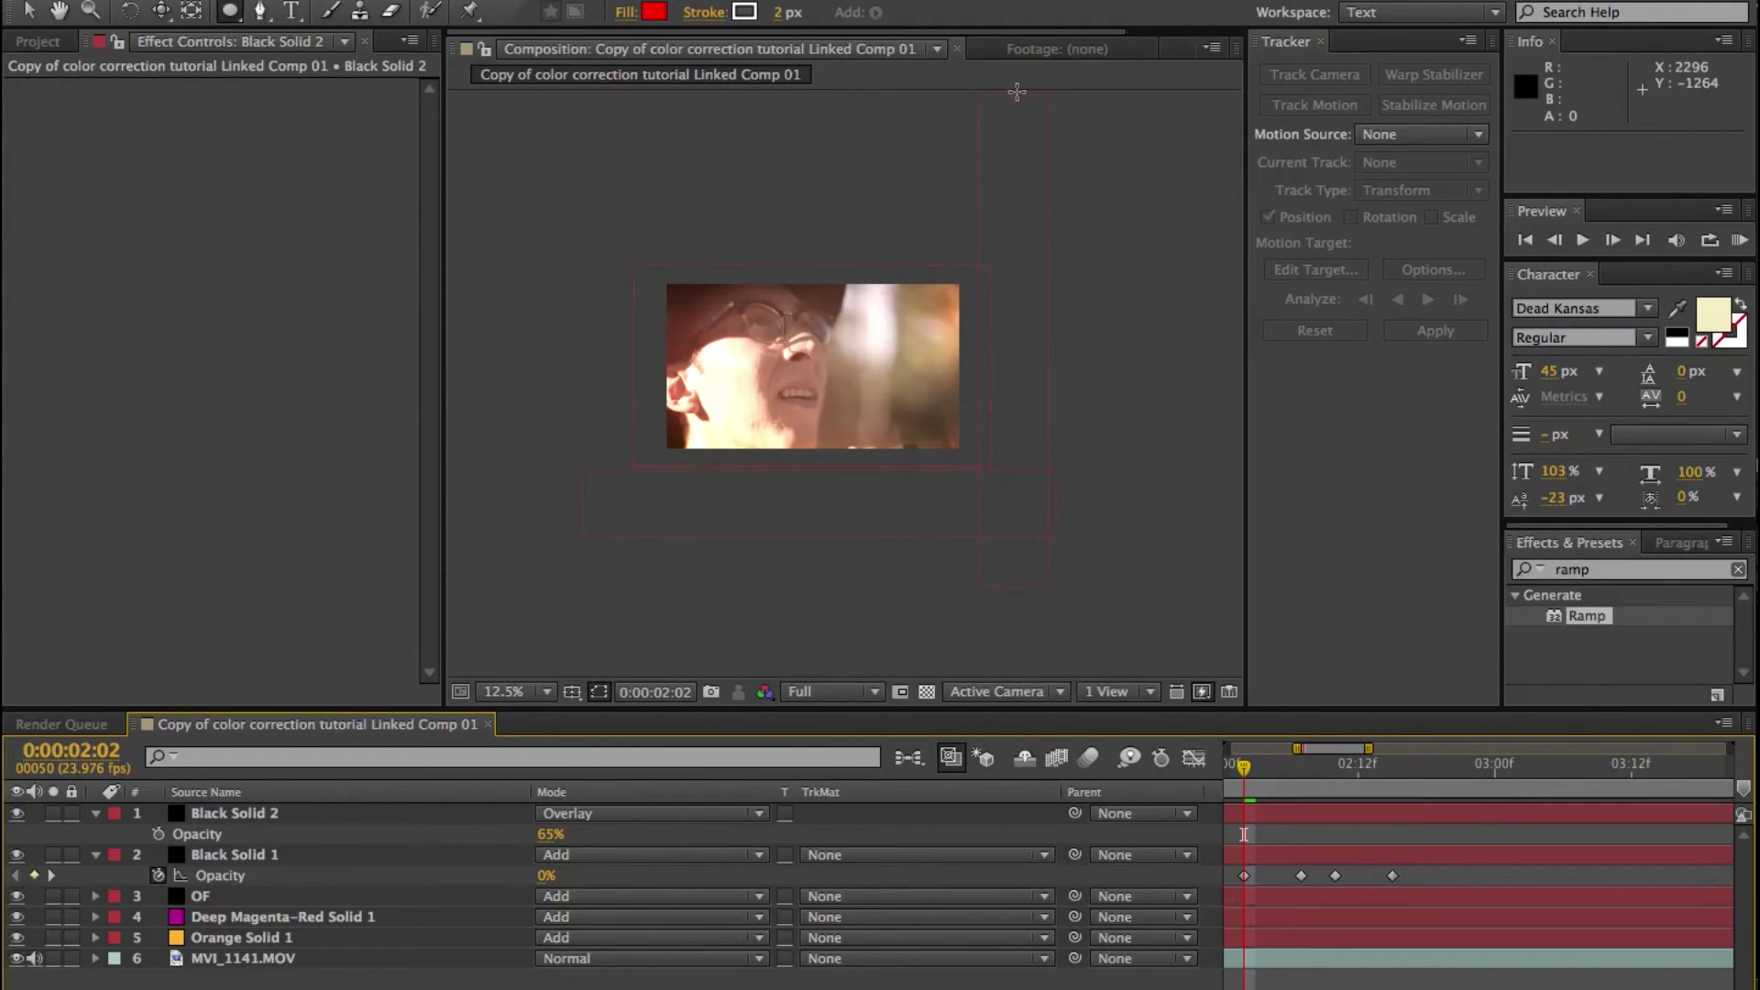
{"action": "right_click", "coordinate": [589, 970]}
Add a new adjustment layer with Fast Blur at blurriness 30 and Repeat Edge Pixels enabled.
{"action": "mouse_move", "coordinate": [834, 790]}
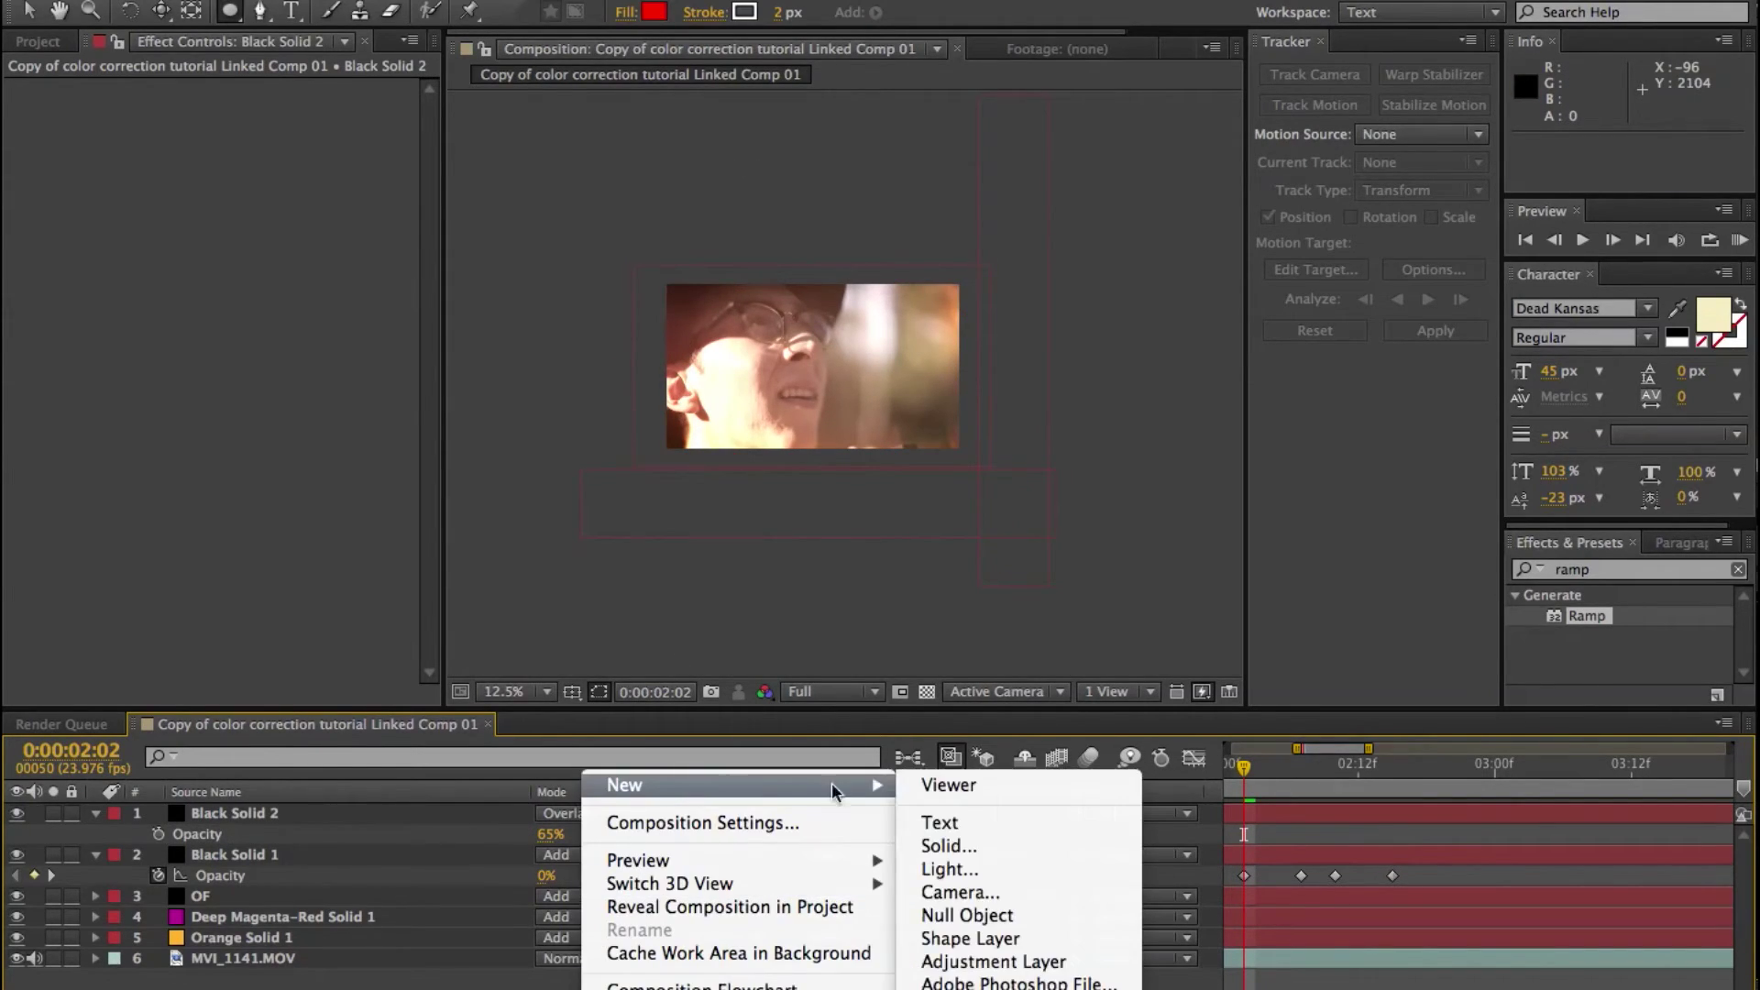
{"action": "left_click", "coordinate": [990, 962]}
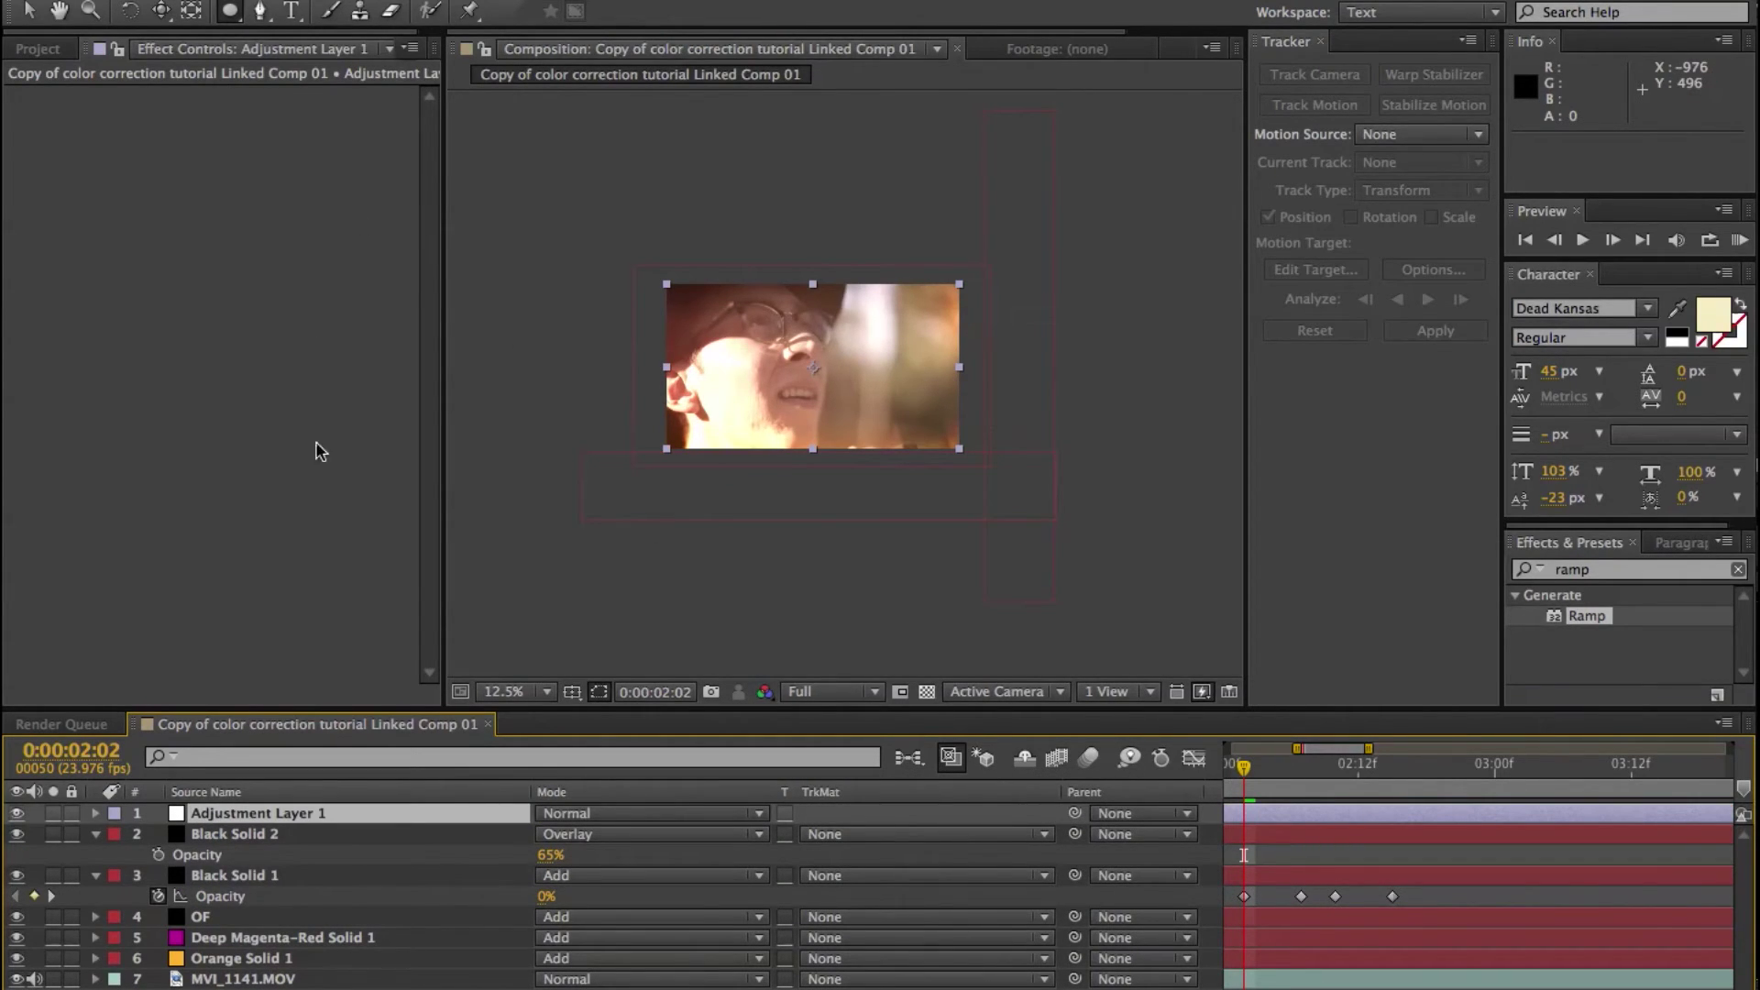
{"action": "left_click", "coordinate": [1593, 575]}
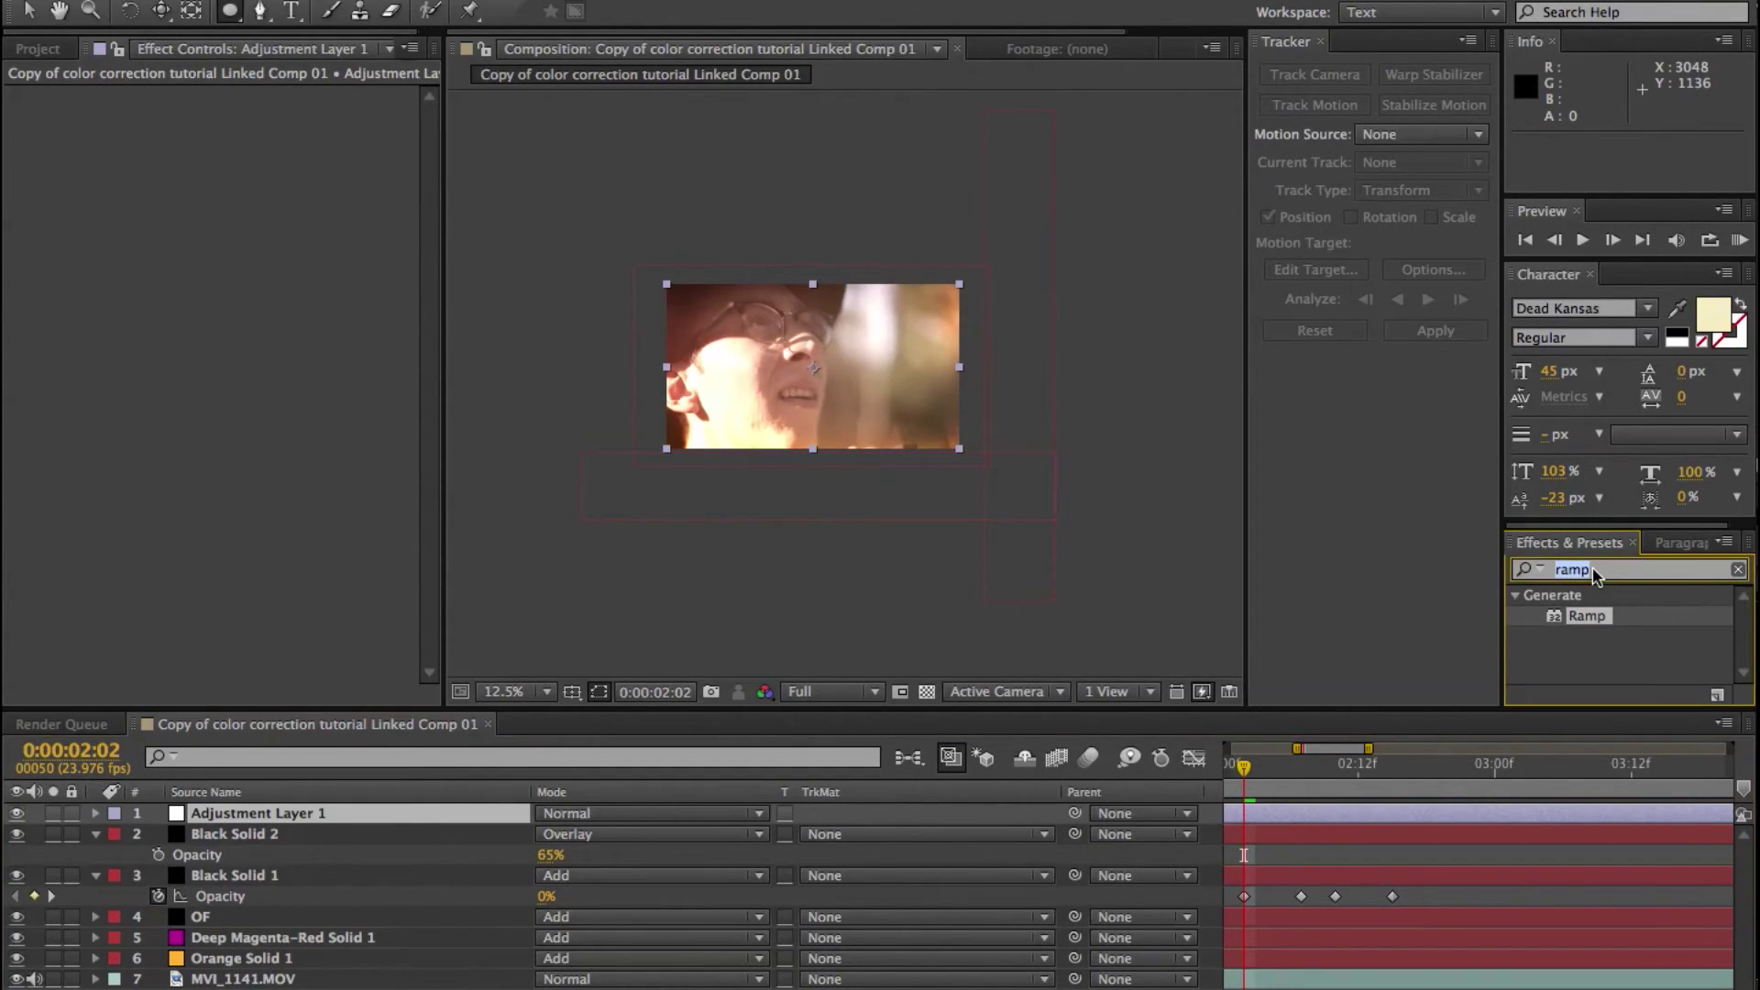
{"action": "type", "text": "fast b"}
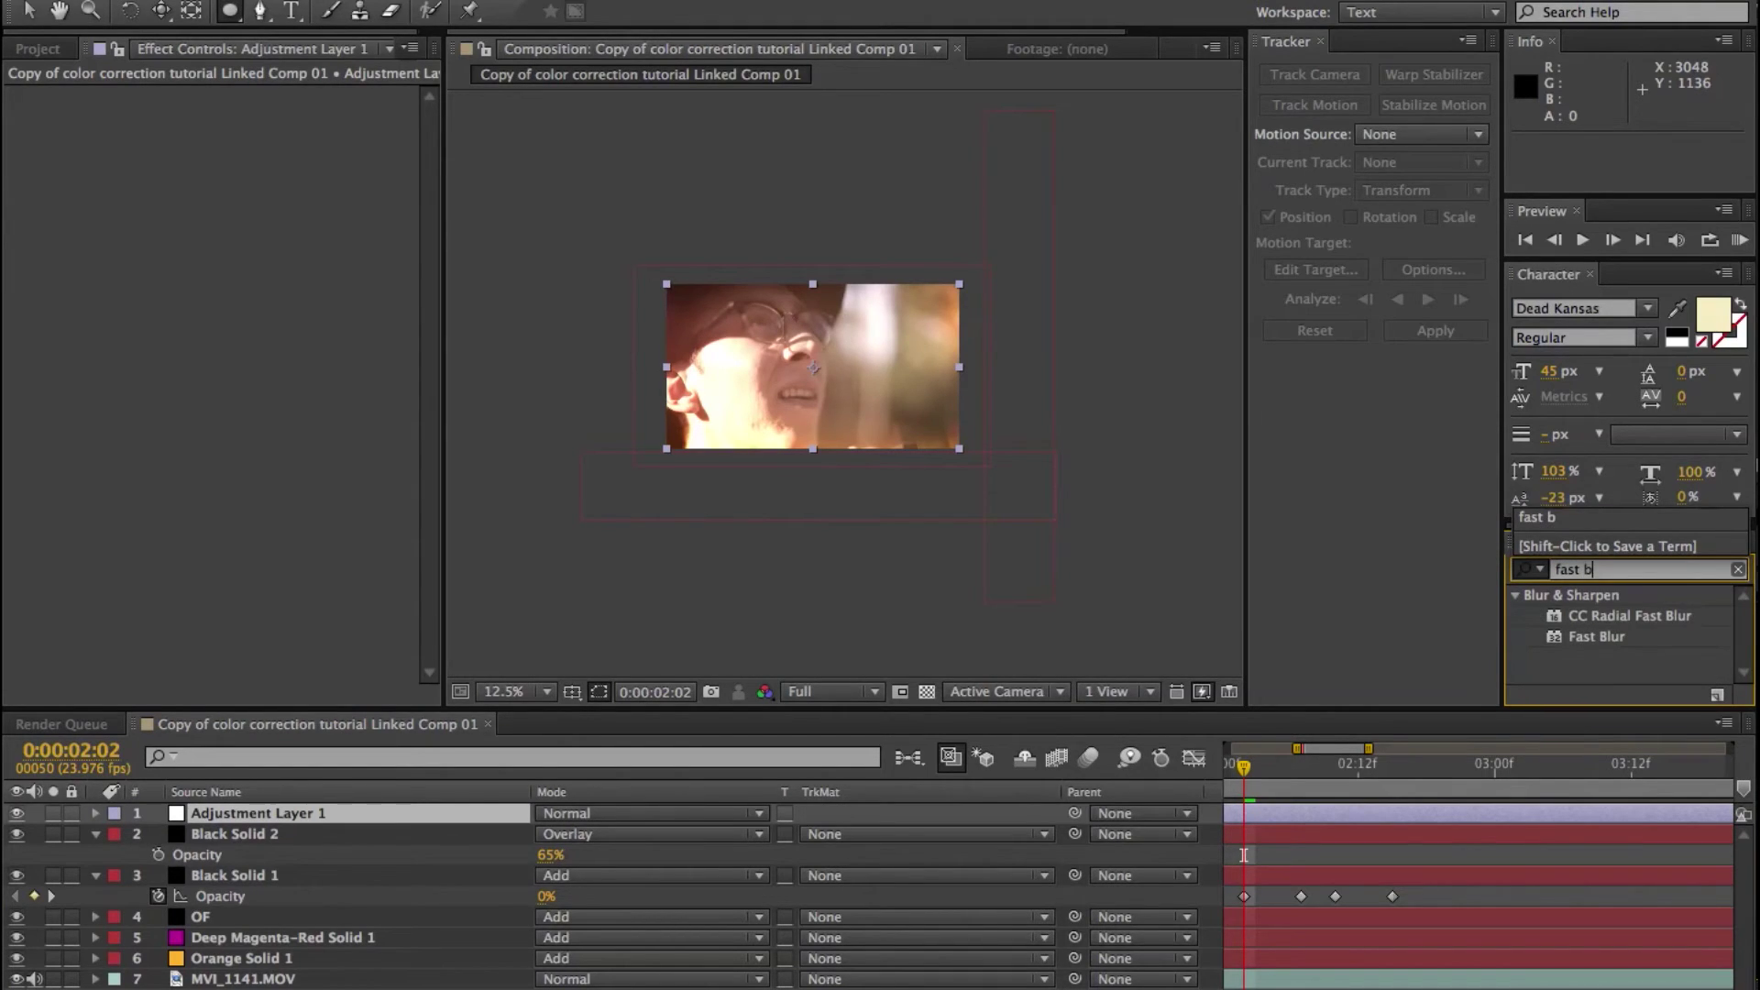
{"action": "left_click_drag", "start_coordinate": [1595, 642], "coordinate": [1504, 813]}
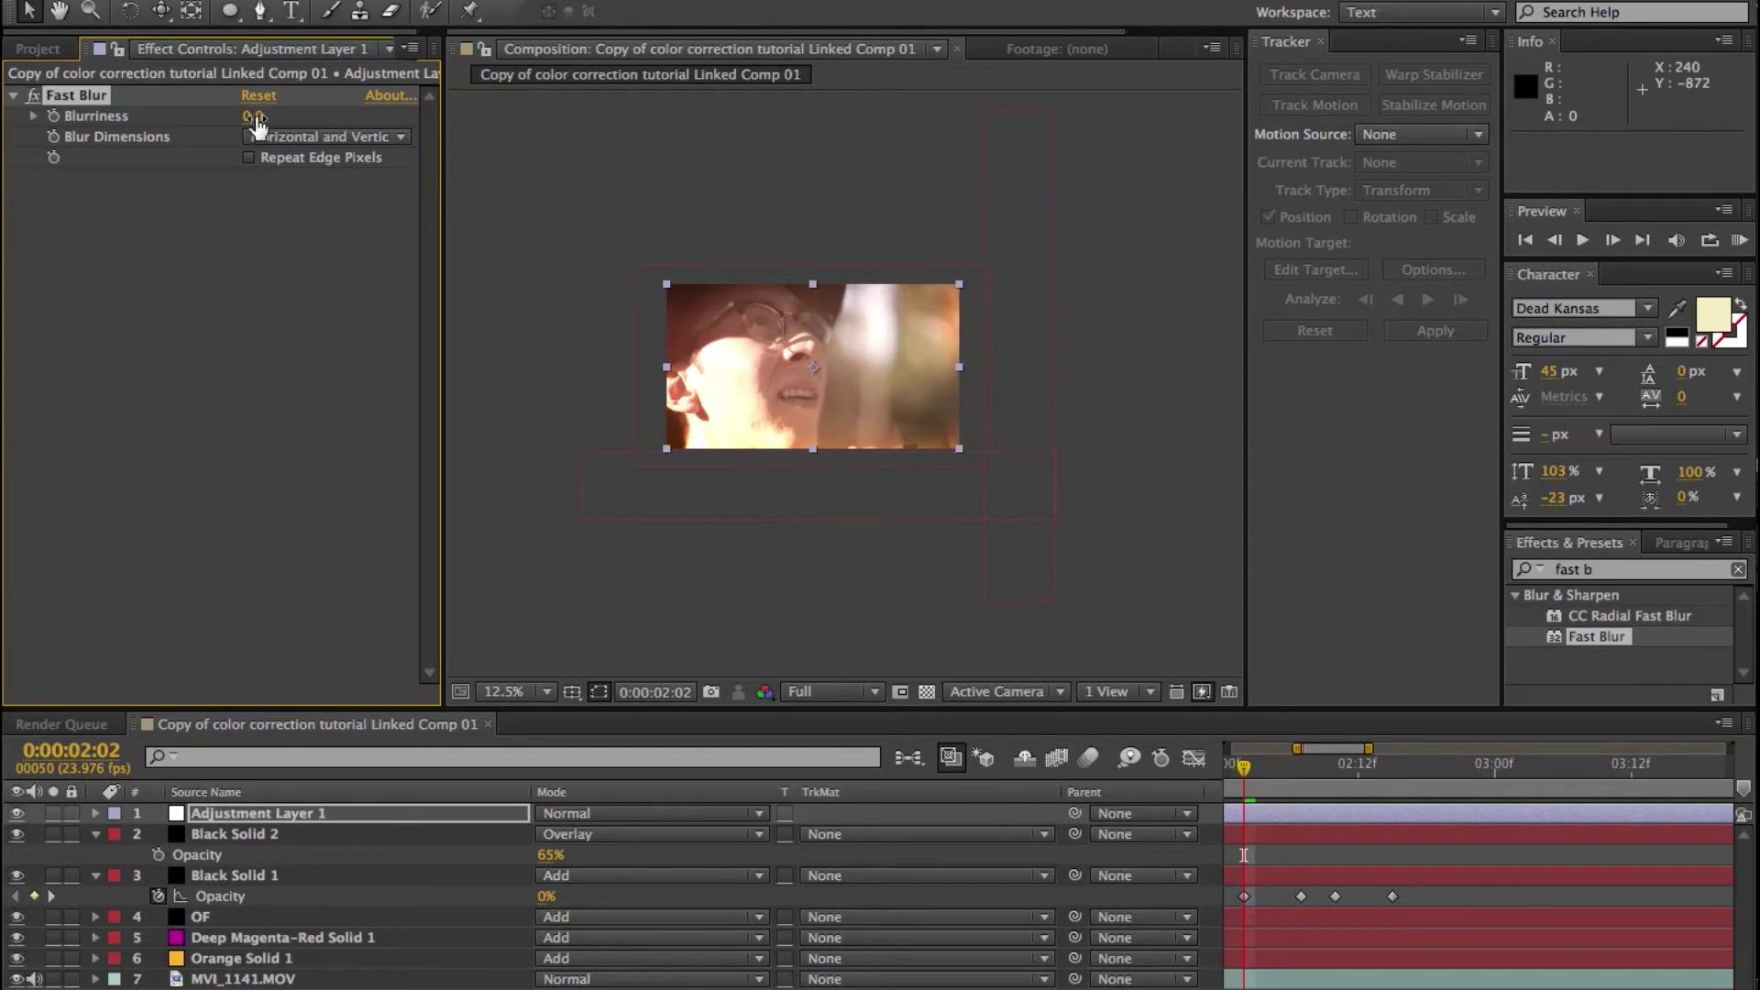
{"action": "left_click_drag", "start_coordinate": [255, 117], "coordinate": [304, 132]}
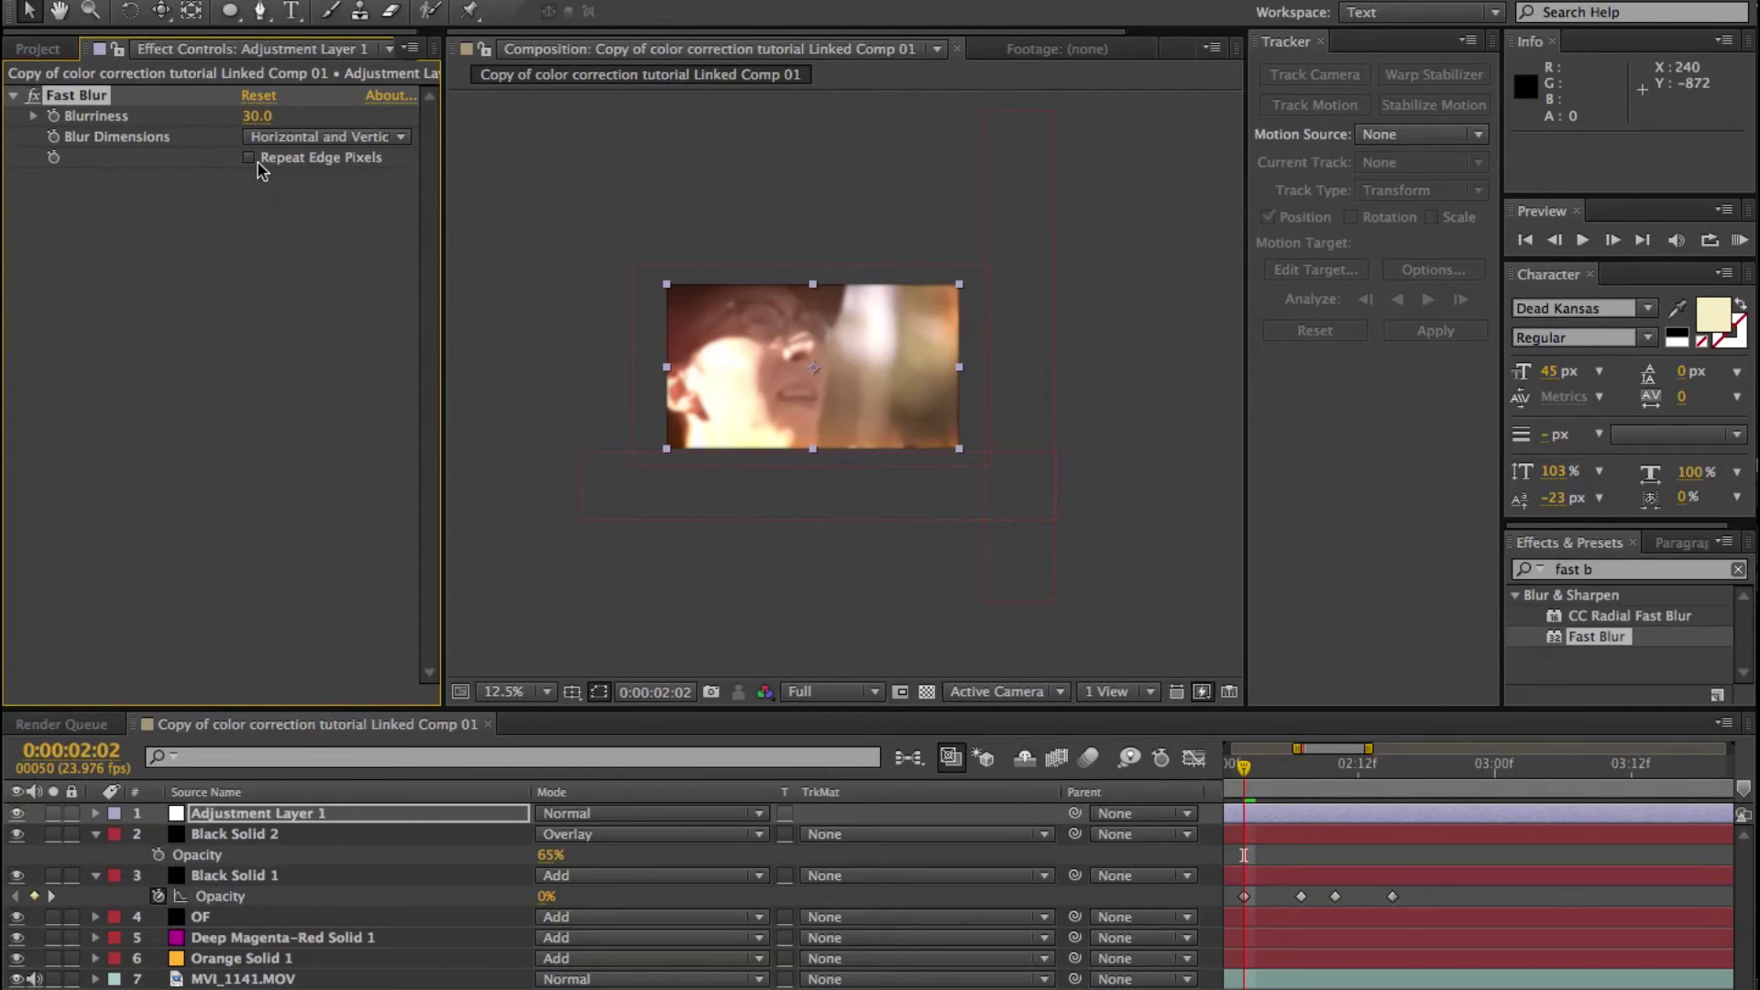
{"action": "key", "text": "period"}
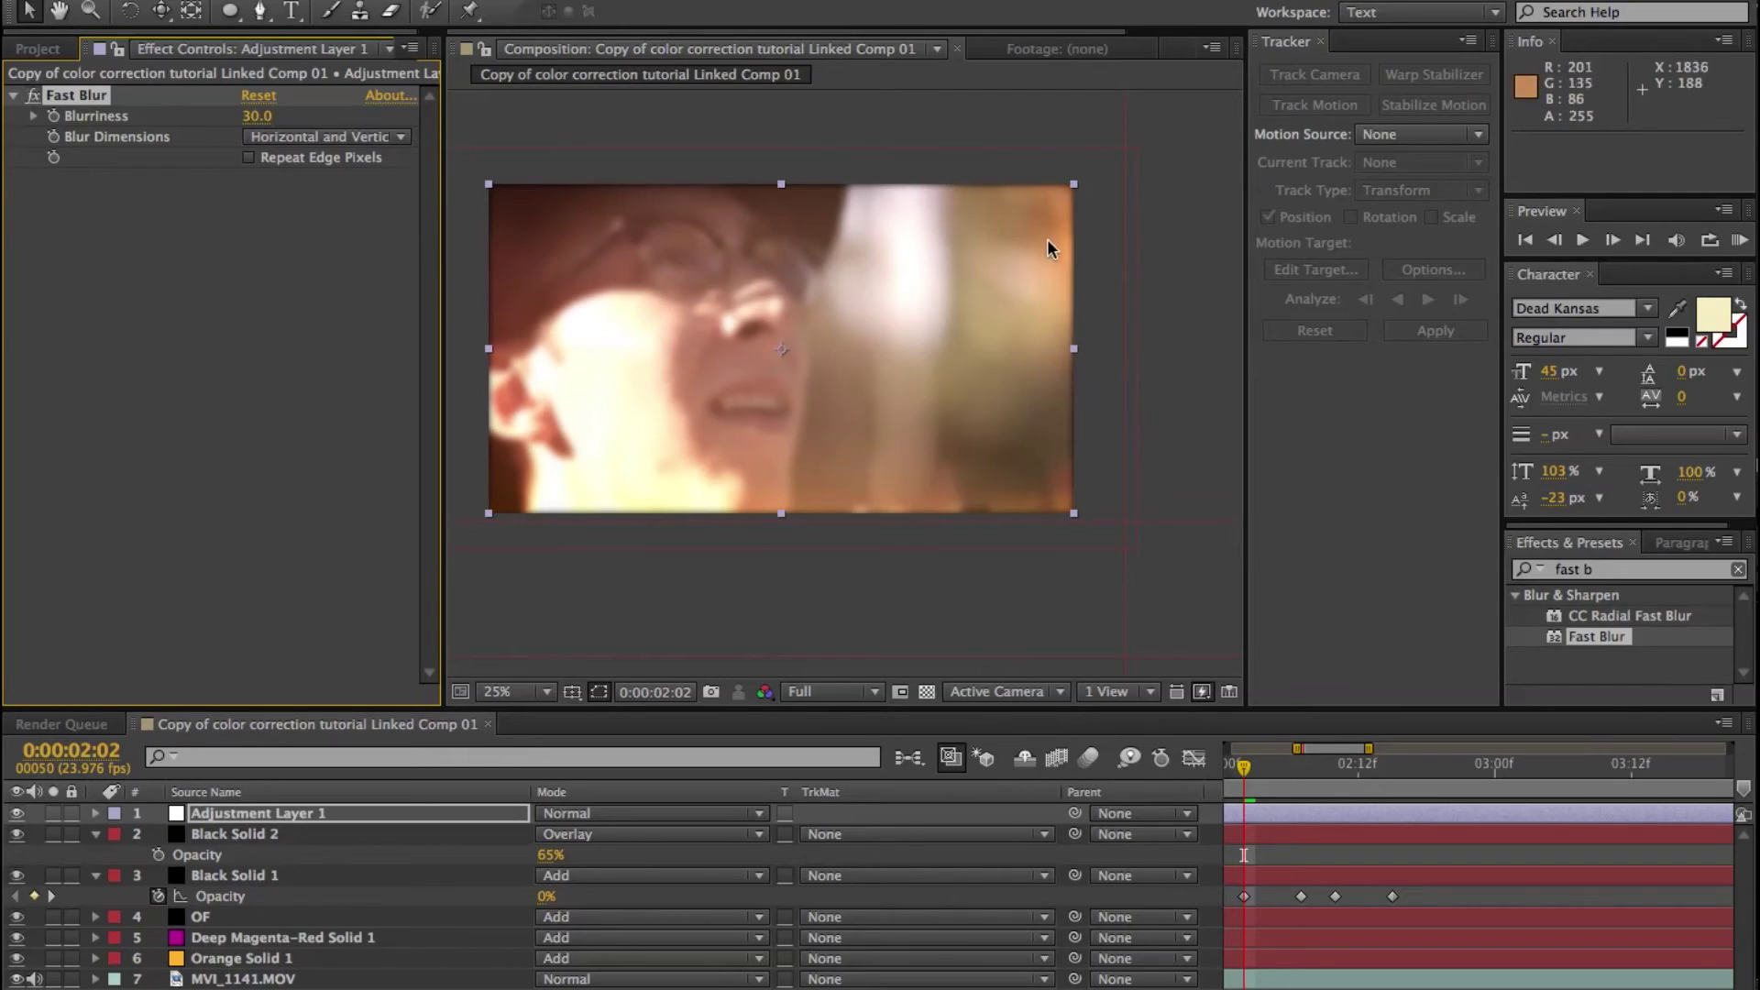
{"action": "left_click", "coordinate": [249, 159]}
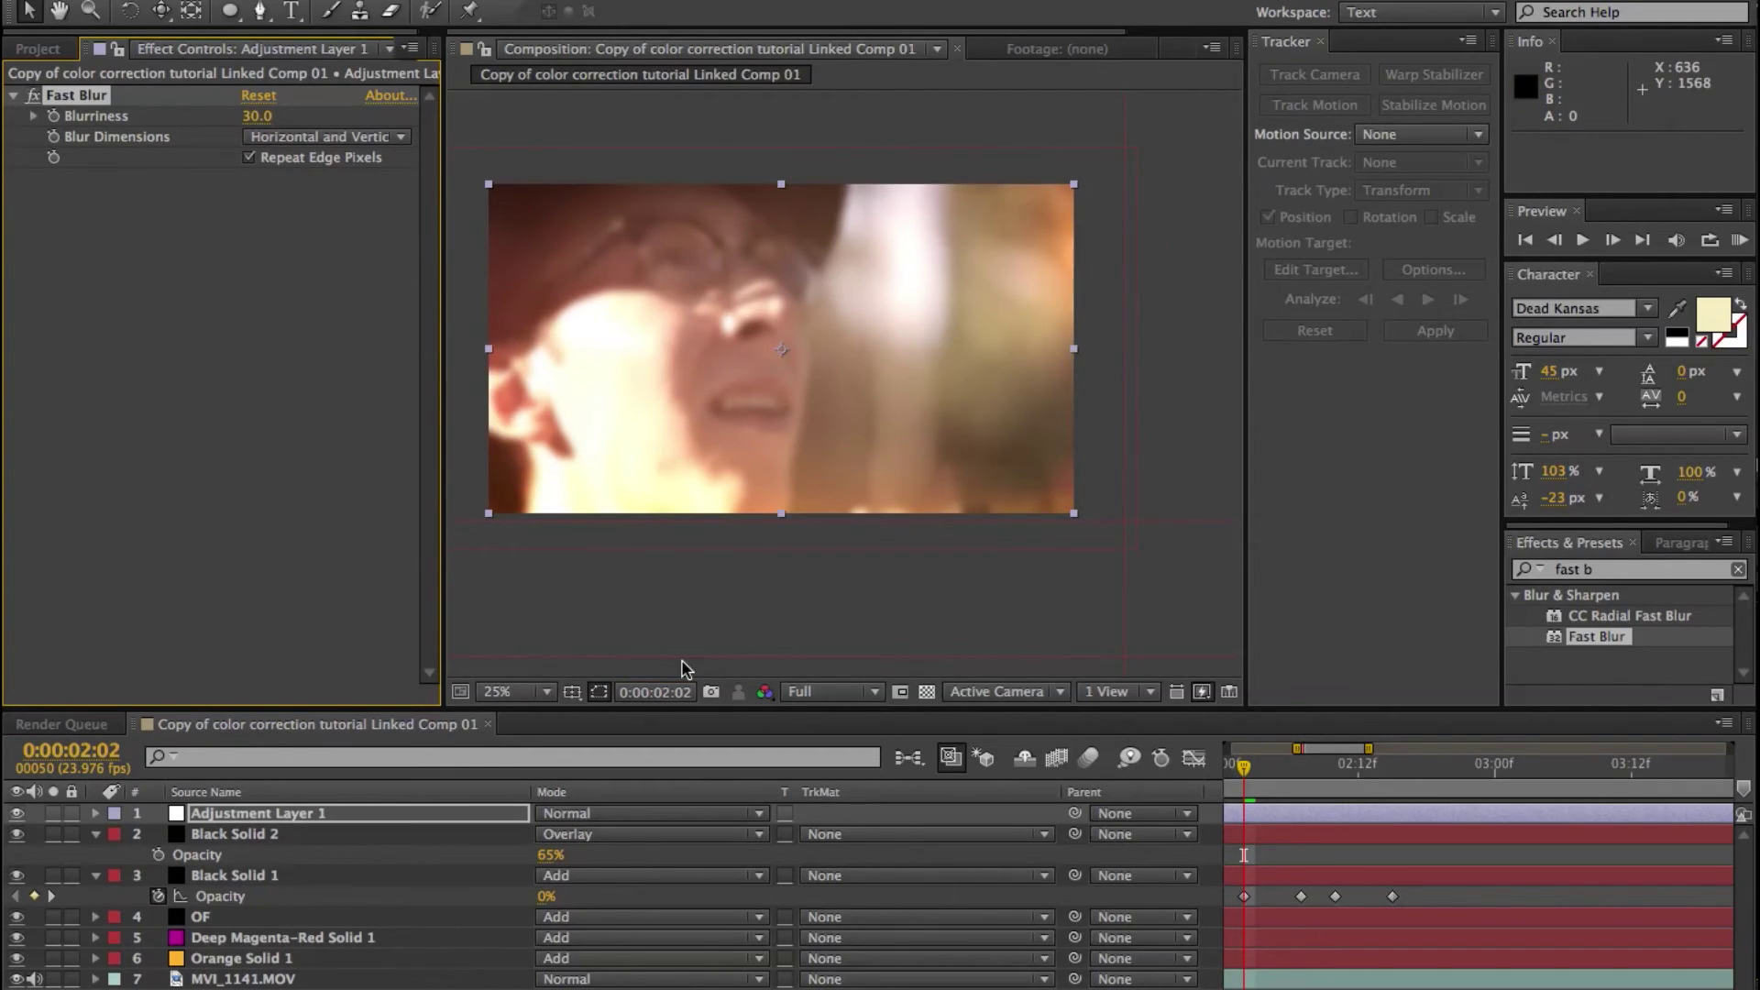
Give the adjustment layer a subtracted ellipse mask feathered 74 px so only edges blur.
{"action": "double_click", "coordinate": [230, 10]}
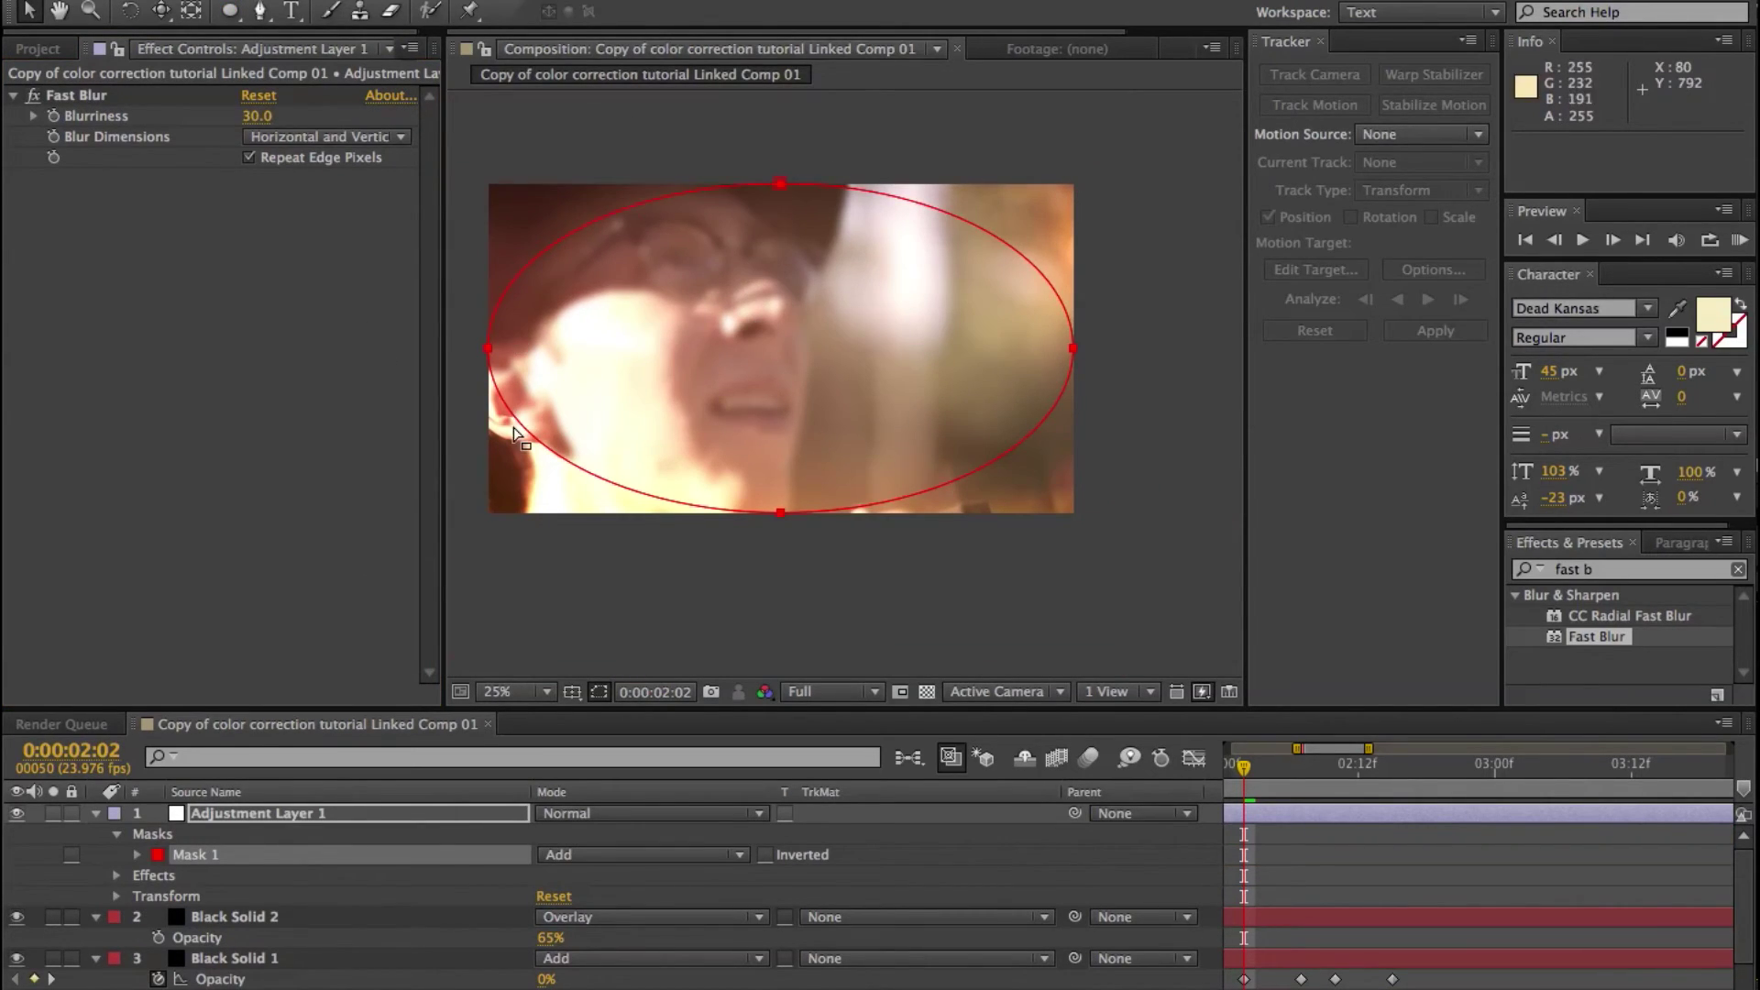
{"action": "left_click", "coordinate": [615, 859]}
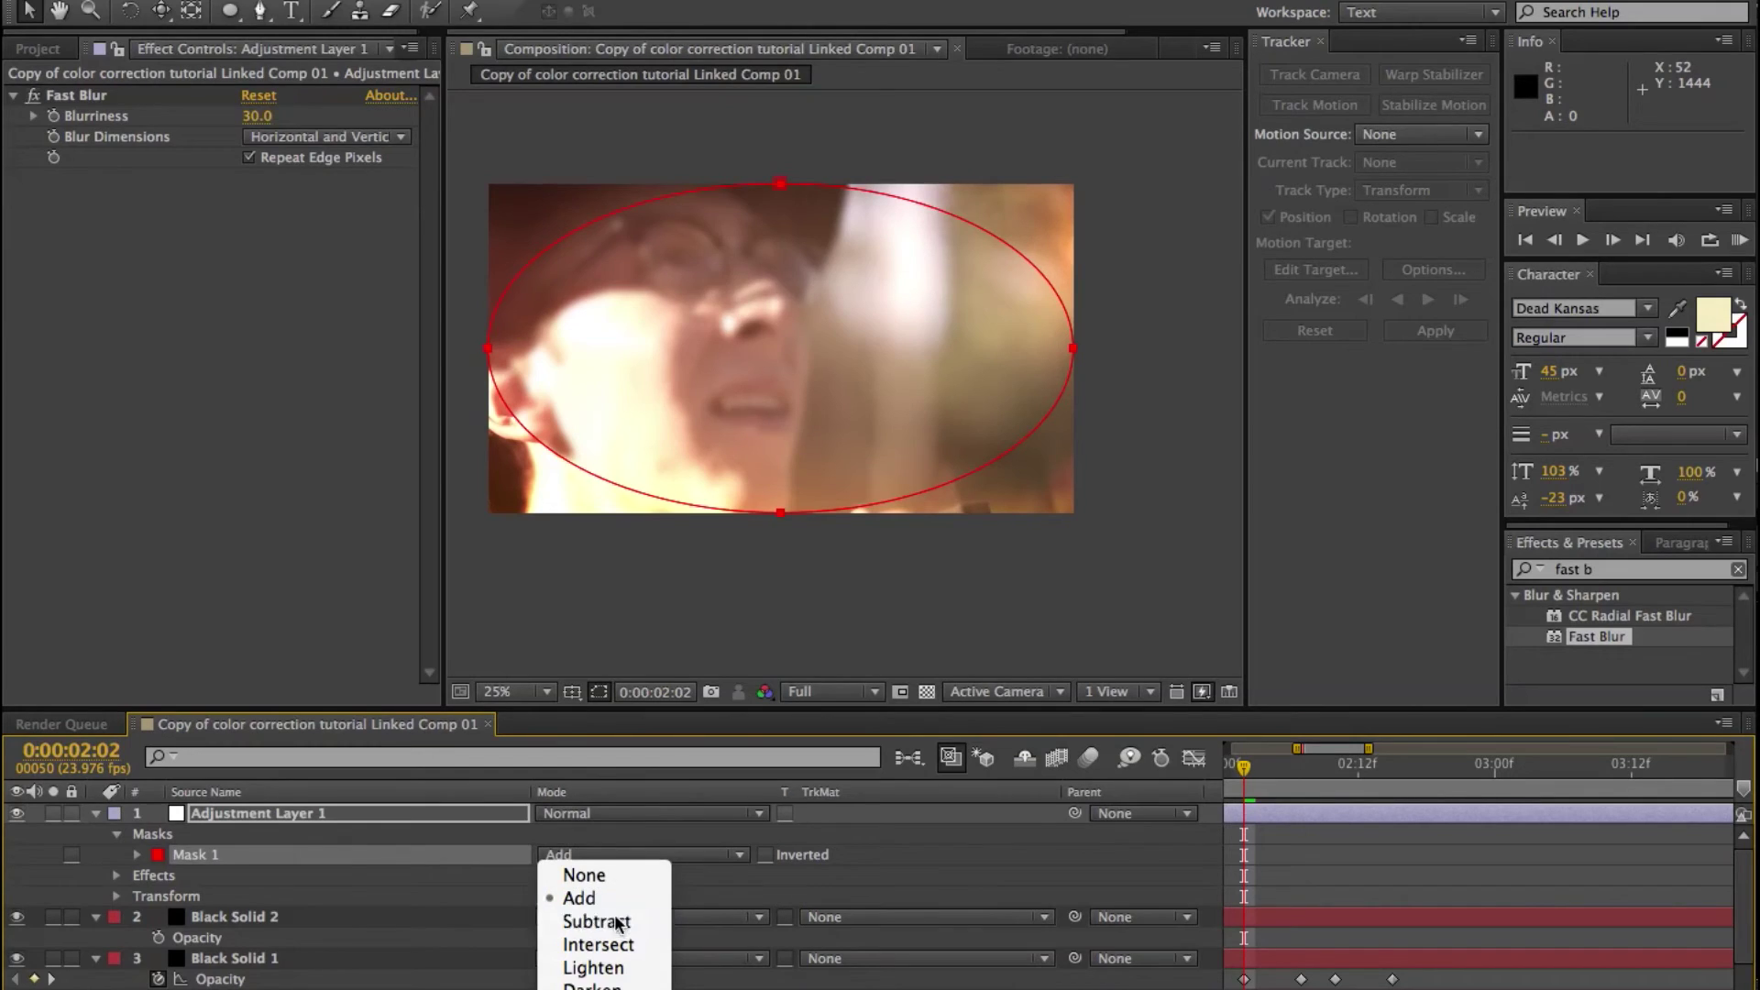
{"action": "left_click", "coordinate": [617, 816]}
{"action": "key", "text": "f"}
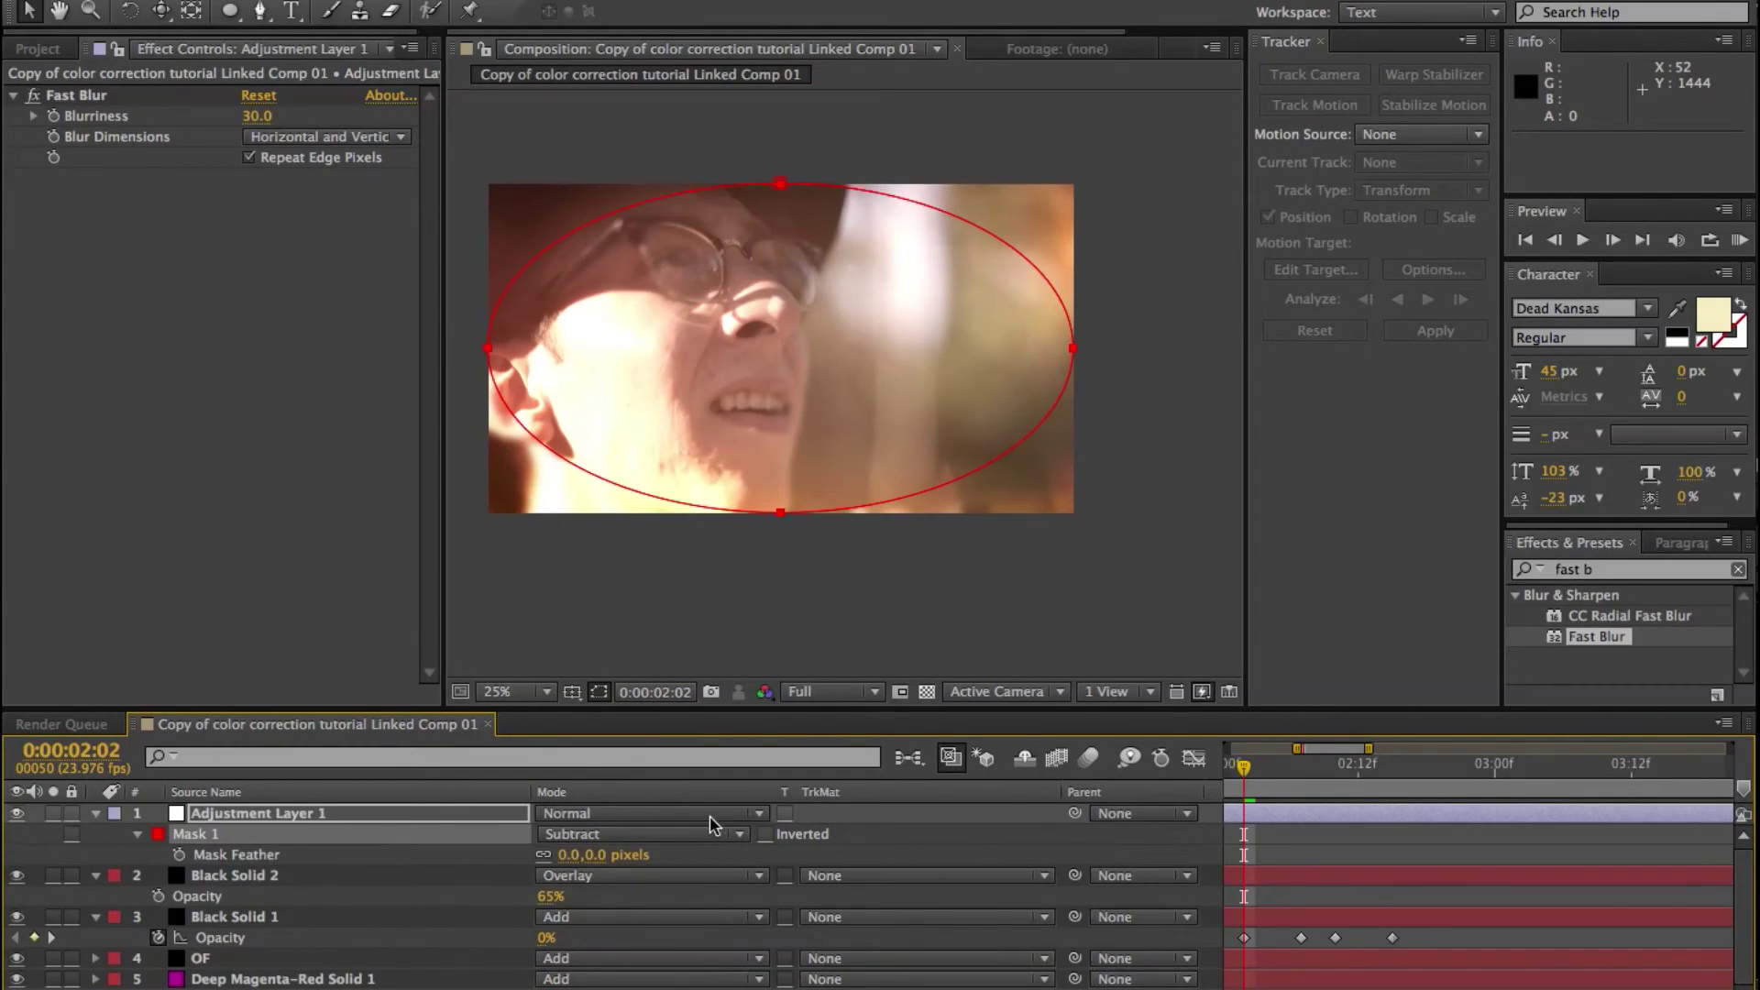
{"action": "left_click_drag", "start_coordinate": [572, 855], "coordinate": [609, 856]}
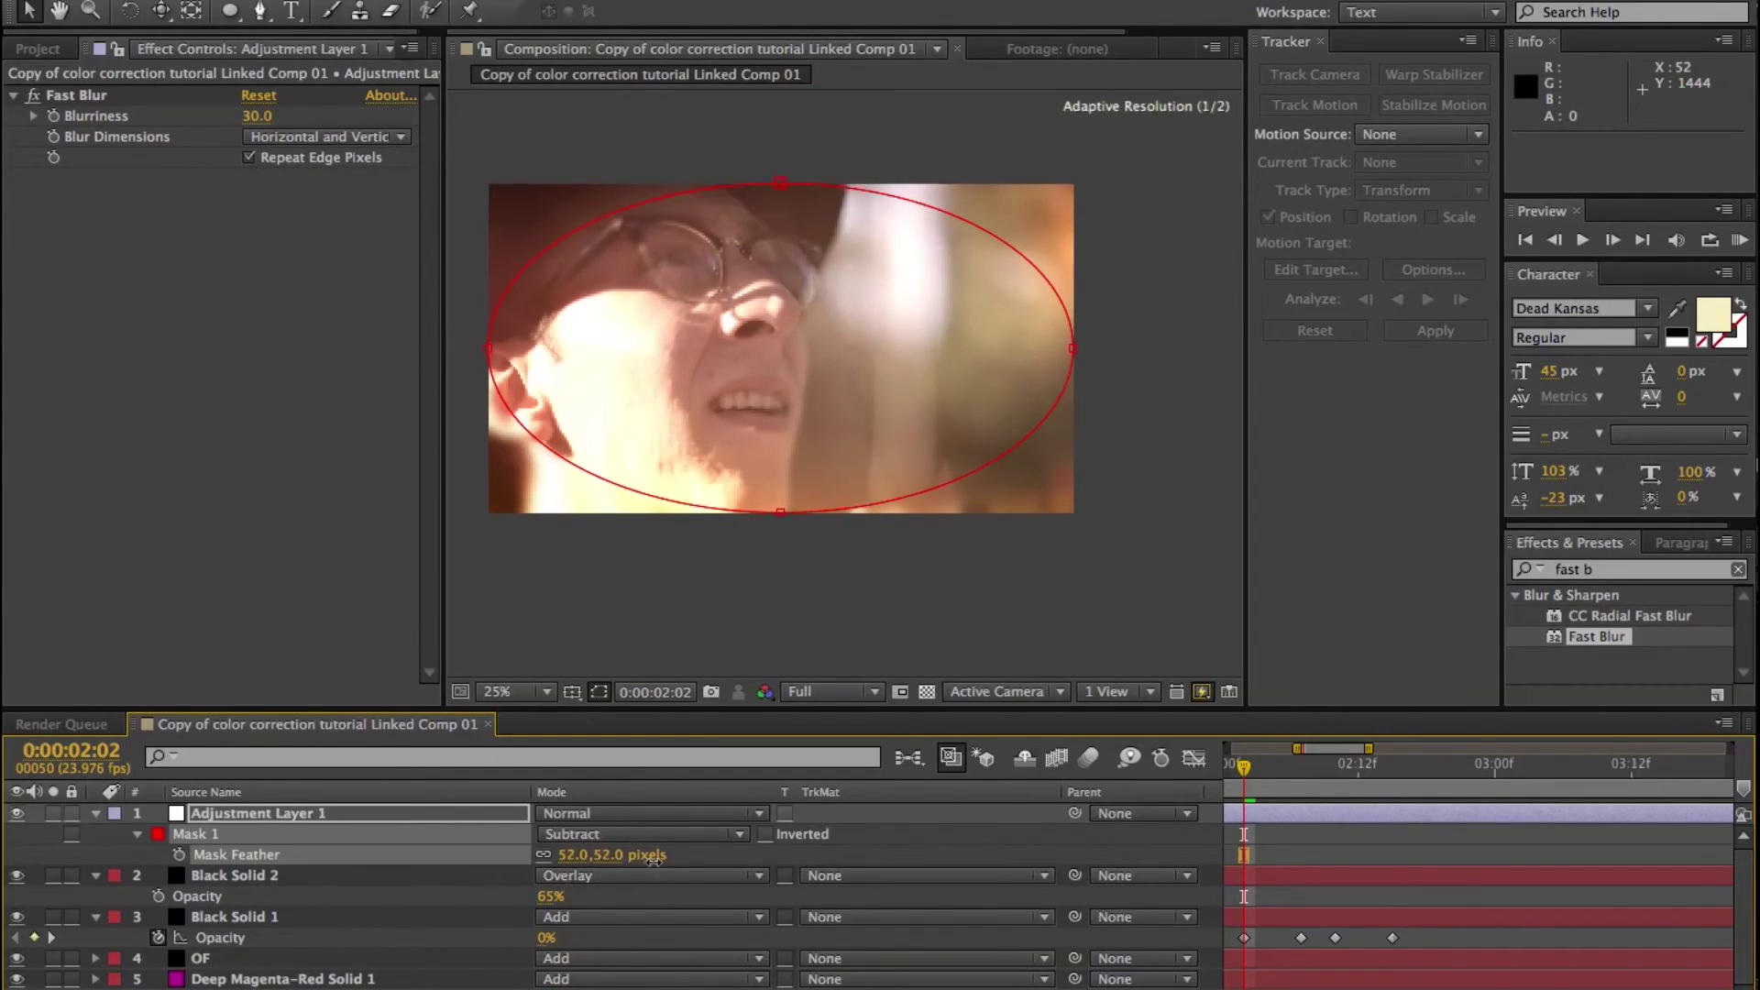
{"action": "key", "text": "F2"}
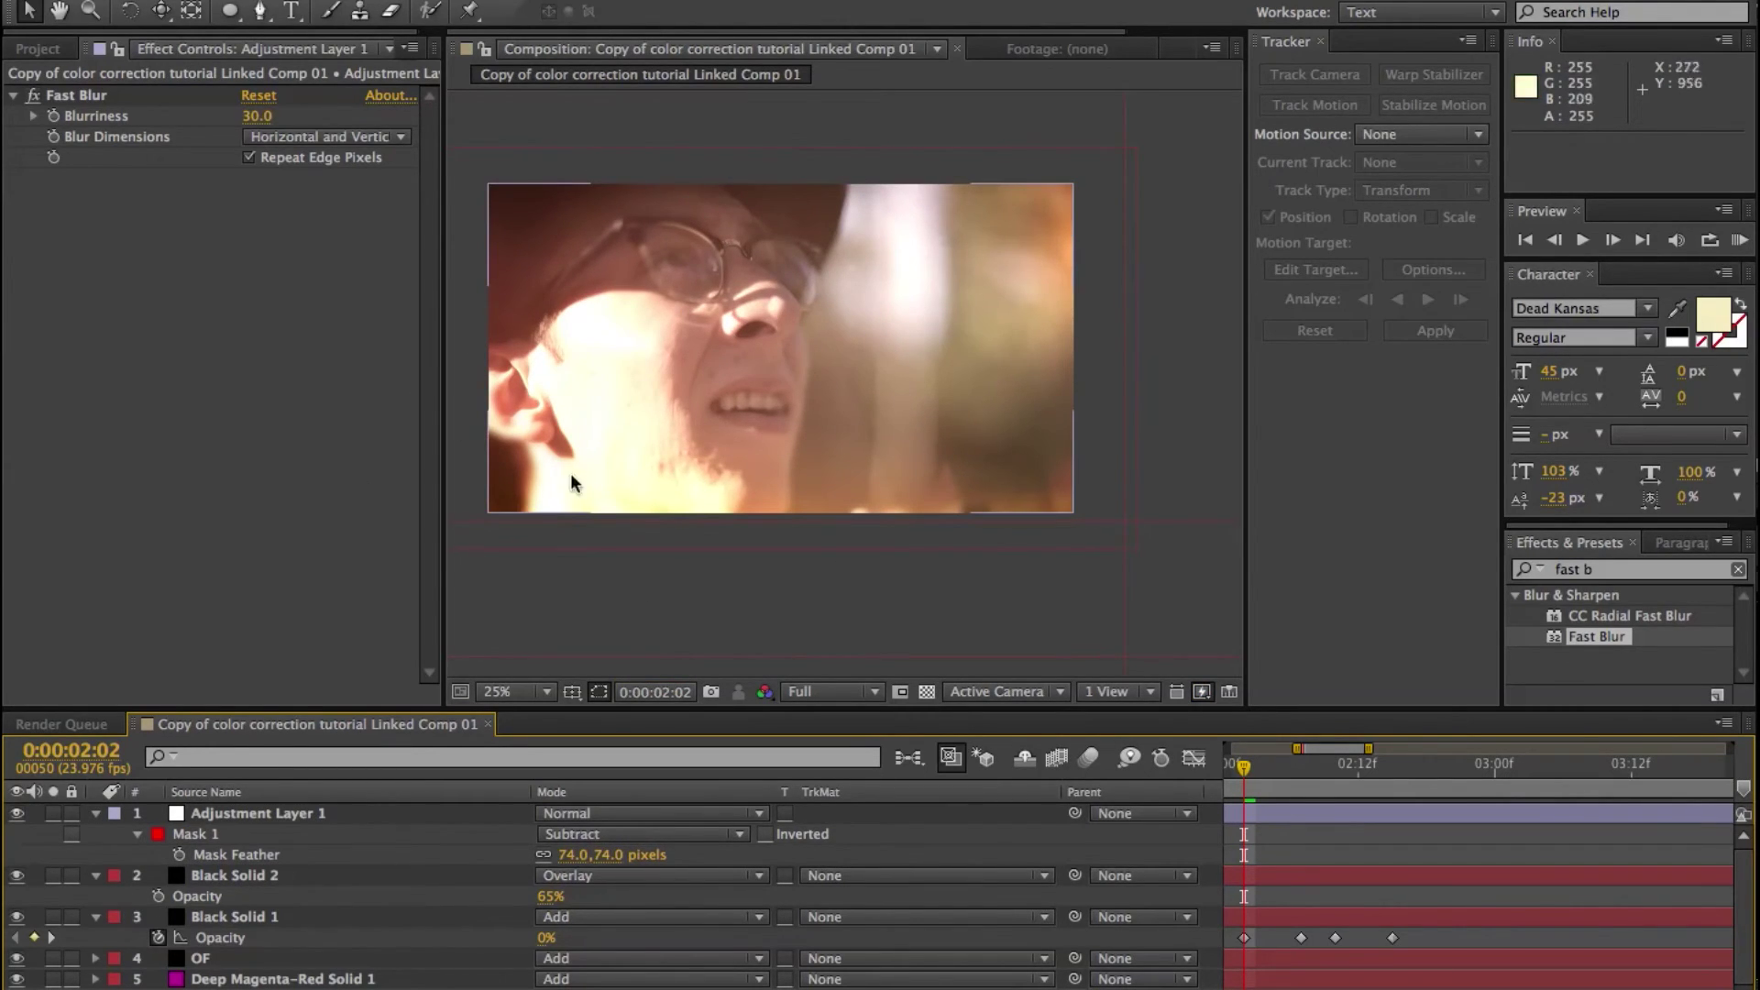
{"action": "mouse_move", "coordinate": [683, 976]}
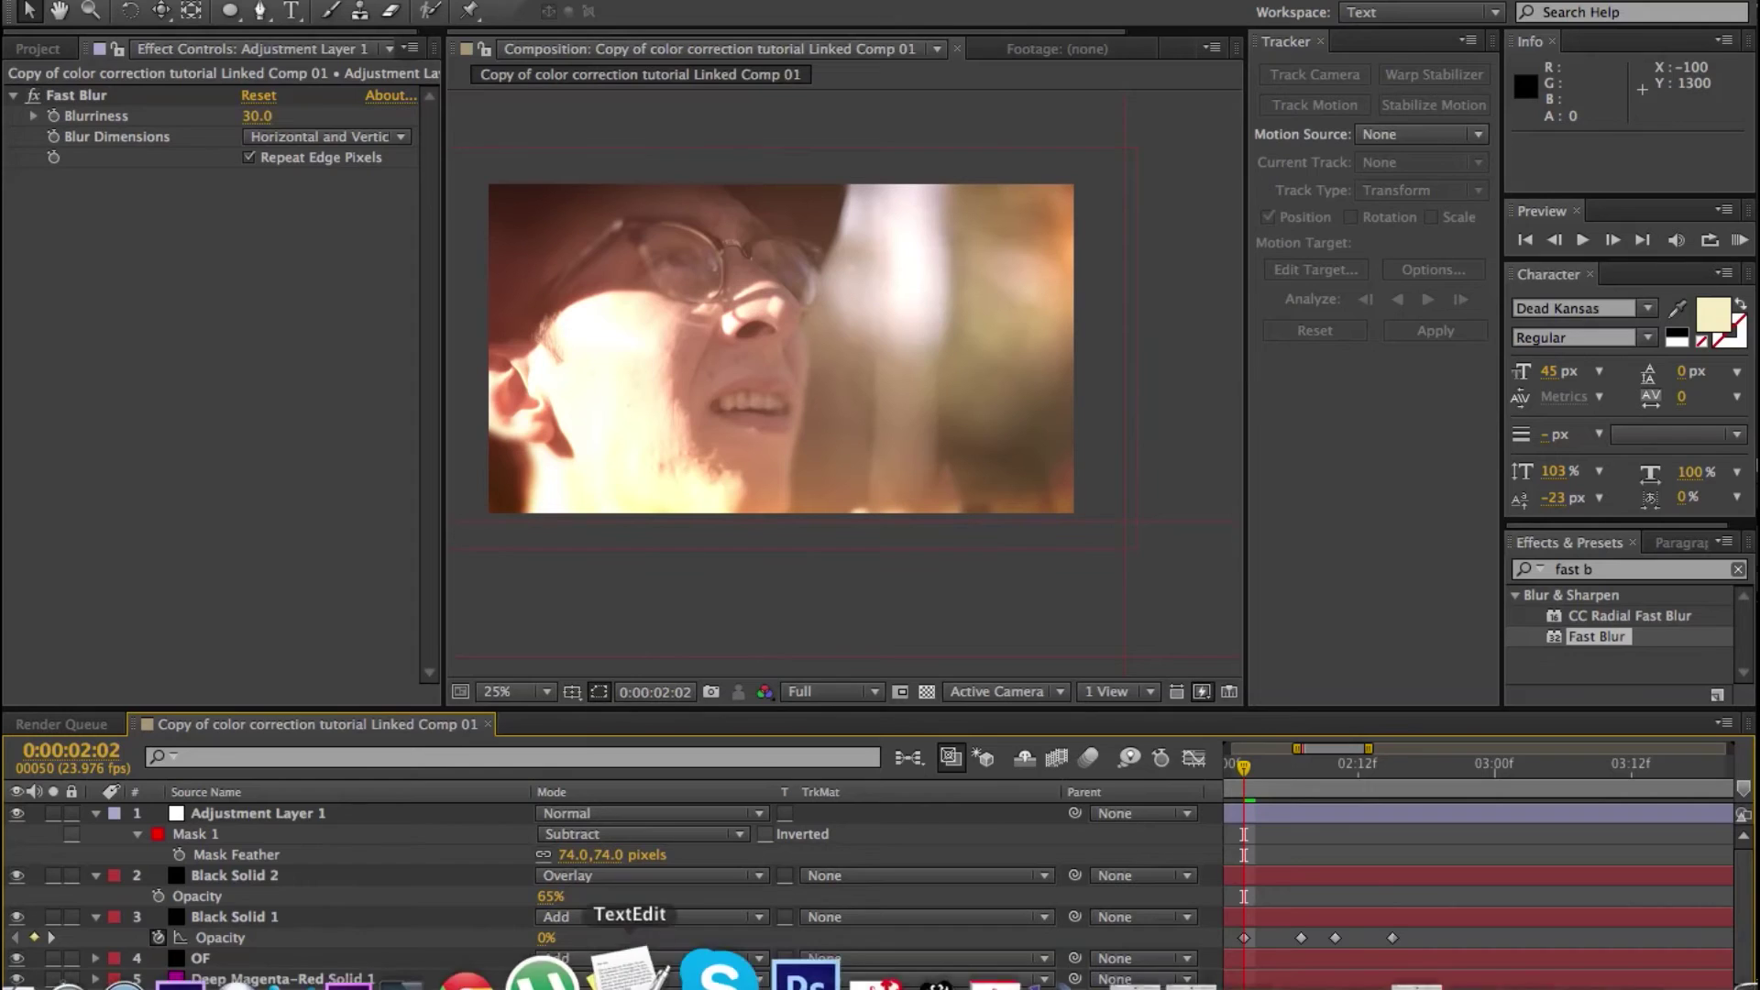
In Premiere Pro, scrub Sequence 01 between roughly four and seven seconds to review the treated footage.
{"action": "left_click", "coordinate": [403, 970]}
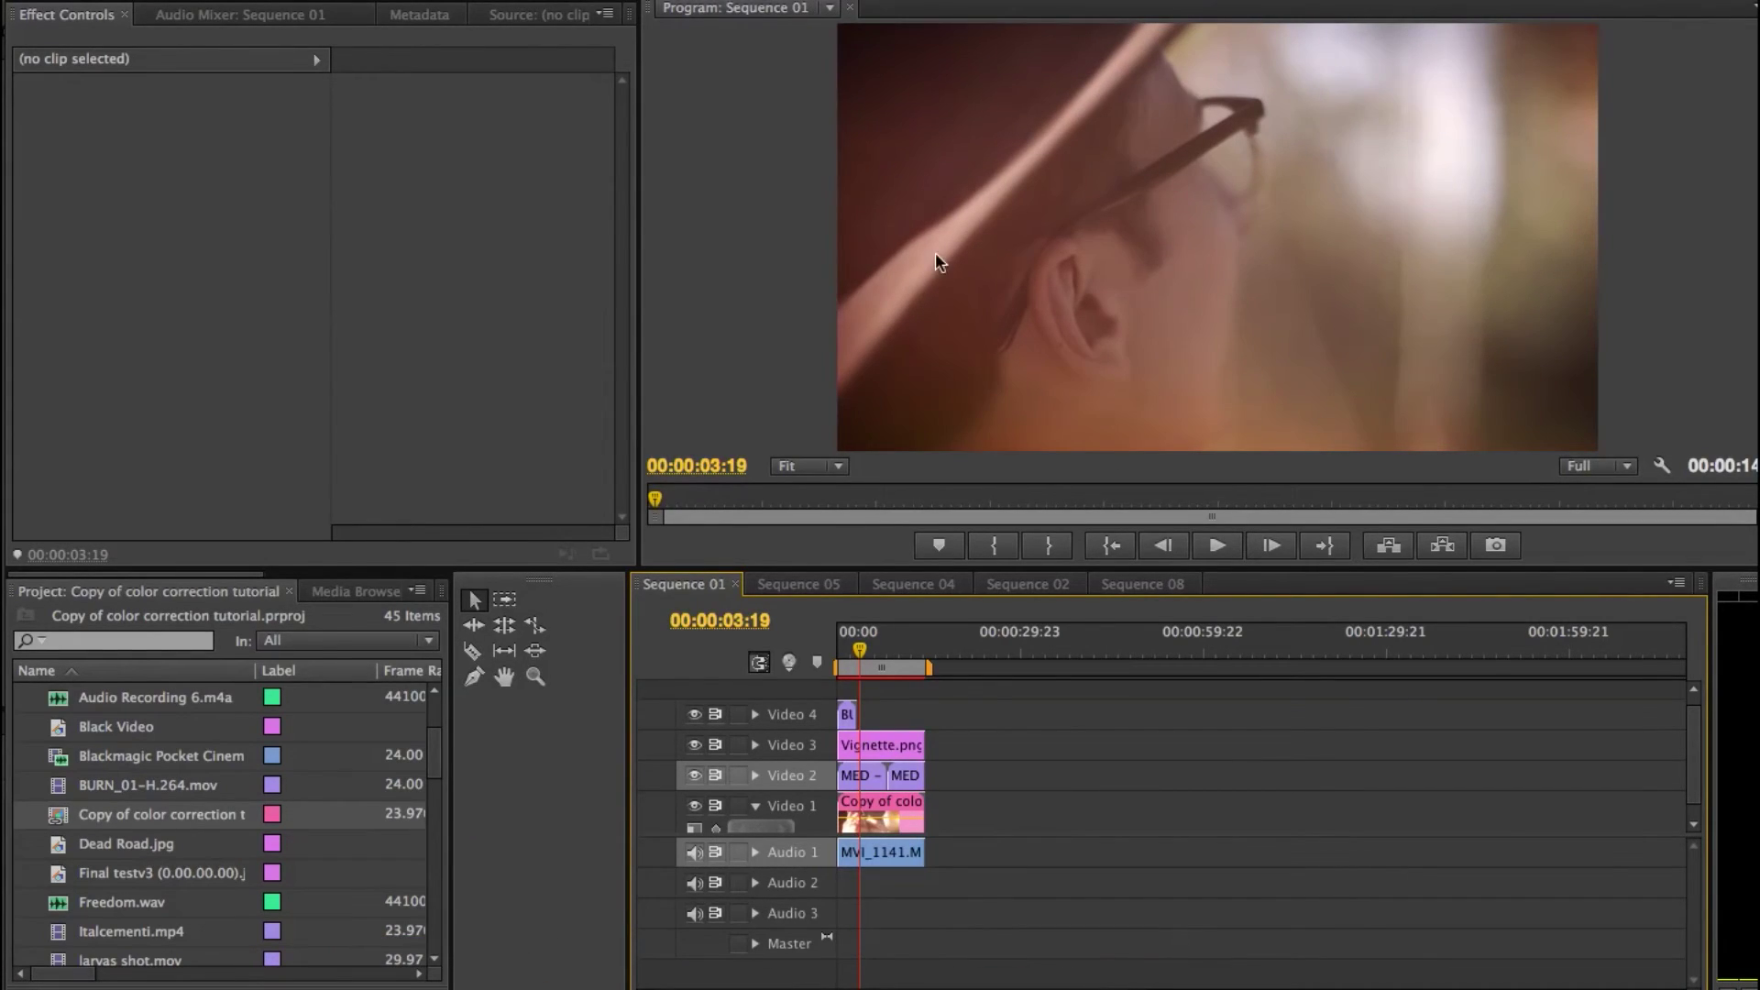
{"action": "left_click", "coordinate": [872, 653]}
{"action": "left_click_drag", "start_coordinate": [874, 655], "coordinate": [877, 653]}
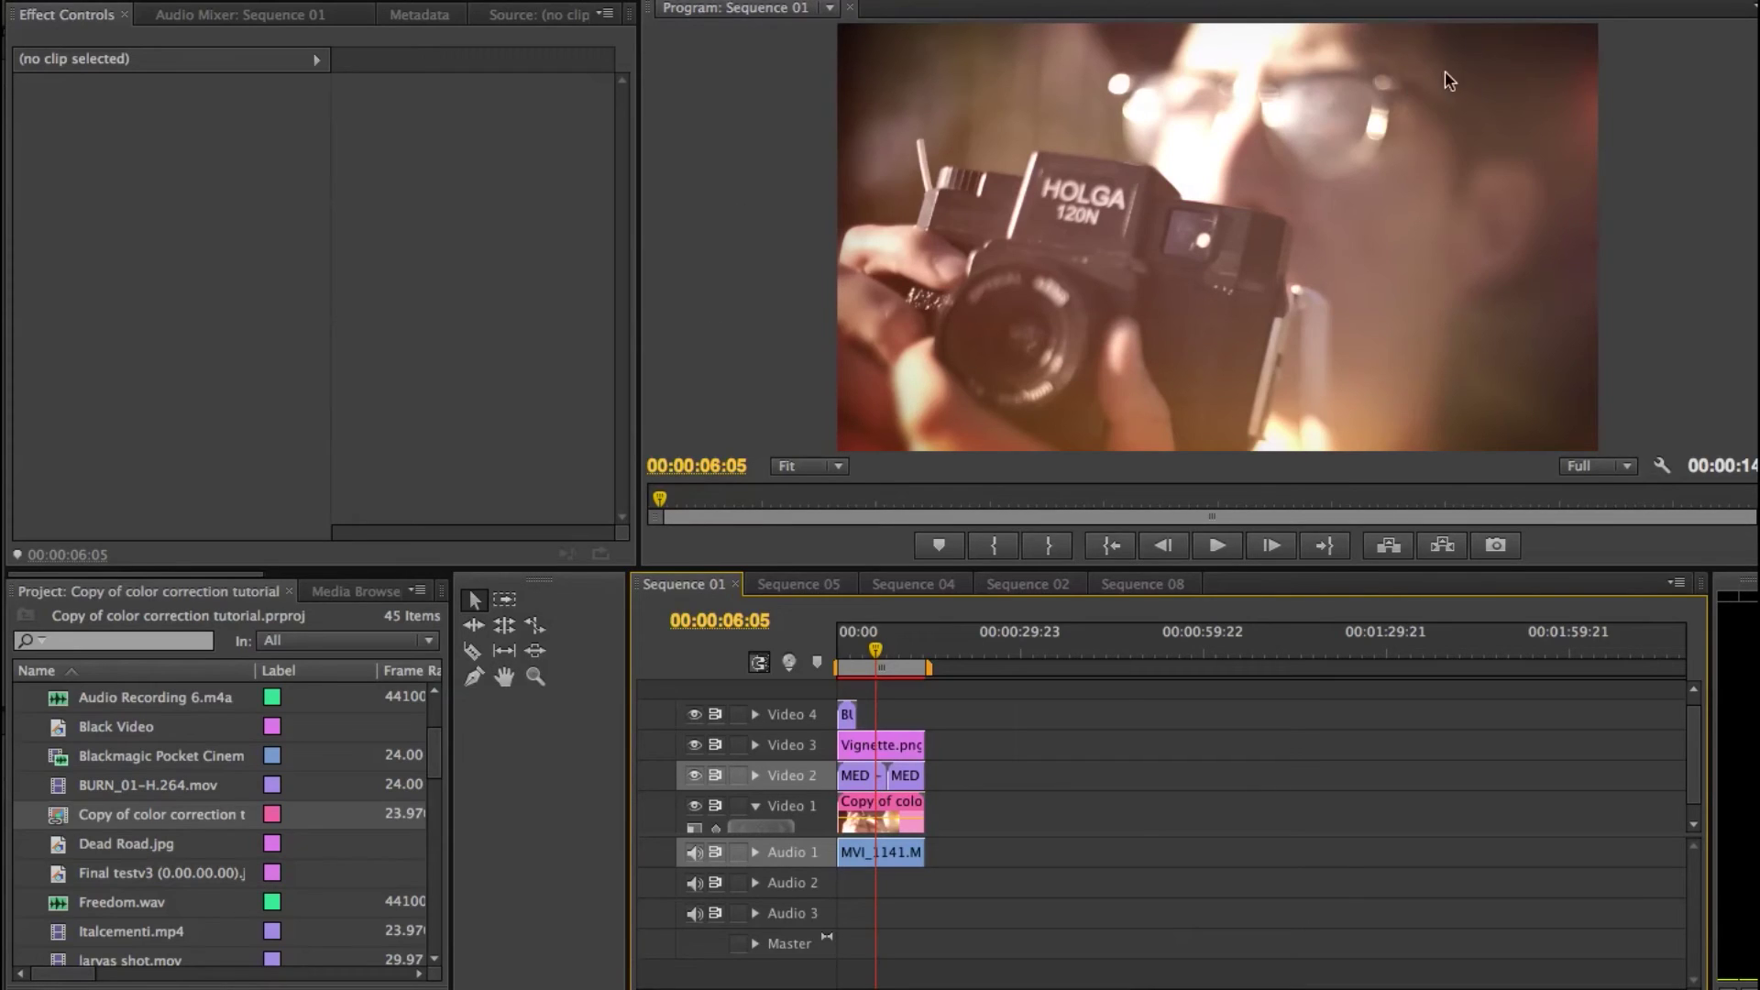
{"action": "mouse_move", "coordinate": [876, 651]}
{"action": "left_mouse_down"}
{"action": "mouse_move", "coordinate": [854, 651]}
{"action": "mouse_move", "coordinate": [872, 648]}
{"action": "left_mouse_up"}
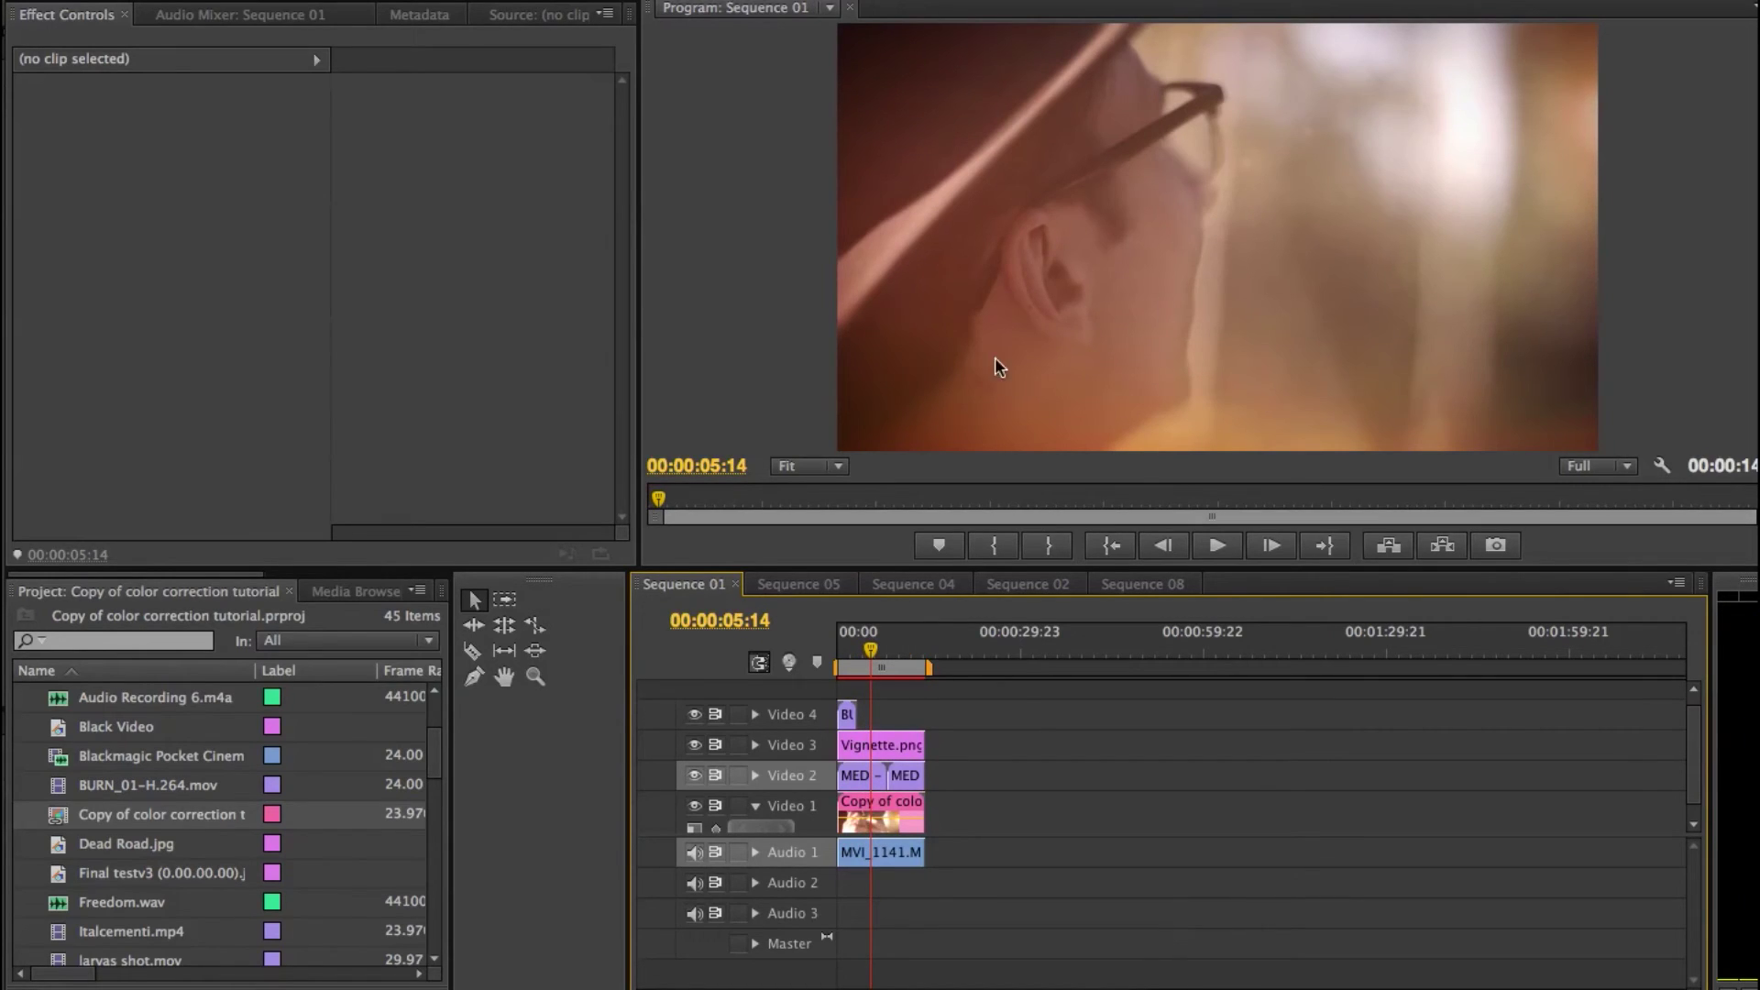
{"action": "left_click", "coordinate": [884, 654]}
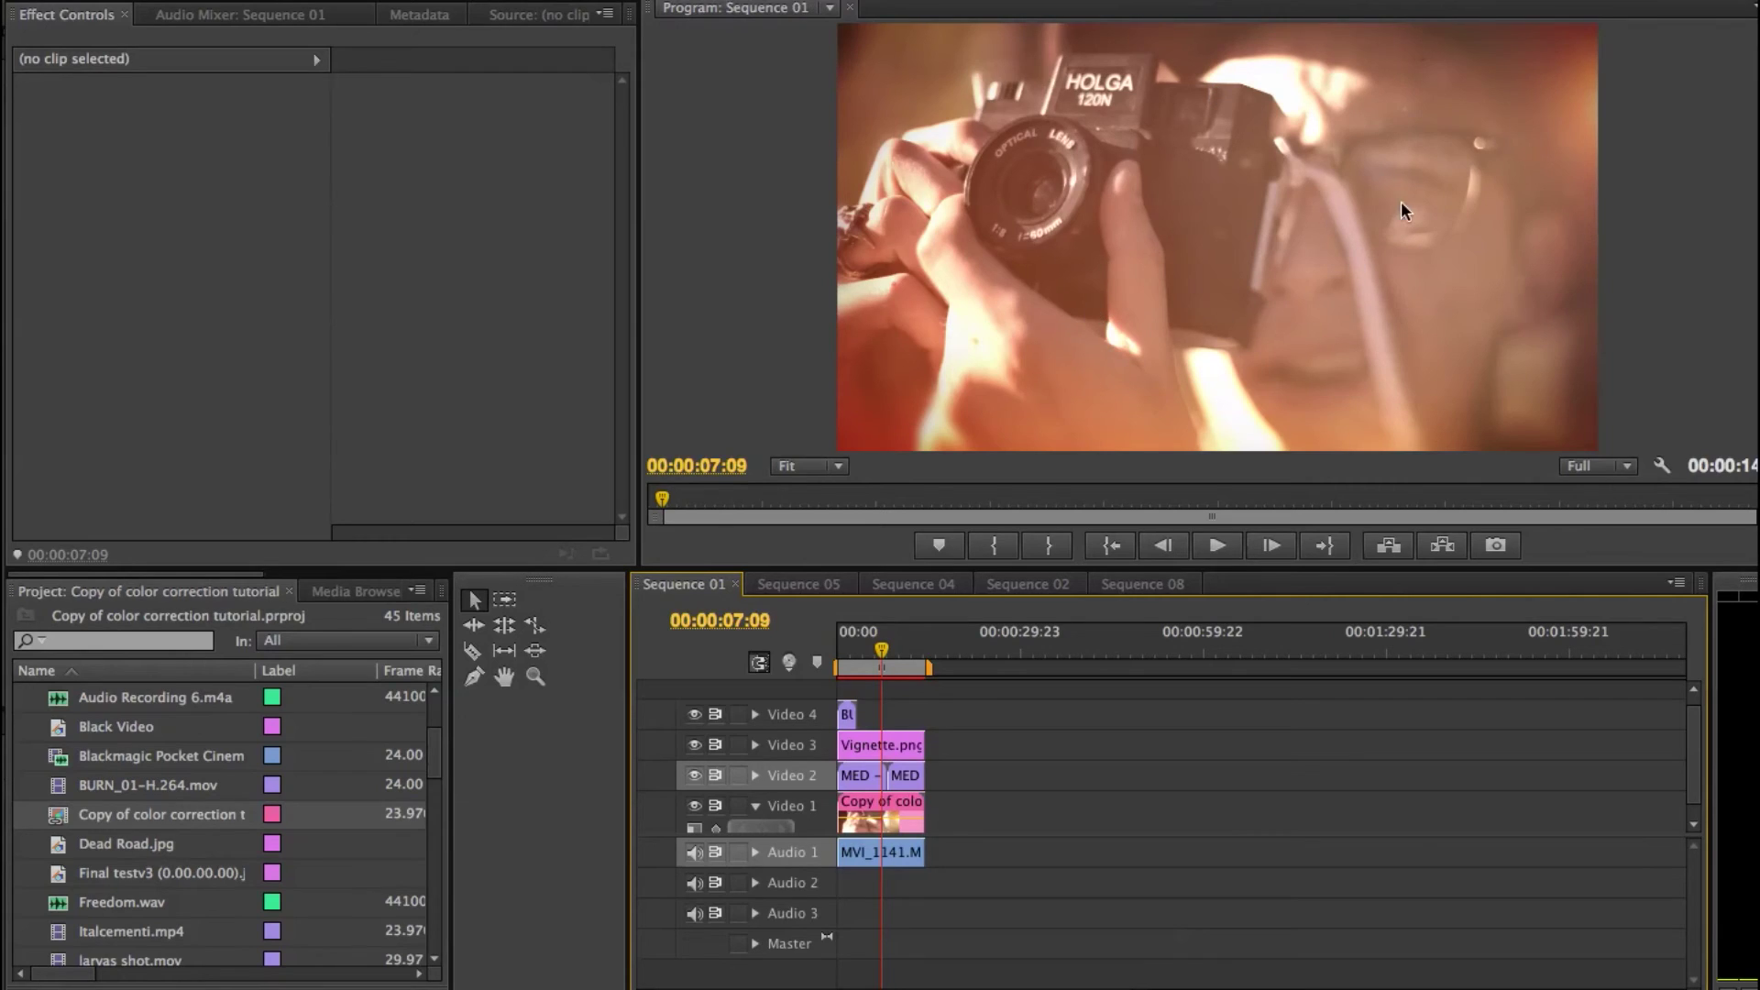
{"action": "left_click", "coordinate": [862, 651]}
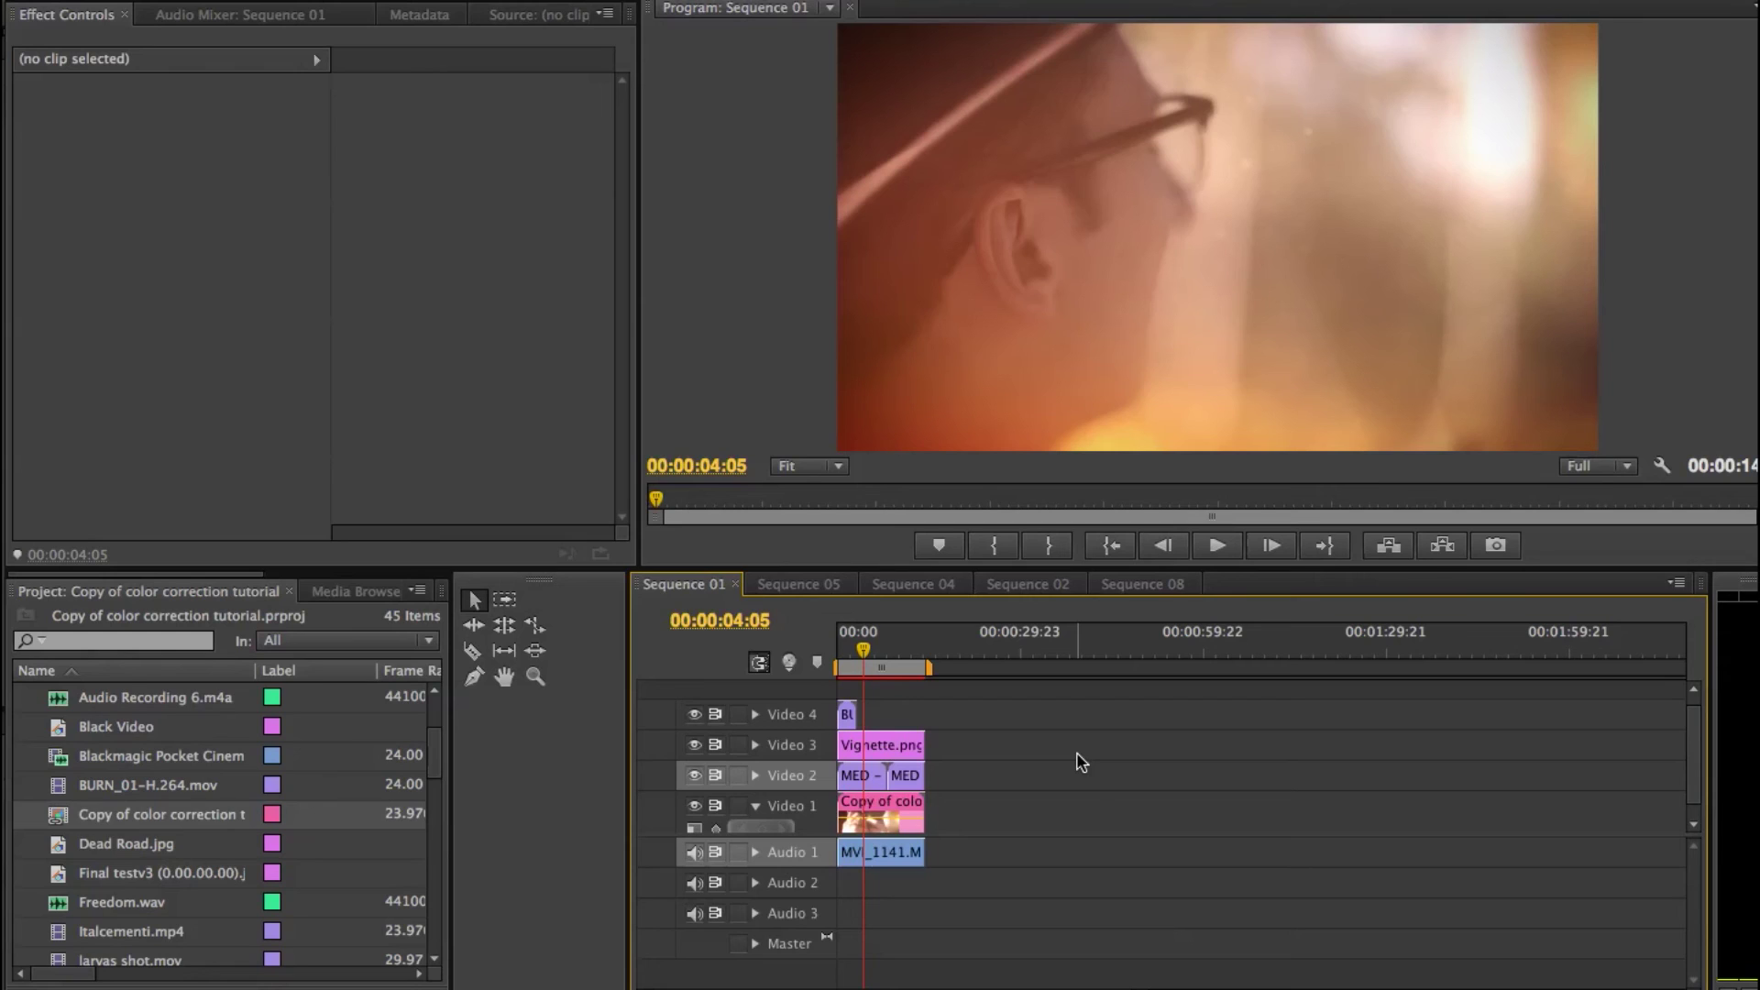
{"action": "left_click", "coordinate": [887, 652]}
{"action": "left_click_drag", "start_coordinate": [890, 658], "coordinate": [894, 658]}
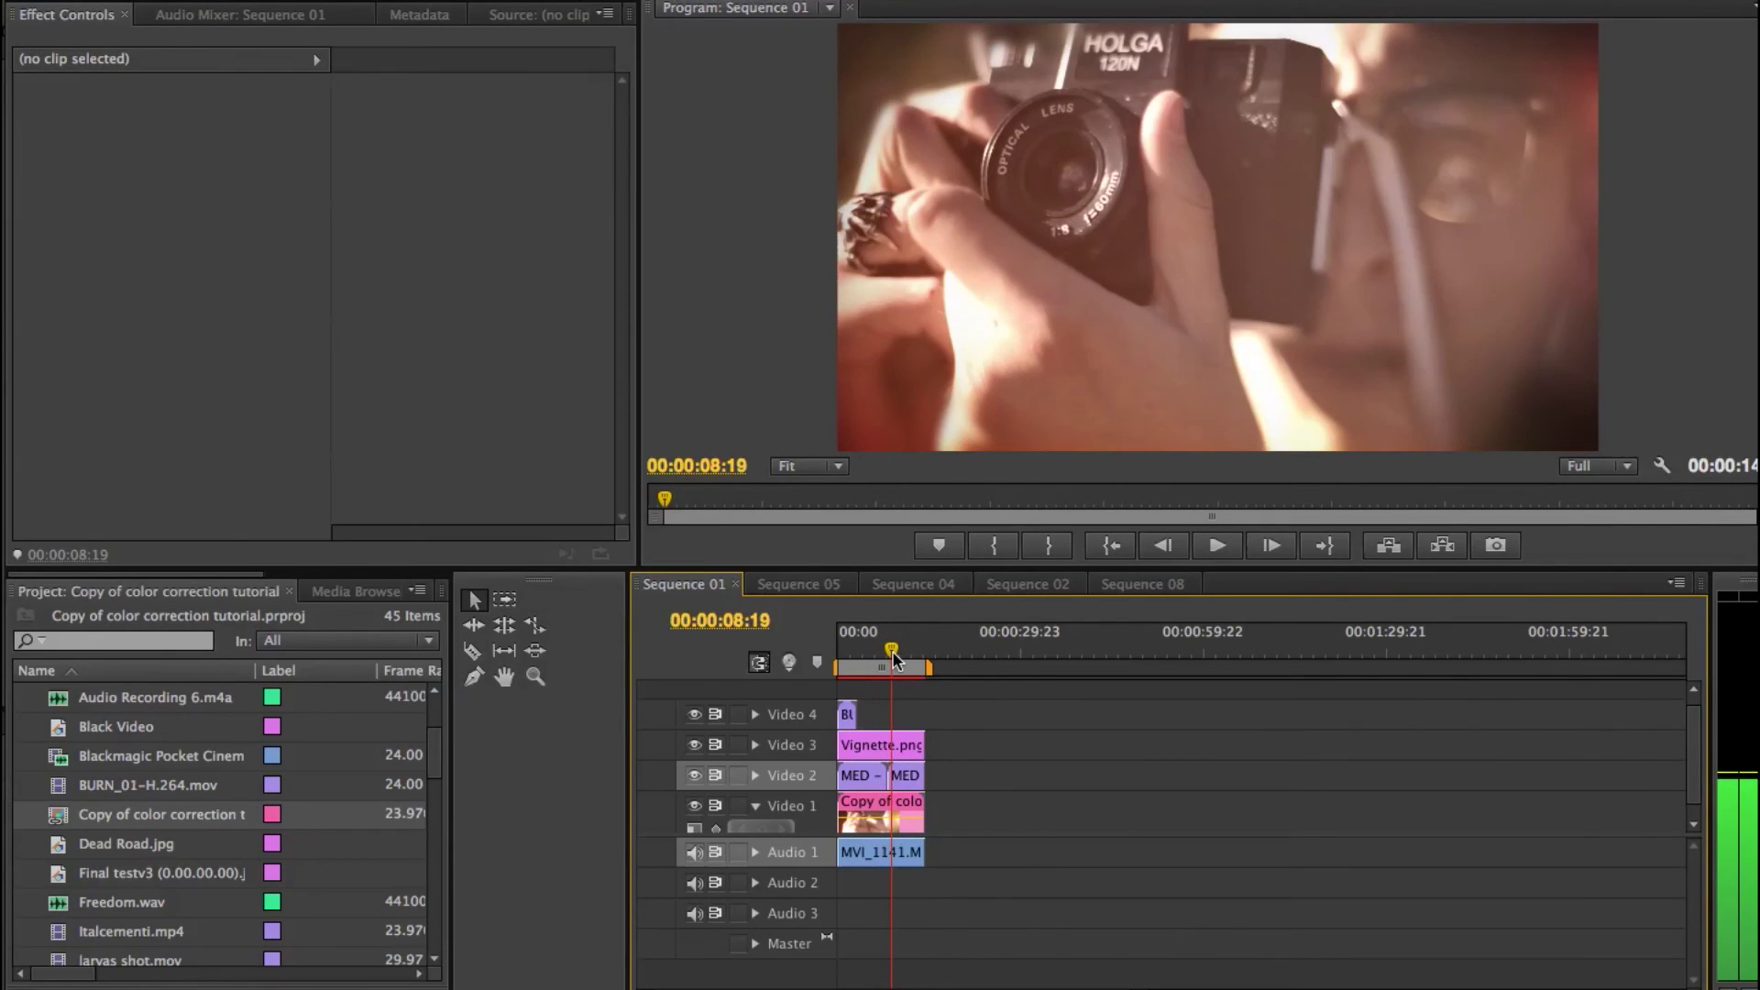